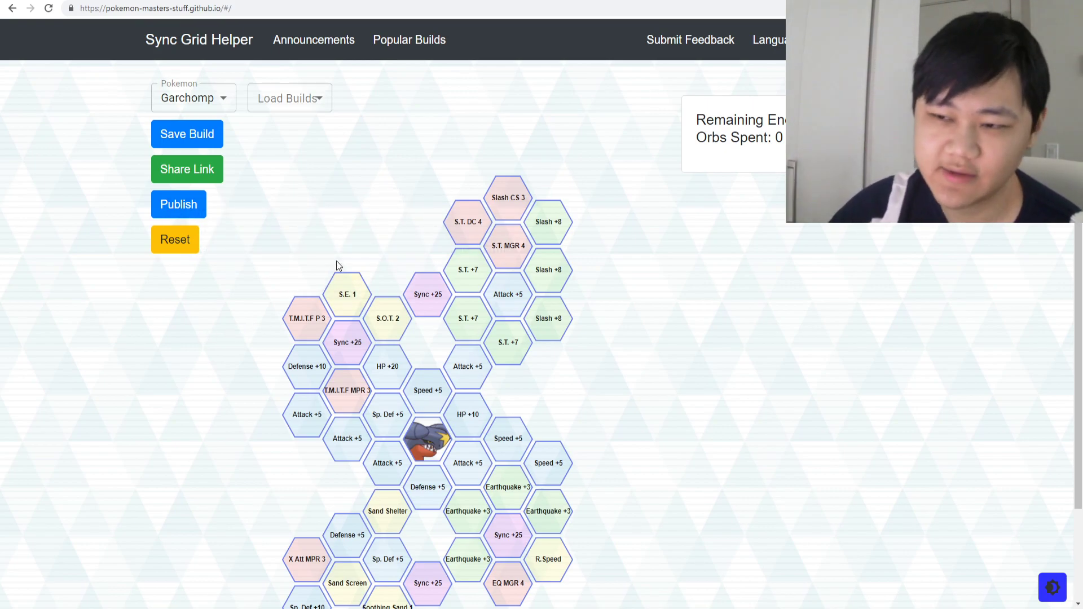
pyautogui.scroll(-1, 362, 257)
pyautogui.scroll(-1, 362, 256)
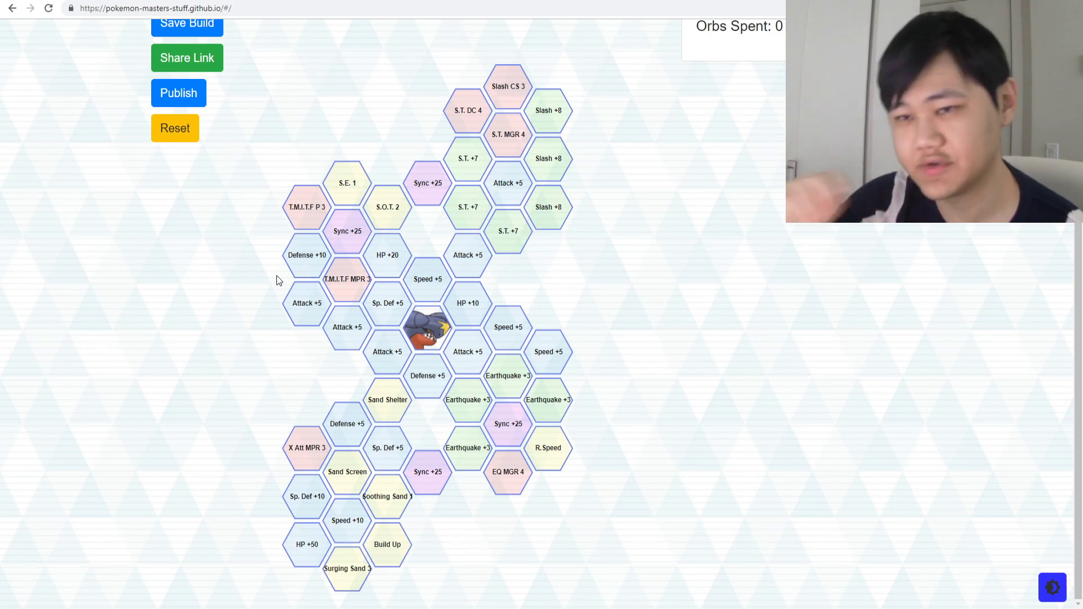
pyautogui.scroll(2, 276, 189)
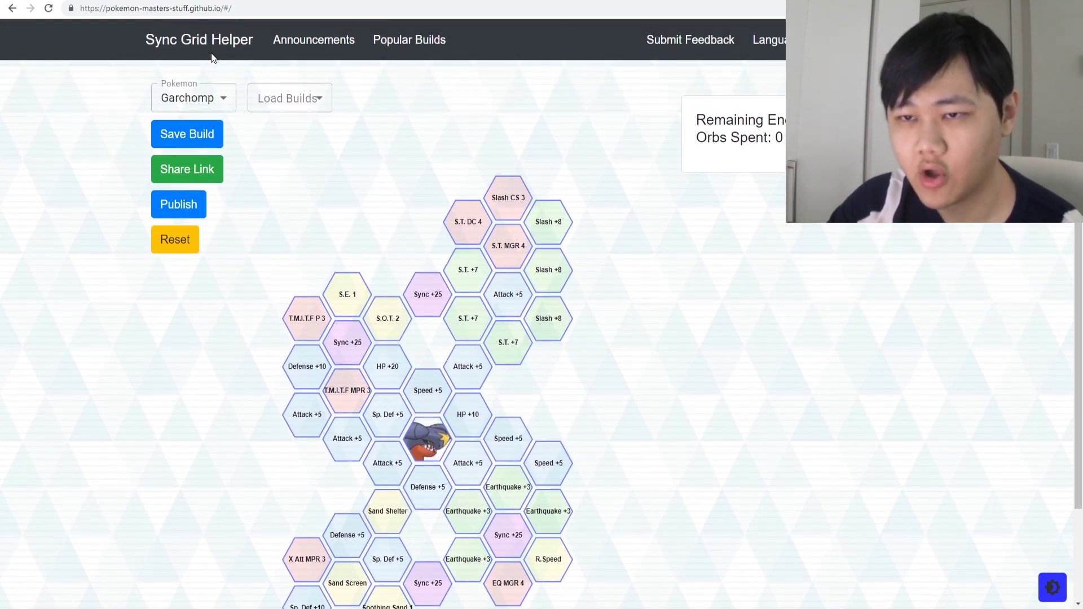
pyautogui.click(208, 92)
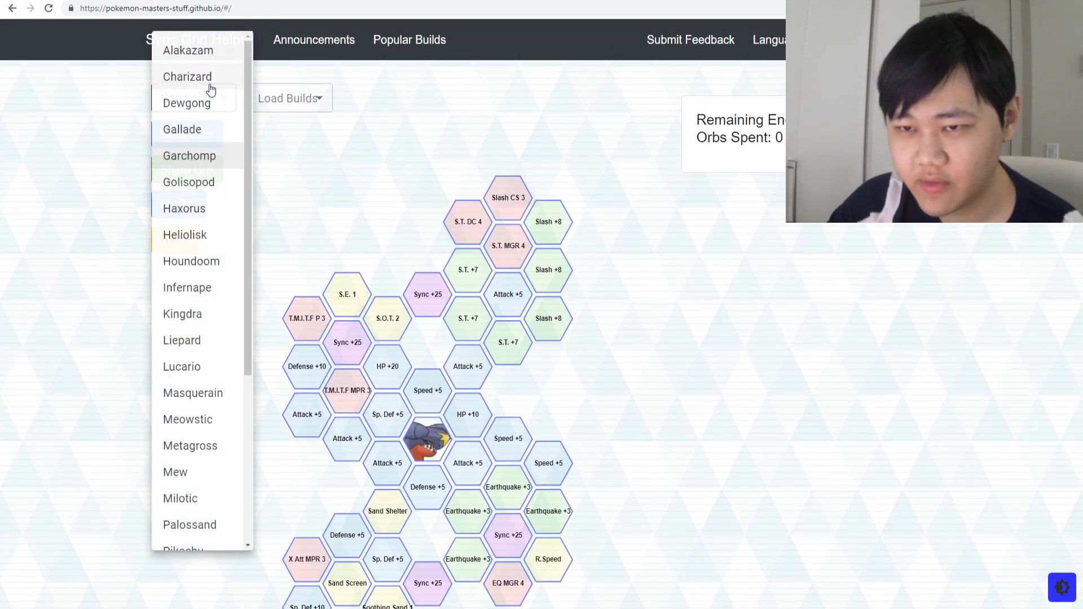
pyautogui.click(318, 164)
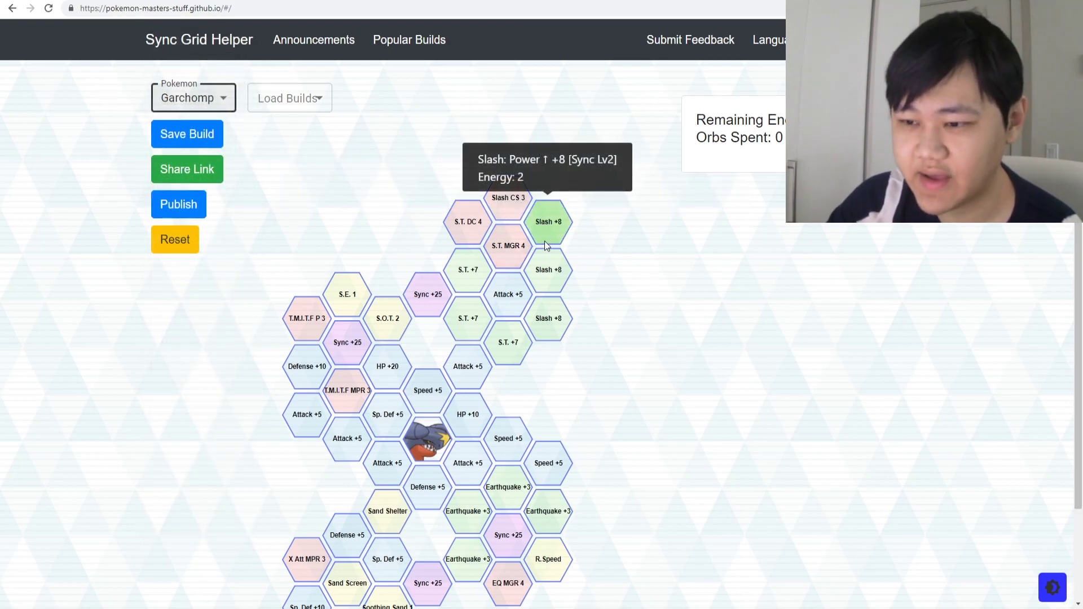
# Step: Activate the six stat tiles around Garchomp: Sp. Def +5, Speed +5, HP +10, both Attack +5 and Defense +5
pyautogui.scroll(-2, 546, 245)
pyautogui.click(395, 300)
pyautogui.click(423, 291)
pyautogui.click(466, 307)
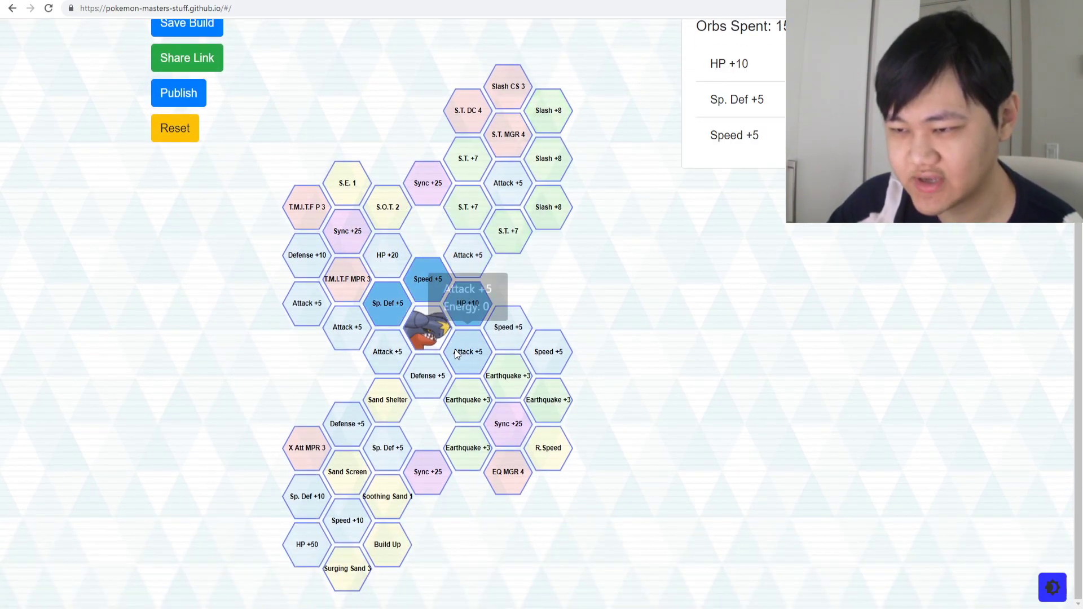
pyautogui.click(457, 354)
pyautogui.click(395, 359)
pyautogui.click(412, 376)
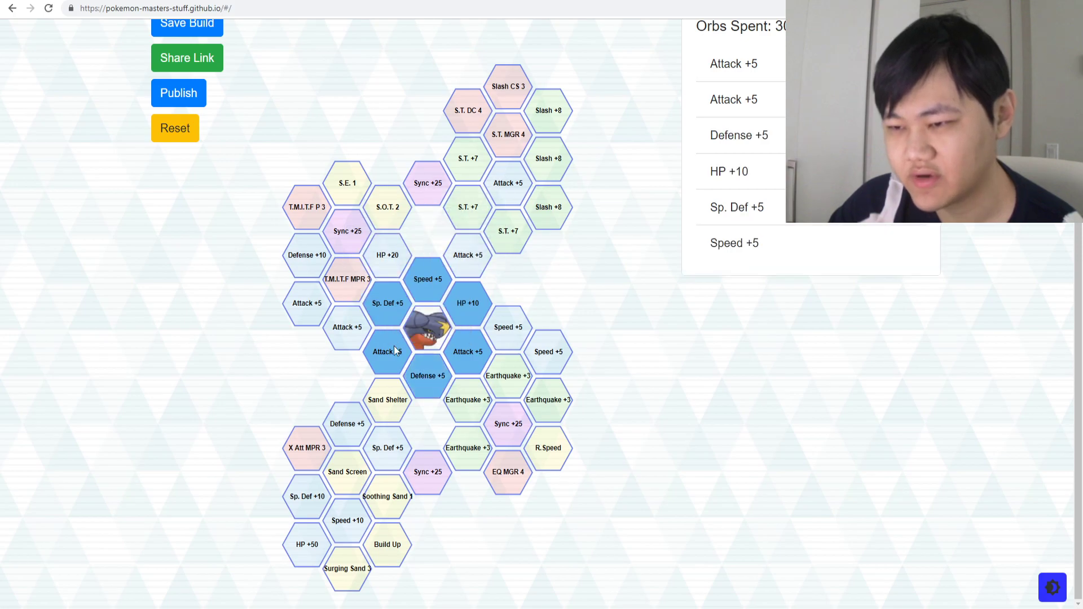
# Step: Activate the sandstorm path on Garchomp's grid: Sand Shelter, Sp. Def +5, Sand Screen, Speed +10 and Surging Sand 3
pyautogui.click(387, 407)
pyautogui.click(387, 447)
pyautogui.click(347, 471)
pyautogui.click(347, 519)
pyautogui.click(349, 554)
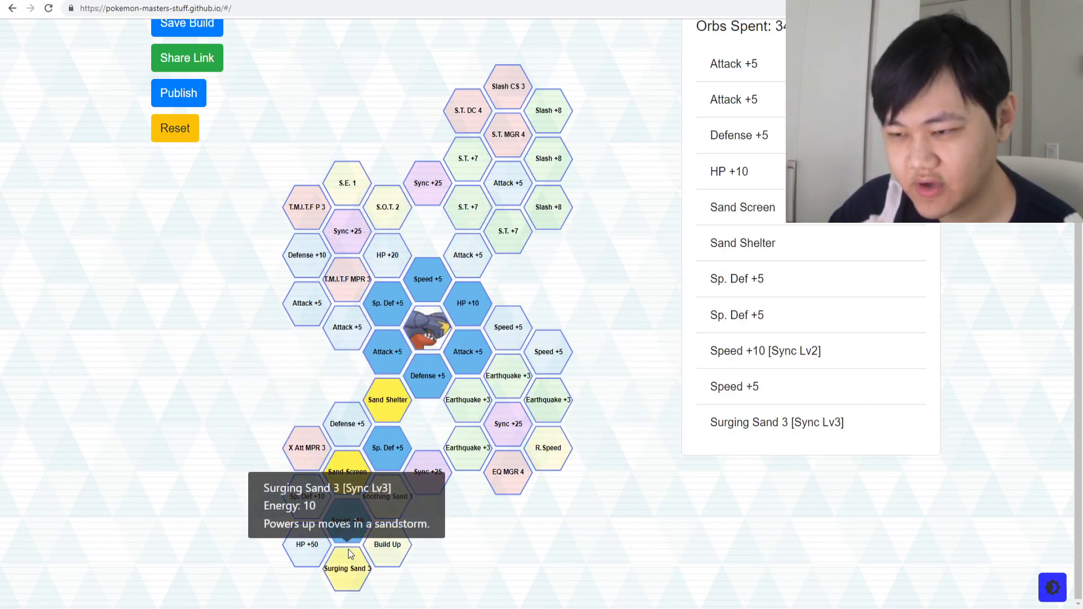
# Step: Add two Earthquake +3 tiles leading to Ramming Speed, and activate Ramming Speed as well
pyautogui.click(502, 385)
pyautogui.click(546, 402)
pyautogui.click(549, 458)
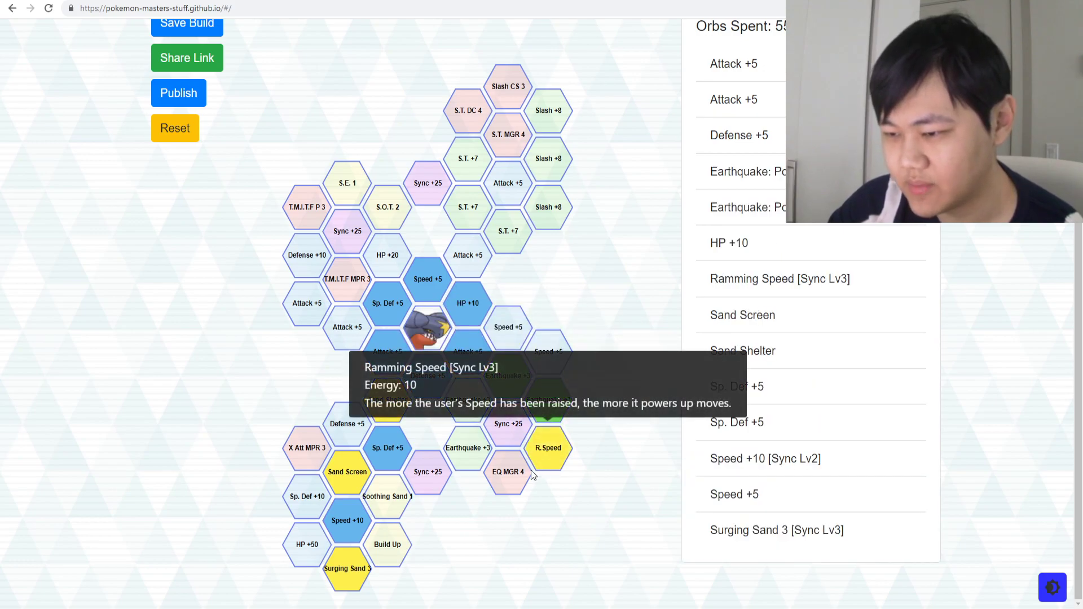
# Step: Add HP +20, Sands of Time 2 and the Earthquake +3 tile next to Defense +5 to Garchomp's build
pyautogui.scroll(2, 604, 397)
pyautogui.click(387, 314)
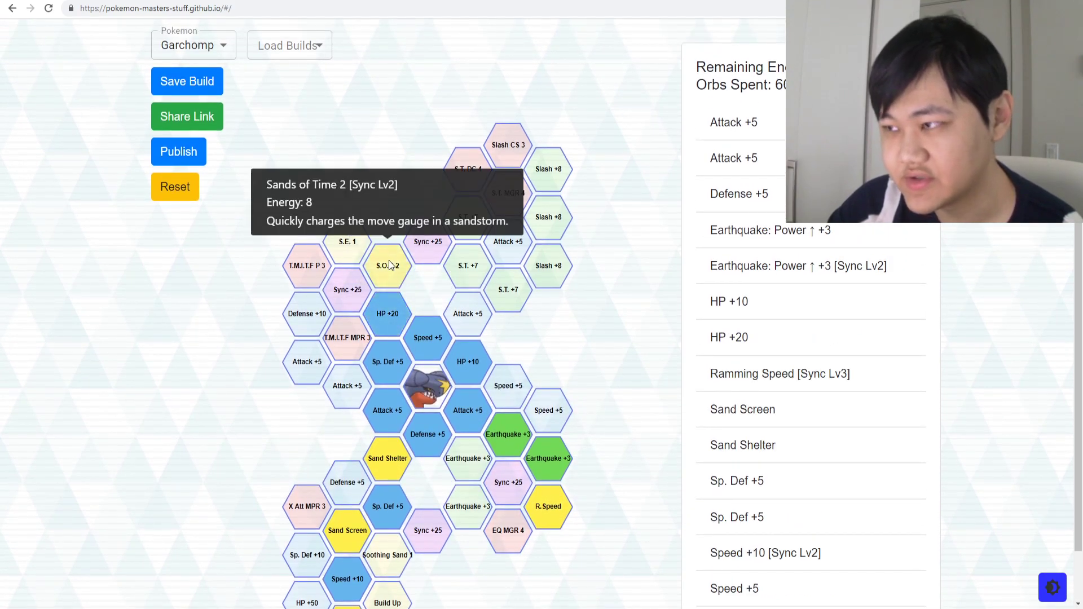
pyautogui.doubleClick(390, 265)
pyautogui.click(389, 265)
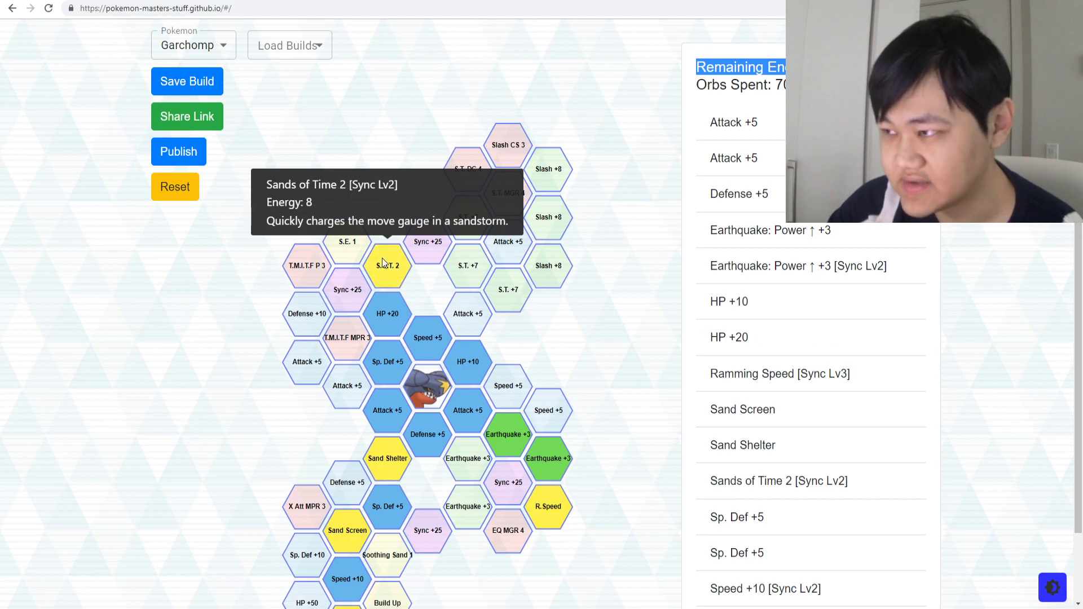
pyautogui.click(475, 460)
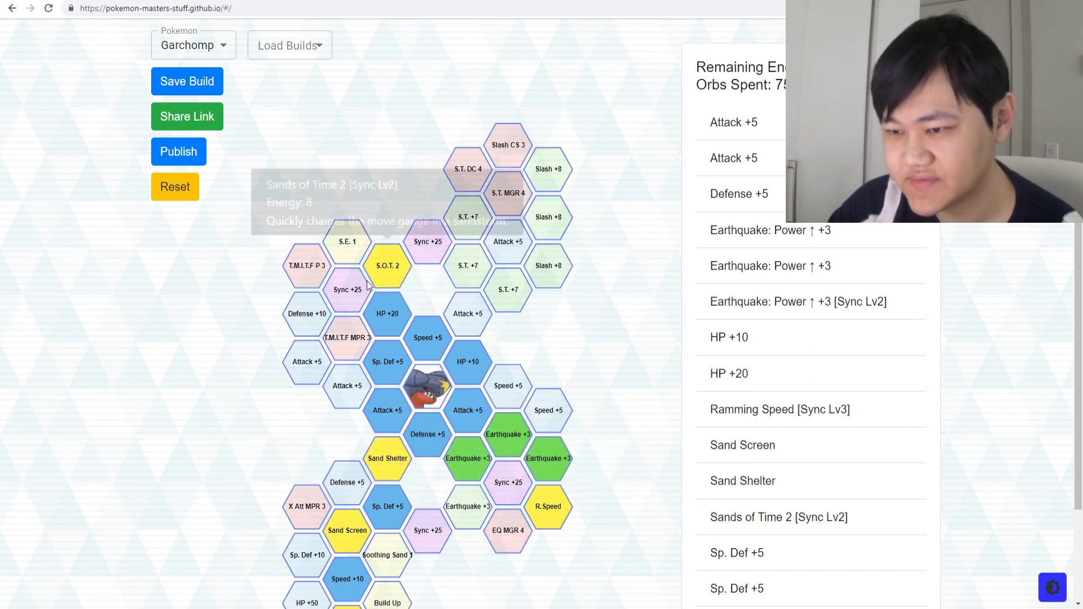
pyautogui.scroll(-1, 374, 418)
pyautogui.scroll(1, 388, 207)
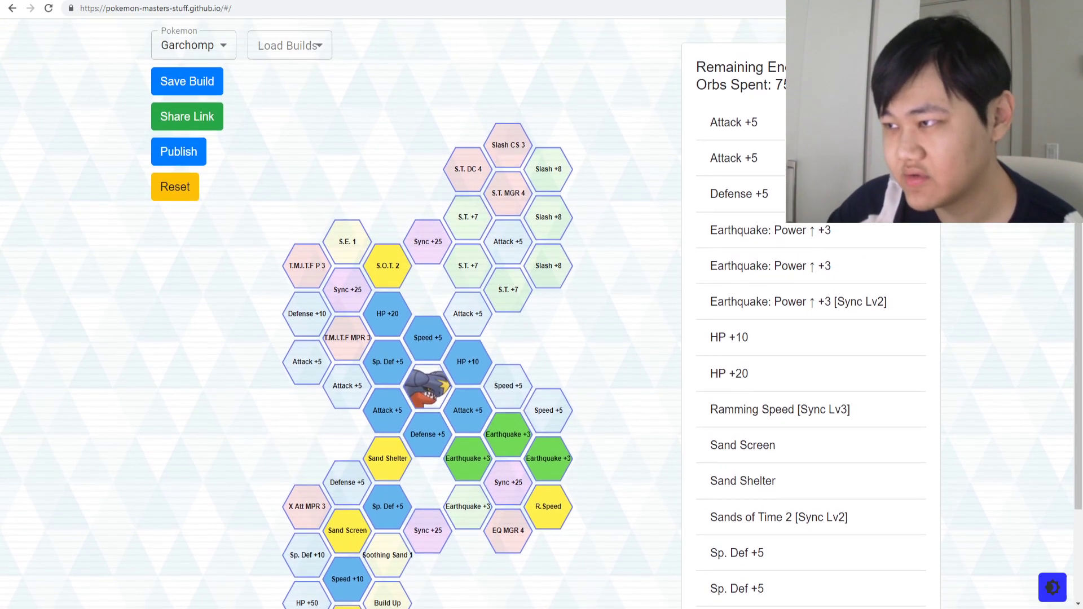
pyautogui.scroll(-1, 390, 377)
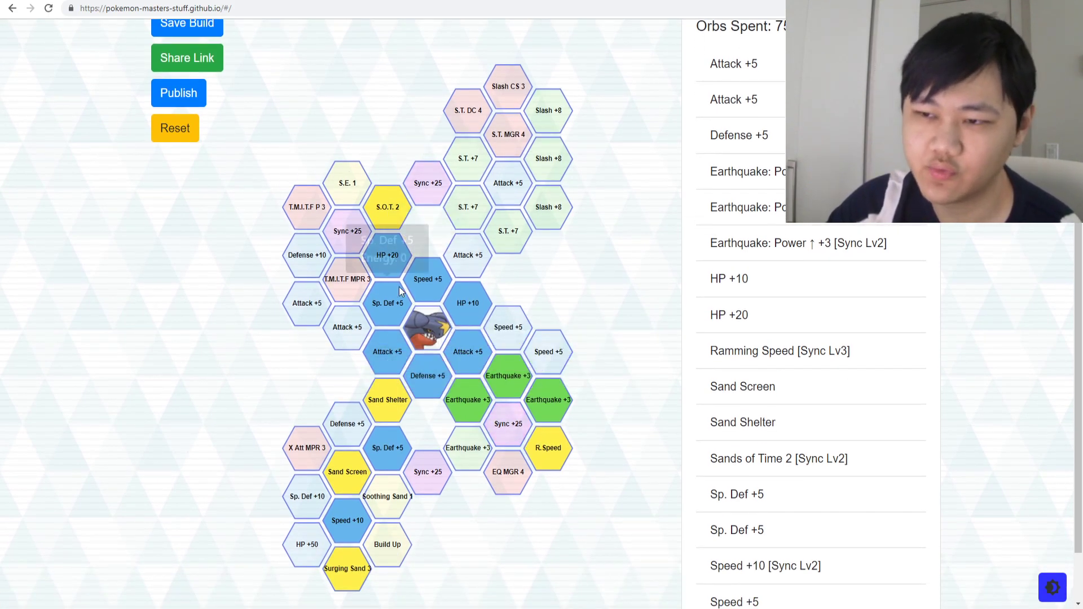
# Step: Replace Sands of Time 2 and HP +20 with Earthquake Move Gauge Refresh 4 and the remaining Earthquake +3 tile
pyautogui.click(389, 201)
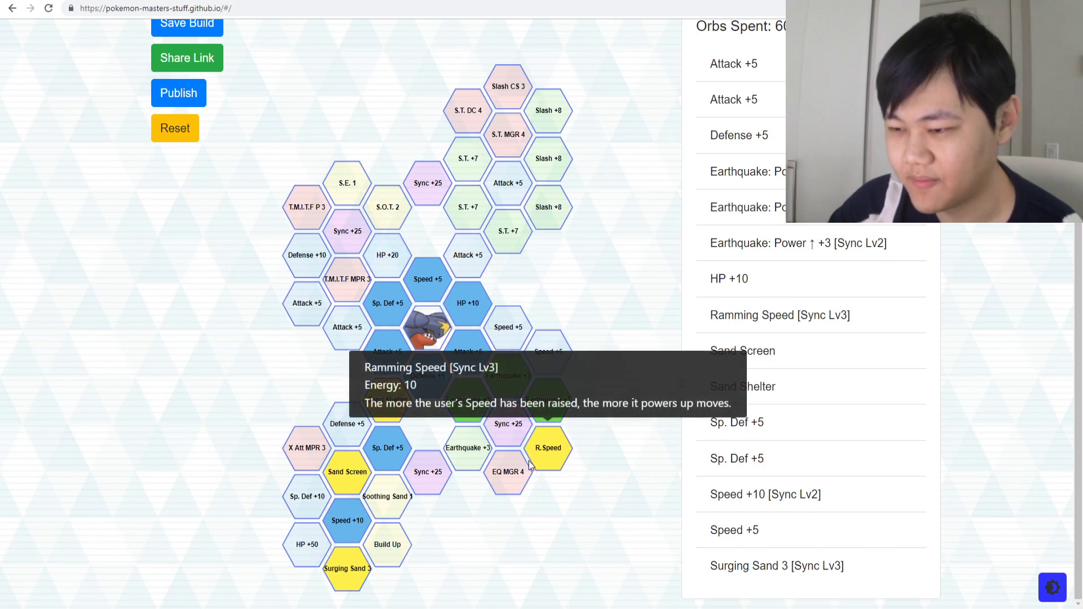
pyautogui.click(508, 473)
pyautogui.scroll(1, 687, 422)
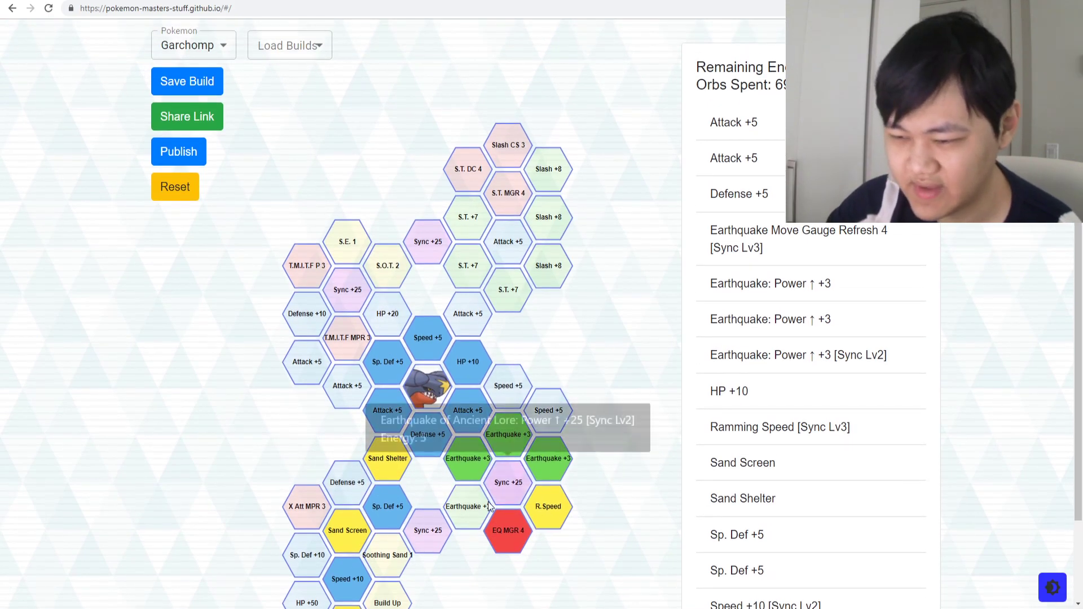
pyautogui.click(467, 506)
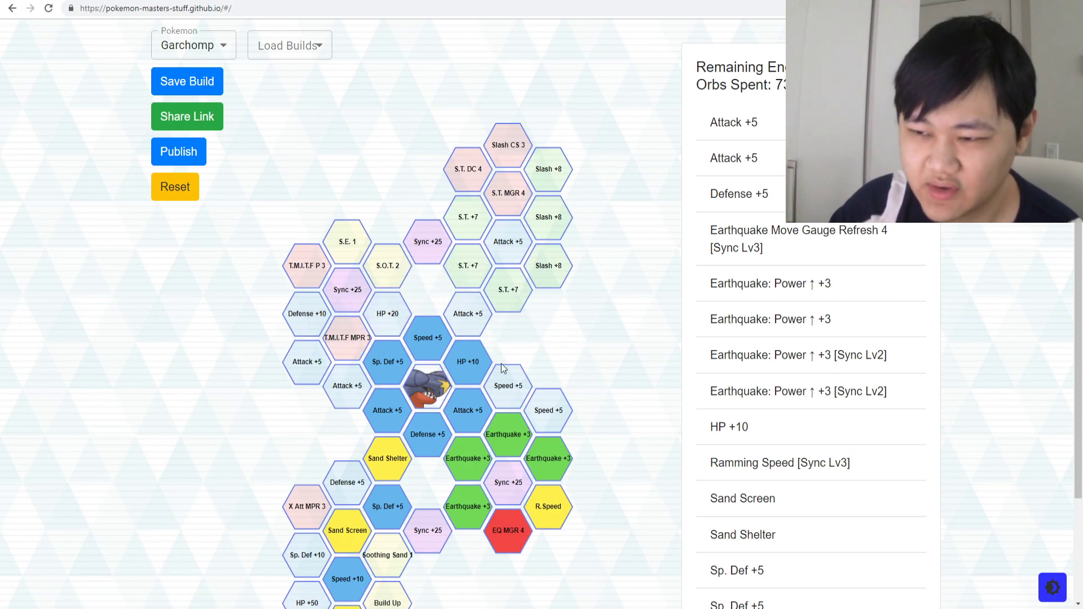
pyautogui.moveTo(506, 387)
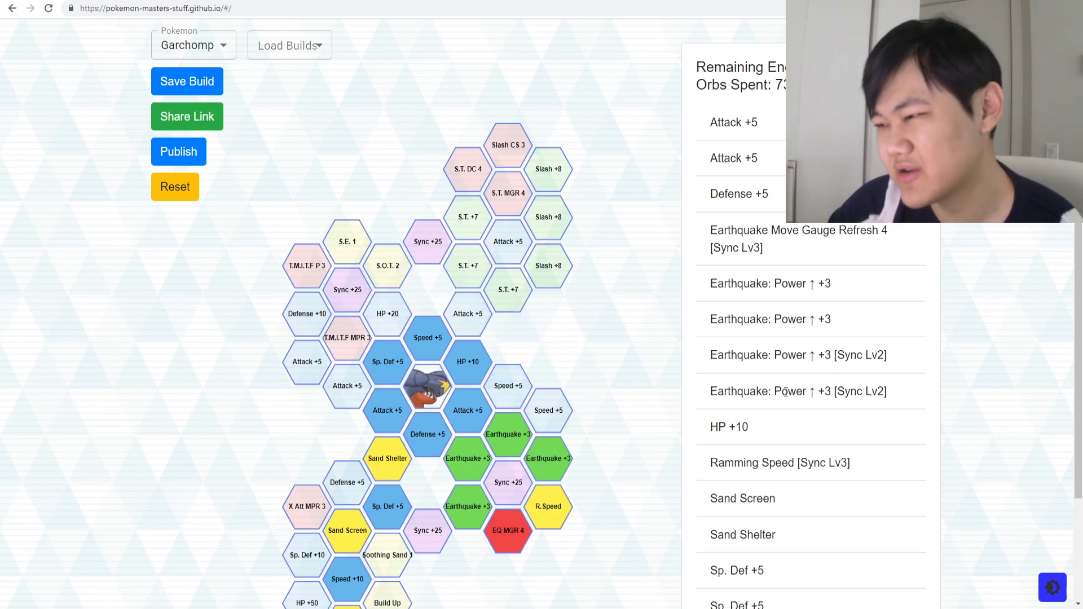
pyautogui.scroll(-1, 447, 309)
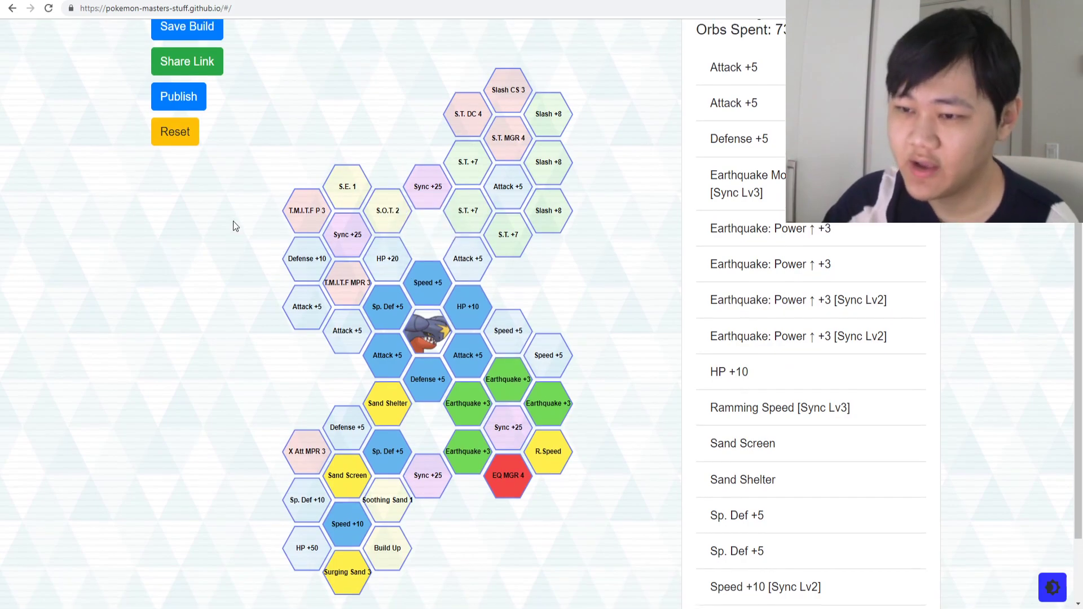
# Step: Reset Garchomp's sync grid and switch the selected Pokemon to Serperior
pyautogui.scroll(1, 233, 221)
pyautogui.click(176, 192)
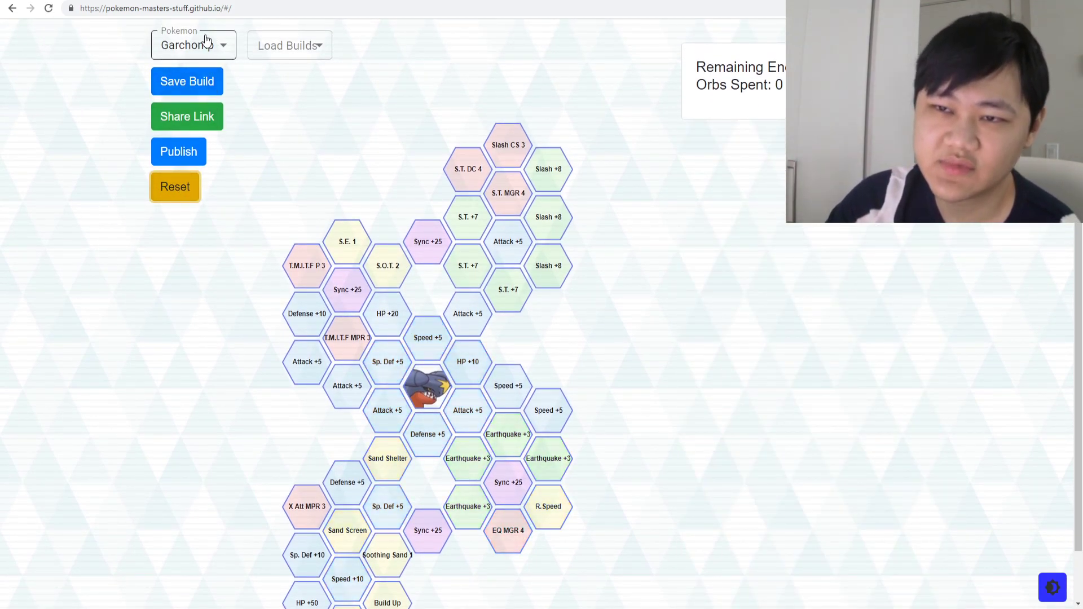
pyautogui.moveTo(395, 280)
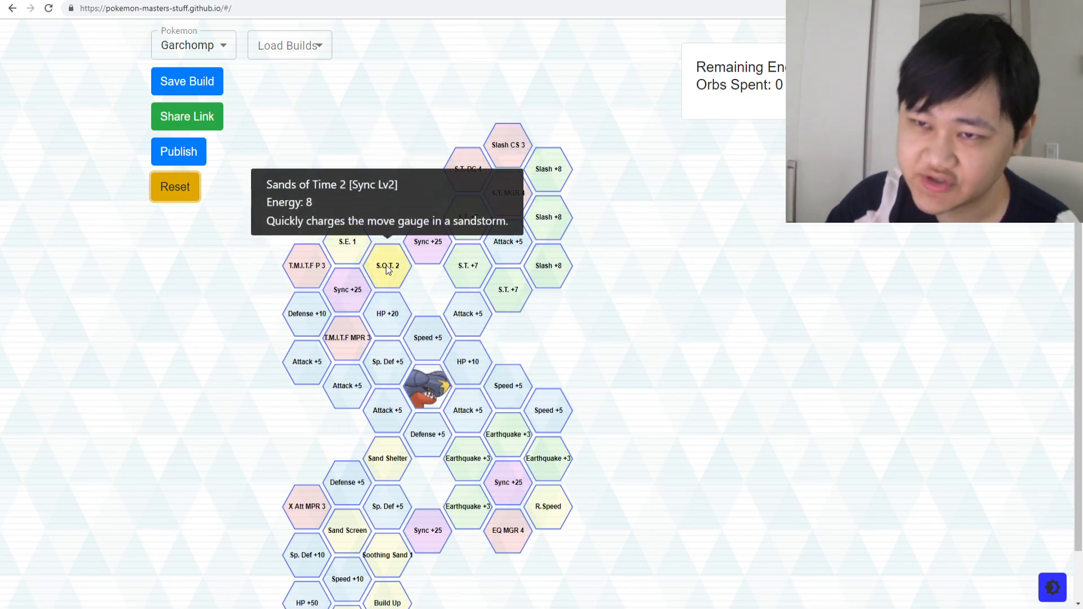
pyautogui.click(202, 43)
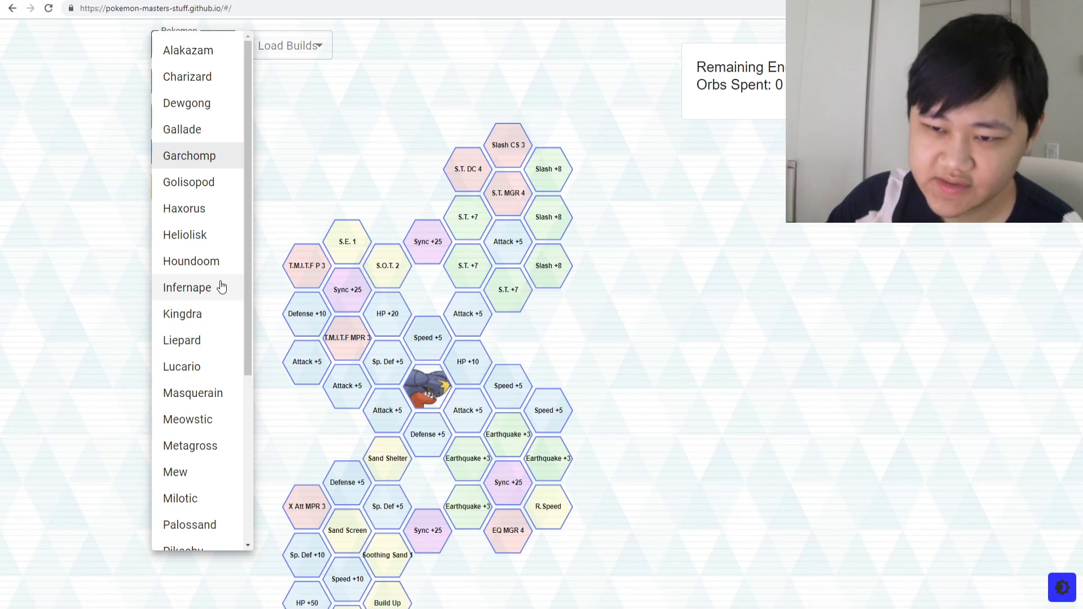
pyautogui.scroll(-4, 221, 287)
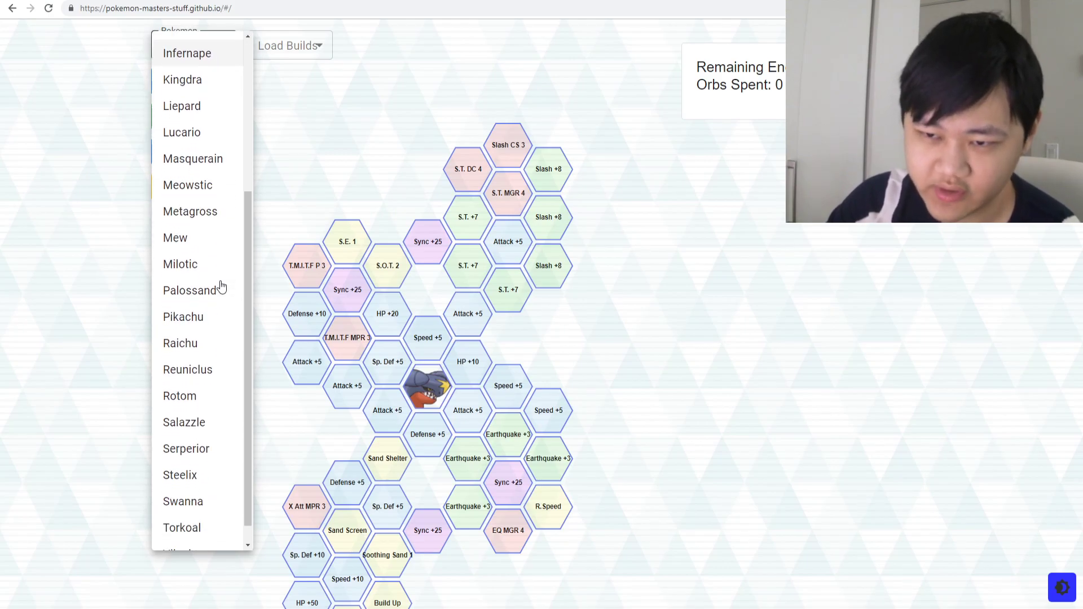
pyautogui.scroll(-1, 189, 285)
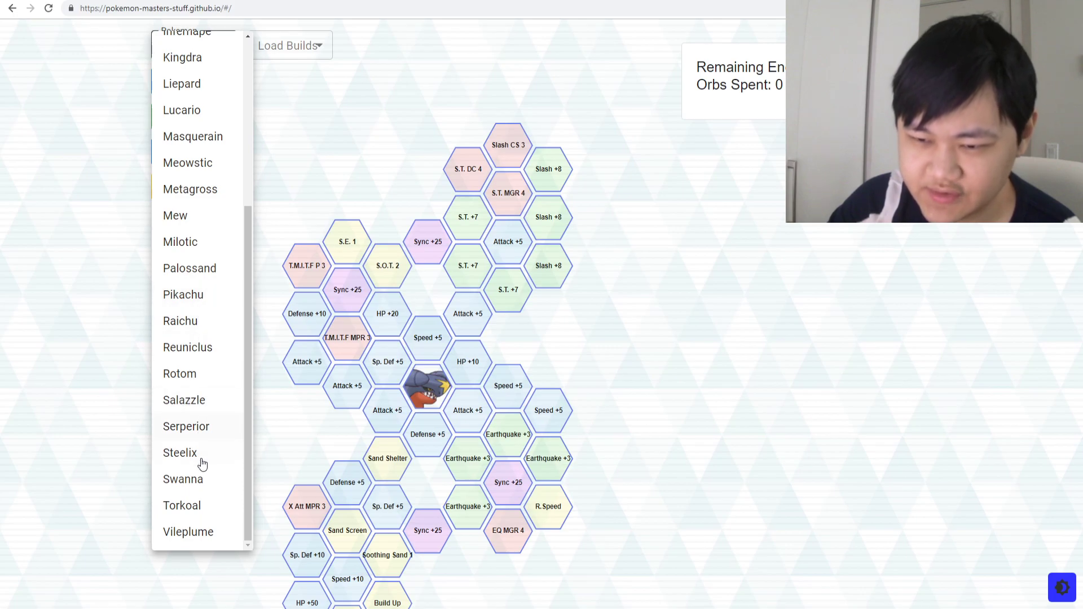
pyautogui.click(203, 426)
# Step: Examine the descriptions of Serperior's Solar Shield, Solar Flare 5, Speeding Sun 2 and Energy Ball skill tiles
pyautogui.scroll(-1, 451, 282)
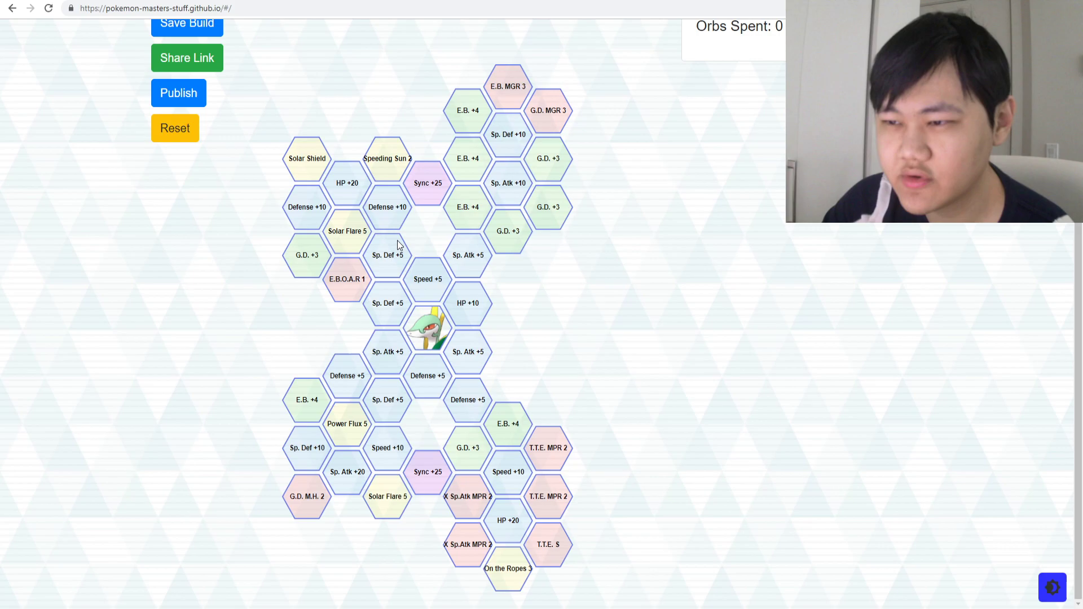
pyautogui.moveTo(310, 159)
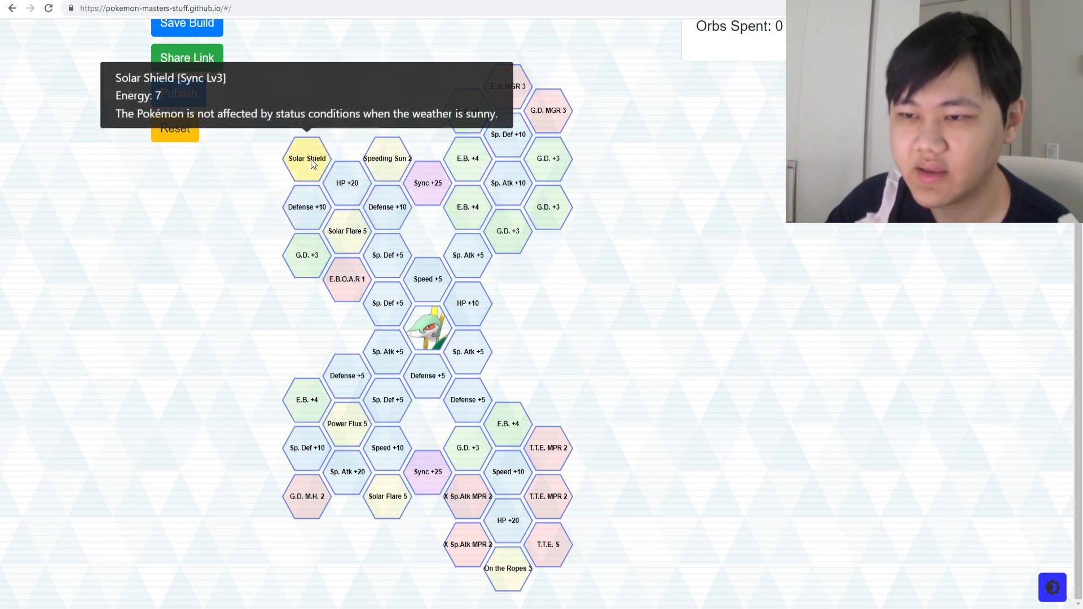
pyautogui.moveTo(346, 221)
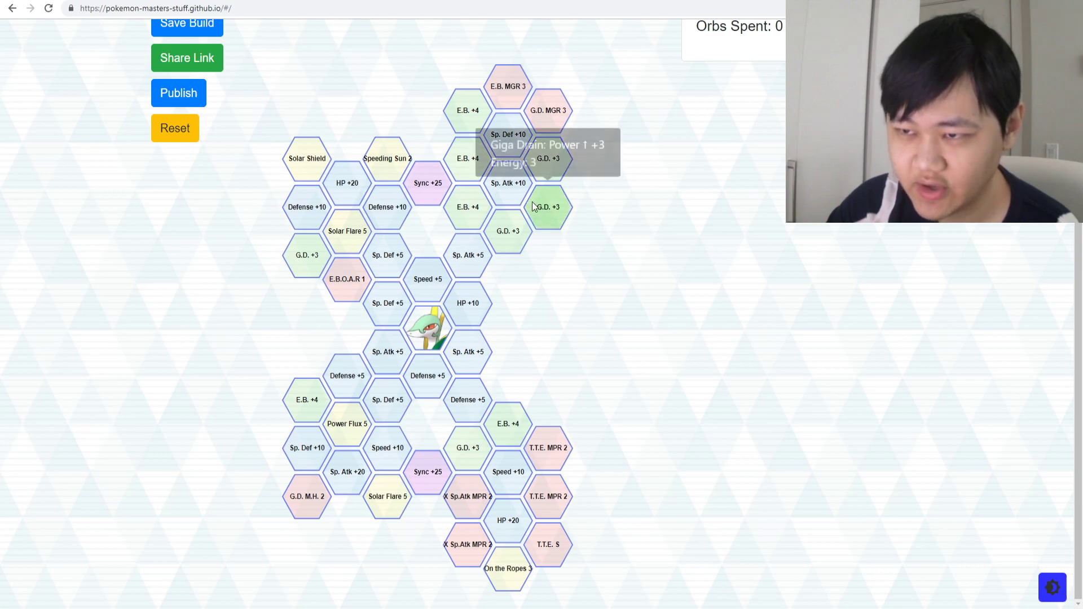
pyautogui.moveTo(387, 168)
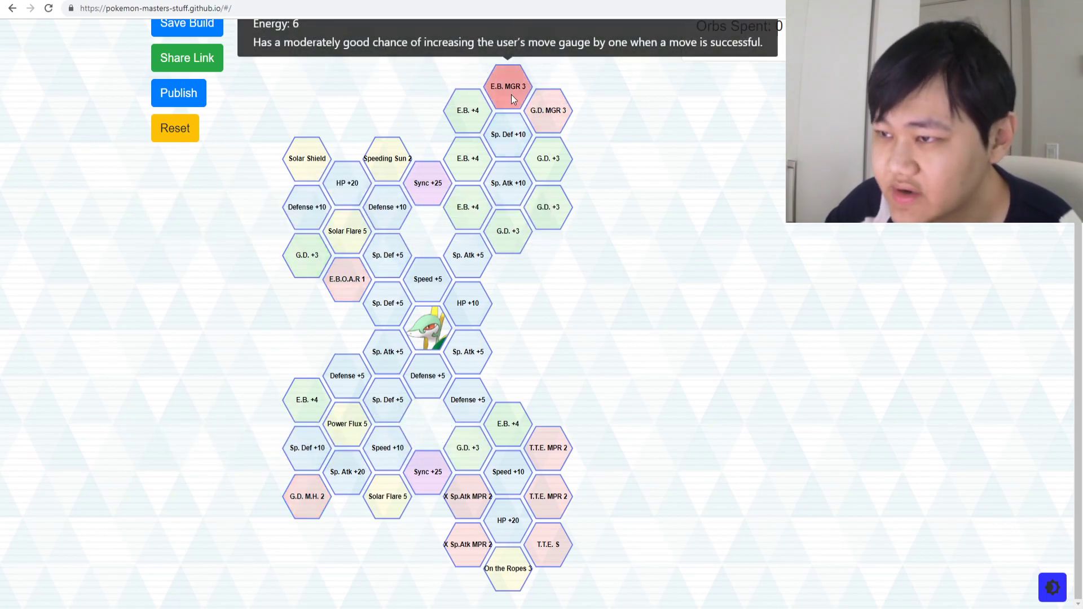
pyautogui.scroll(2, 519, 121)
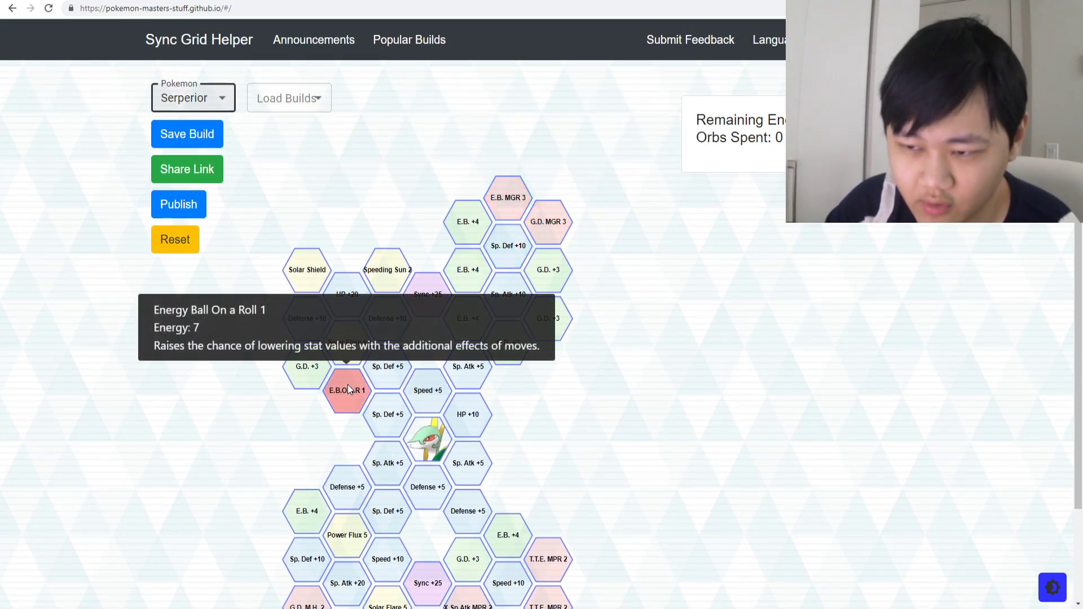
pyautogui.scroll(-1, 533, 357)
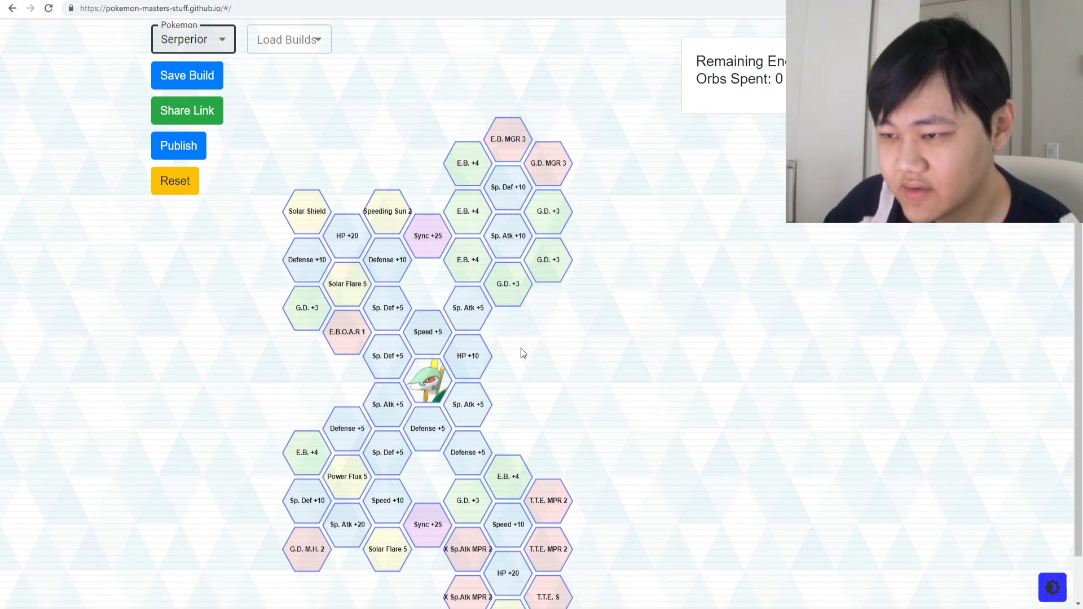
# Step: Activate Serperior's path of Sp. Atk +5, Defense +5, Energy Ball +4 and two Time to Energize! MP Refresh 2 tiles
pyautogui.scroll(-1, 522, 349)
pyautogui.click(468, 351)
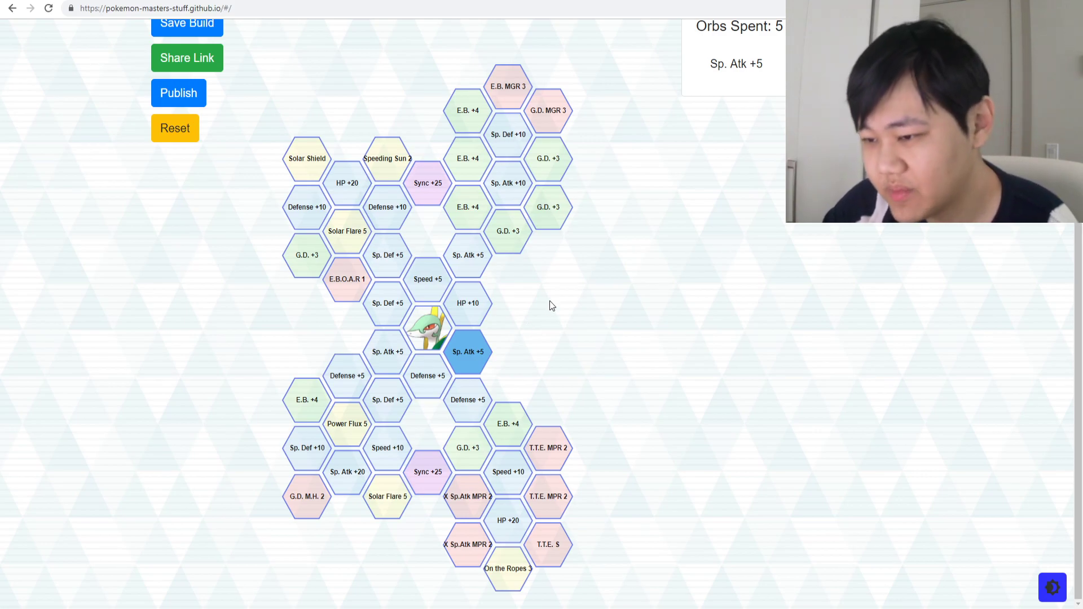
pyautogui.click(461, 413)
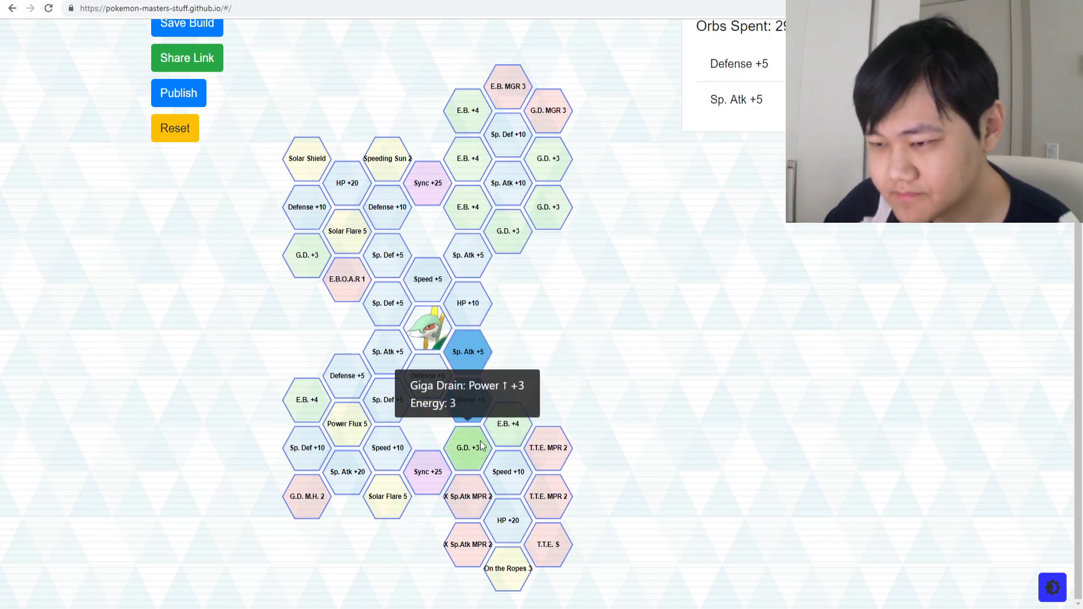
pyautogui.click(516, 434)
pyautogui.click(515, 435)
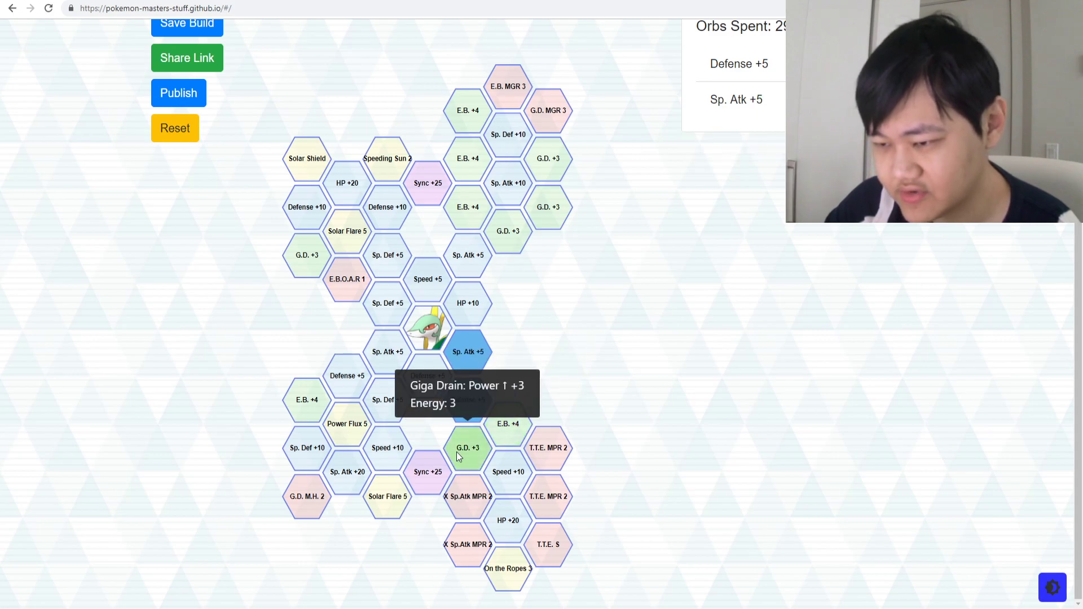
pyautogui.click(513, 432)
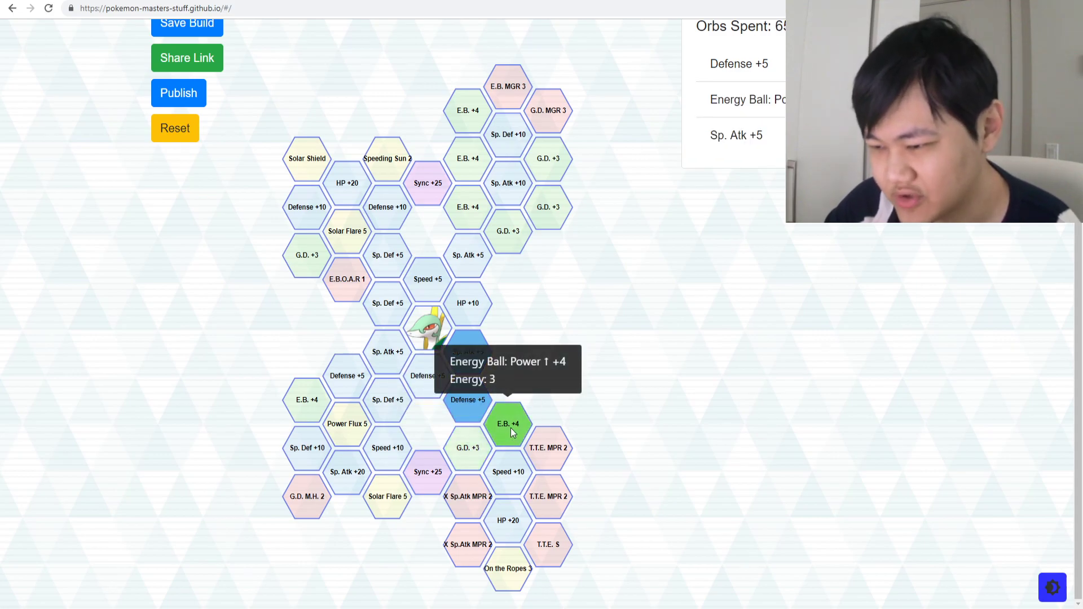
pyautogui.click(548, 457)
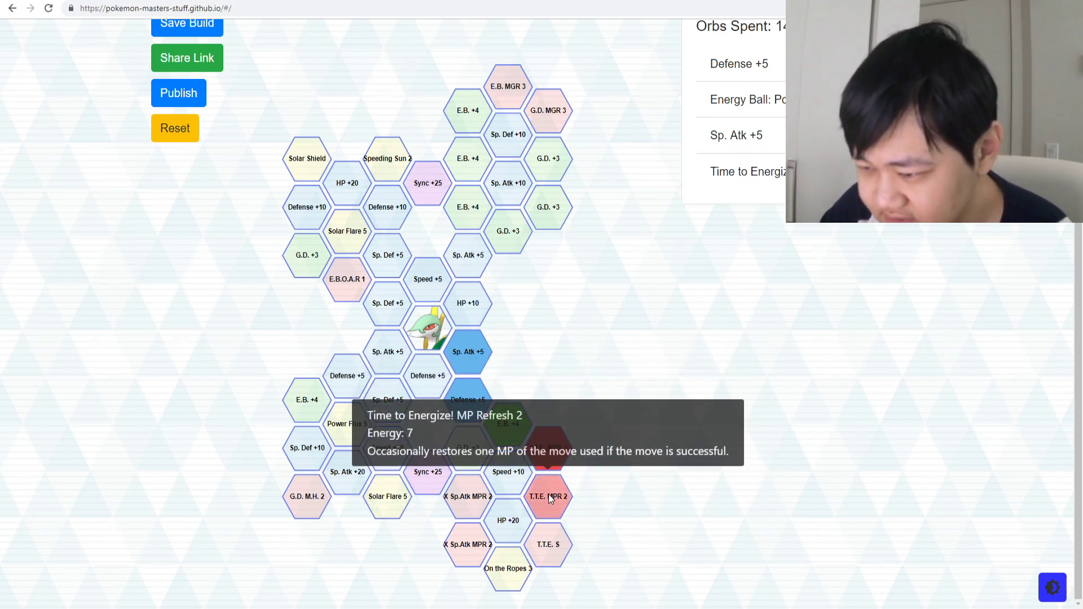
pyautogui.click(545, 494)
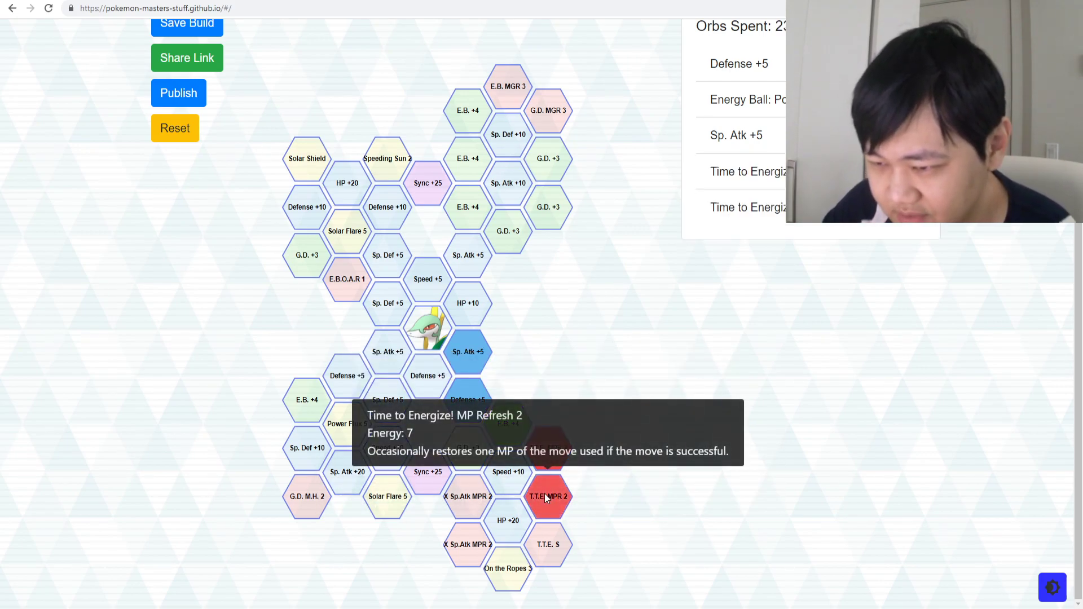
# Step: Activate Serperior's HP +20 tile below the Time to Energize! tiles and both X Sp. Atk All MP Refresh 2 tiles
pyautogui.click(507, 518)
pyautogui.click(462, 503)
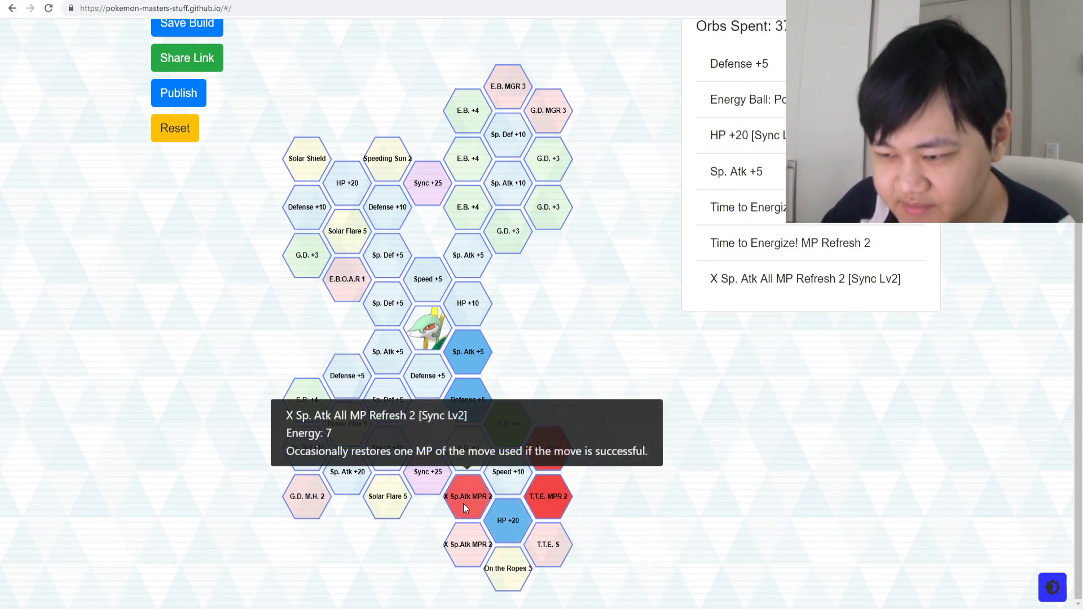
pyautogui.click(473, 558)
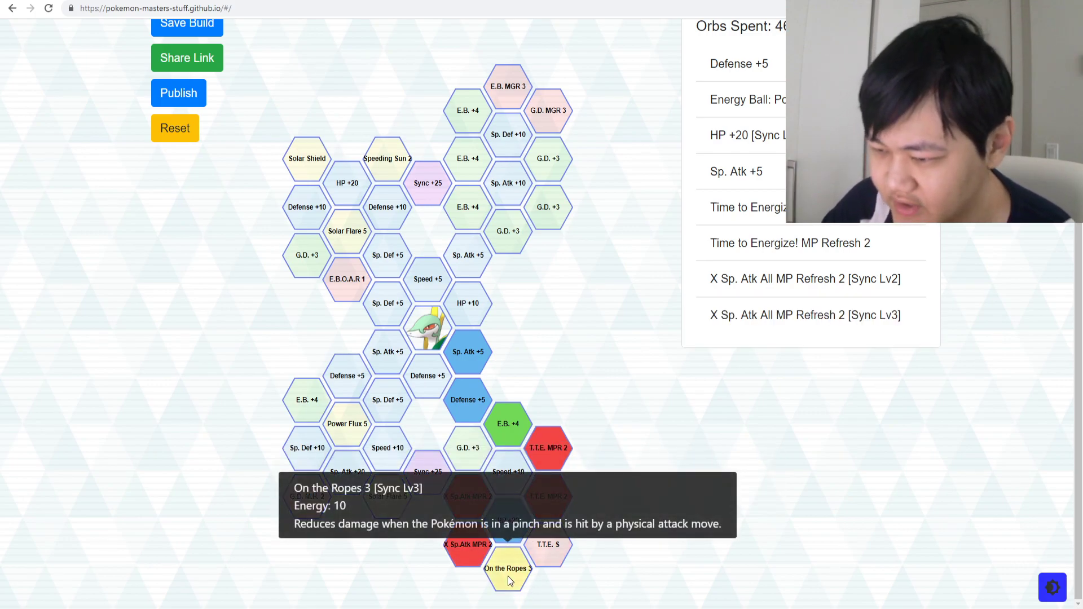
pyautogui.scroll(2, 508, 576)
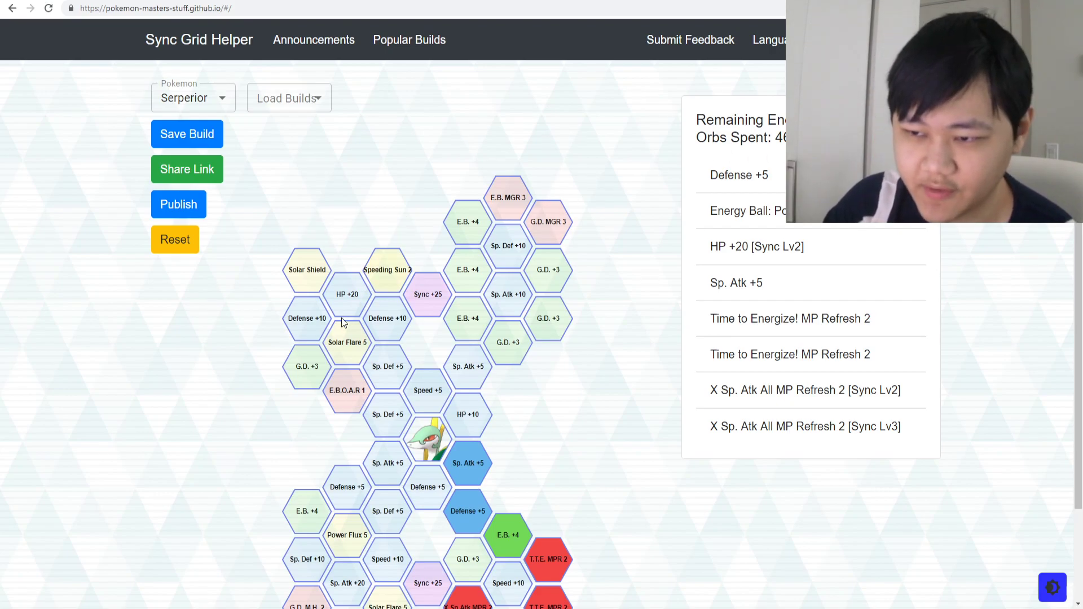
pyautogui.scroll(-2, 595, 308)
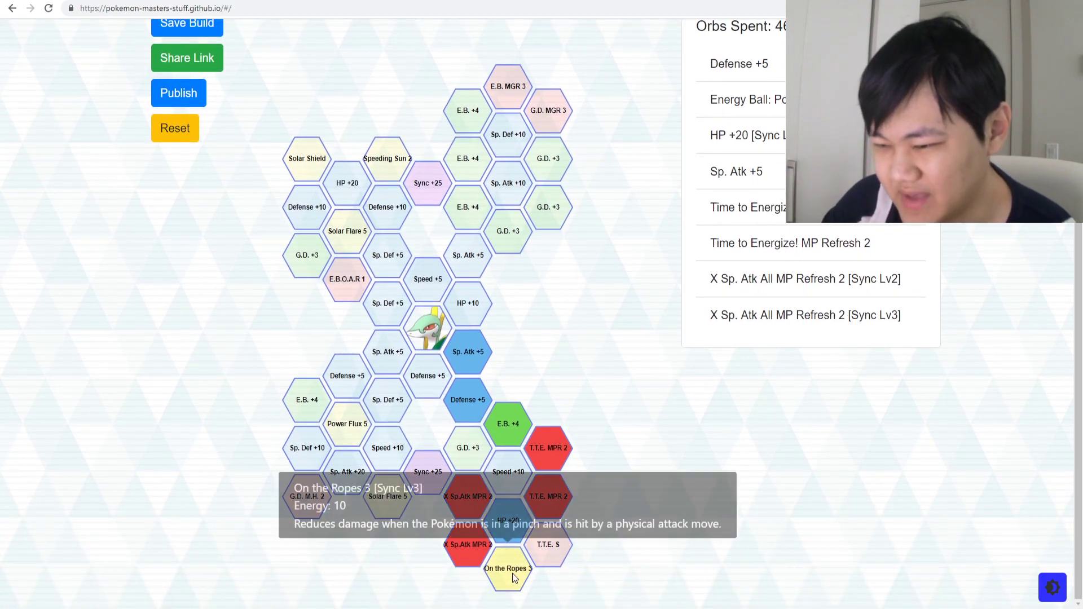
# Step: Try adding the On the Ropes 3 tile to Serperior's build and remove it again
pyautogui.click(518, 571)
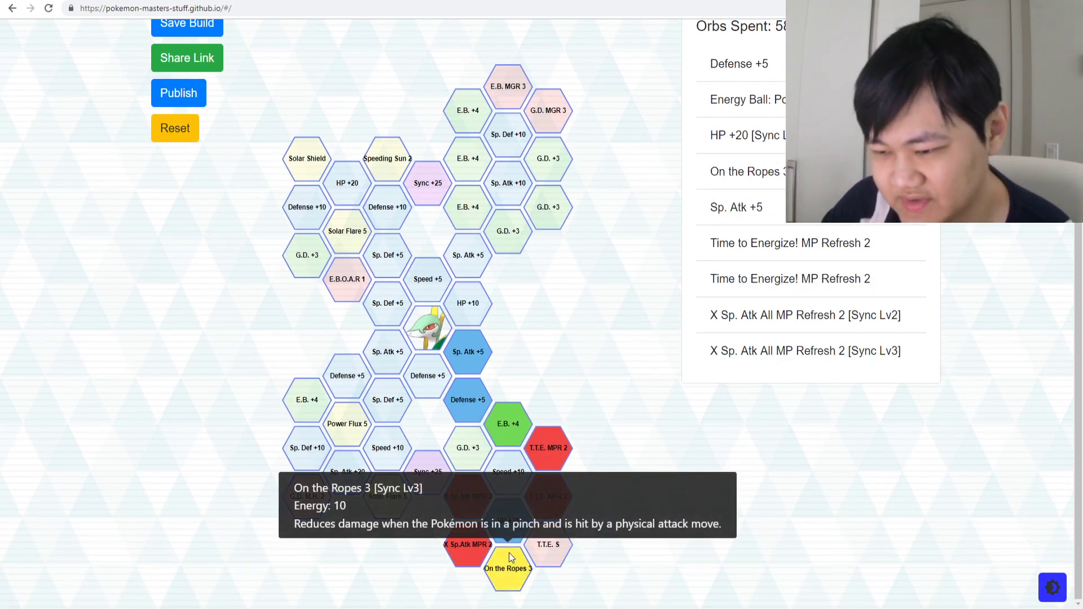
pyautogui.scroll(1, 492, 509)
pyautogui.scroll(2, 510, 429)
pyautogui.scroll(-2, 490, 496)
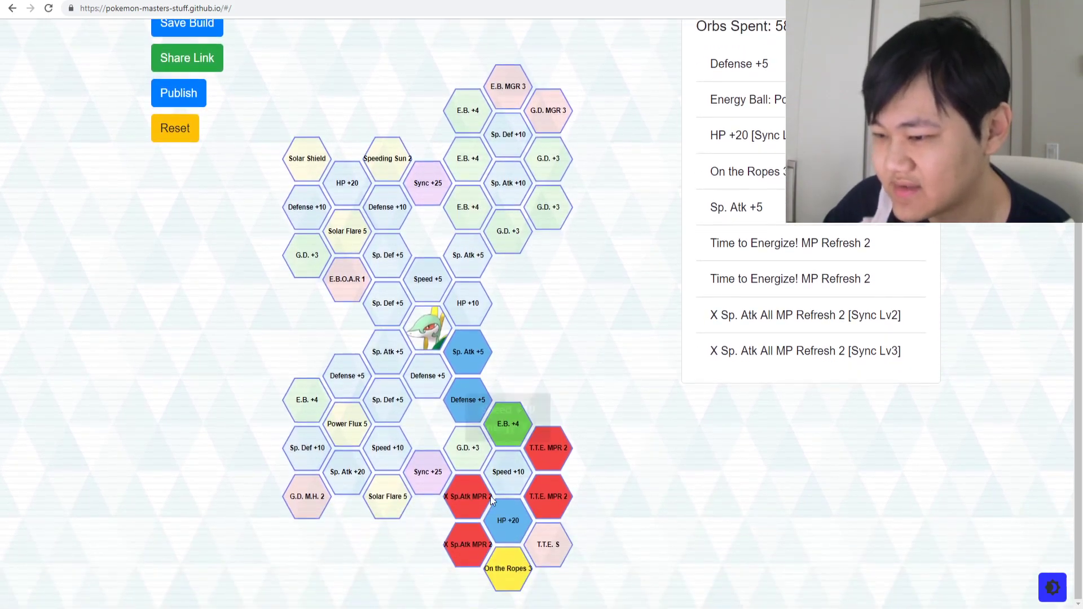
pyautogui.moveTo(510, 574)
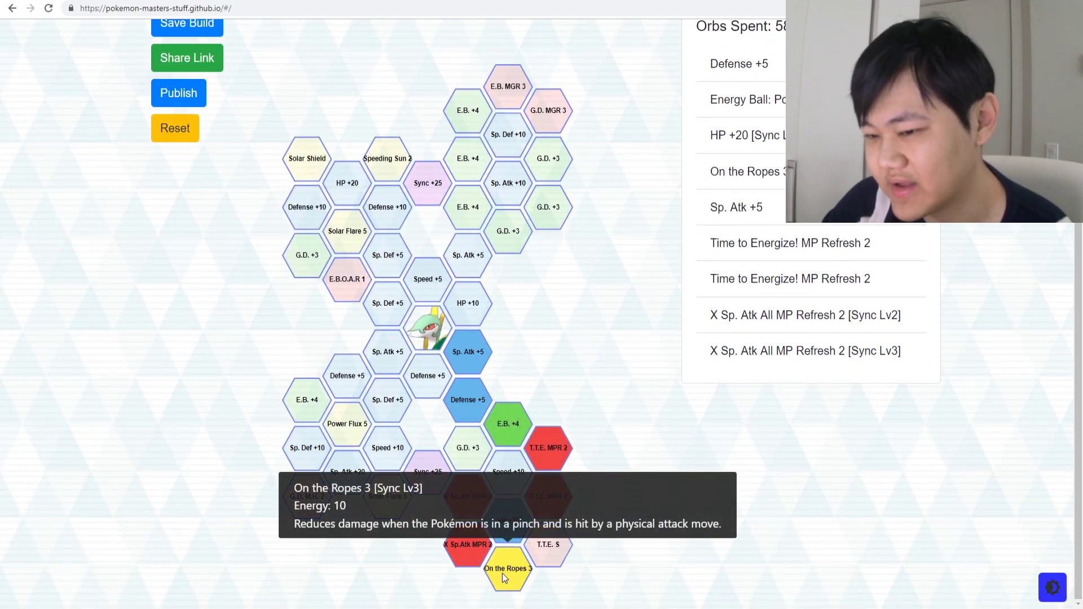
pyautogui.click(502, 573)
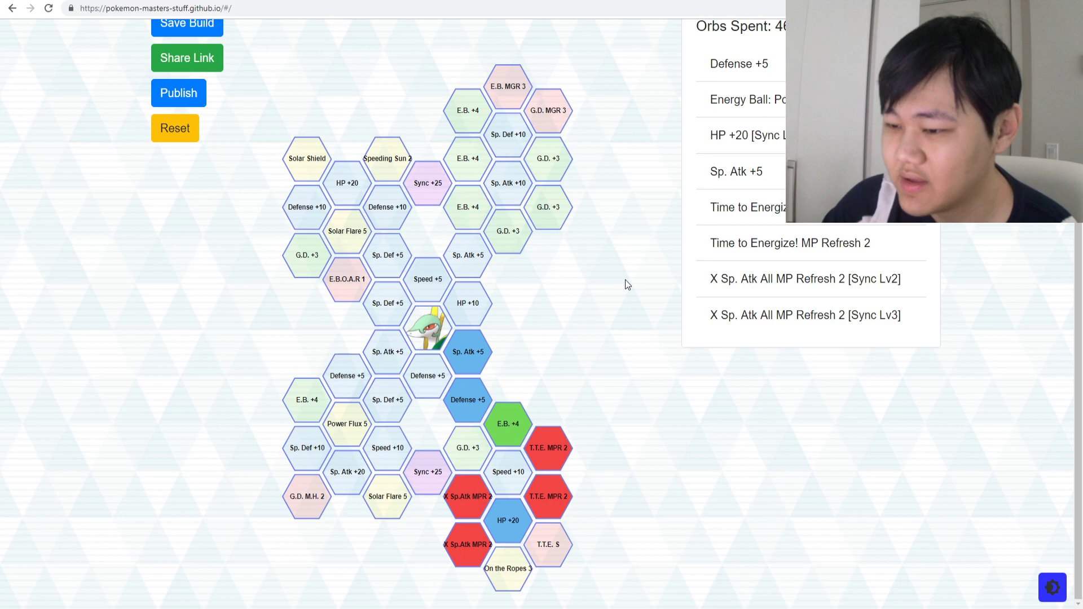
pyautogui.scroll(2, 625, 288)
pyautogui.scroll(-2, 624, 261)
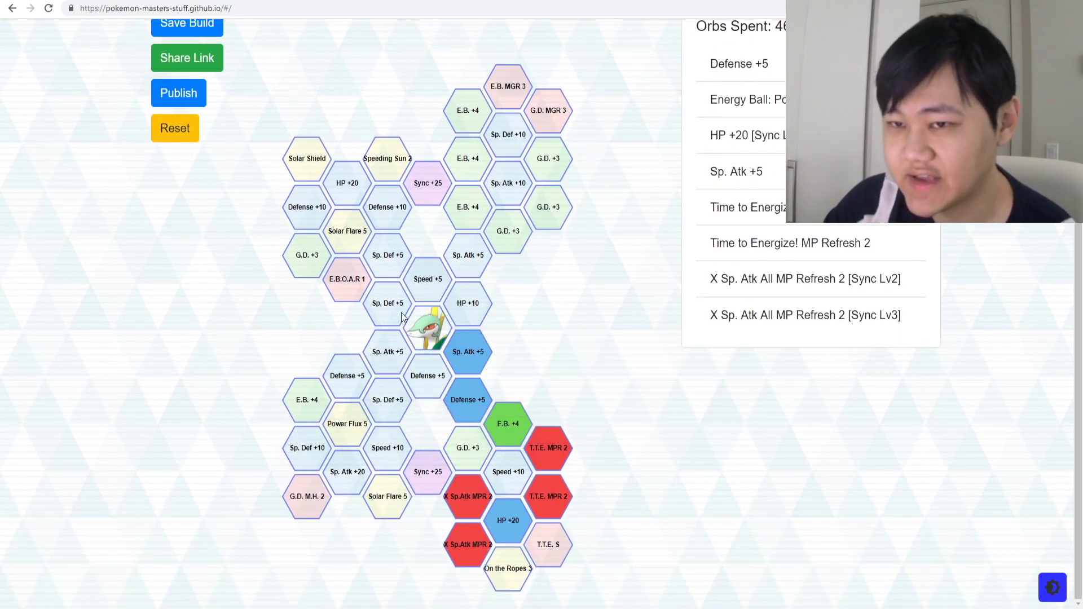
pyautogui.scroll(2, 187, 65)
pyautogui.click(199, 107)
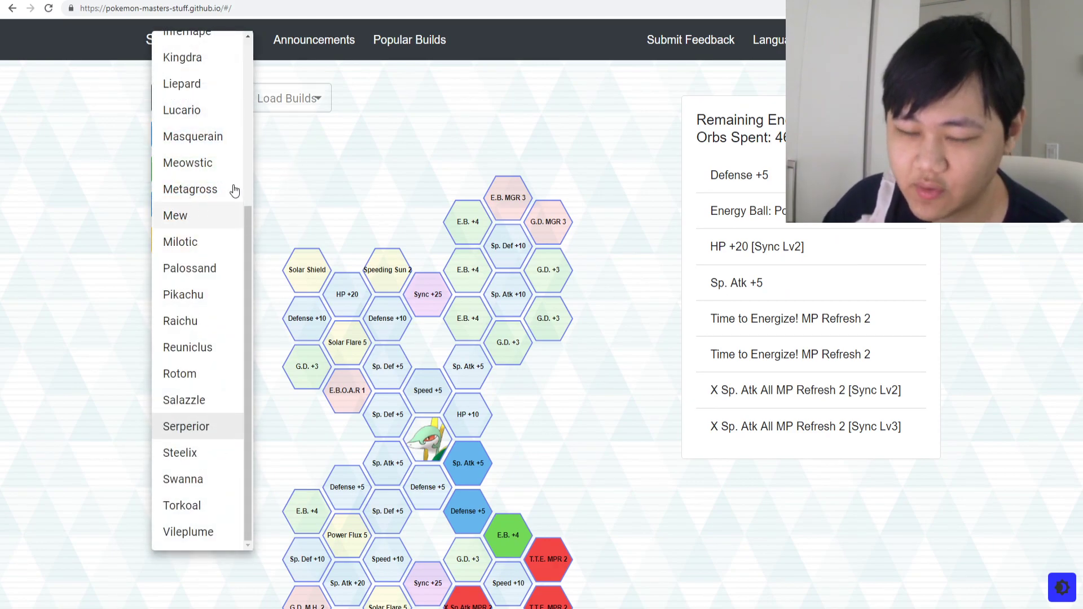
pyautogui.click(397, 182)
pyautogui.scroll(-2, 389, 181)
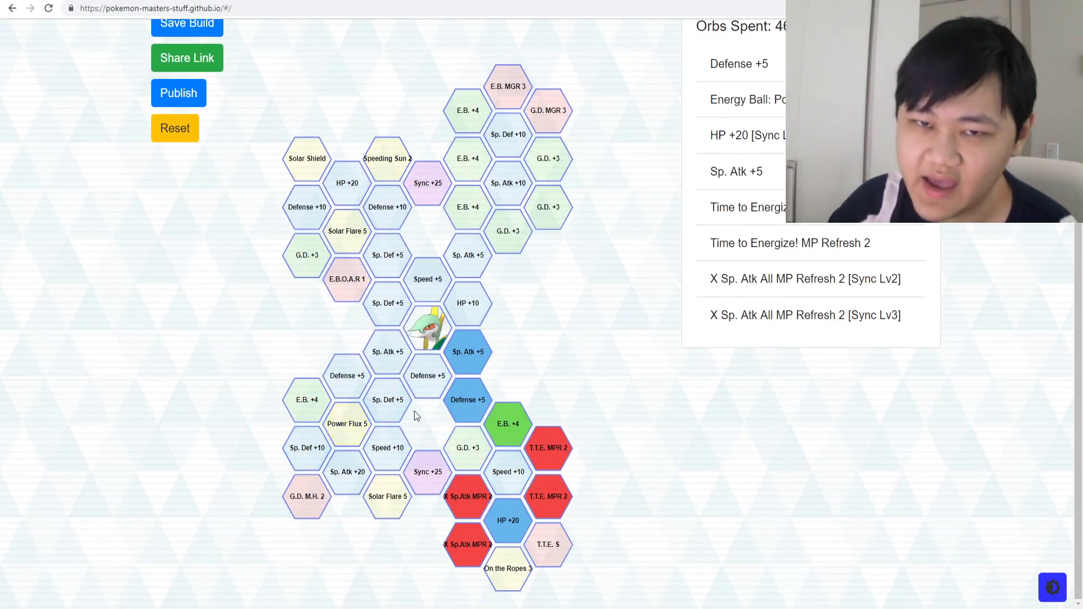
pyautogui.scroll(1, 203, 408)
pyautogui.scroll(1, 198, 402)
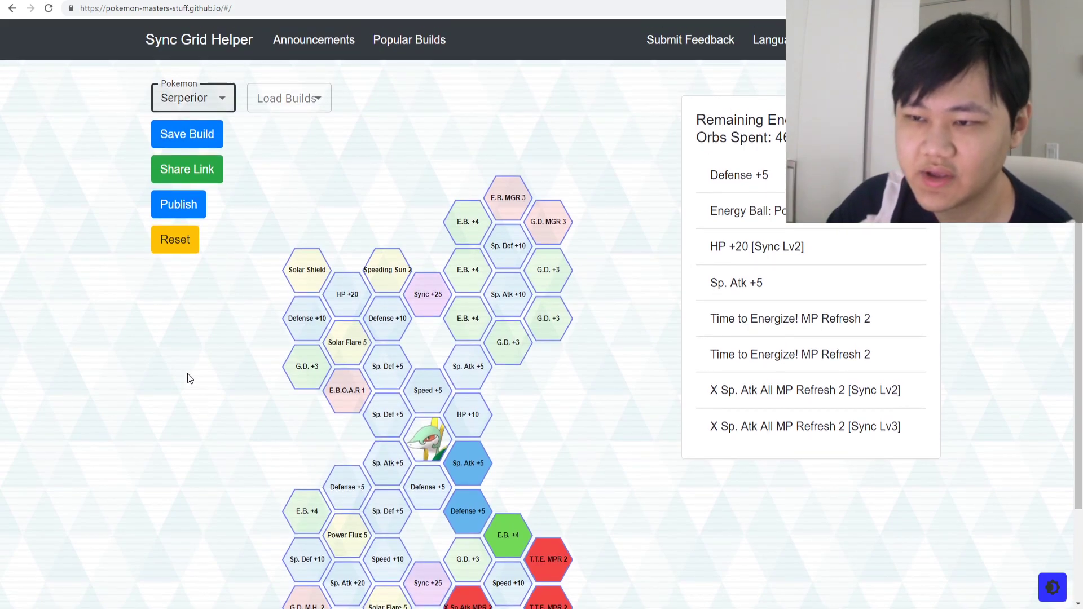
# Step: Switch the selected Pokemon from Serperior to Palossand
pyautogui.click(186, 99)
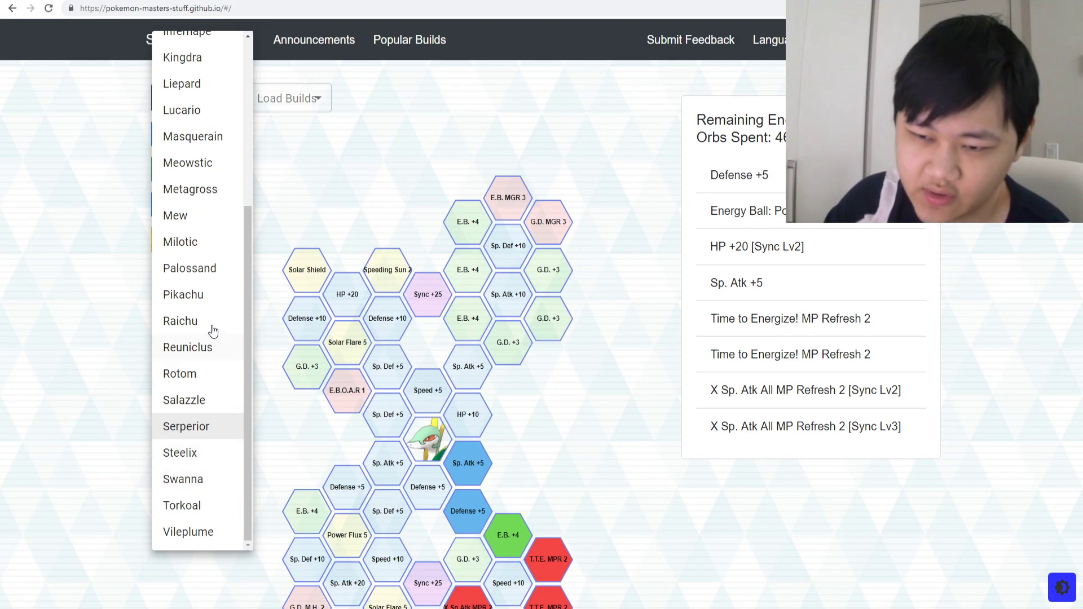
pyautogui.scroll(4, 215, 357)
pyautogui.scroll(1, 193, 207)
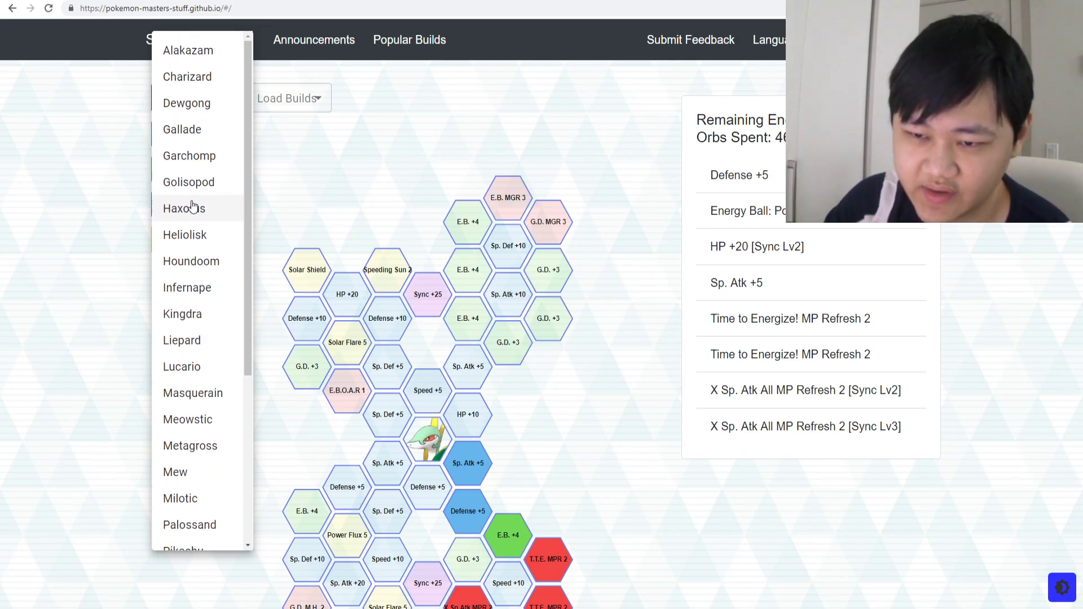
pyautogui.scroll(-3, 186, 220)
pyautogui.click(198, 350)
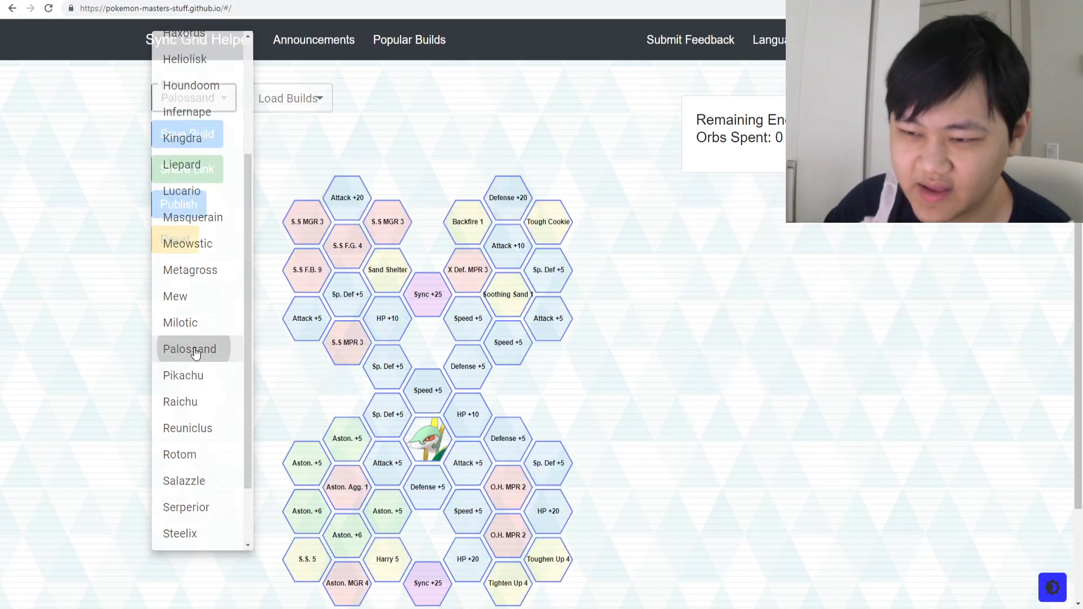
# Step: Activate two Sp. Def +5 tiles on Palossand's Sandstorm branch, using Sandstorm MP Refresh 3 instead of HP +10 to link them
pyautogui.click(387, 367)
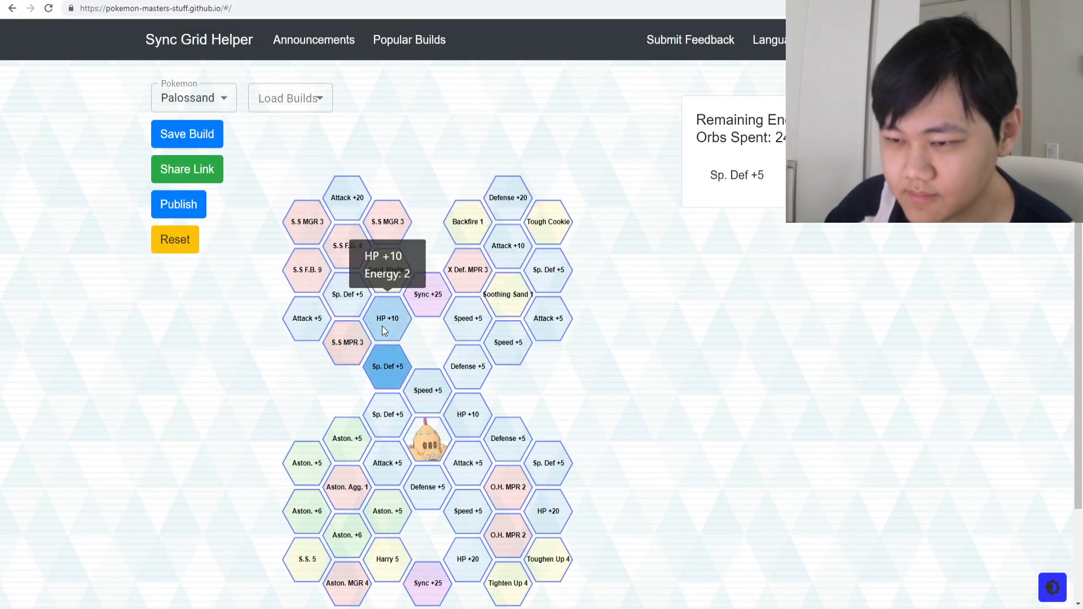
pyautogui.click(379, 325)
pyautogui.click(334, 296)
pyautogui.click(304, 269)
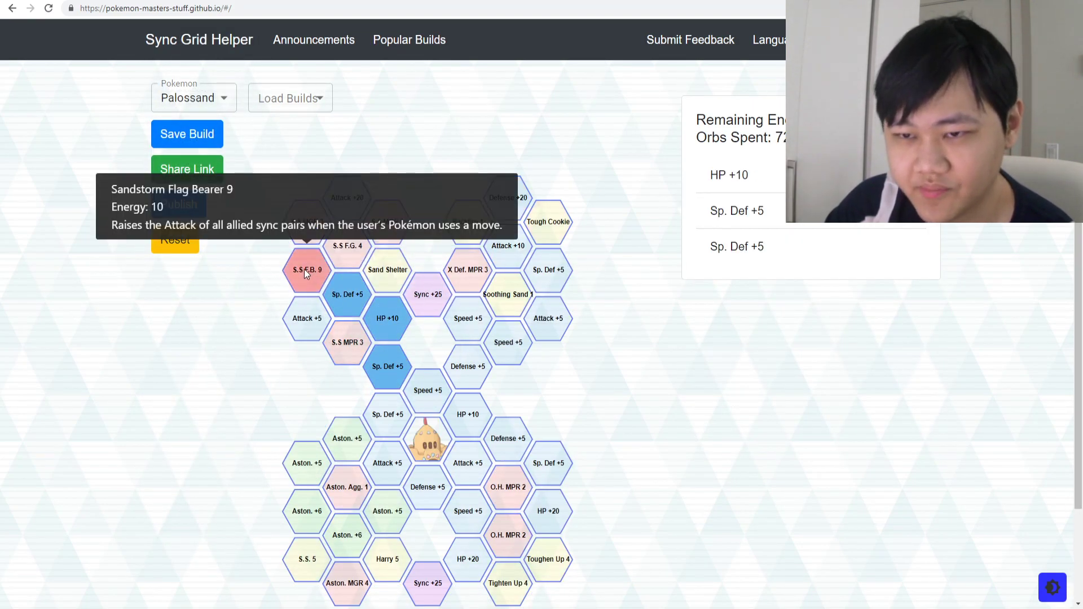
pyautogui.click(351, 335)
pyautogui.click(388, 316)
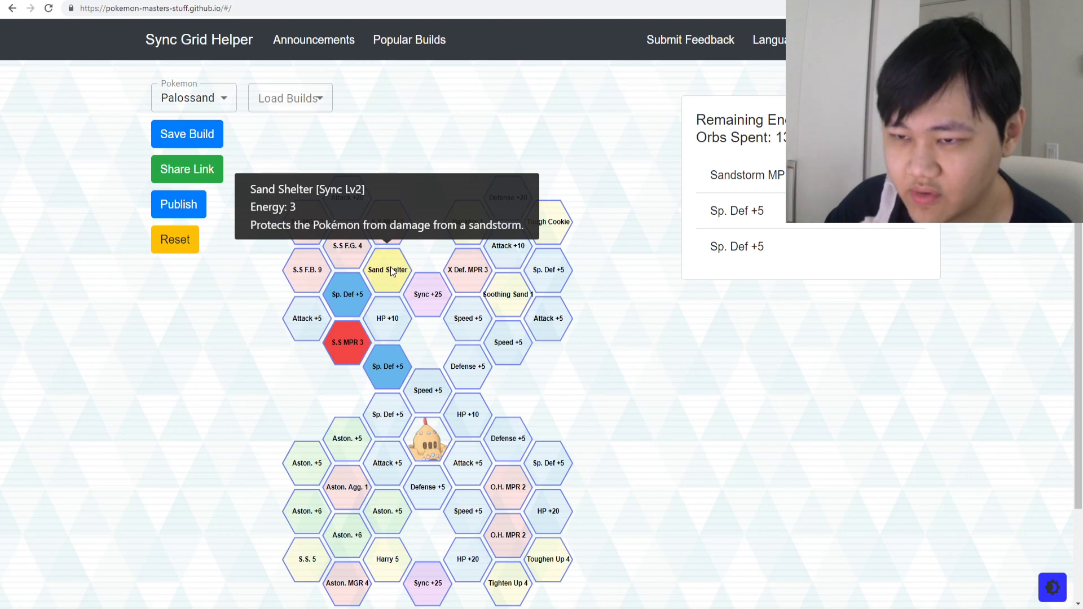
# Step: Activate the Sand Shelter, Sandstorm Focus Group 4 and Sandstorm Flag Bearer 9 tiles
pyautogui.click(391, 266)
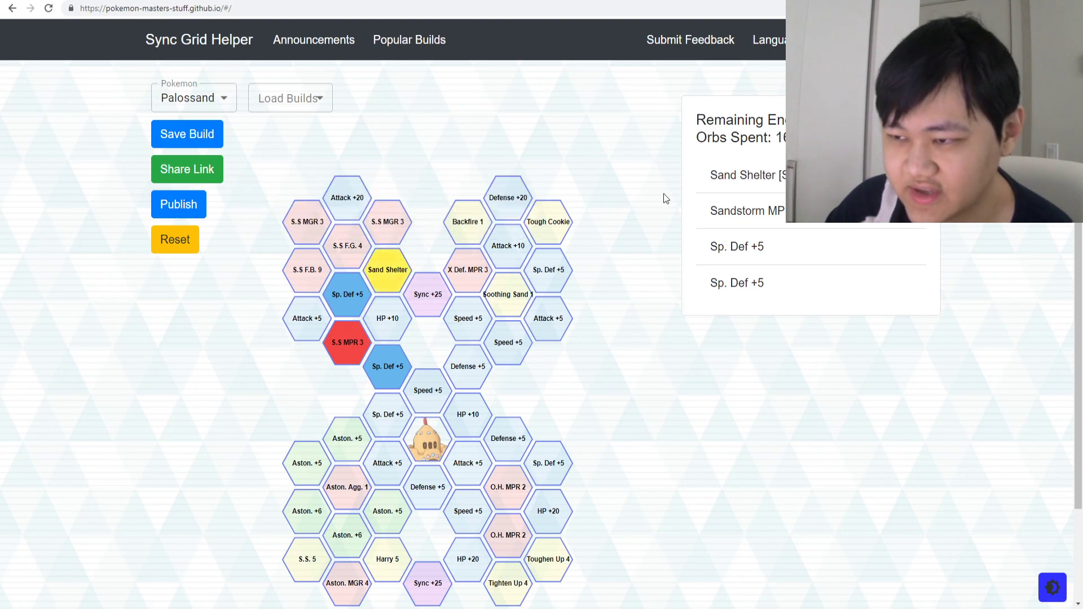
pyautogui.click(330, 248)
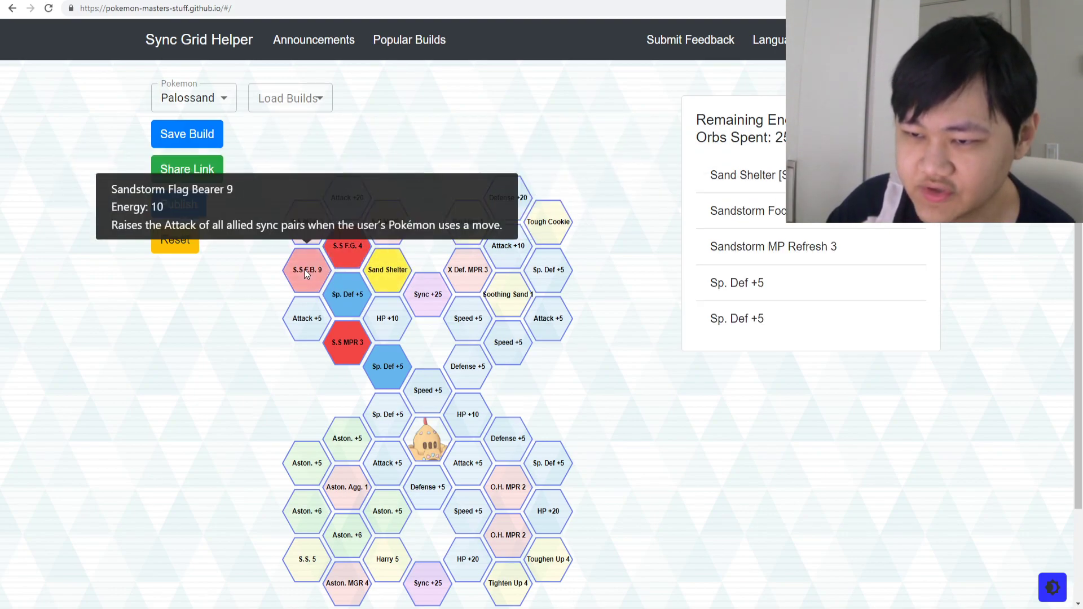
pyautogui.click(305, 272)
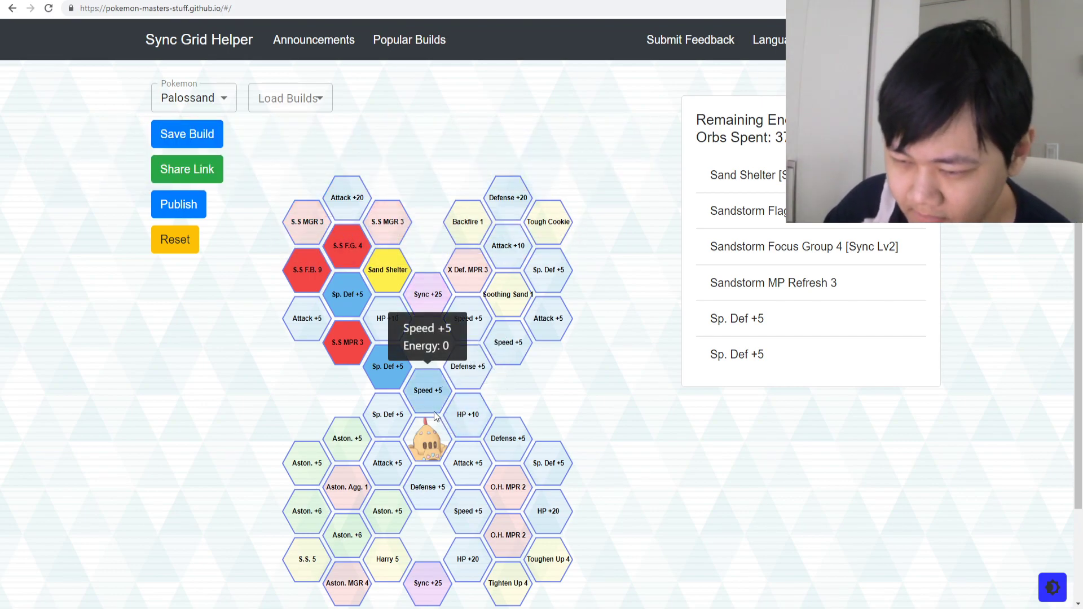
# Step: Try an Astonish path of Attack +5, Aggravation 1, Power +6 and Move Gauge Refresh 4, dropping the linking Power +5 tile
pyautogui.click(388, 471)
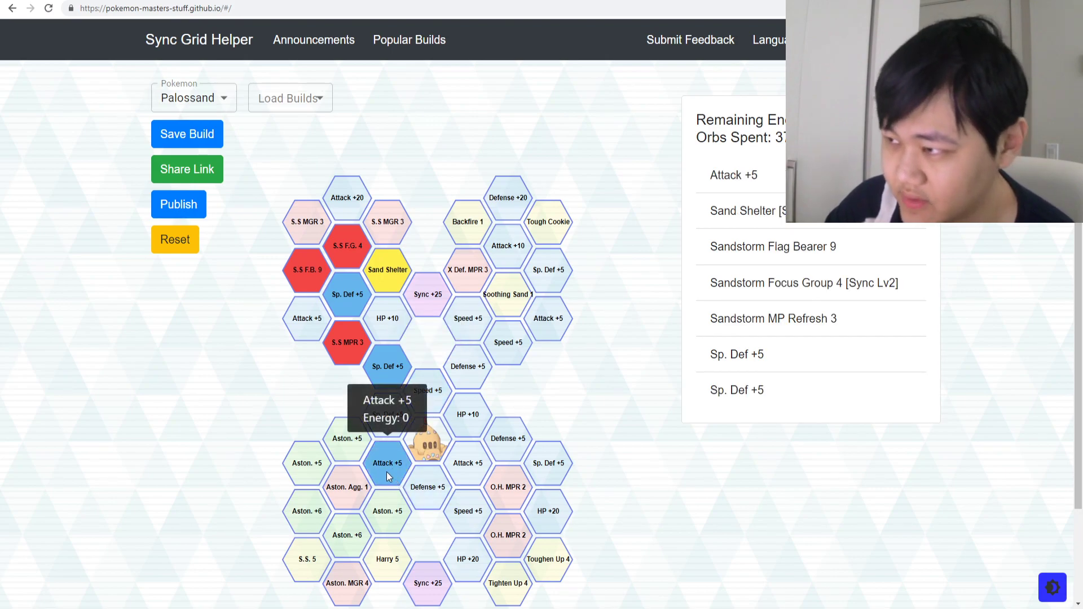
pyautogui.click(375, 516)
pyautogui.click(344, 541)
pyautogui.click(351, 583)
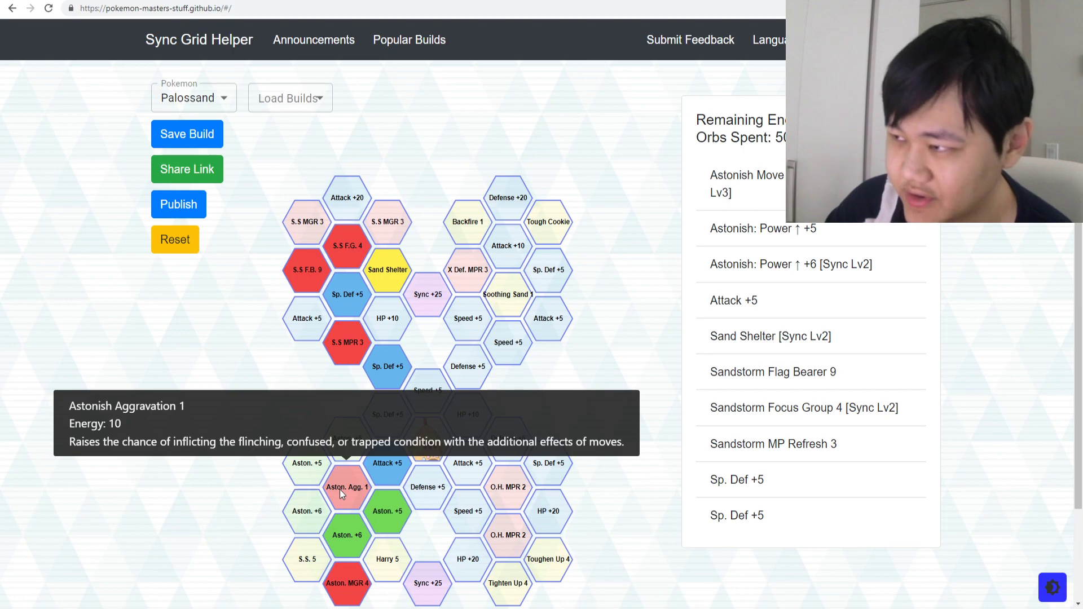
pyautogui.click(339, 488)
pyautogui.click(391, 502)
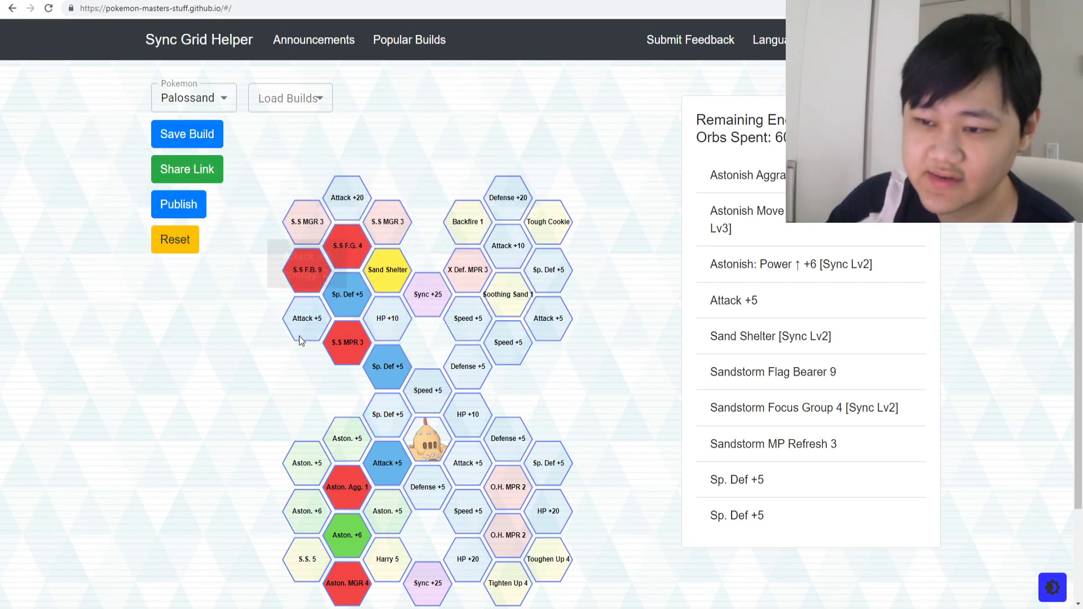
# Step: Deactivate the Attack +5, Astonish Aggravation 1, Astonish +6 and Astonish Move Gauge Refresh 4 tiles
pyautogui.click(395, 463)
pyautogui.click(353, 487)
pyautogui.click(345, 535)
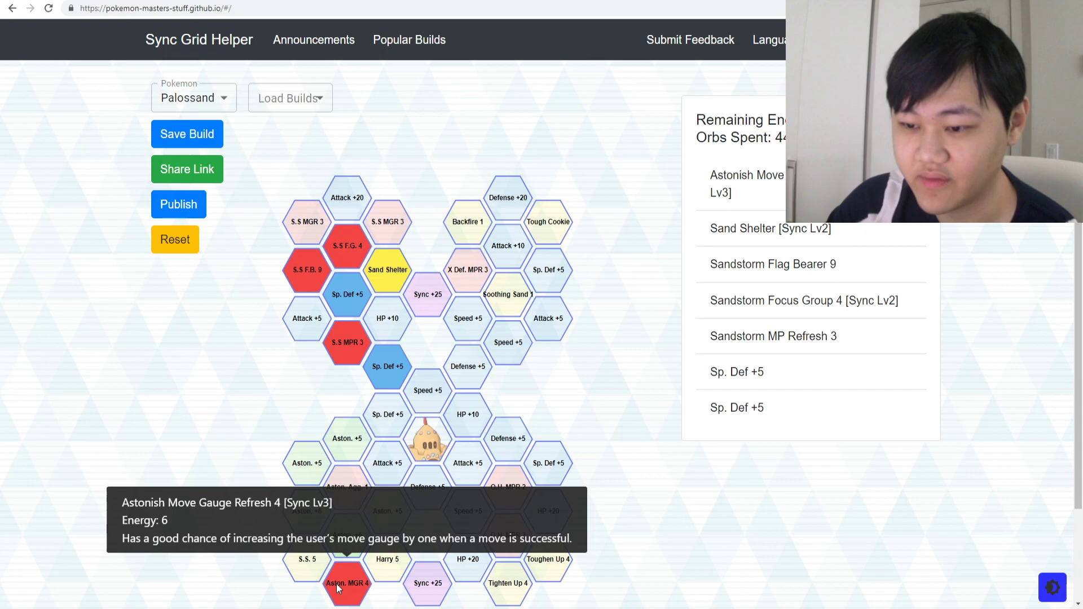
pyautogui.click(336, 584)
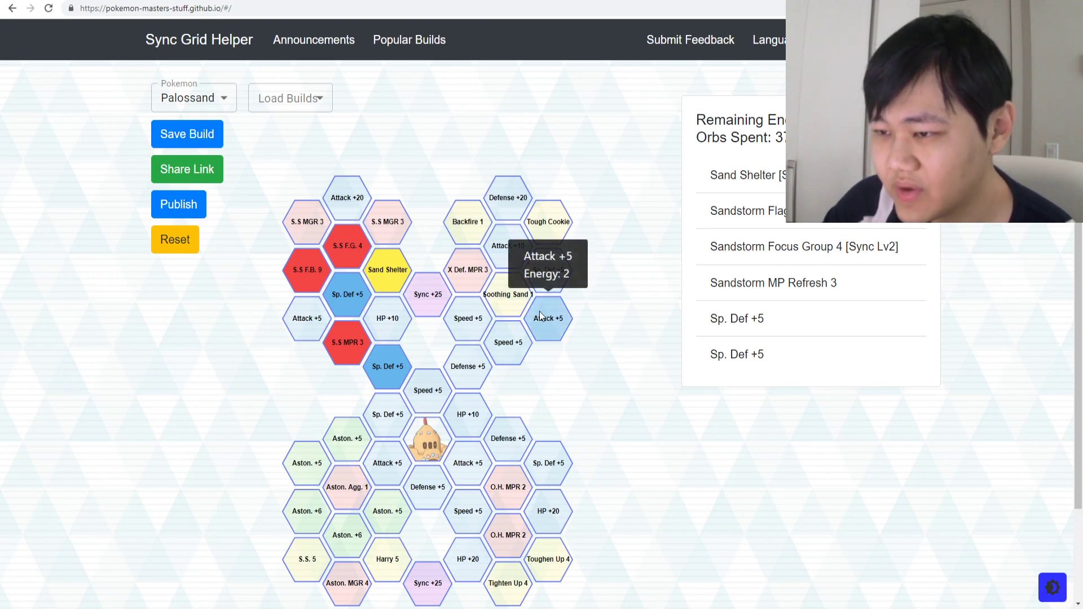
# Step: Activate Palossand's path of Defense +5, Speed +5 and Soothing Sand 1
pyautogui.click(469, 361)
pyautogui.click(474, 319)
pyautogui.click(504, 299)
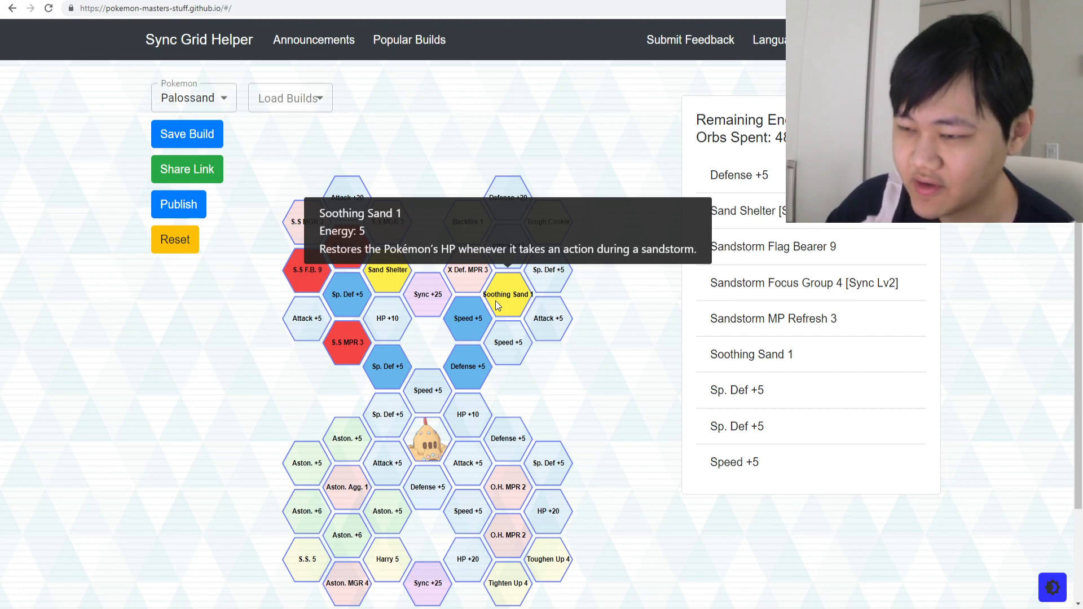
pyautogui.click(496, 301)
pyautogui.click(498, 302)
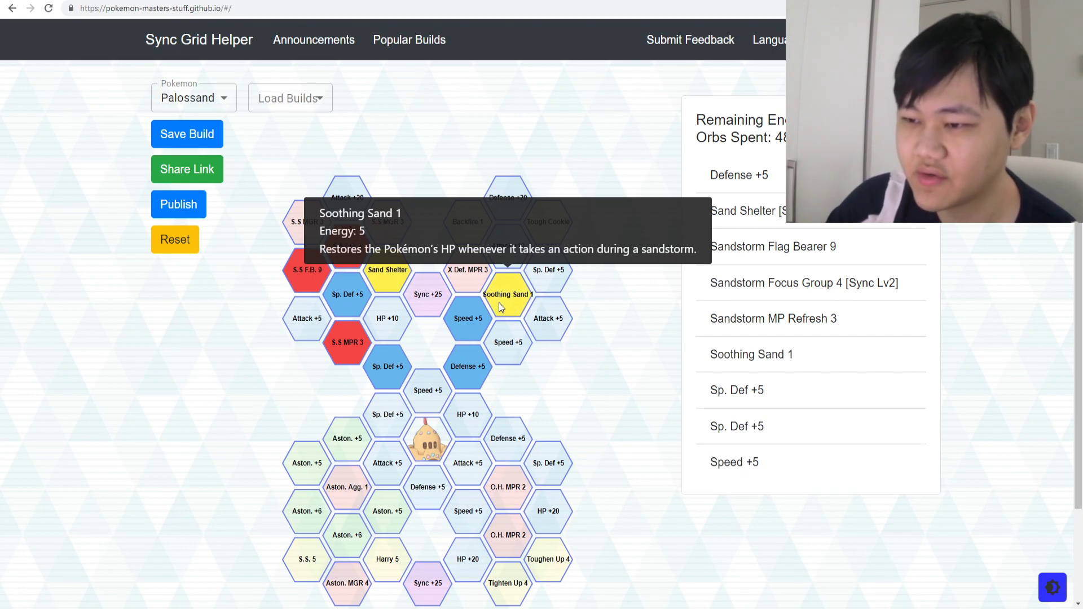
# Step: Switch the selected Pokemon to Golisopod and toggle its First Aid 4 tile on and off
pyautogui.click(220, 100)
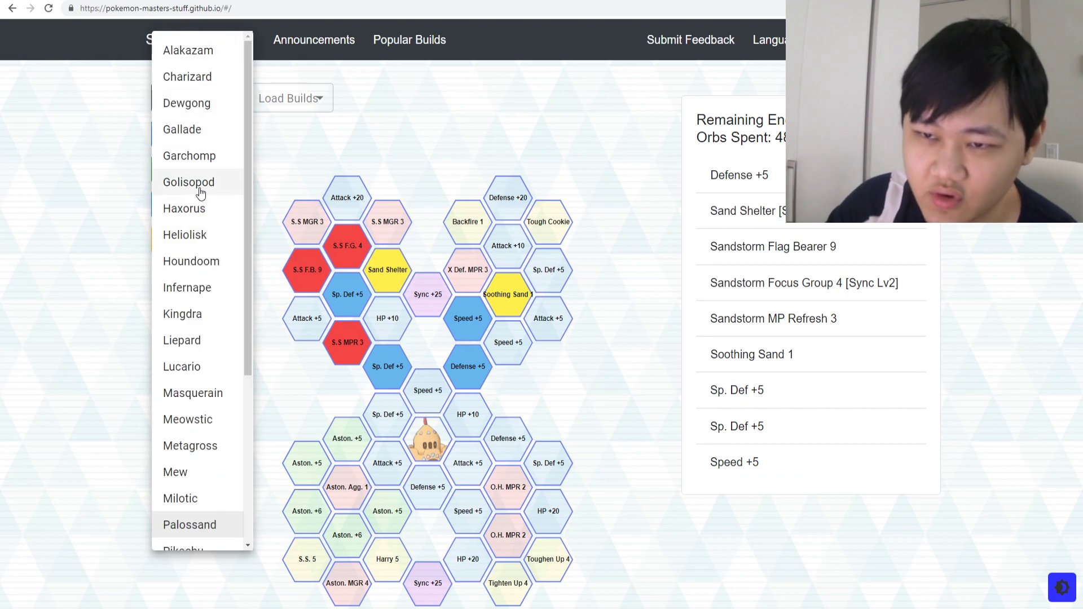
pyautogui.click(201, 186)
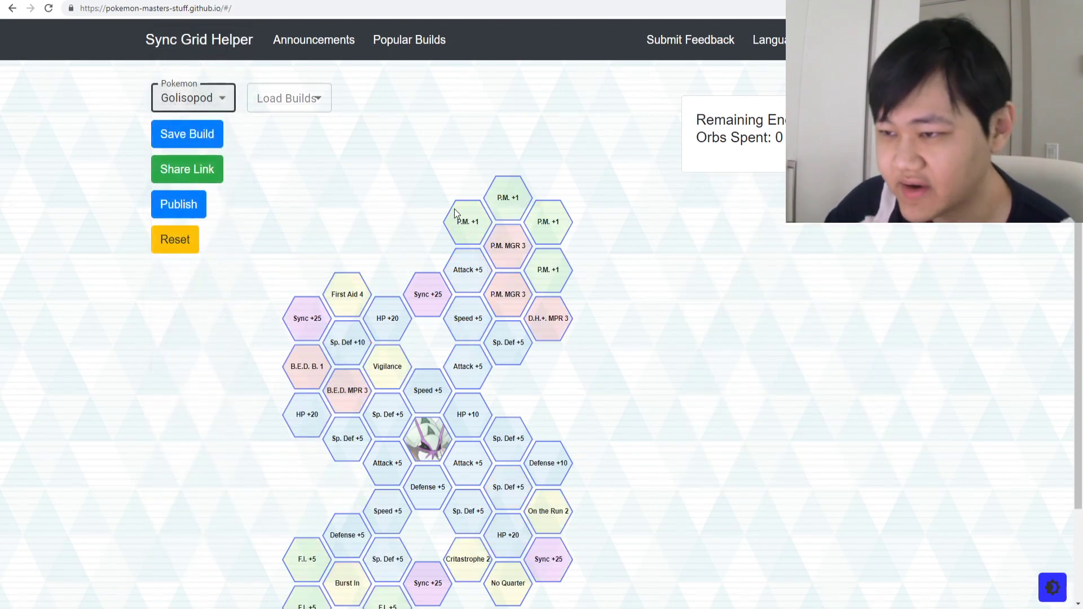
pyautogui.click(347, 294)
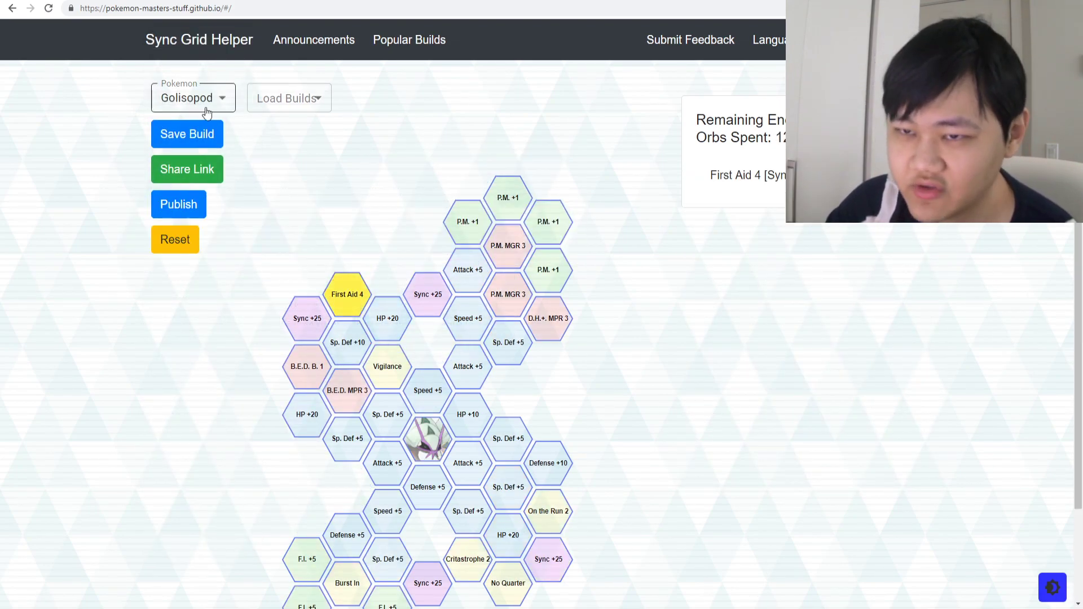
pyautogui.click(347, 294)
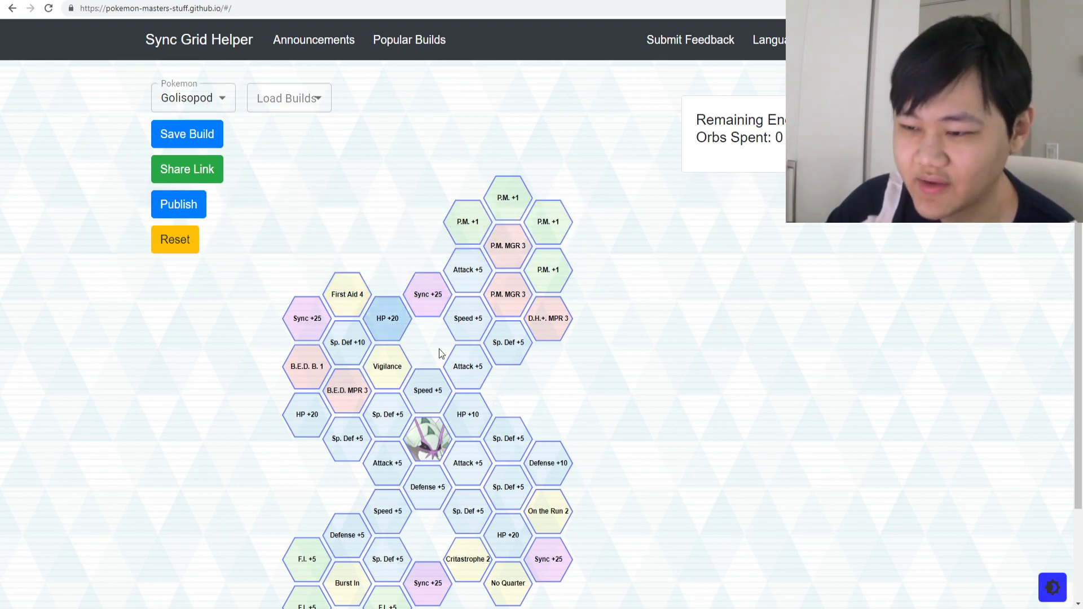
# Step: Switch the selected Pokemon to Dewgong
pyautogui.click(224, 100)
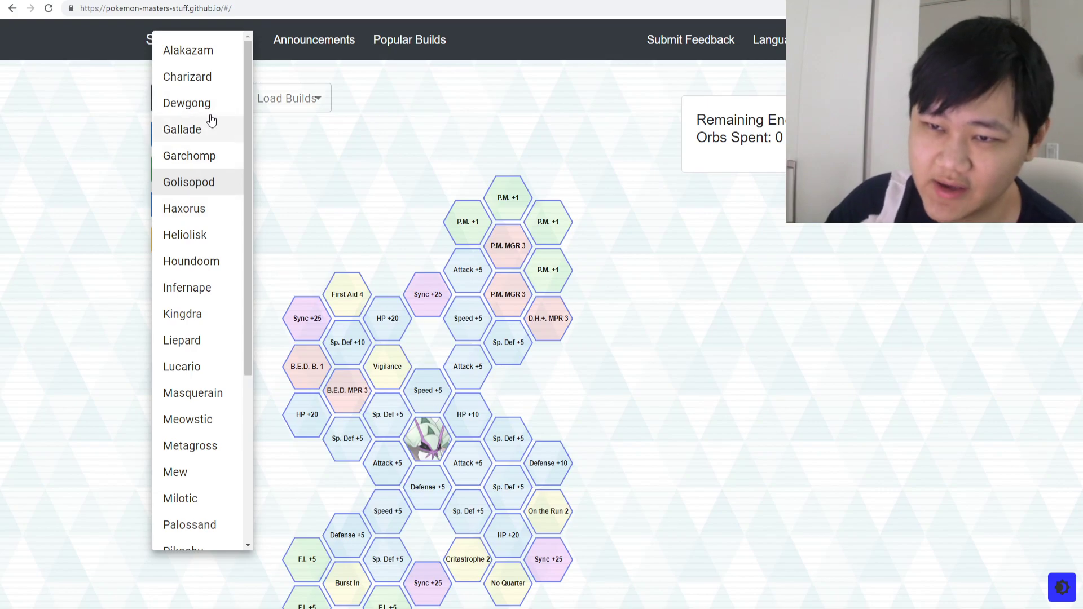
pyautogui.click(192, 103)
pyautogui.scroll(-2, 192, 110)
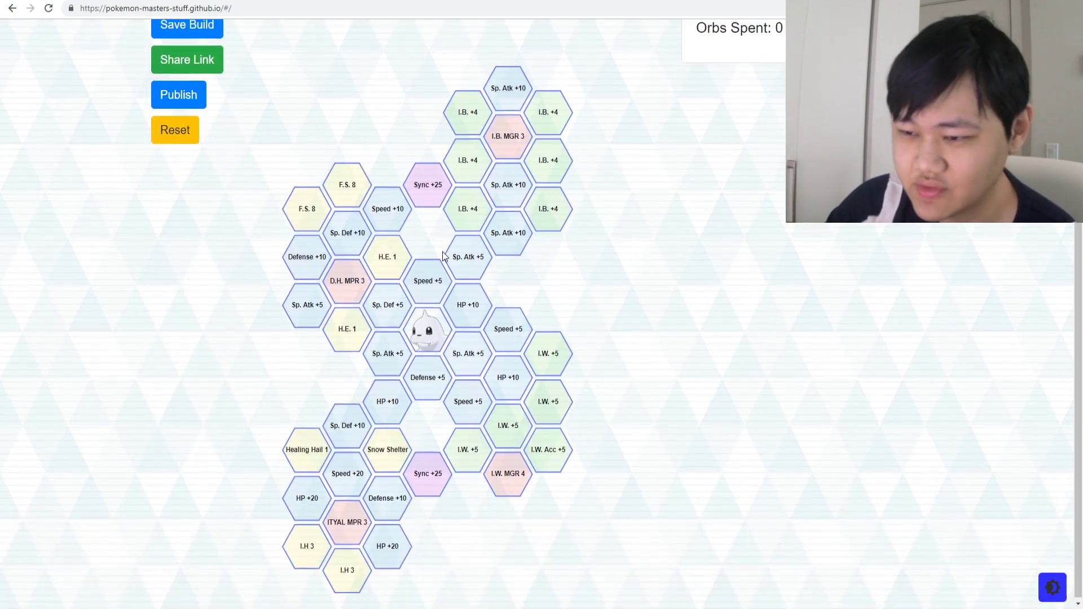
# Step: Activate the six tiles around Dewgong: Speed +5, HP +10, both Sp. Atk +5, Defense +5 and Sp. Def +5
pyautogui.click(428, 278)
pyautogui.click(468, 300)
pyautogui.click(462, 361)
pyautogui.click(432, 372)
pyautogui.click(398, 357)
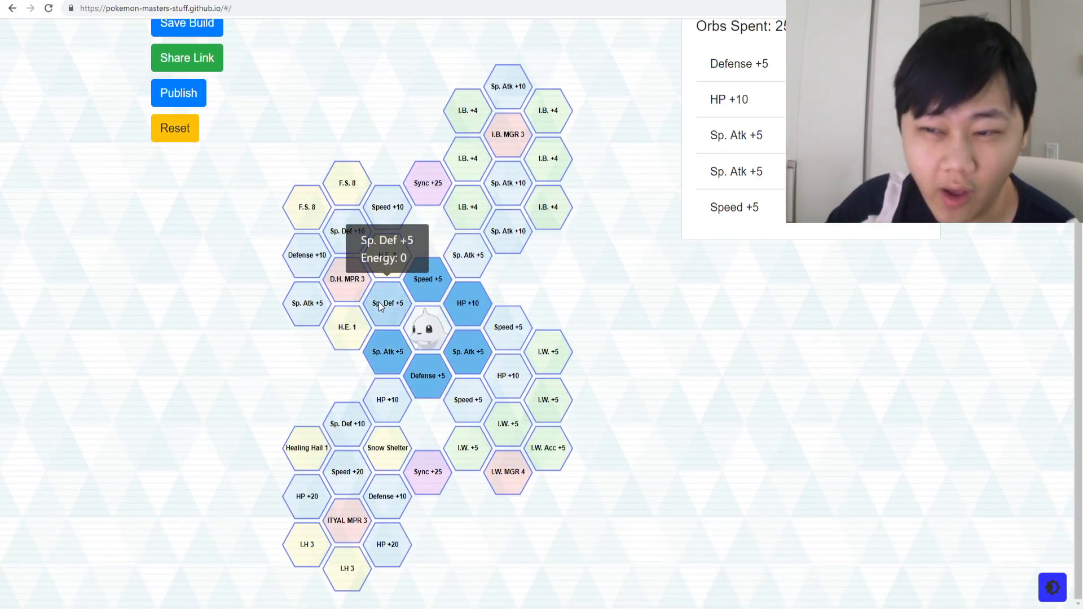
pyautogui.click(378, 300)
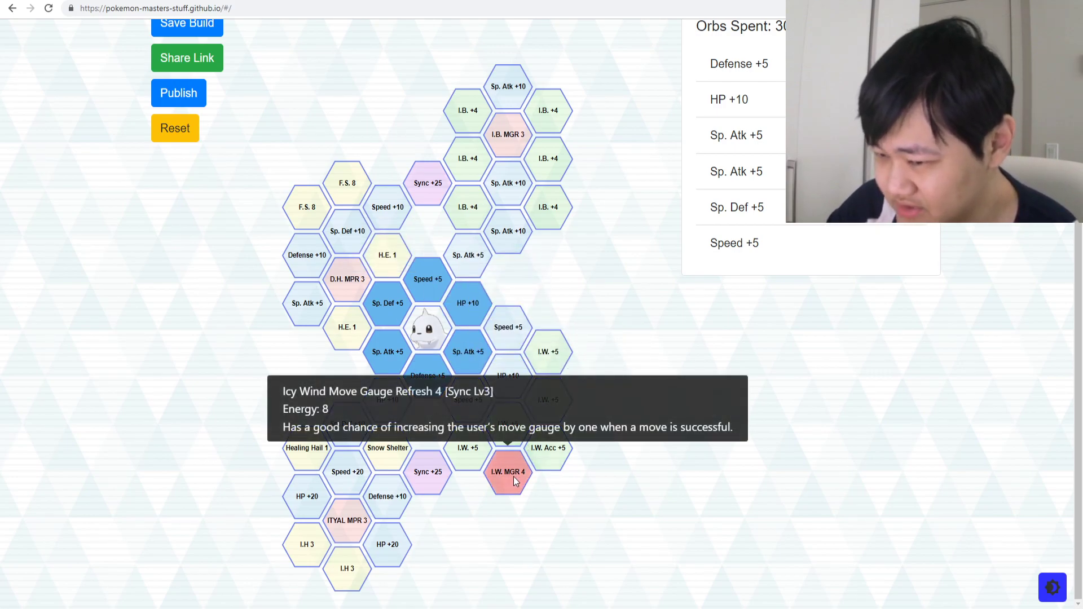
# Step: Activate Dewgong's outer Speed +5, four Icy Wind Power +5, Icy Wind Accuracy +5 and Icy Wind Move Gauge Refresh 4 tiles
pyautogui.click(528, 327)
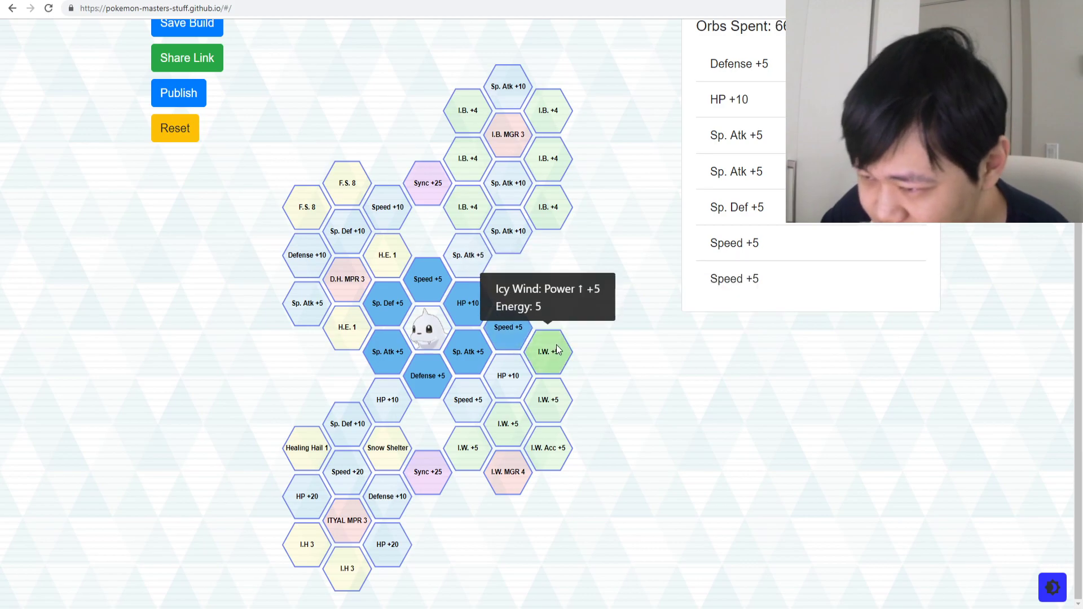
pyautogui.click(547, 353)
pyautogui.click(552, 406)
pyautogui.click(544, 436)
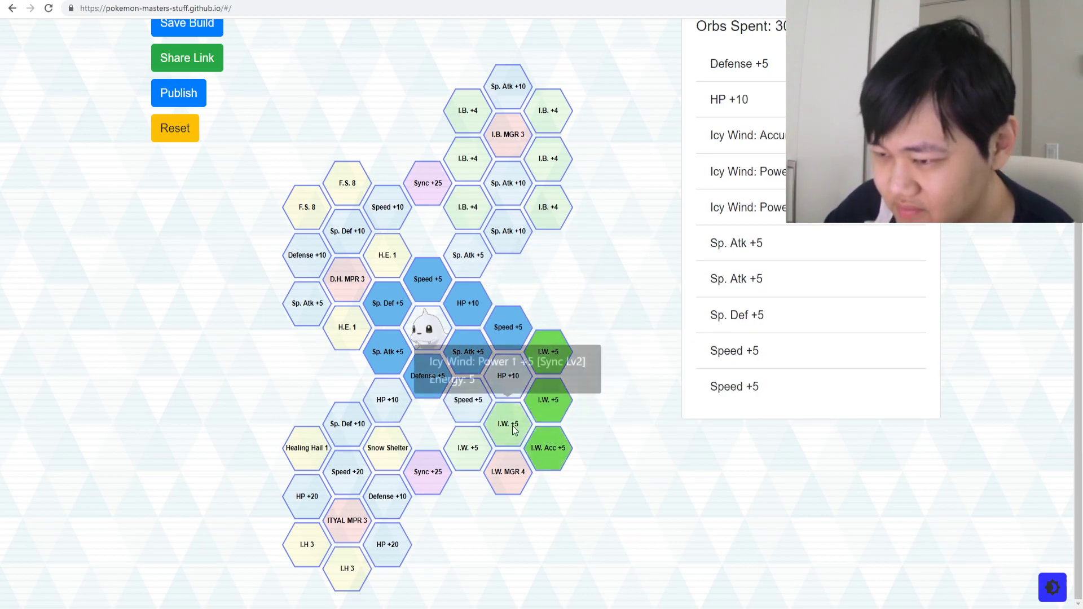
pyautogui.click(511, 425)
pyautogui.click(471, 445)
pyautogui.click(492, 475)
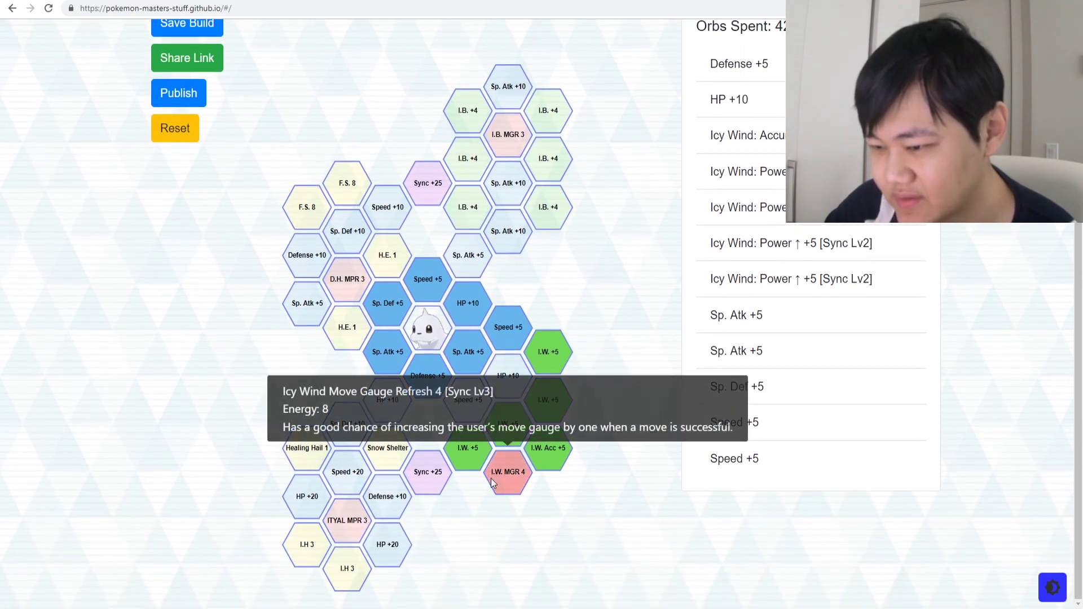
# Step: Reset Dewgong's grid and switch the selected Pokemon to Alakazam
pyautogui.scroll(-1, 508, 474)
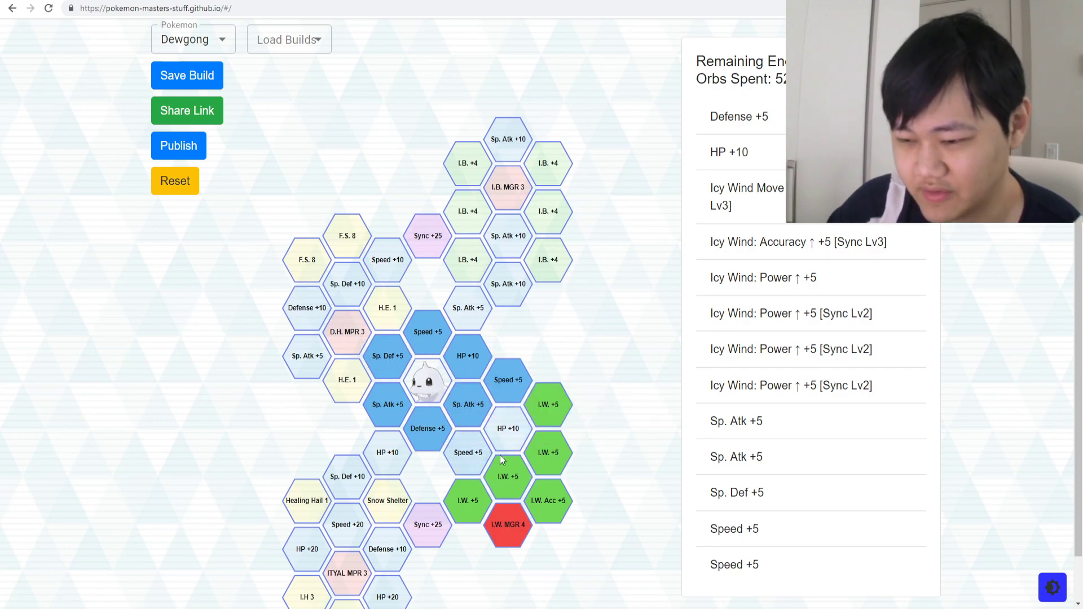
pyautogui.click(161, 187)
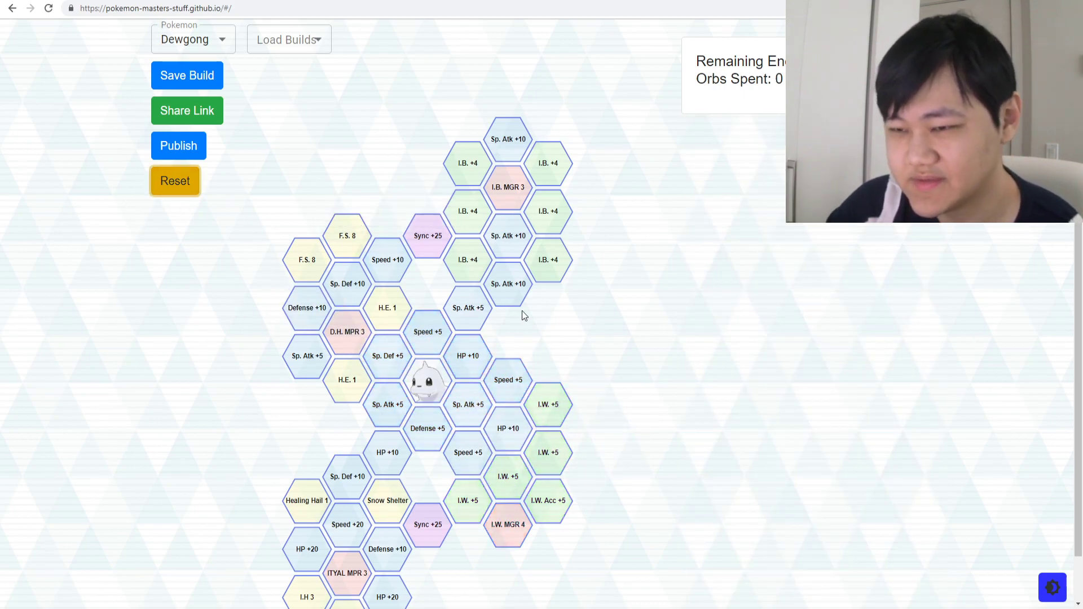
pyautogui.scroll(1, 609, 259)
pyautogui.click(212, 98)
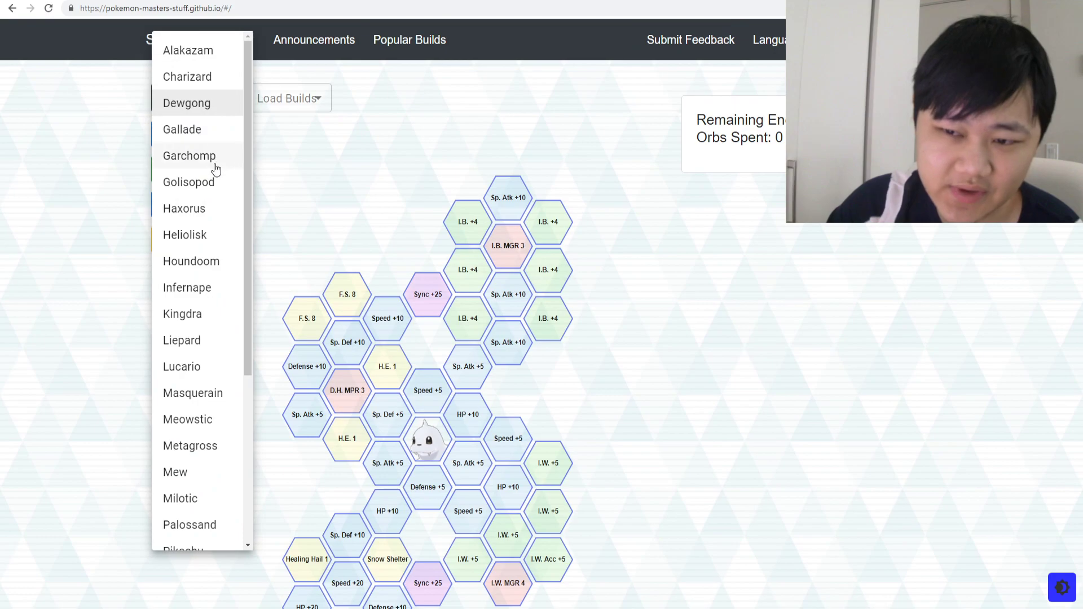
pyautogui.click(216, 63)
# Step: Activate Alakazam's path of Sp. Atk +5, Defense +5, HP +10 and Sixth Sense! MP Refresh 3
pyautogui.scroll(-2, 449, 429)
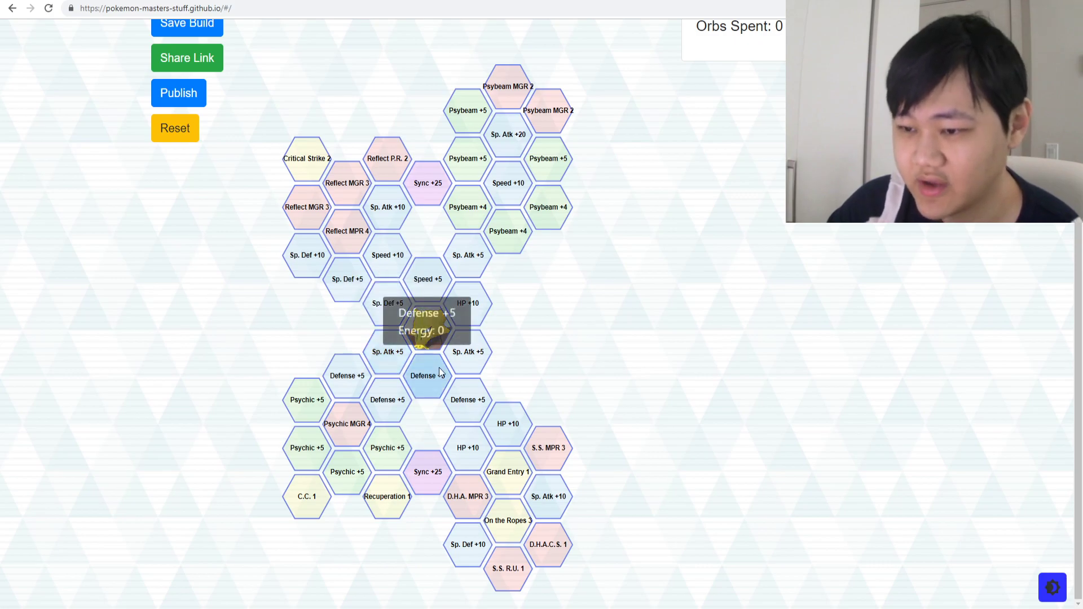
pyautogui.click(472, 357)
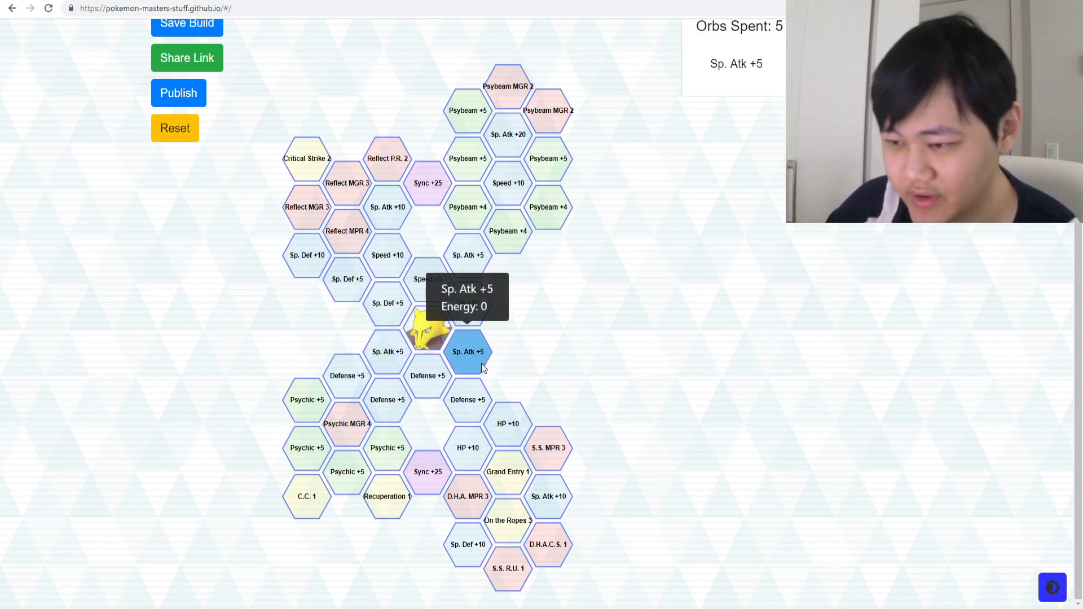
pyautogui.click(466, 410)
pyautogui.click(511, 433)
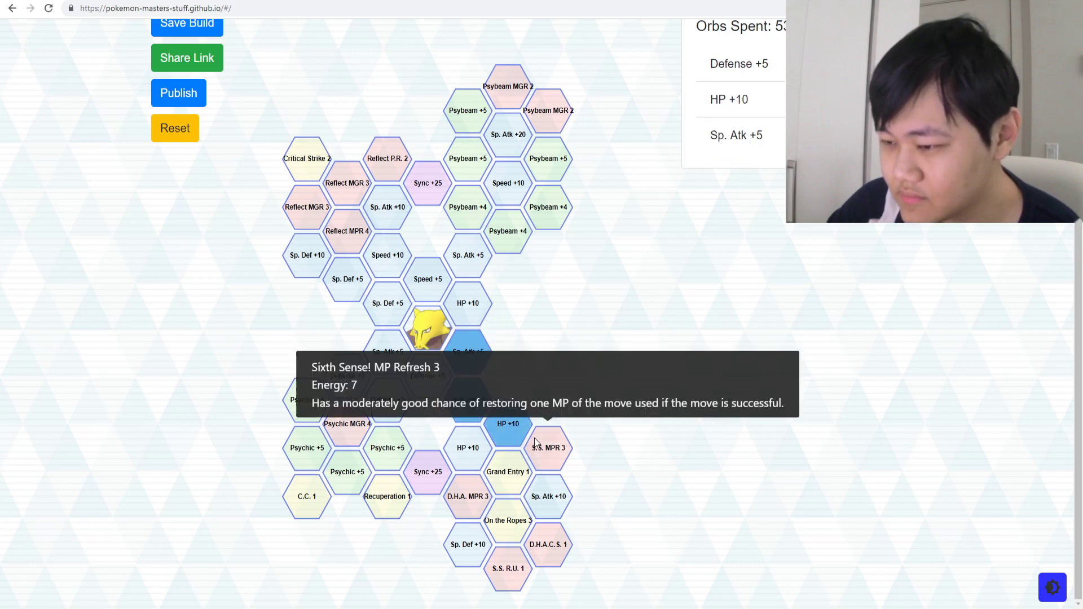
pyautogui.click(538, 439)
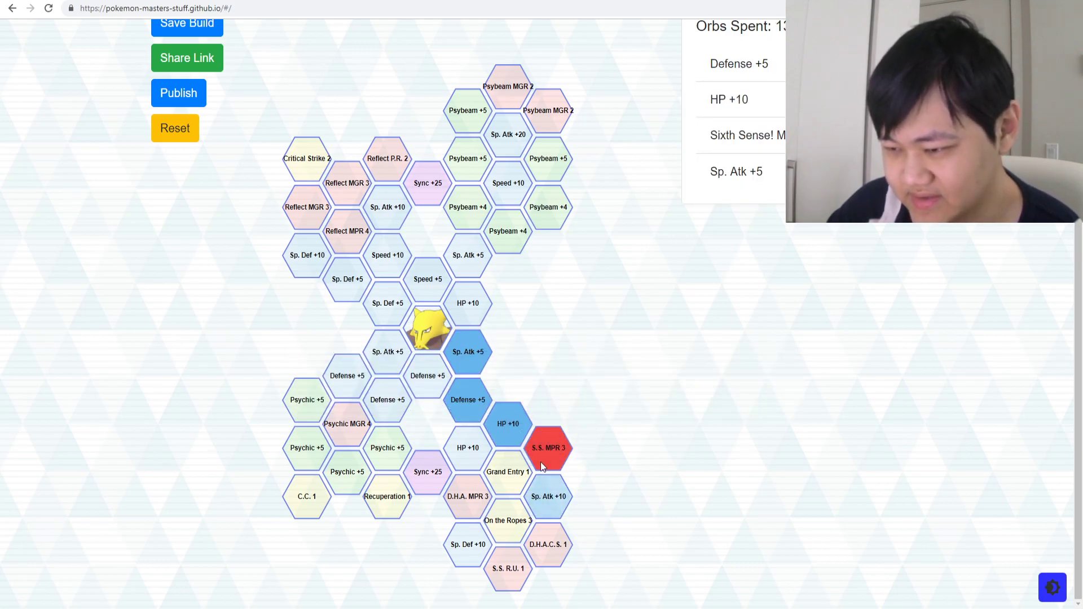
# Step: Activate Alakazam's Sp. Atk +10, Dire Hit All Critical Squad 1, second HP +10 and Dire Hit All MP Refresh 3 tiles
pyautogui.click(551, 499)
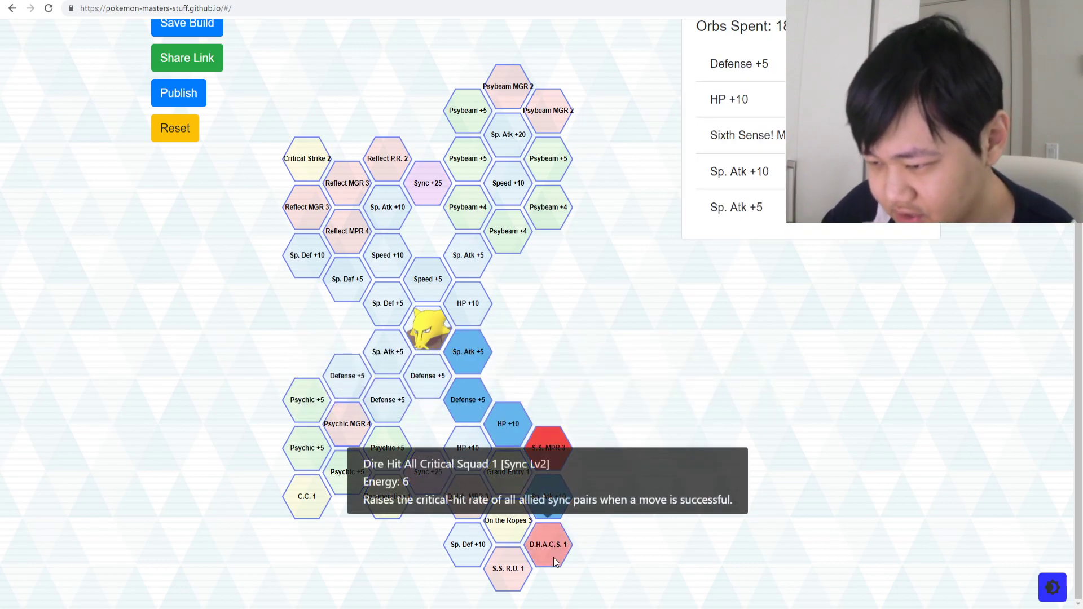
pyautogui.click(564, 546)
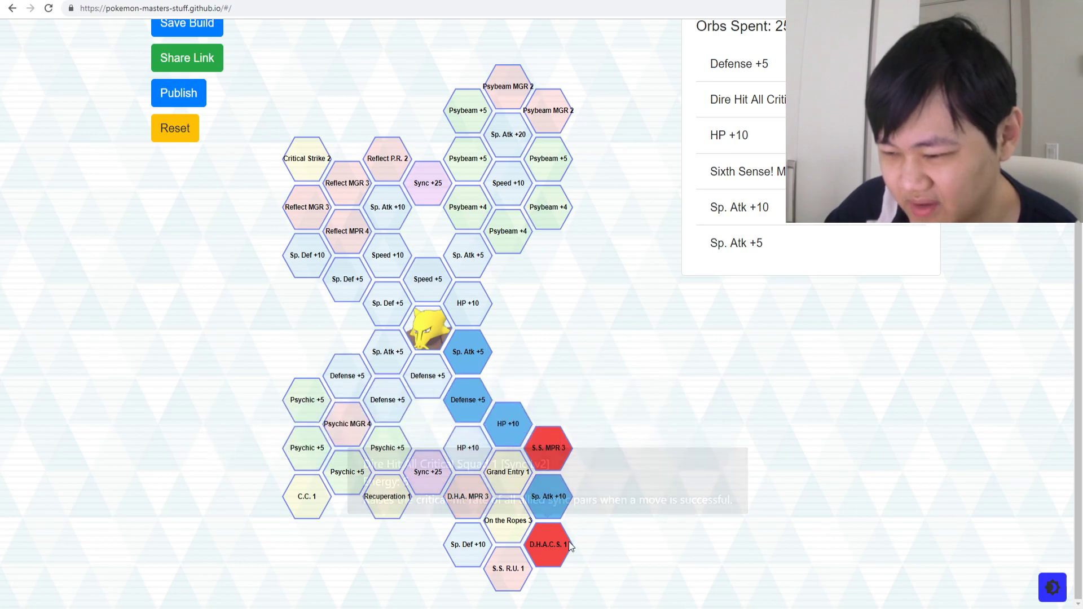
pyautogui.click(465, 449)
pyautogui.click(467, 497)
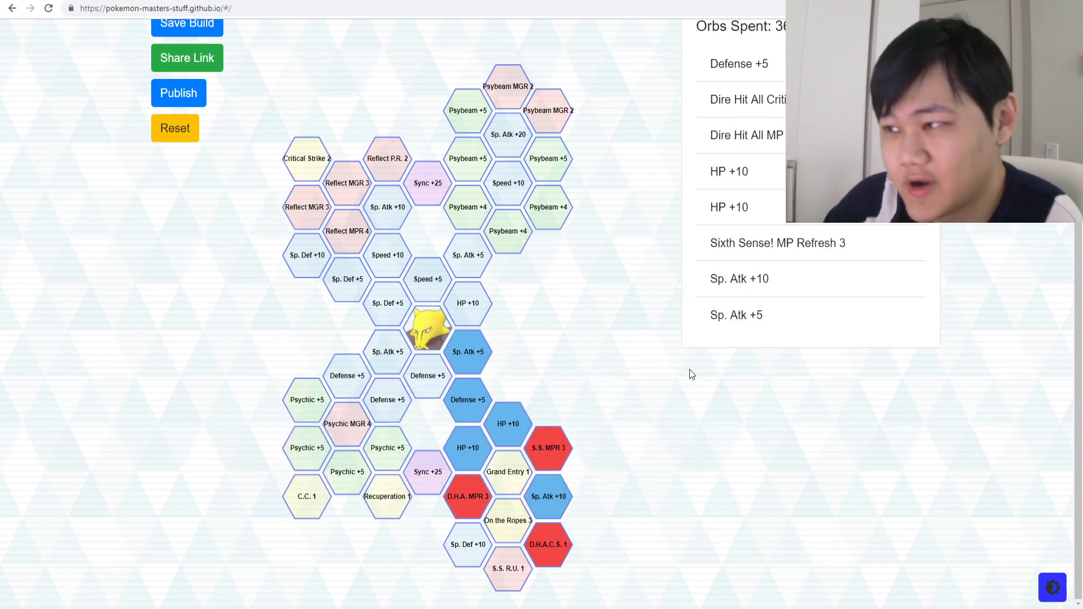
# Step: Activate Alakazam's Reflect path of Sp. Def +5, Speed +10, Reflect MP Refresh 4, Sp. Atk +10 and Reflect Pep Rally 2
pyautogui.scroll(2, 692, 375)
pyautogui.click(389, 413)
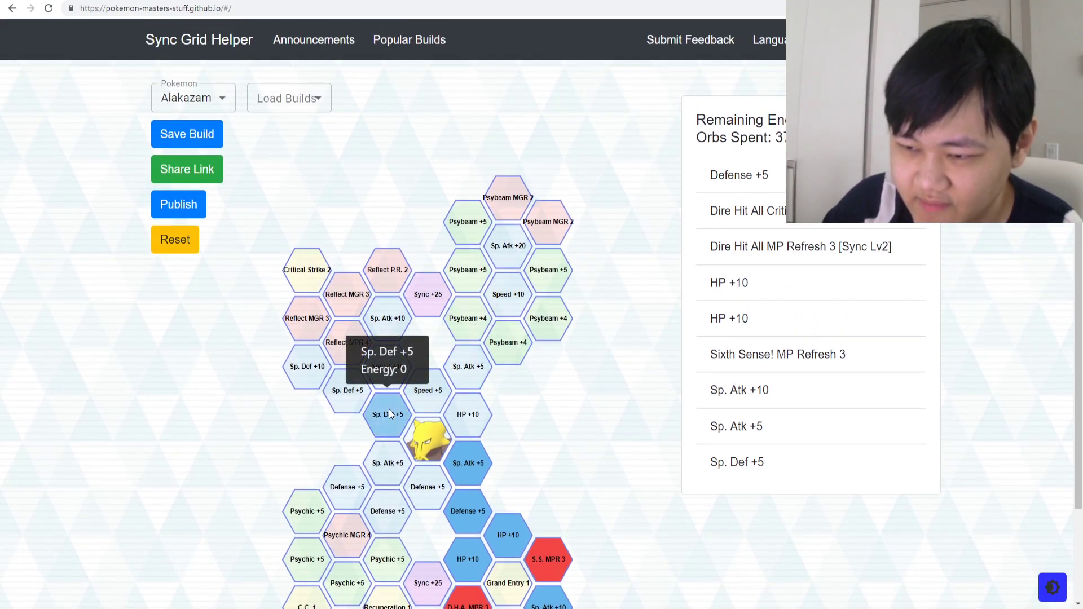
pyautogui.click(381, 361)
pyautogui.click(349, 333)
pyautogui.click(388, 317)
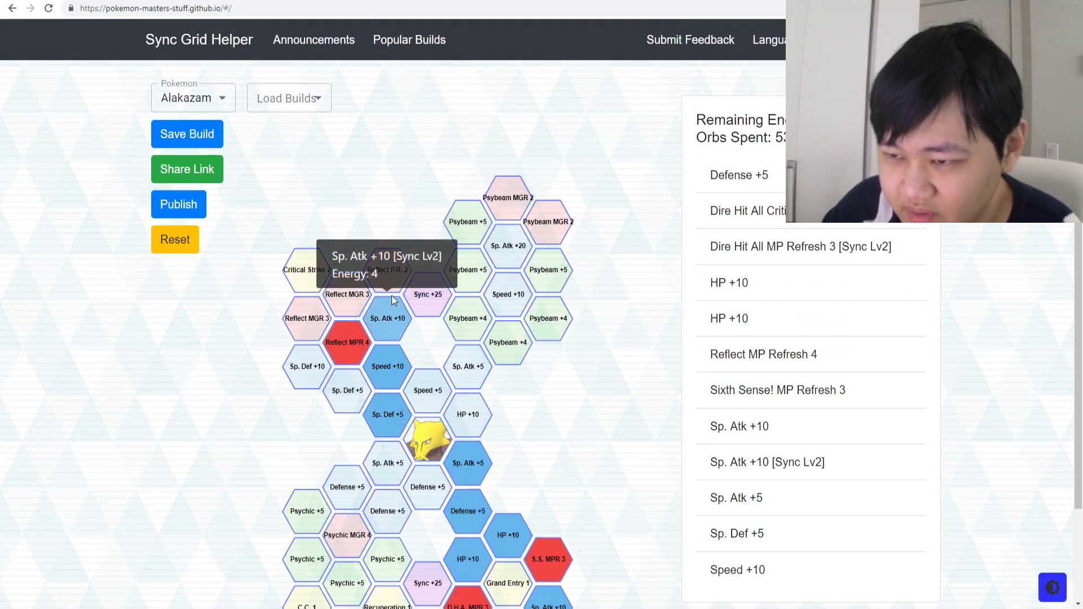
pyautogui.click(391, 275)
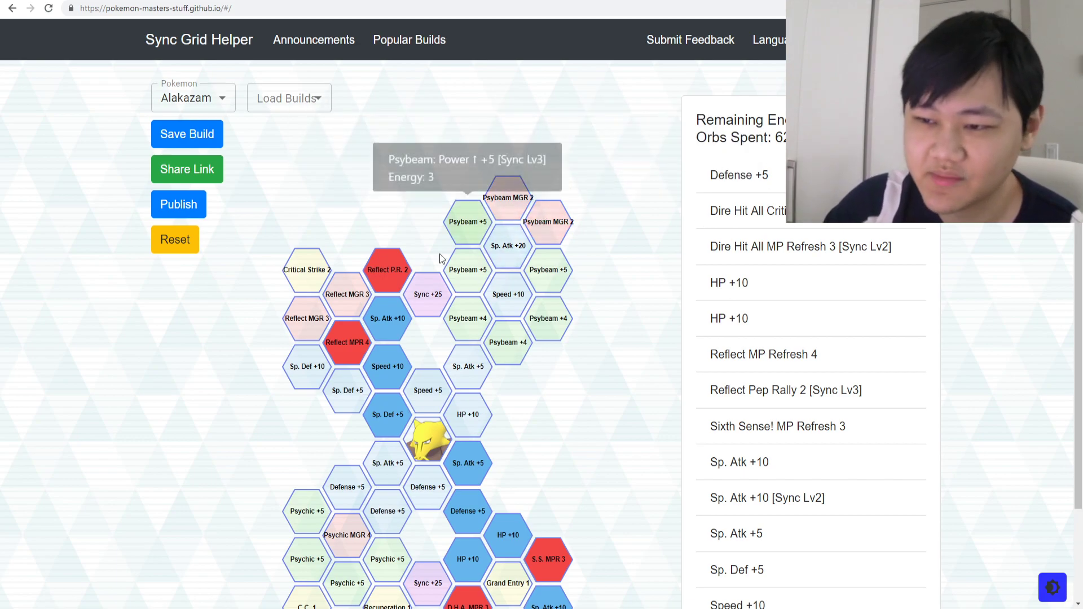
# Step: Deactivate the Reflect Pep Rally 2, Sp. Atk +10, Reflect MP Refresh 4, Speed +10 and Sp. Def +5 tiles
pyautogui.click(384, 276)
pyautogui.click(377, 306)
pyautogui.click(346, 343)
pyautogui.click(370, 375)
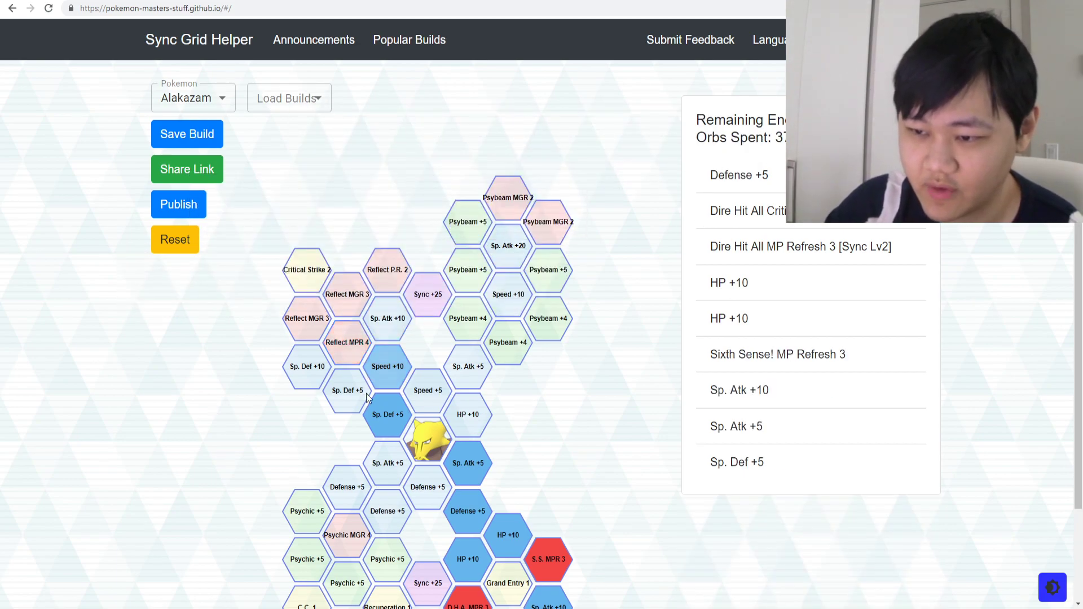
pyautogui.click(389, 417)
# Step: Deactivate Alakazam's remaining tiles, from Sp. Atk +5 through the Dire Hit All and Sixth Sense! branches
pyautogui.click(465, 466)
pyautogui.scroll(-1, 464, 487)
pyautogui.scroll(-1, 464, 486)
pyautogui.click(469, 404)
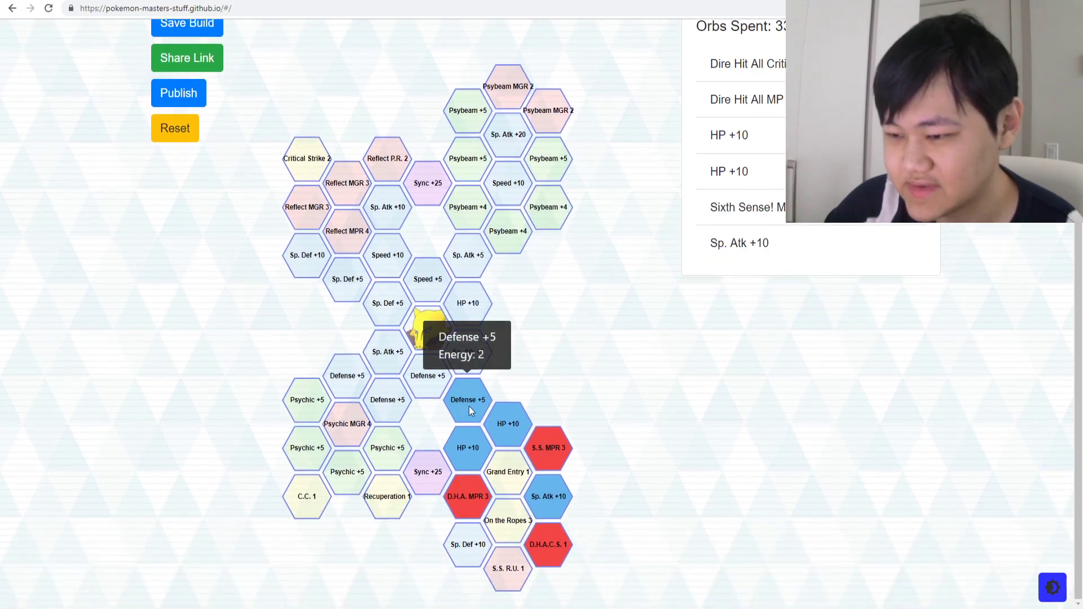
pyautogui.click(468, 447)
pyautogui.click(478, 485)
pyautogui.click(511, 424)
pyautogui.click(549, 445)
pyautogui.click(548, 498)
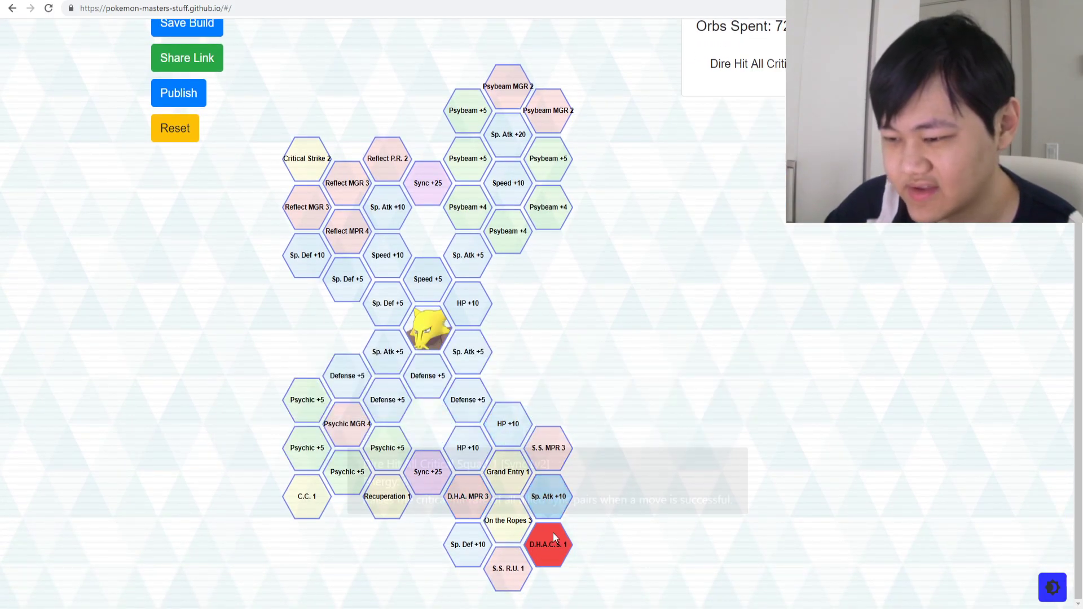
pyautogui.click(552, 543)
# Step: Switch the selected Pokemon to Charizard
pyautogui.scroll(2, 240, 290)
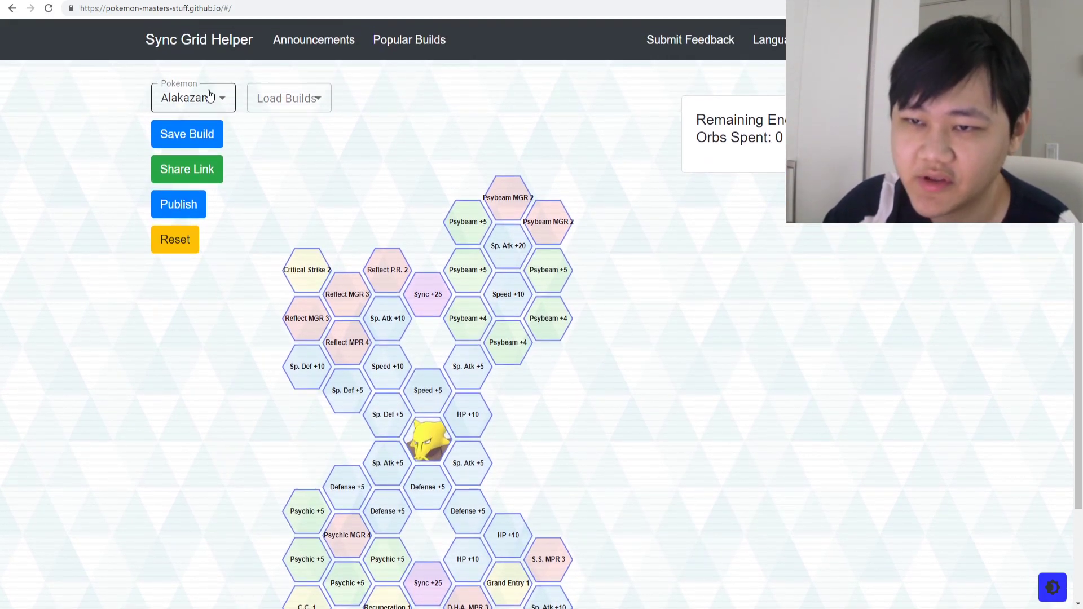
pyautogui.click(210, 94)
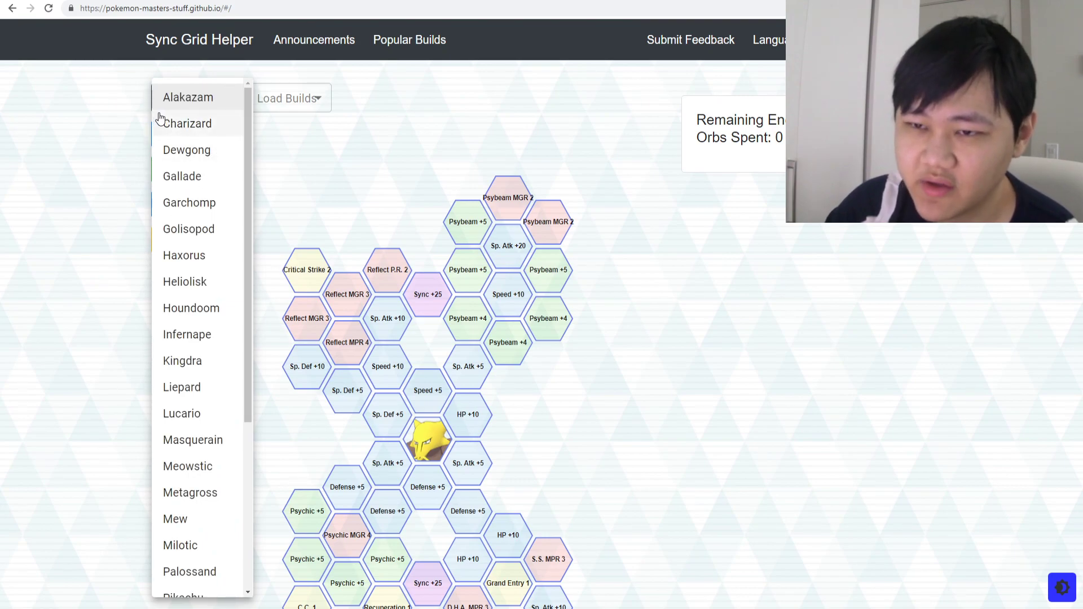
pyautogui.click(177, 124)
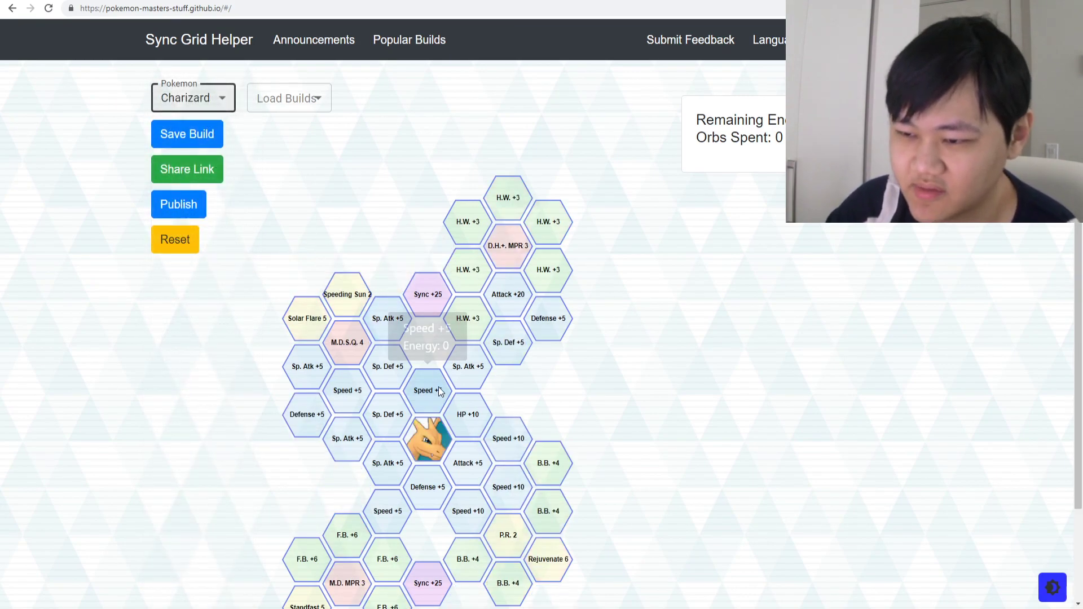
# Step: Activate Charizard's path of Attack +5, Speed +10, Blast Burn Power +4 and Rejuvenate 6
pyautogui.scroll(-1, 439, 387)
pyautogui.click(469, 375)
pyautogui.click(471, 405)
pyautogui.click(468, 364)
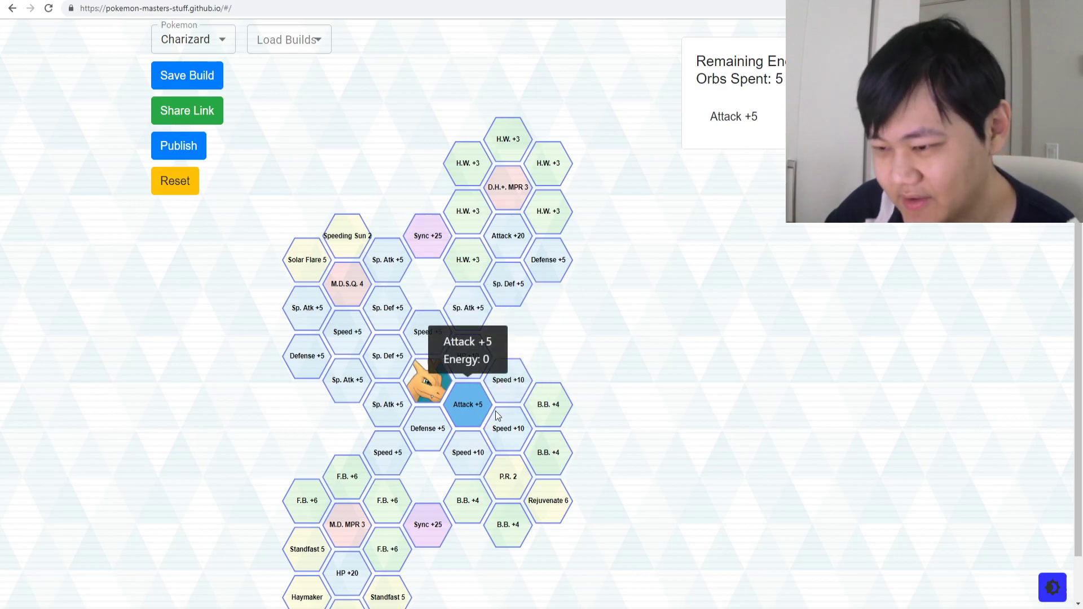
pyautogui.click(509, 438)
pyautogui.click(546, 469)
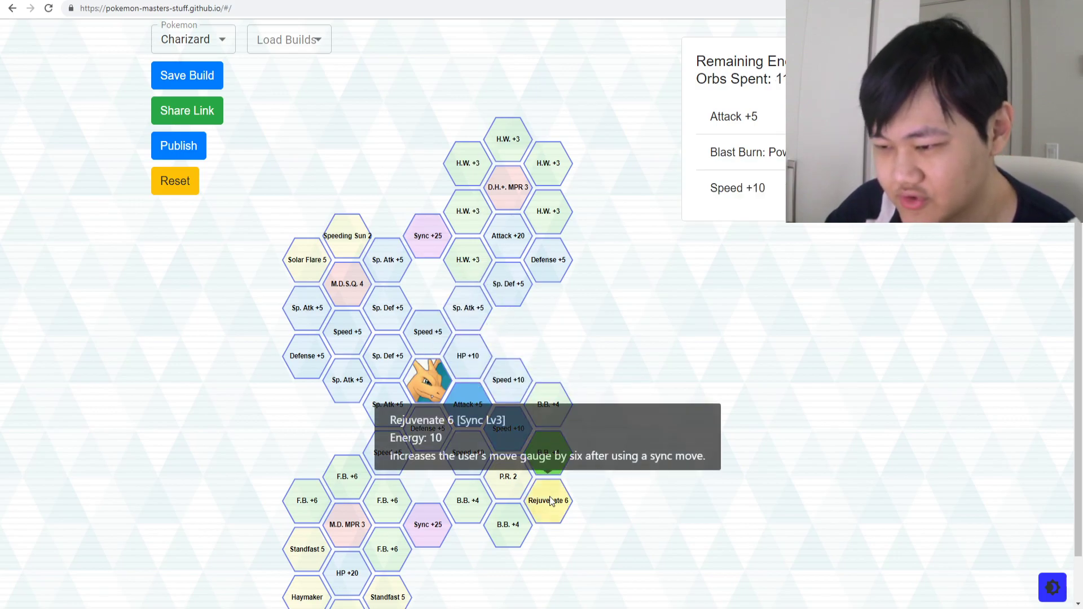
pyautogui.click(547, 499)
# Step: Activate Charizard's path of Speed +5, Sp. Def +5, Sp. Atk +5, Speeding Sun 2 and Solar Flare 5
pyautogui.scroll(1, 778, 338)
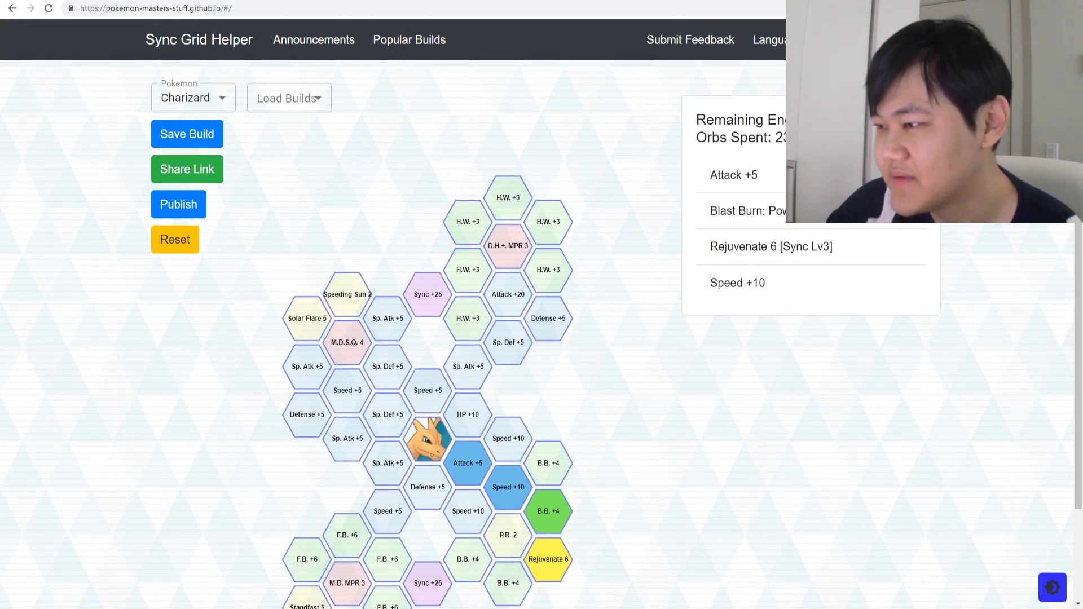
pyautogui.scroll(-2, 646, 324)
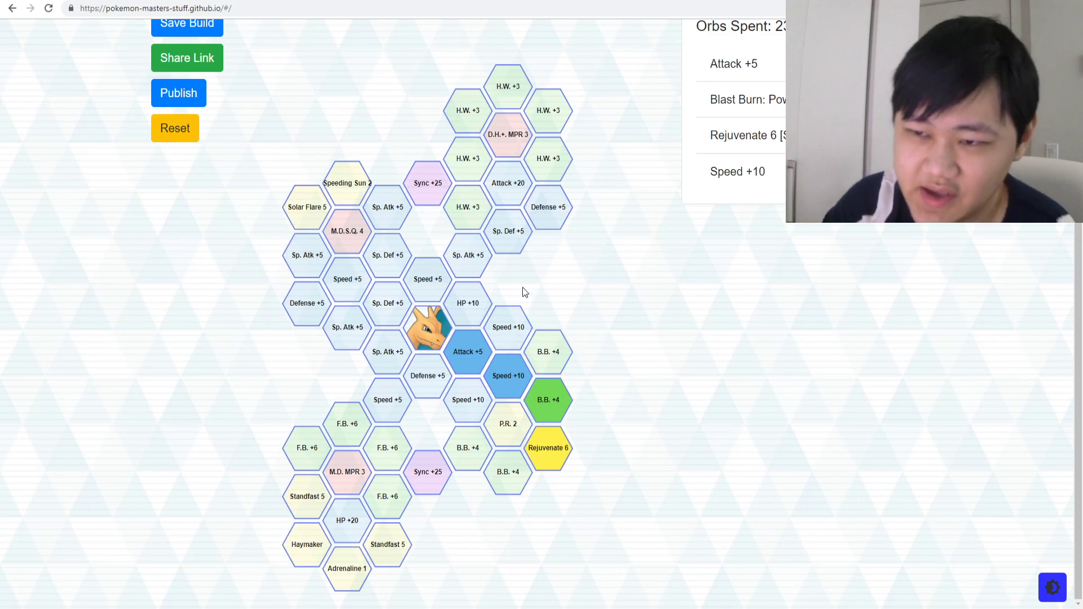
pyautogui.click(416, 282)
pyautogui.click(392, 254)
pyautogui.click(382, 211)
pyautogui.click(347, 182)
pyautogui.click(307, 207)
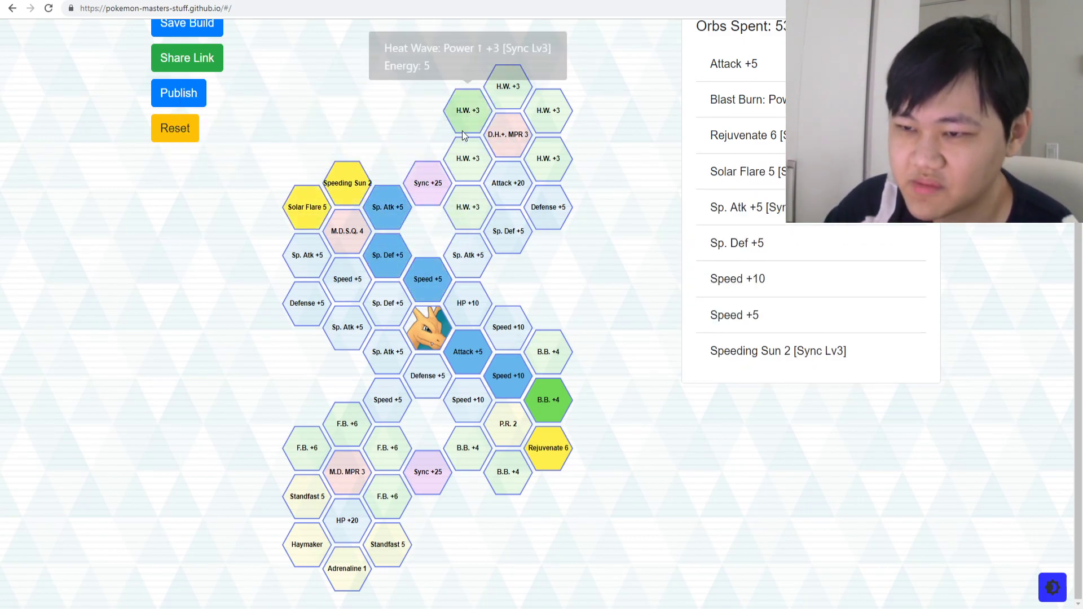
# Step: Switch the selected Pokemon to Golisopod
pyautogui.scroll(2, 460, 132)
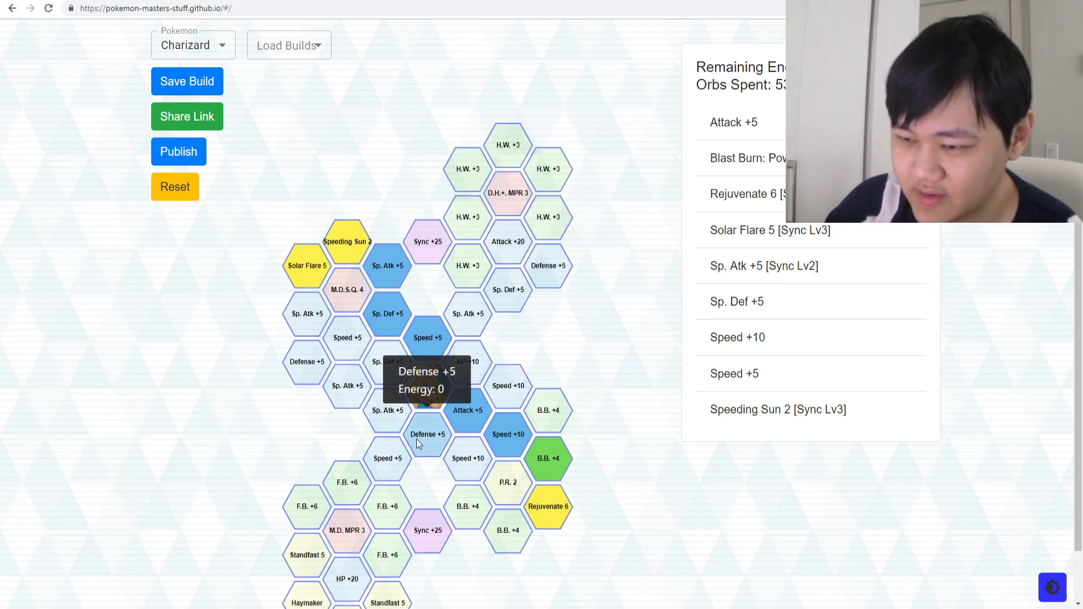
pyautogui.click(191, 47)
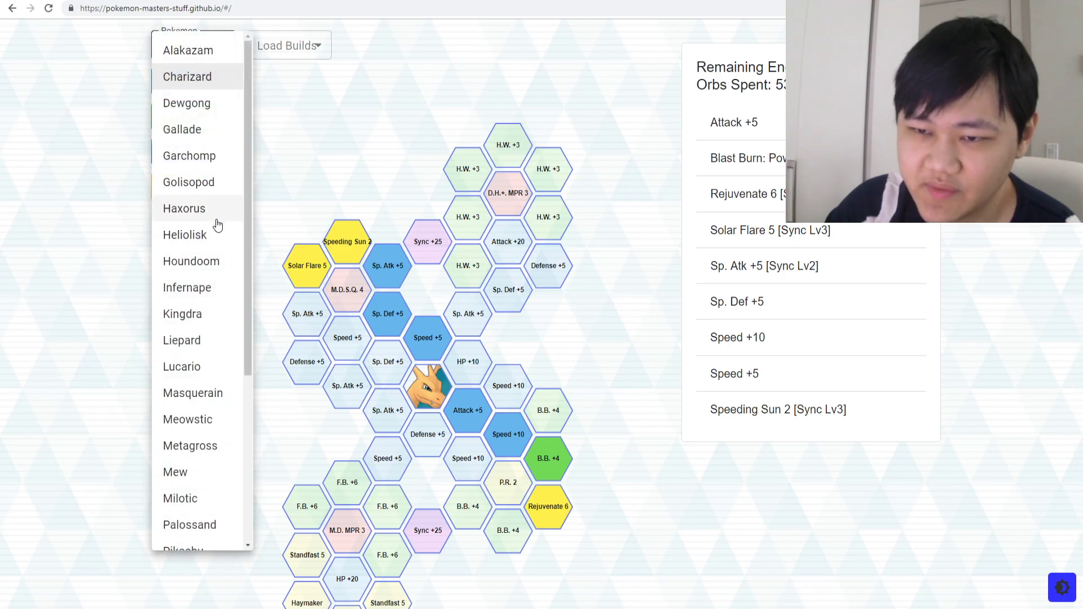
pyautogui.click(193, 186)
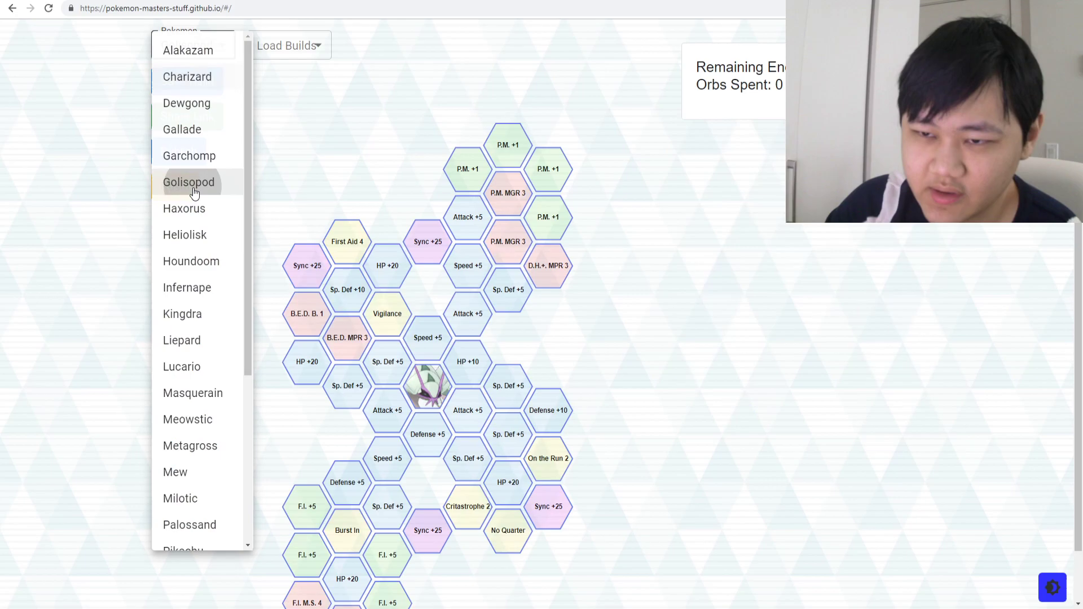
# Step: Activate the six tiles around Golisopod: Speed +5, Sp. Def +5, both Attack +5, Defense +5 and HP +10
pyautogui.click(422, 340)
pyautogui.click(397, 376)
pyautogui.click(387, 410)
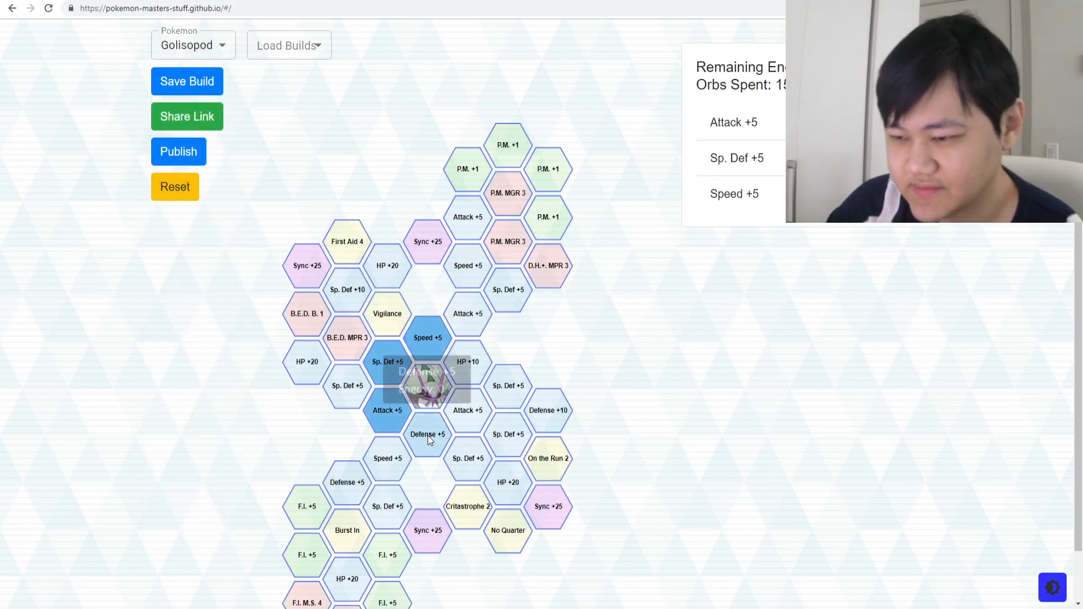
pyautogui.click(428, 434)
pyautogui.click(467, 410)
pyautogui.click(468, 362)
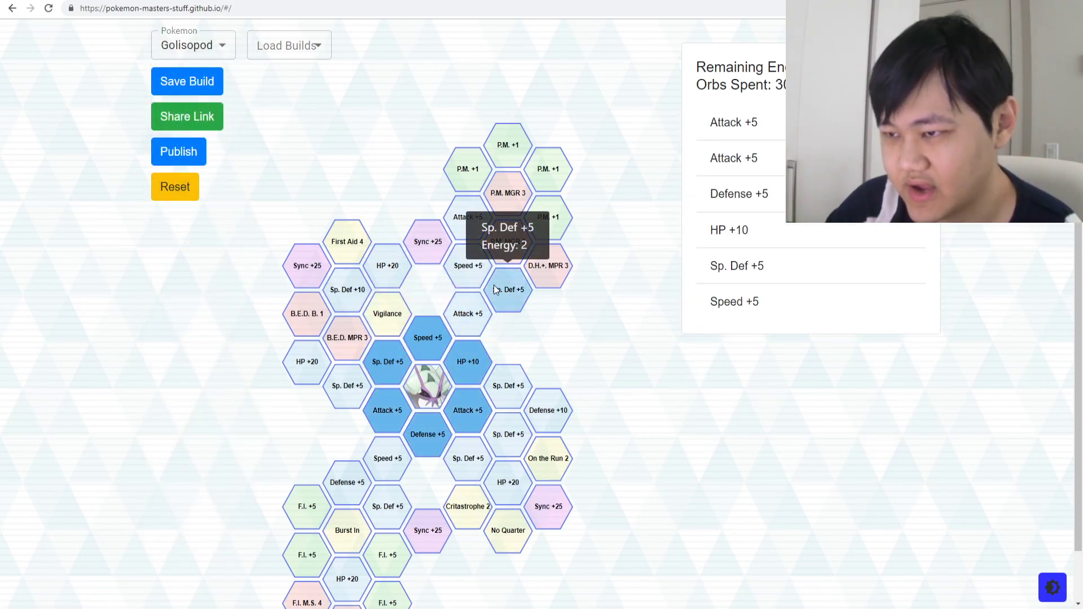
# Step: Activate Golisopod's path of Attack +5, Speed +5 and both Pin Missile Move Gauge Refresh 3 tiles
pyautogui.click(467, 314)
pyautogui.click(469, 268)
pyautogui.click(468, 216)
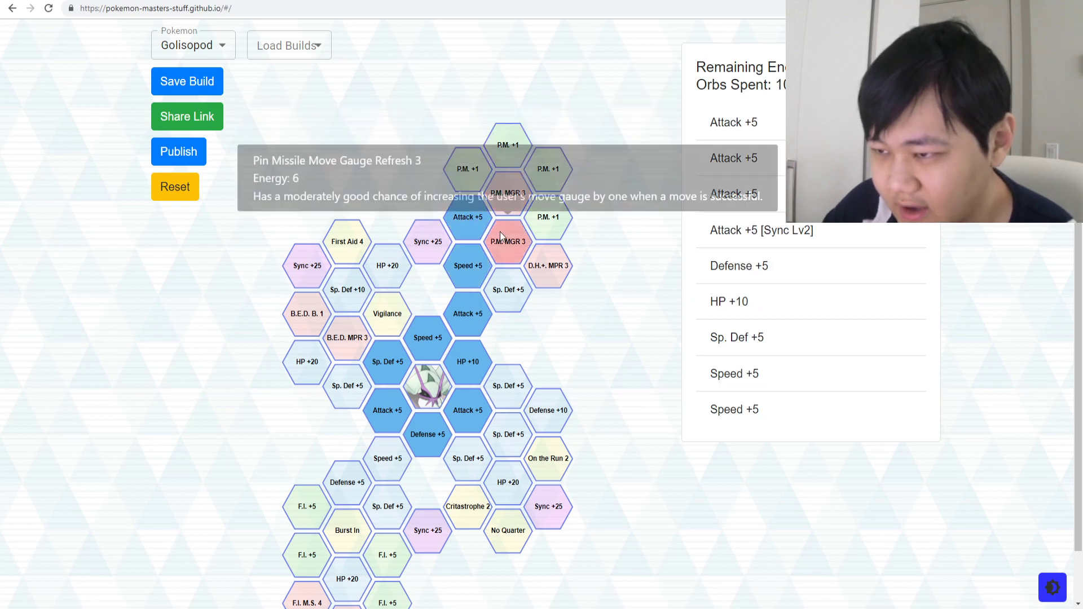
pyautogui.click(504, 236)
pyautogui.click(508, 193)
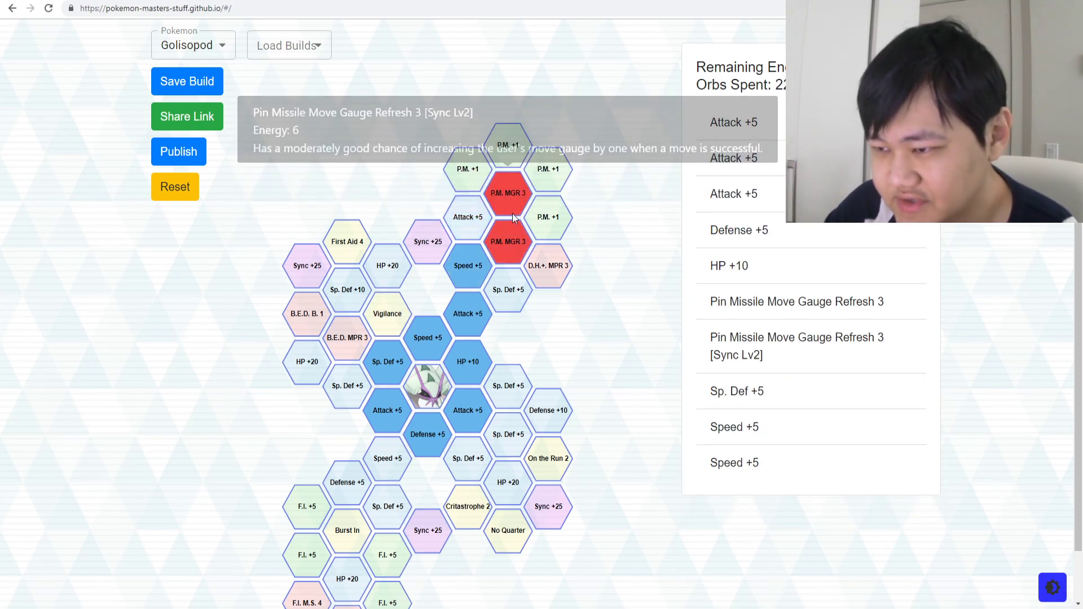
# Step: Activate the four Pin Missile Power +1 tiles around the Move Gauge Refresh tiles
pyautogui.click(548, 217)
pyautogui.click(547, 169)
pyautogui.click(507, 144)
pyautogui.click(469, 163)
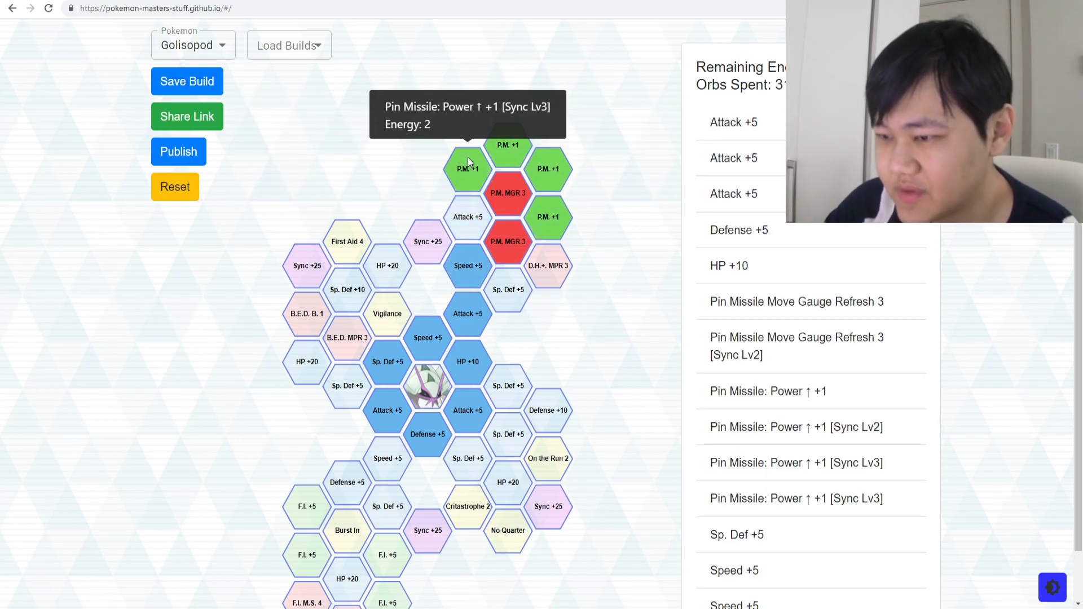
# Step: Try the Vigilance tile in Golisopod's build and remove it again
pyautogui.scroll(-1, 435, 197)
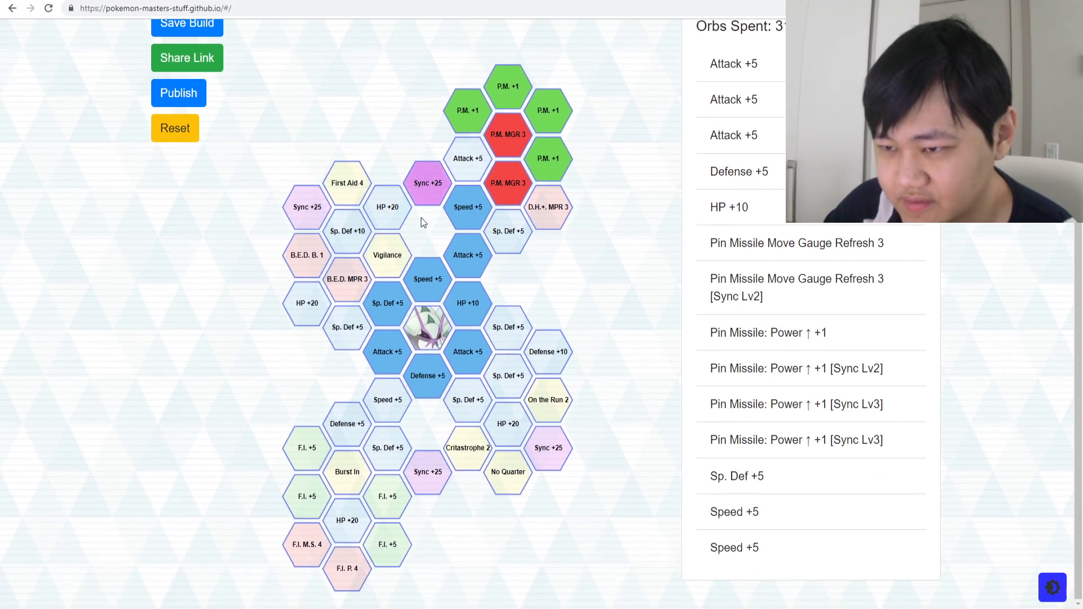
pyautogui.click(390, 261)
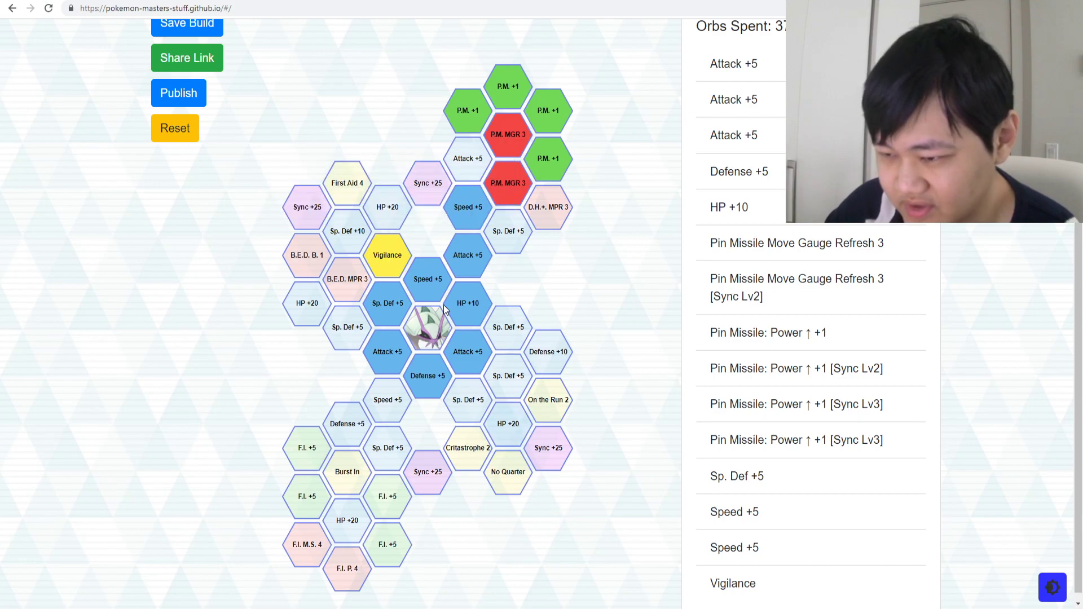
pyautogui.click(392, 259)
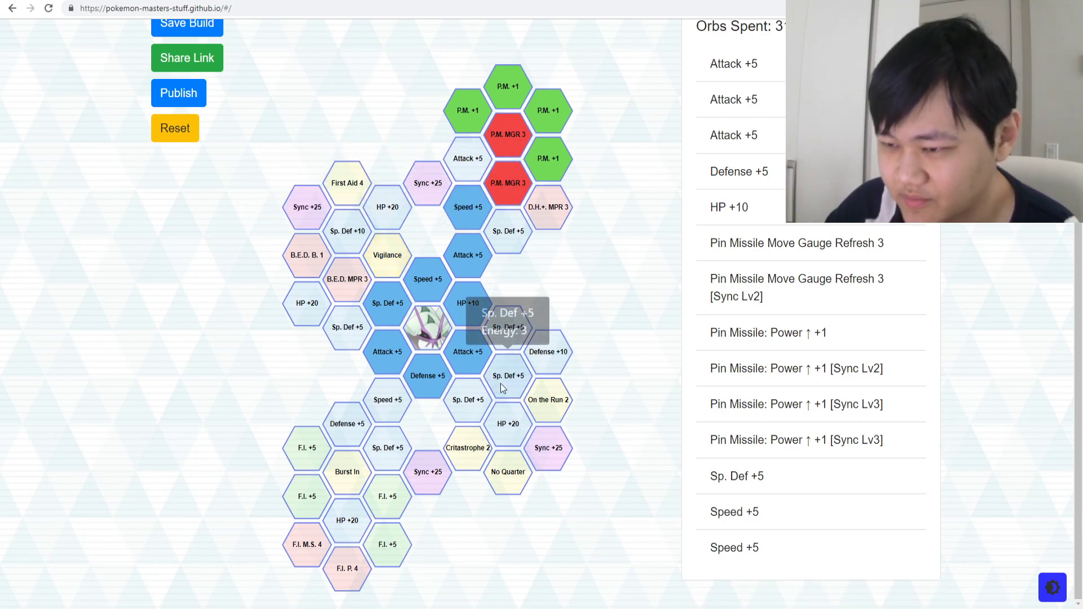
# Step: Activate Golisopod's path of Sp. Def +5, HP +20 and No Quarter
pyautogui.click(475, 416)
pyautogui.click(500, 423)
pyautogui.click(515, 476)
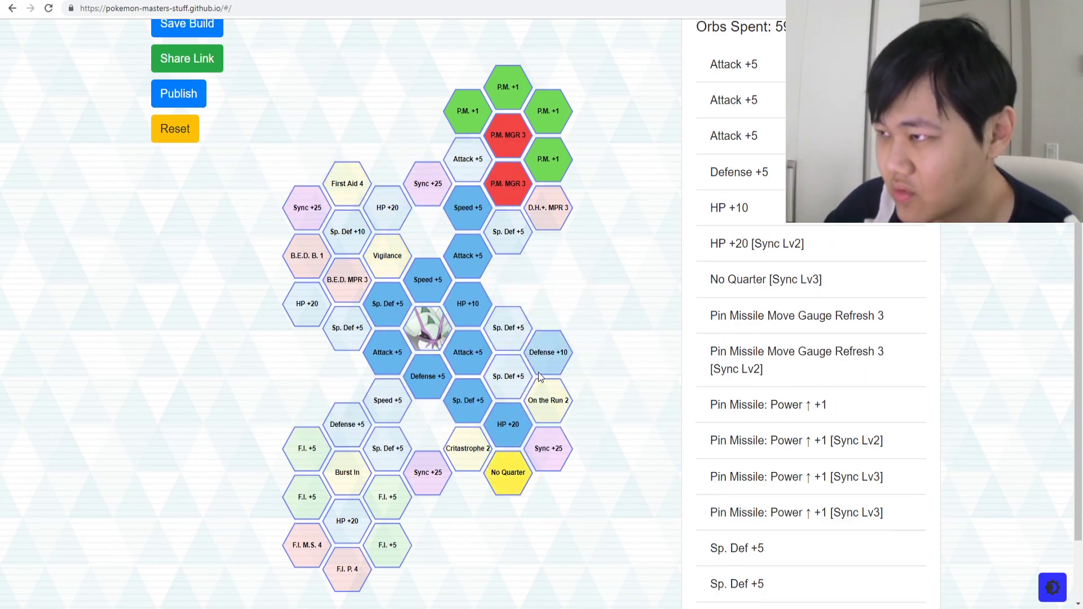
# Step: Try adding Golisopod's path of Vigilance, HP +20 and First Aid 4
pyautogui.scroll(1, 538, 372)
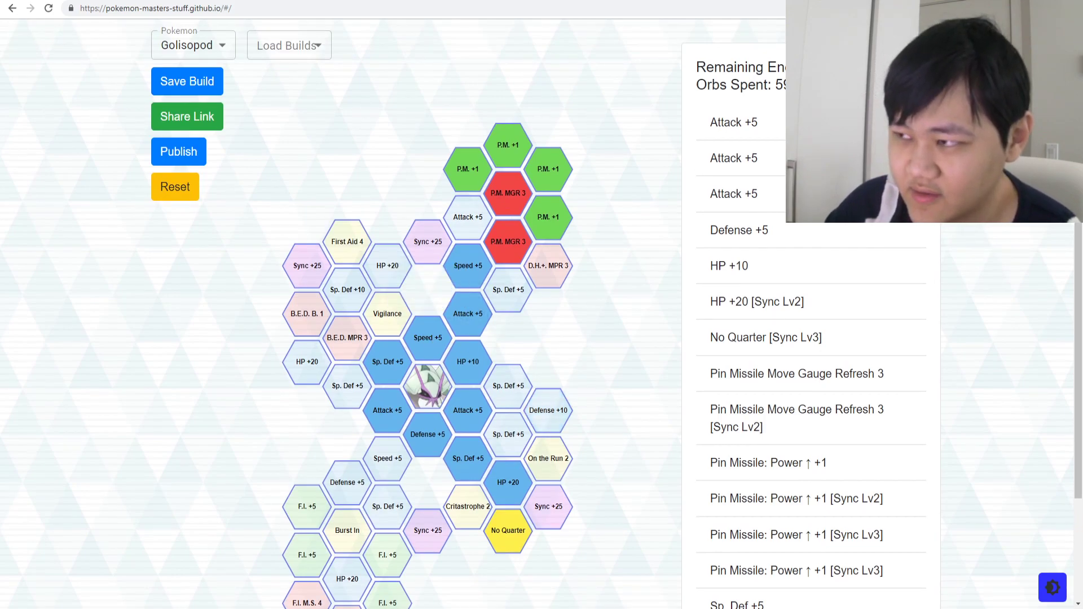
pyautogui.click(387, 314)
pyautogui.click(378, 263)
pyautogui.click(348, 243)
# Step: Replace two Pin Missile Power +1 tiles and the lower Pin Missile Move Gauge Refresh 3 with the Attack +5 tile above Speed +5
pyautogui.click(538, 206)
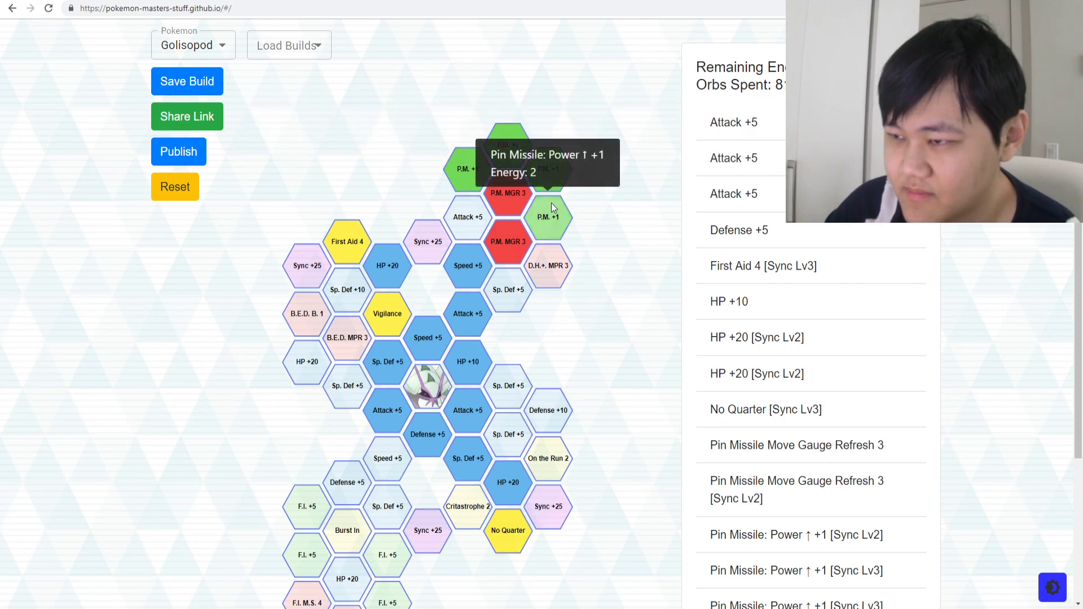
pyautogui.click(512, 243)
pyautogui.click(468, 217)
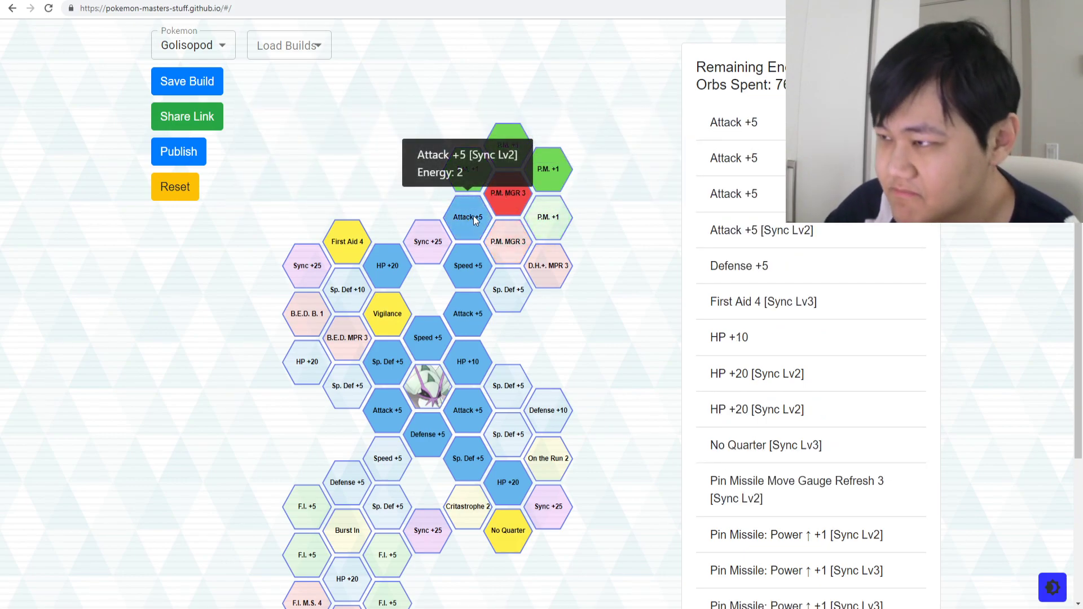
pyautogui.click(548, 174)
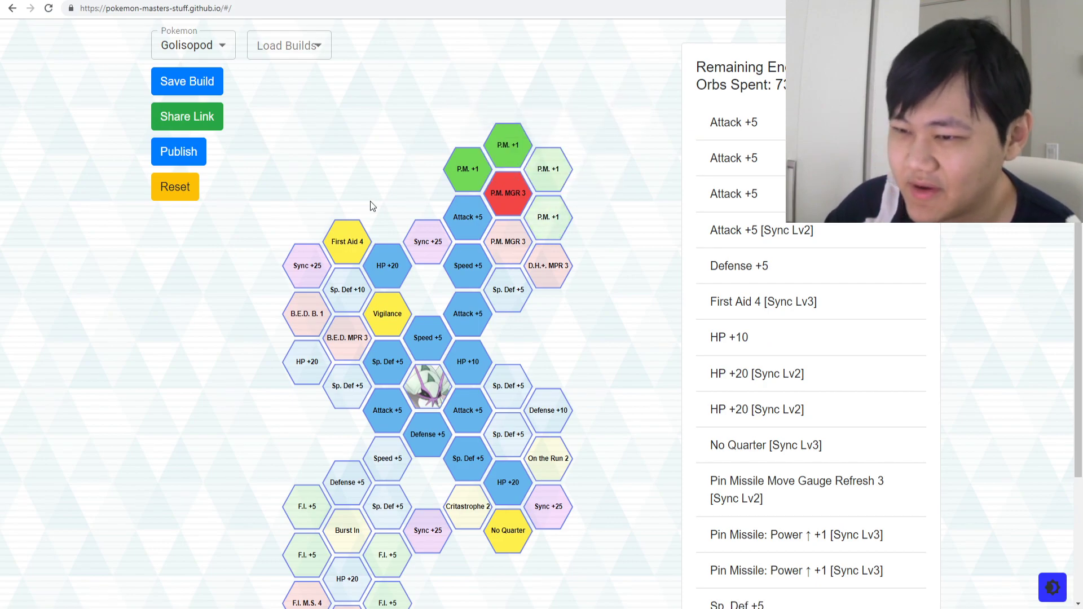
# Step: Deactivate First Aid 4, the HP +20 next to it and Vigilance
pyautogui.click(353, 237)
pyautogui.click(388, 266)
pyautogui.click(389, 316)
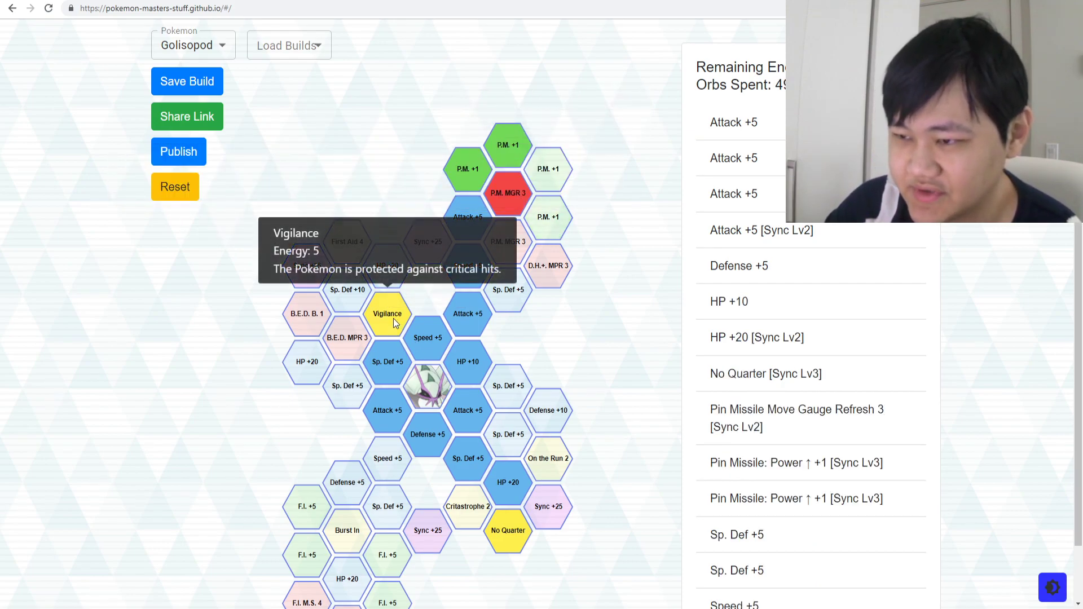
# Step: Reactivate the two removed Pin Missile Power +1 tiles and the lower Pin Missile Move Gauge Refresh 3
pyautogui.click(552, 176)
pyautogui.click(556, 211)
pyautogui.click(497, 242)
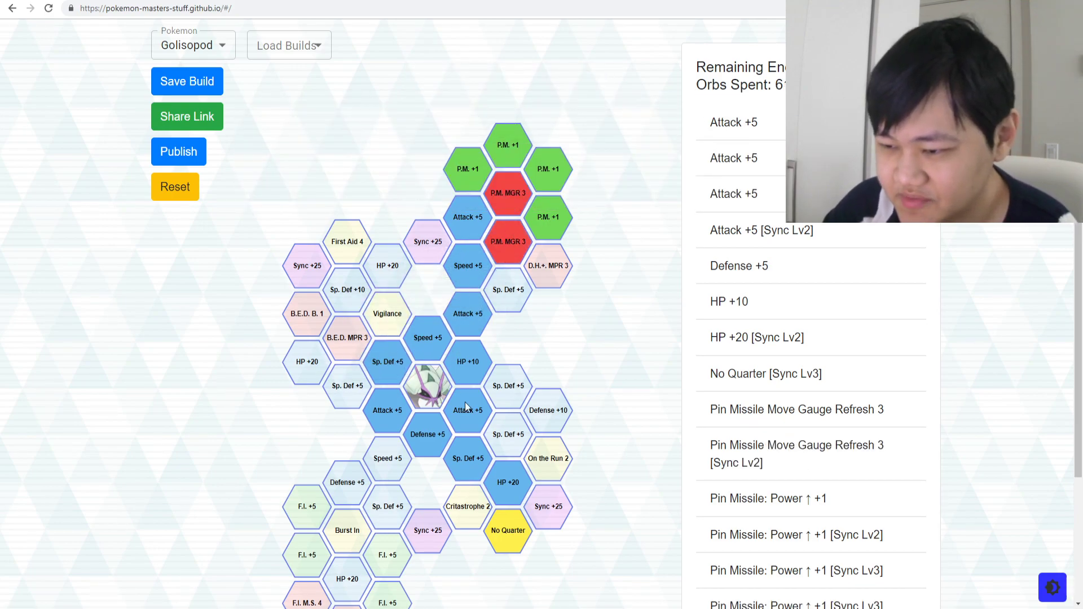
# Step: Switch to Haxorus and activate its six surrounding tiles: Speed +5, Sp. Def +5, both Attack +5, Defense +5 and HP +10
pyautogui.click(198, 44)
pyautogui.click(189, 215)
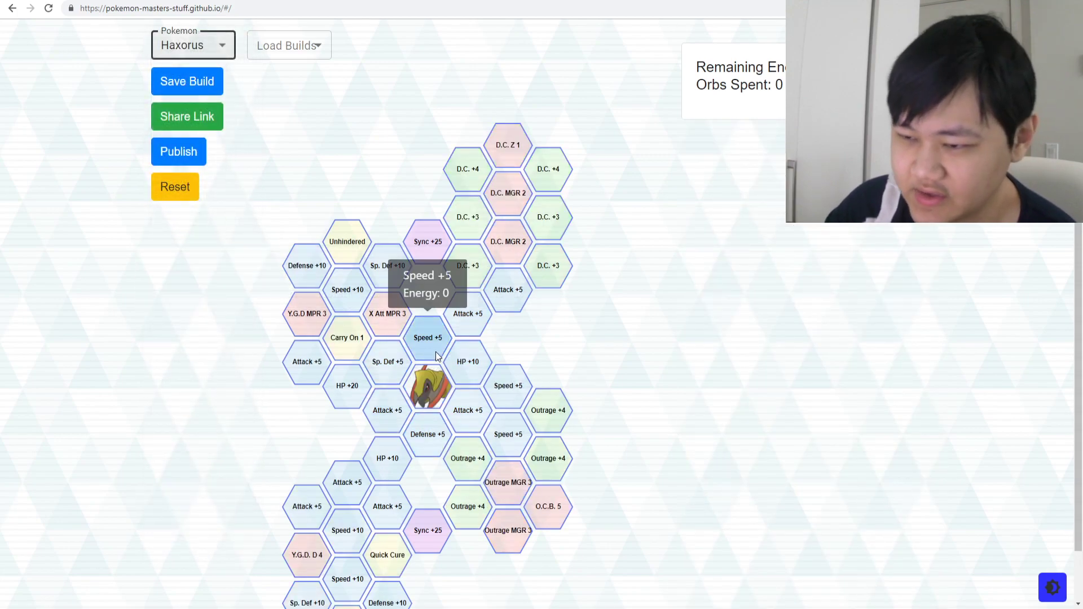
pyautogui.click(420, 346)
pyautogui.click(401, 354)
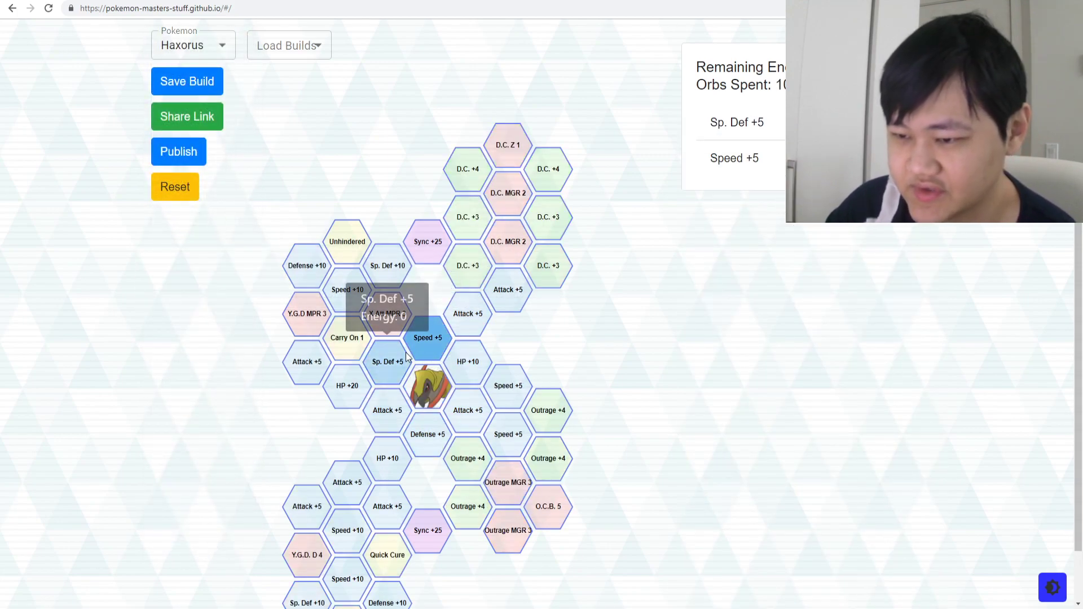
pyautogui.click(391, 407)
pyautogui.click(426, 432)
pyautogui.click(462, 401)
pyautogui.click(469, 373)
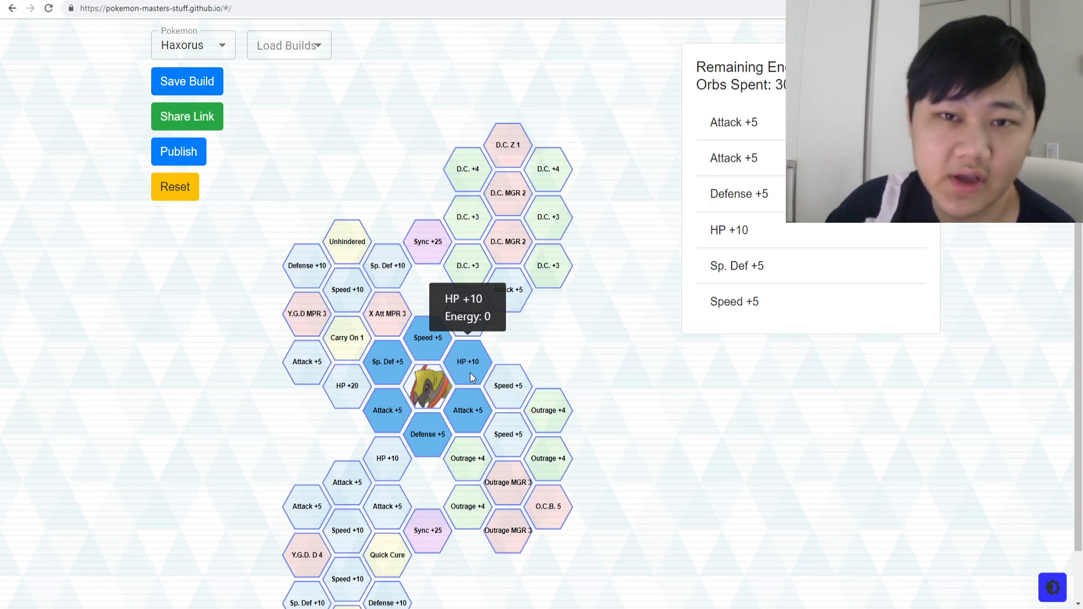
# Step: Activate Haxorus's four Outrage Power +4 tiles, both Outrage Move Gauge Refresh 3 tiles, Outrage Confusion Boon 5 and Carry On 1
pyautogui.scroll(-1, 435, 380)
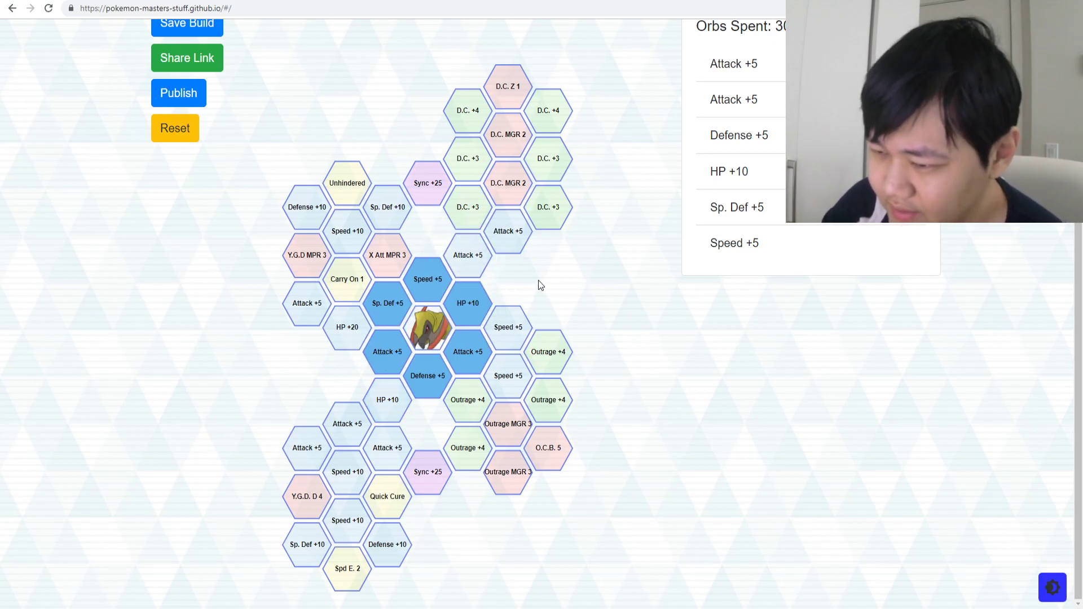
pyautogui.click(472, 395)
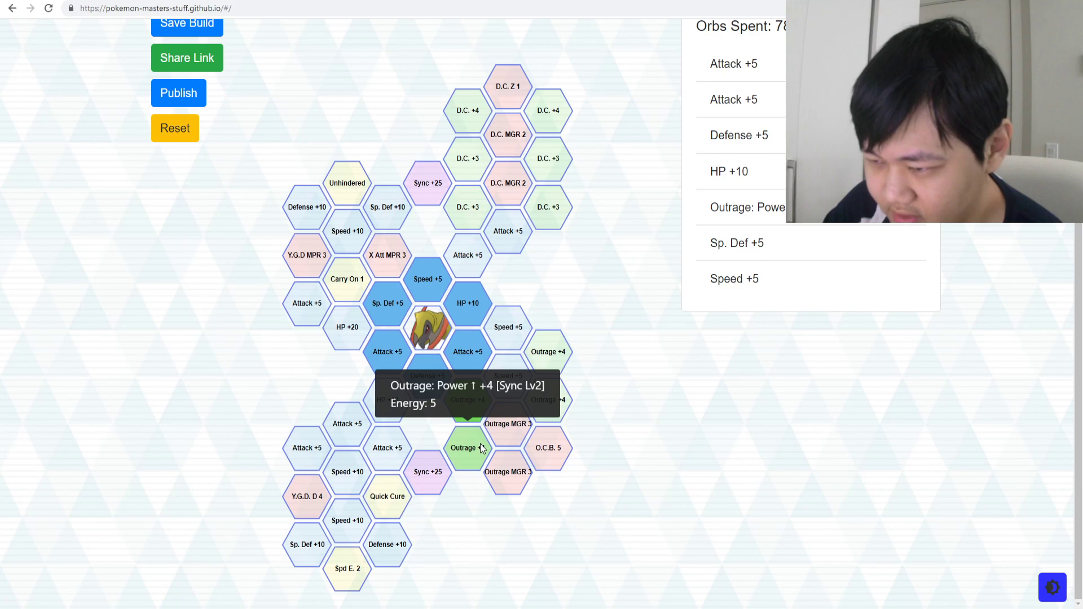
pyautogui.click(474, 446)
pyautogui.click(502, 430)
pyautogui.click(531, 448)
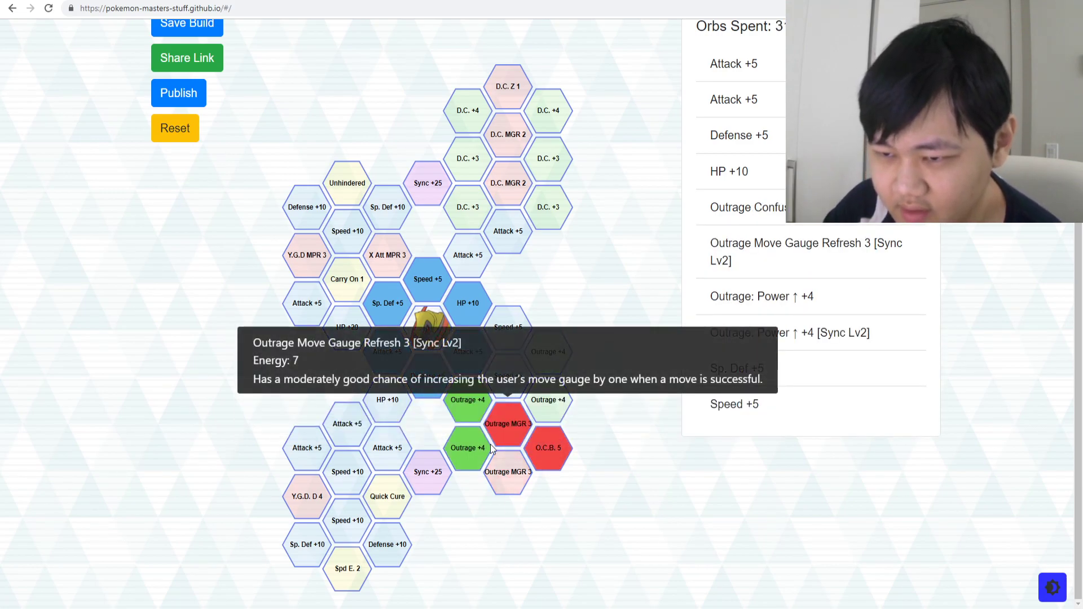
pyautogui.click(495, 488)
pyautogui.scroll(2, 587, 385)
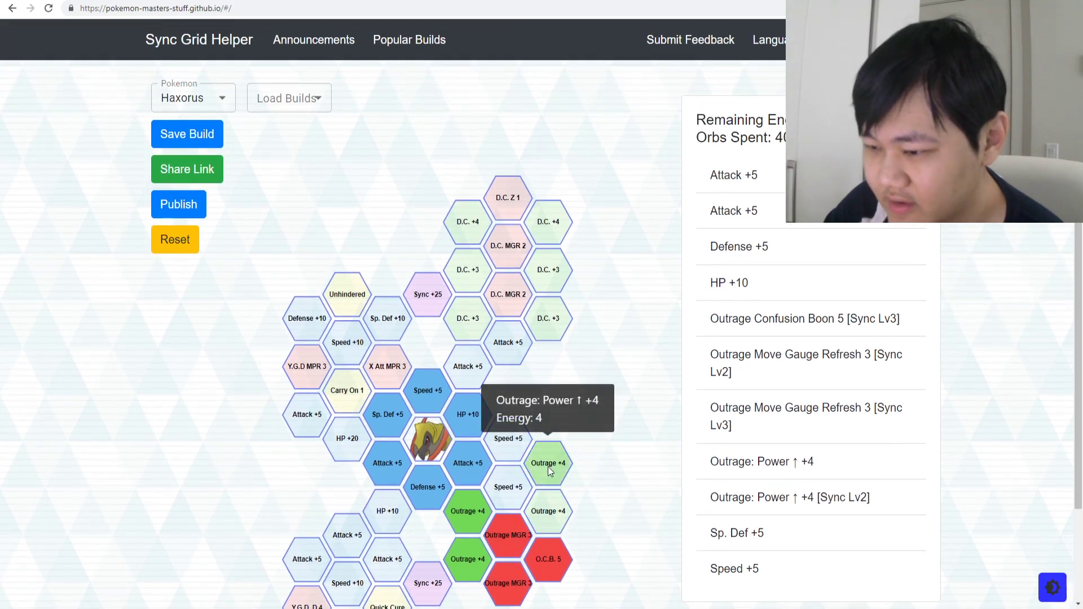
pyautogui.click(550, 495)
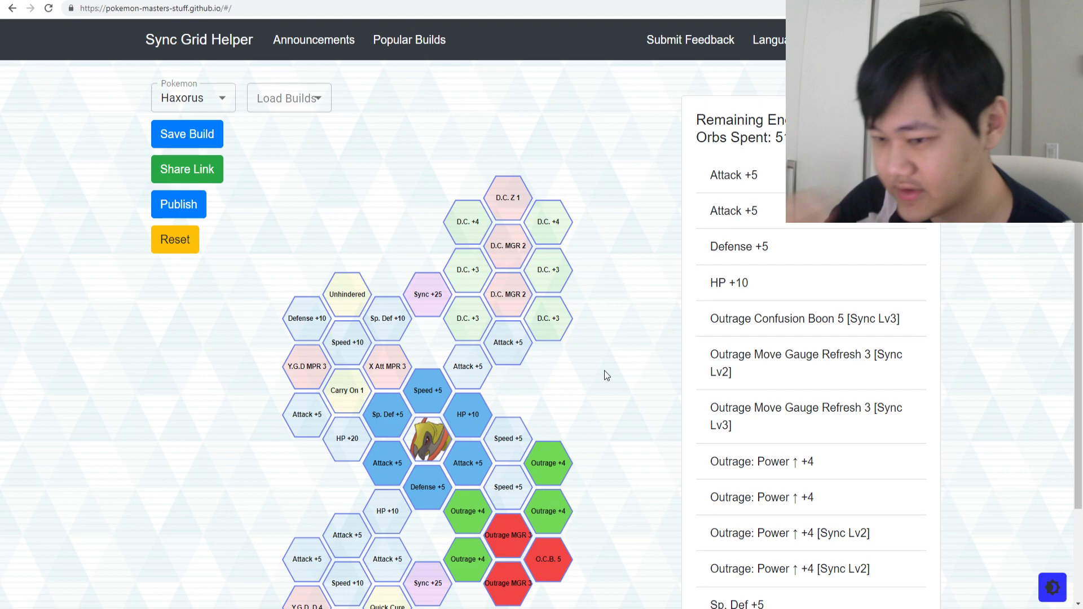
pyautogui.click(354, 405)
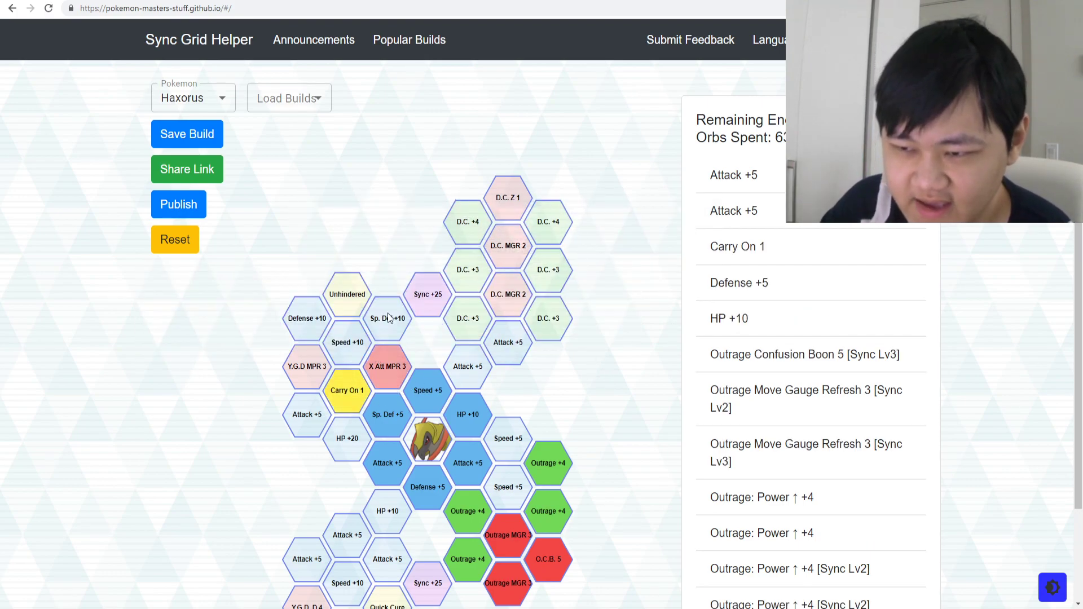
# Step: Try the HP +10 tile below Haxorus with its two adjoining Attack +5 tiles, and remove them again
pyautogui.scroll(-2, 573, 392)
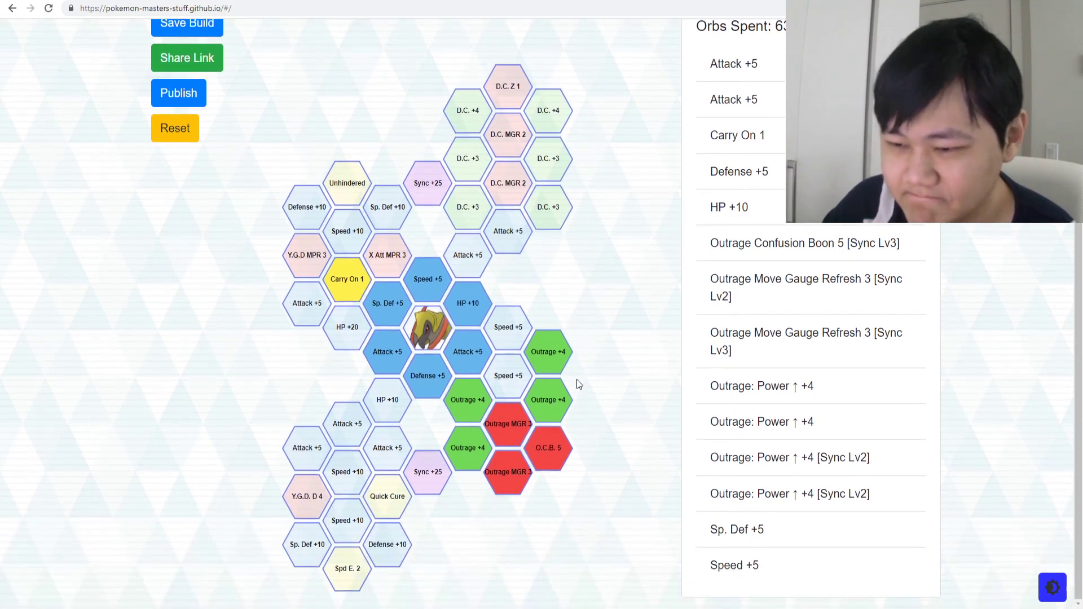
pyautogui.click(397, 400)
pyautogui.scroll(1, 397, 401)
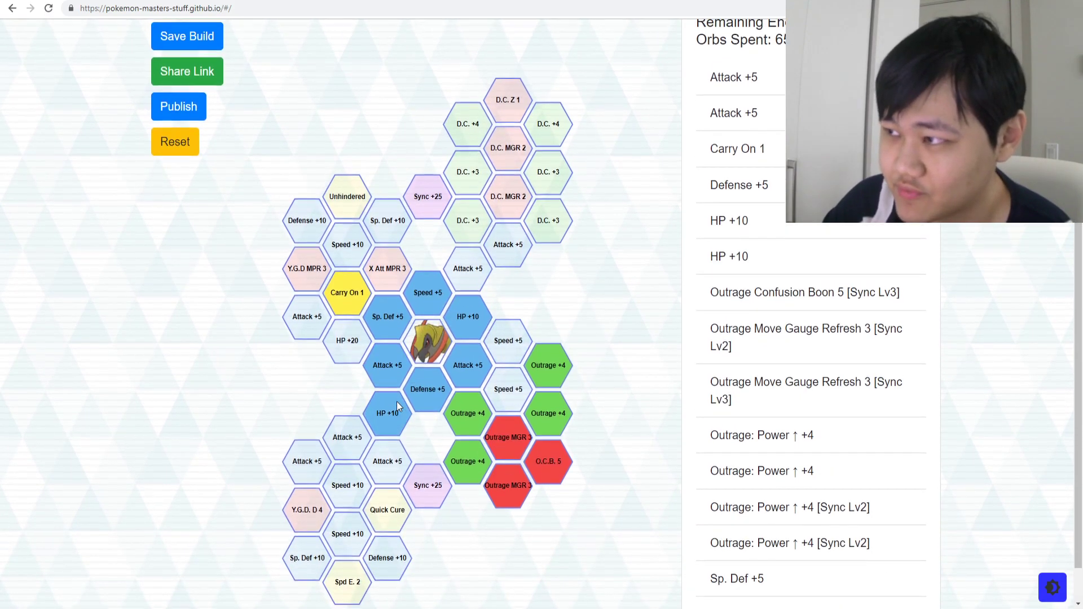
pyautogui.click(368, 485)
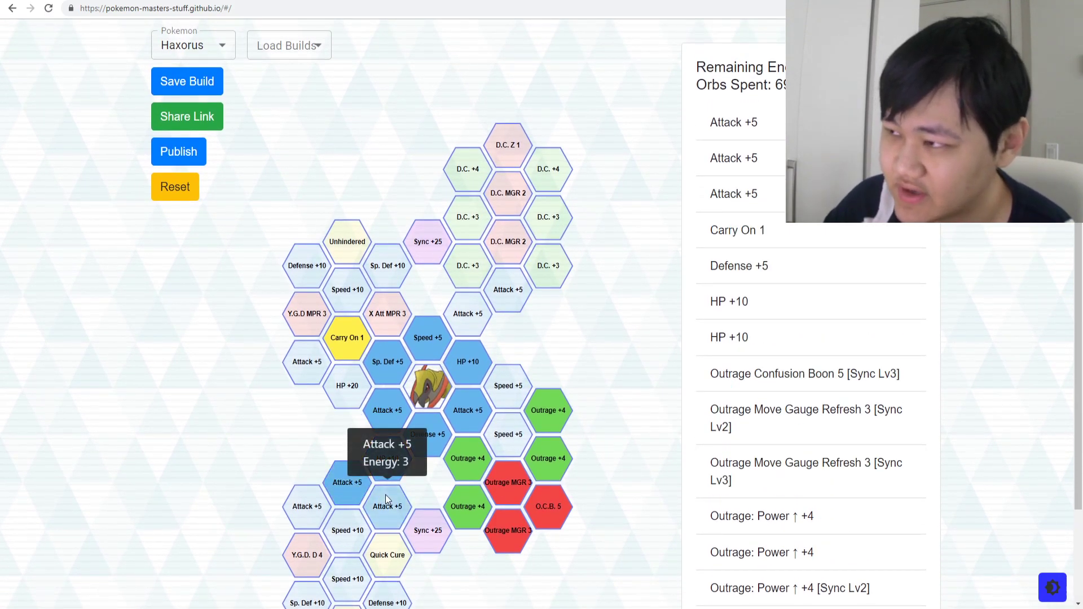
pyautogui.click(386, 496)
pyautogui.click(385, 495)
pyautogui.click(353, 482)
pyautogui.click(395, 459)
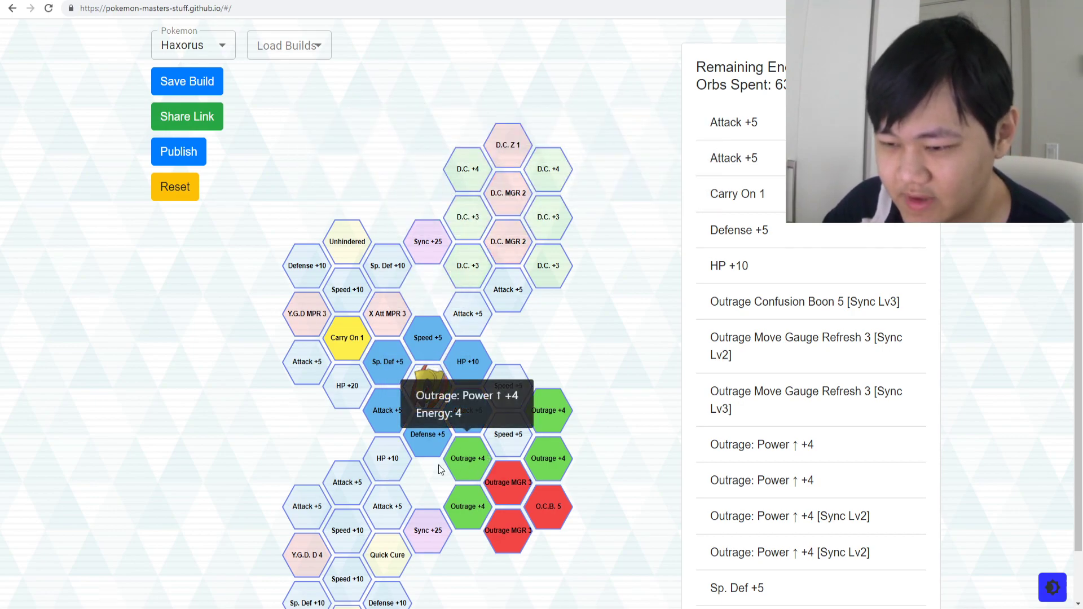
# Step: Activate Haxorus's two upper Attack +5 tiles, the lower HP +10 and the two Attack +5 tiles adjoining it
pyautogui.click(483, 331)
pyautogui.click(503, 293)
pyautogui.click(383, 478)
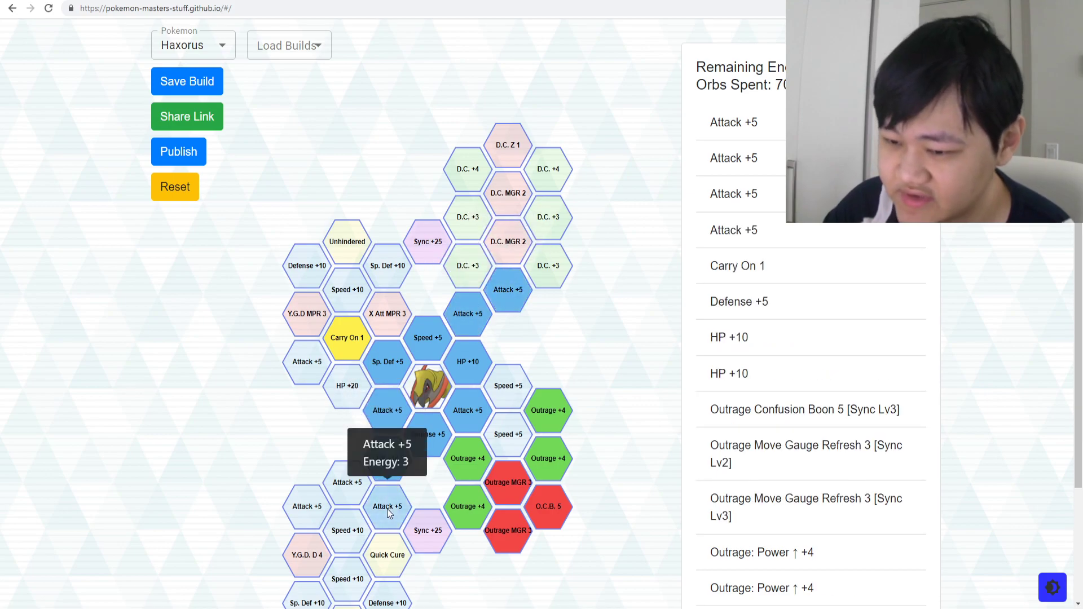
pyautogui.click(387, 509)
pyautogui.click(356, 488)
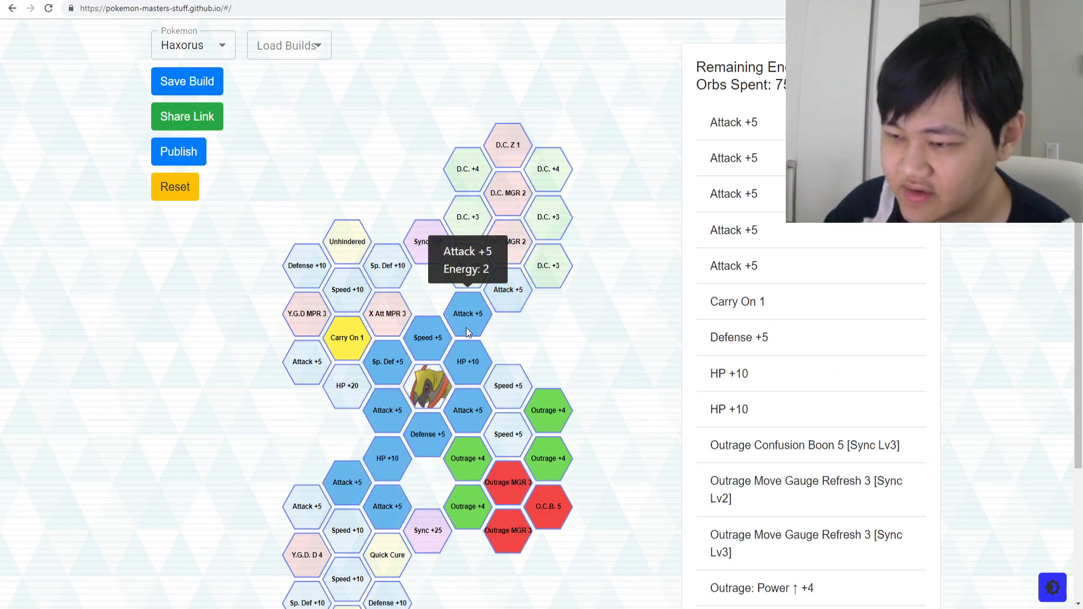
pyautogui.click(501, 299)
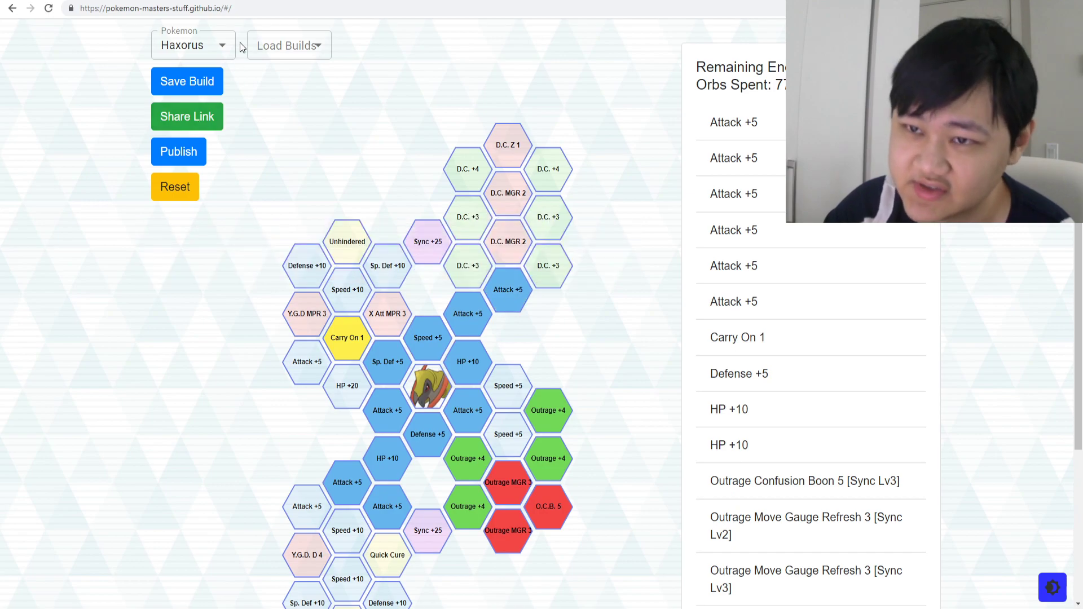
# Step: Switch to Heliolisk and activate the path of two Speed +5, two Electroweb Power +4, Sp. Atk +10 and Mud-Slap Move Gauge Refresh 3
pyautogui.click(223, 47)
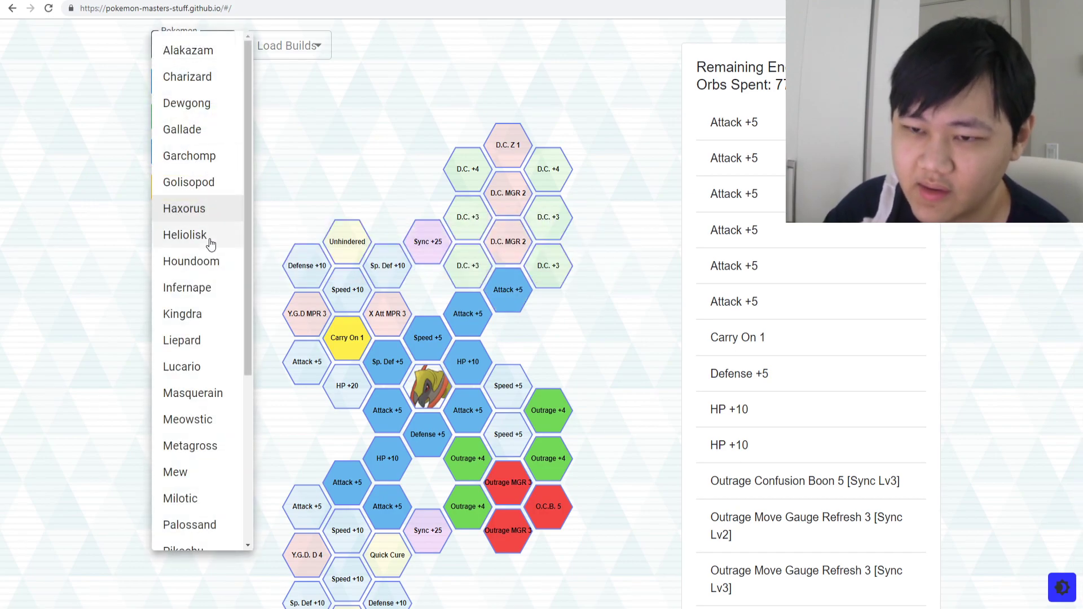
pyautogui.click(209, 240)
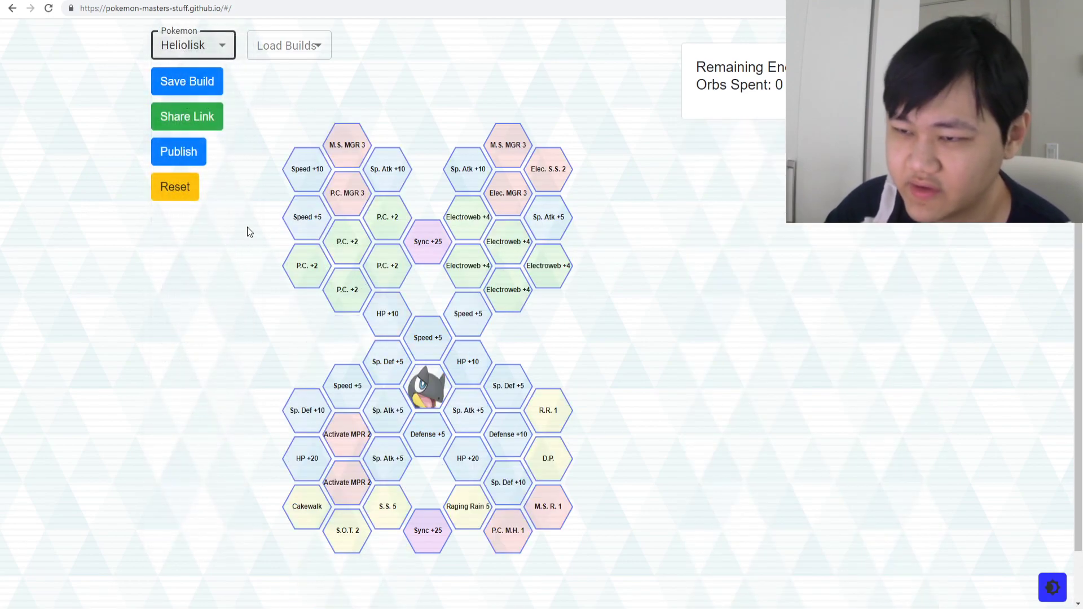
pyautogui.click(429, 347)
pyautogui.click(435, 346)
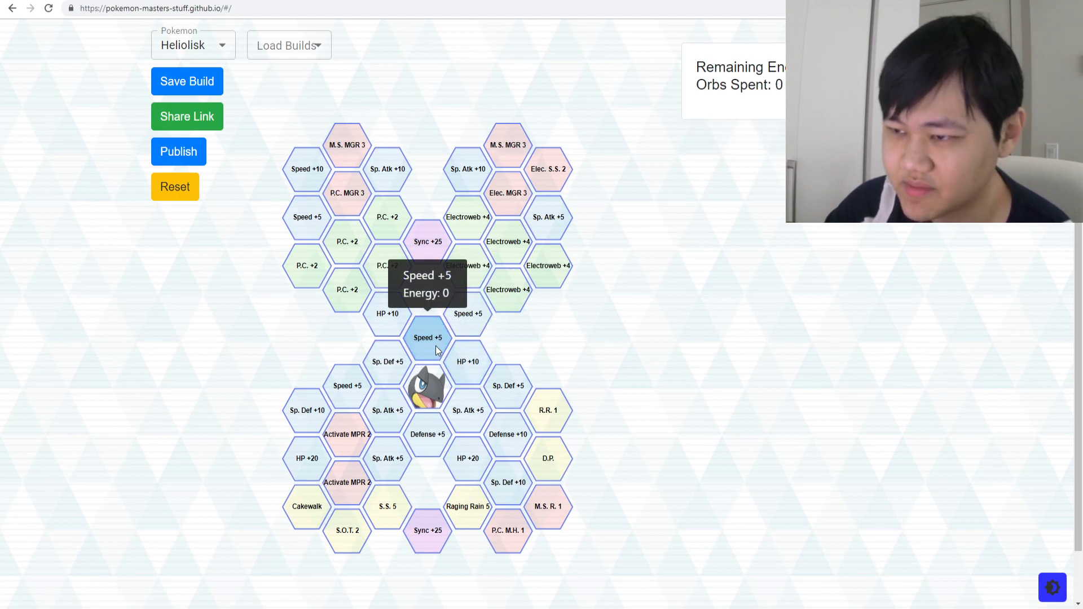
pyautogui.click(439, 333)
pyautogui.click(468, 315)
pyautogui.click(472, 205)
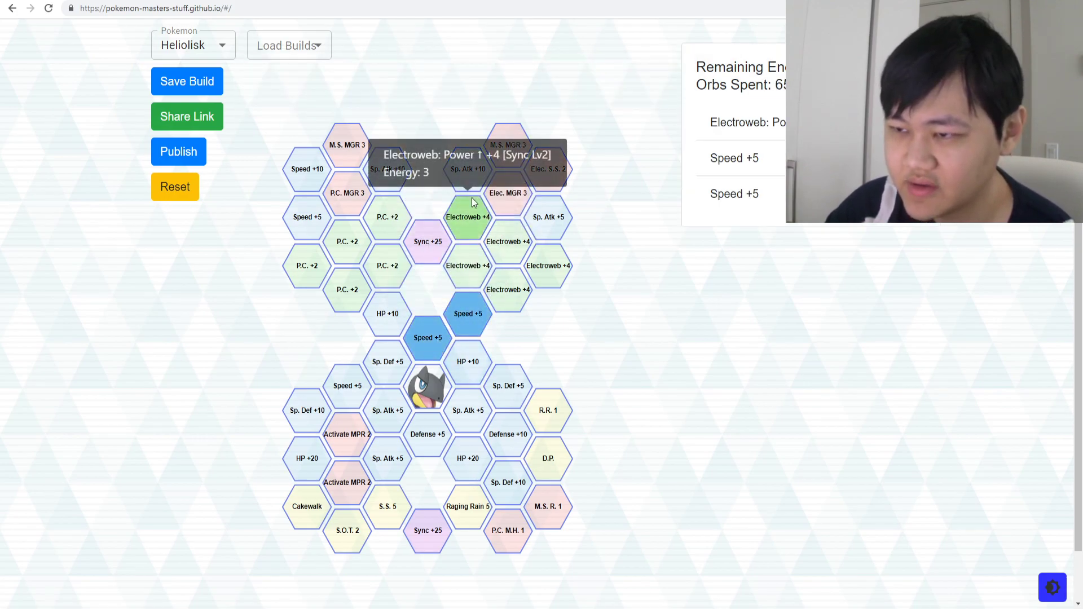
pyautogui.click(469, 169)
pyautogui.click(468, 265)
pyautogui.click(494, 162)
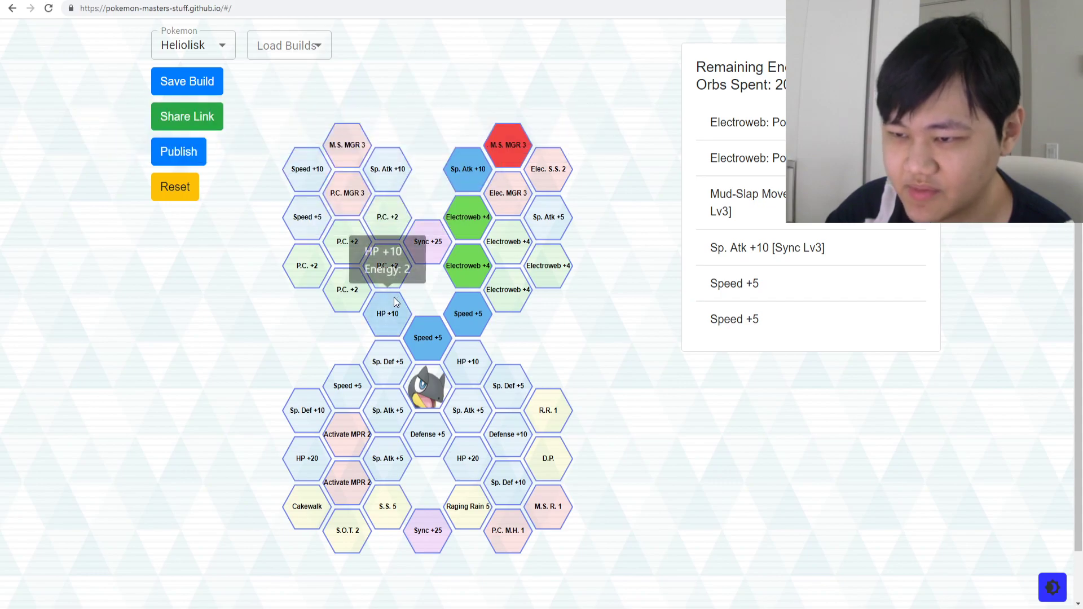
# Step: Activate Heliolisk's second Mud-Slap Move Gauge Refresh 3, the other Sp. Atk +10 and the two Parabolic Charge Power +2 tiles nearest the sync tile
pyautogui.click(387, 218)
pyautogui.click(347, 145)
pyautogui.click(387, 169)
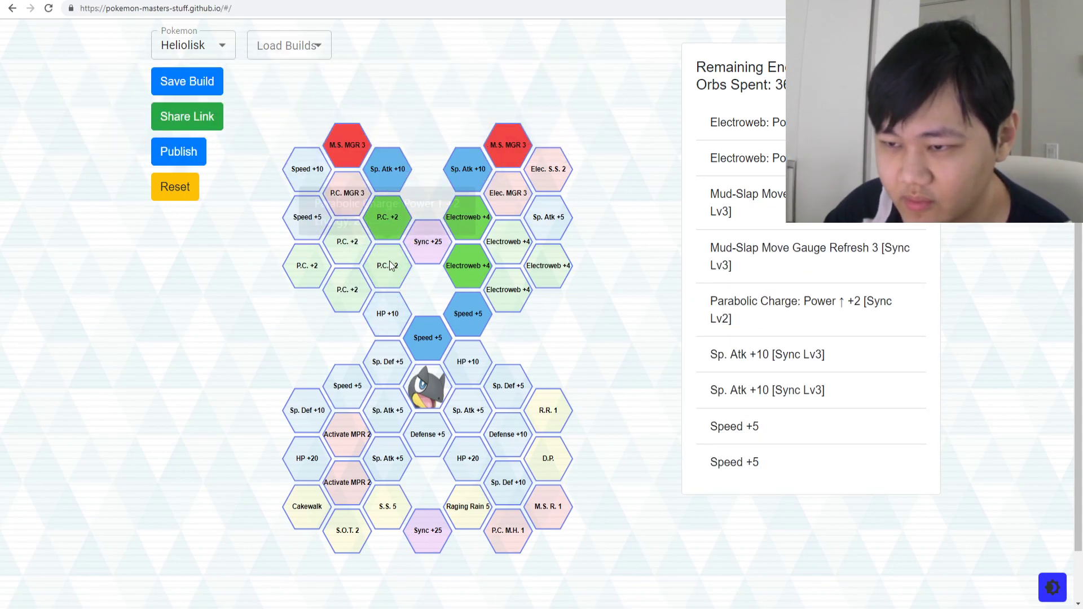
pyautogui.click(389, 265)
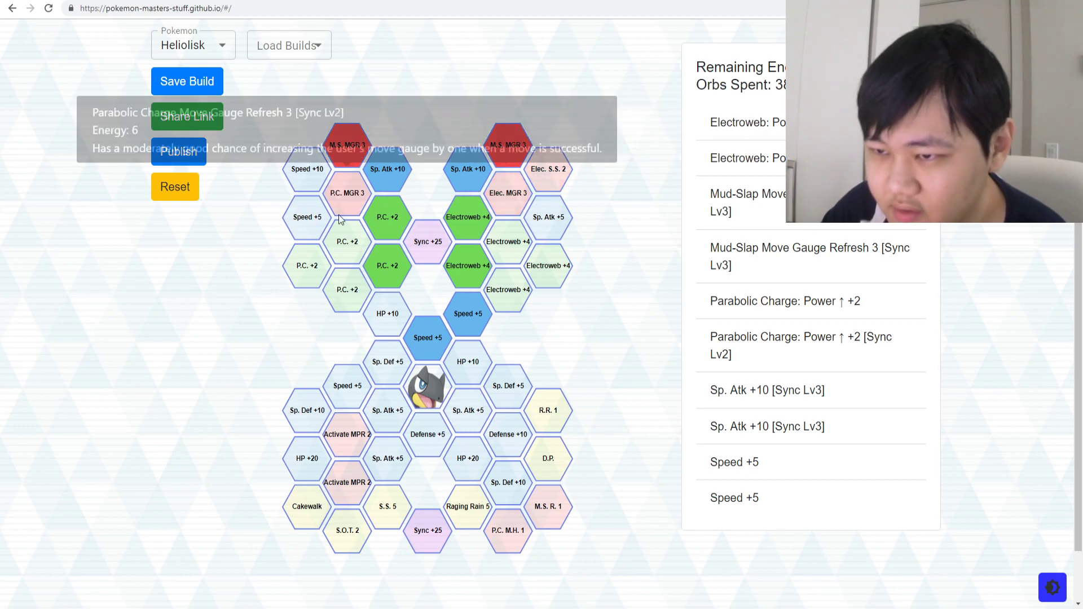
pyautogui.click(345, 463)
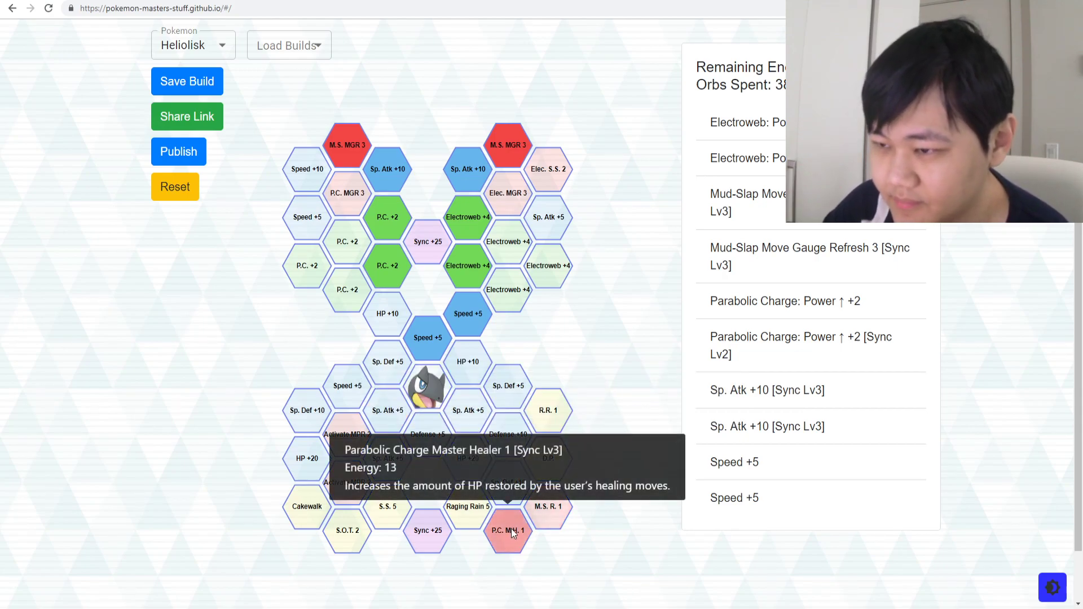
# Step: Try the lower path of Sp. Atk +5, Defense +10 and Parabolic Charge Master Healer 1, and remove it again
pyautogui.click(474, 415)
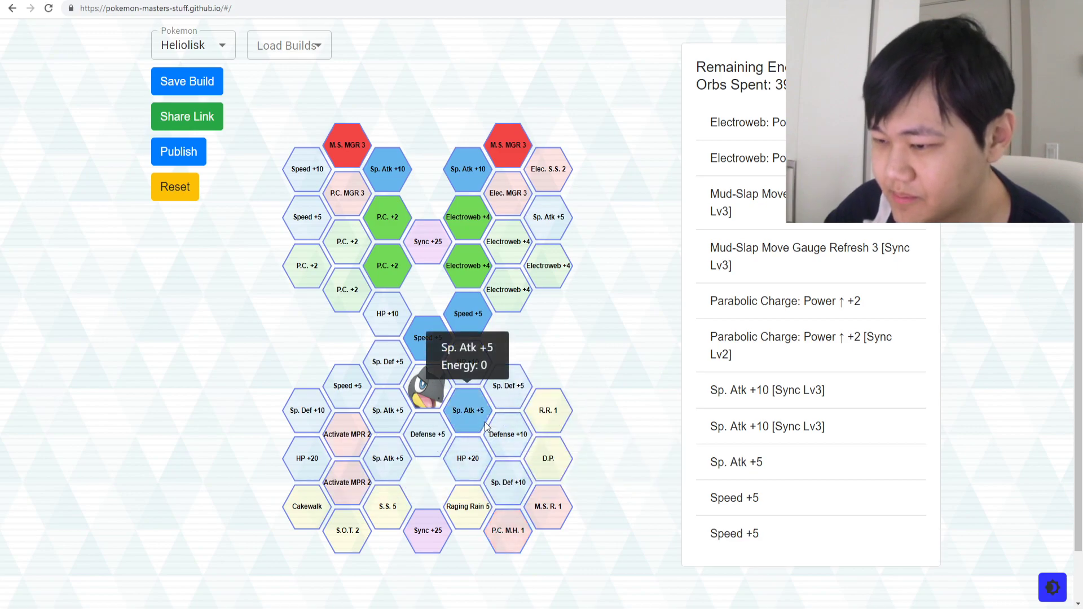
pyautogui.click(506, 437)
pyautogui.click(506, 485)
pyautogui.click(508, 531)
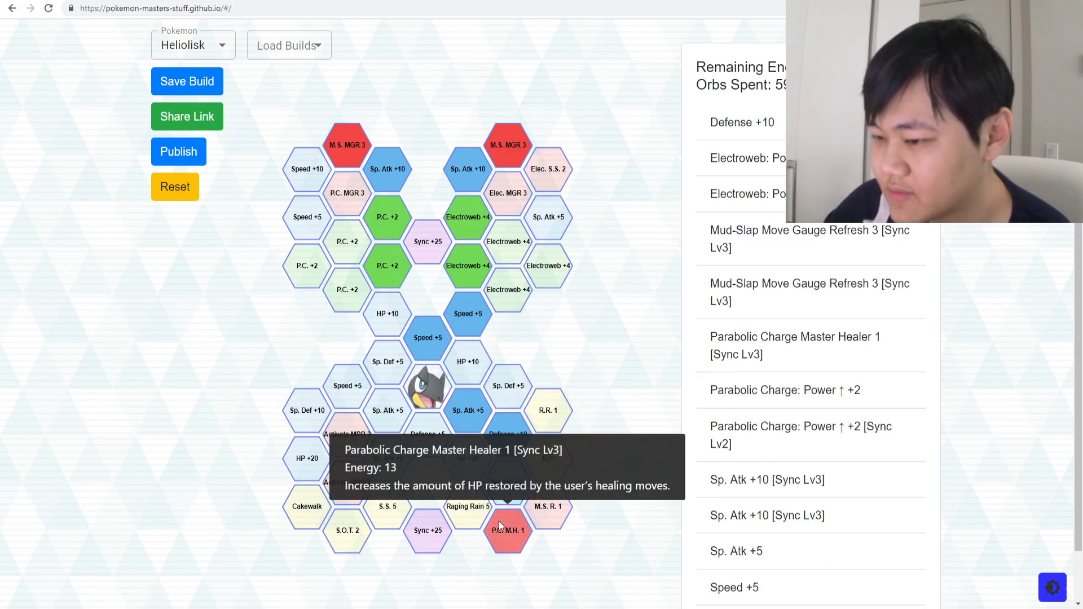
pyautogui.click(469, 405)
pyautogui.click(512, 446)
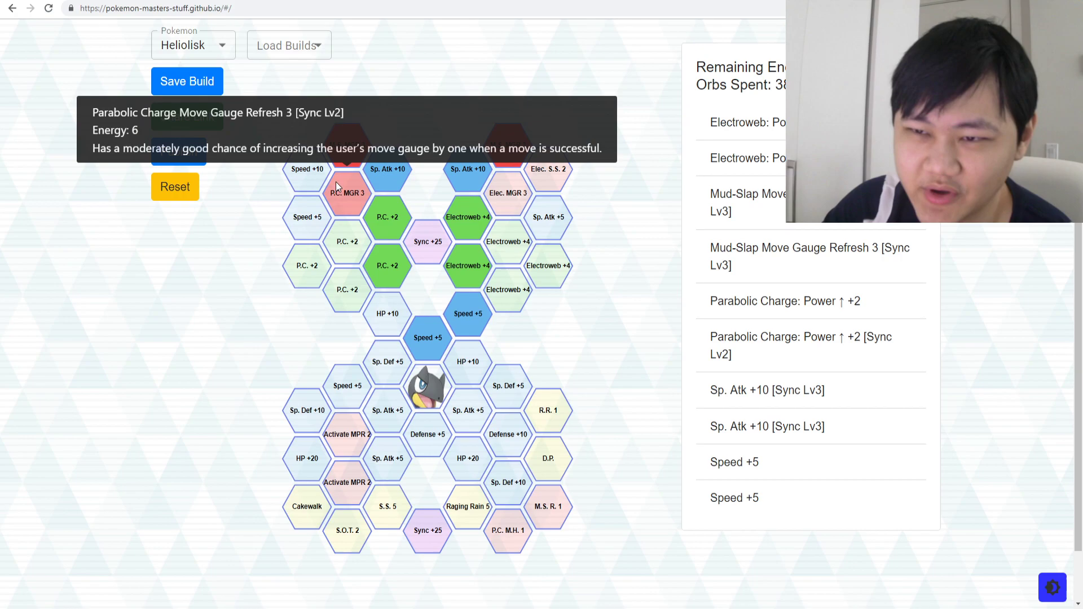
# Step: Switch to Houndoom and activate the six tiles around it: Speed +5, Sp. Def +5, Sp. Atk +5, Defense +5, Attack +5 and HP +10
pyautogui.click(191, 45)
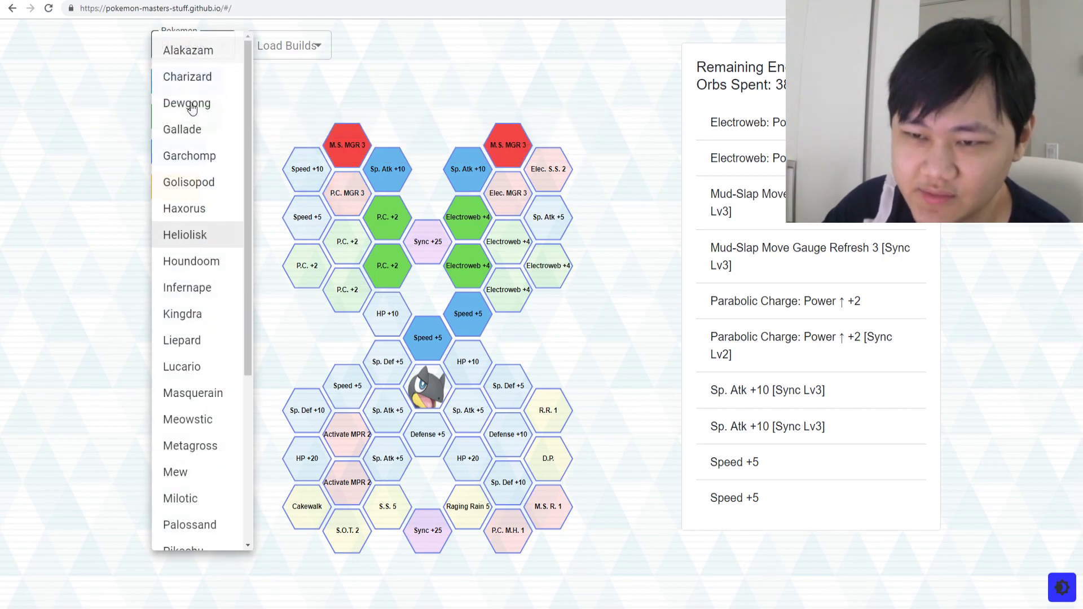
pyautogui.click(197, 265)
pyautogui.scroll(-1, 418, 285)
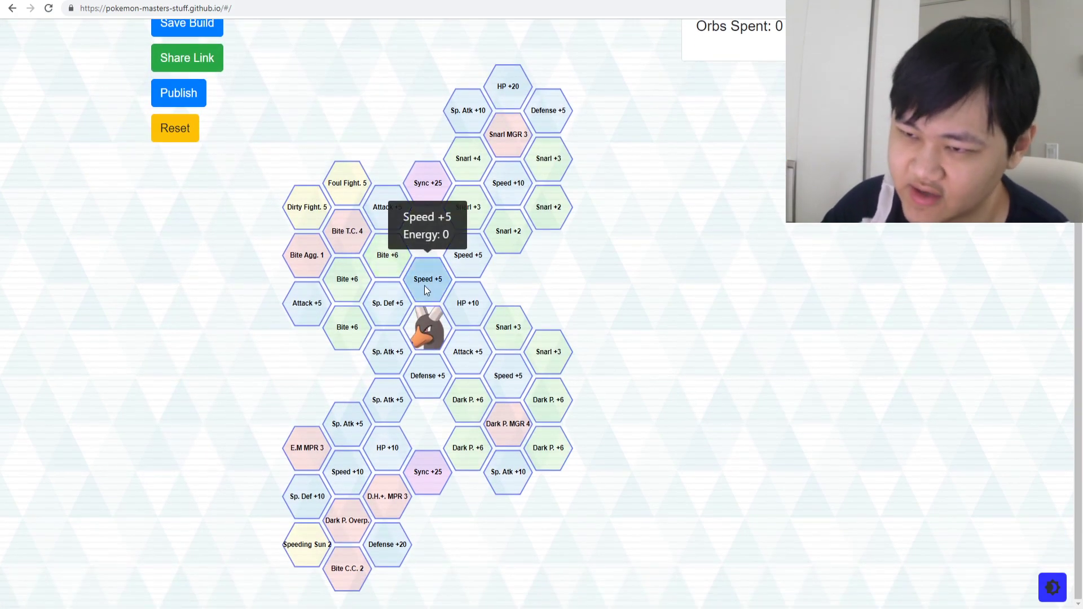
pyautogui.click(418, 280)
pyautogui.click(395, 300)
pyautogui.click(388, 351)
pyautogui.click(427, 374)
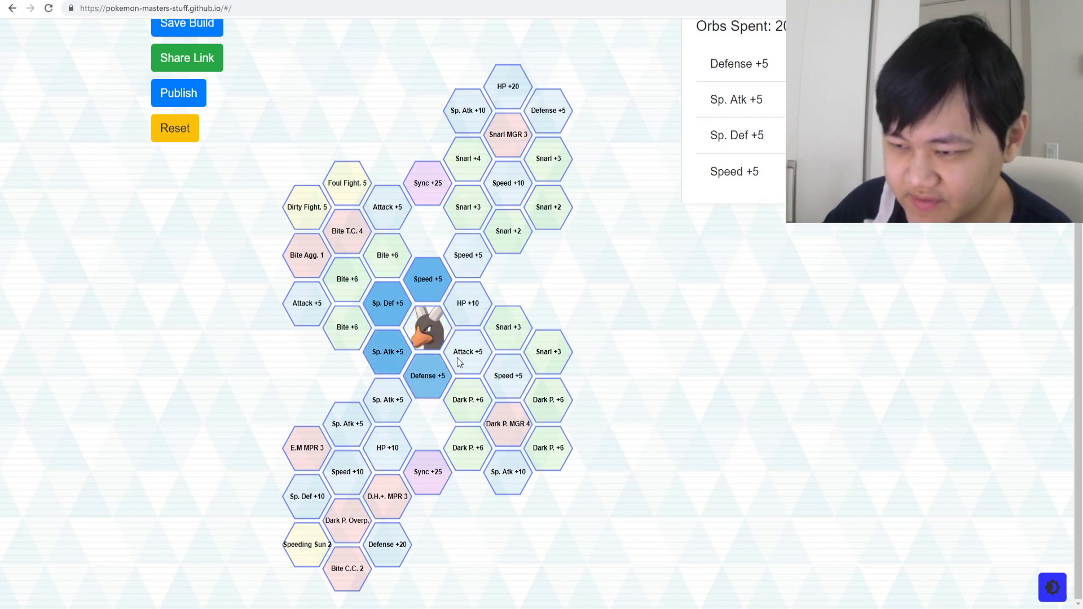
pyautogui.click(457, 359)
pyautogui.click(465, 301)
# Step: Activate Houndoom's lower path of Sp. Atk +5, HP +10, Speed +10 and Dark Pulse Overpower
pyautogui.click(380, 413)
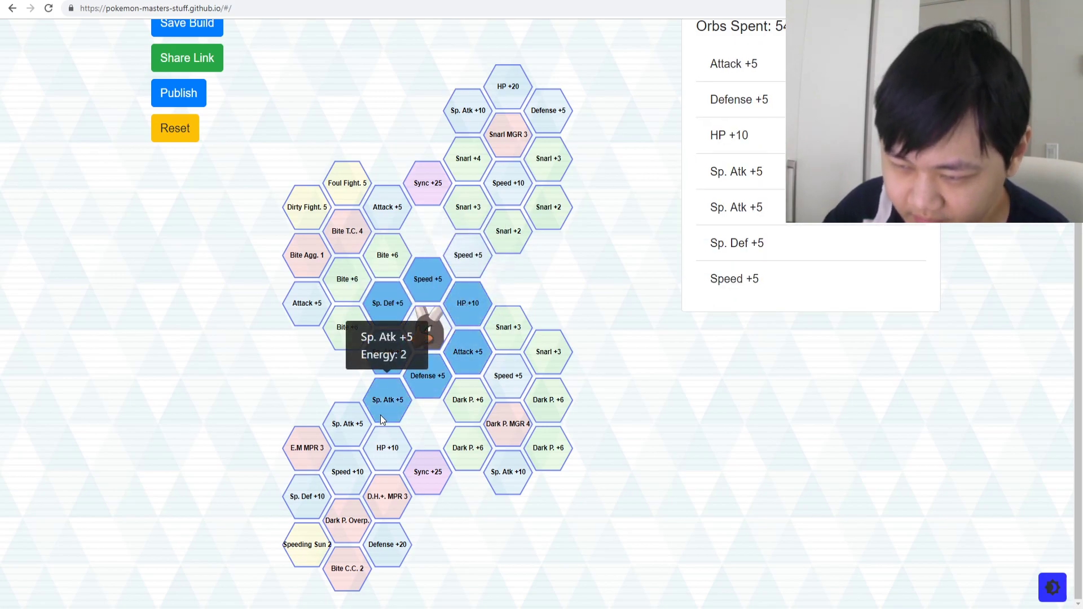
pyautogui.click(381, 448)
pyautogui.click(357, 474)
pyautogui.click(347, 518)
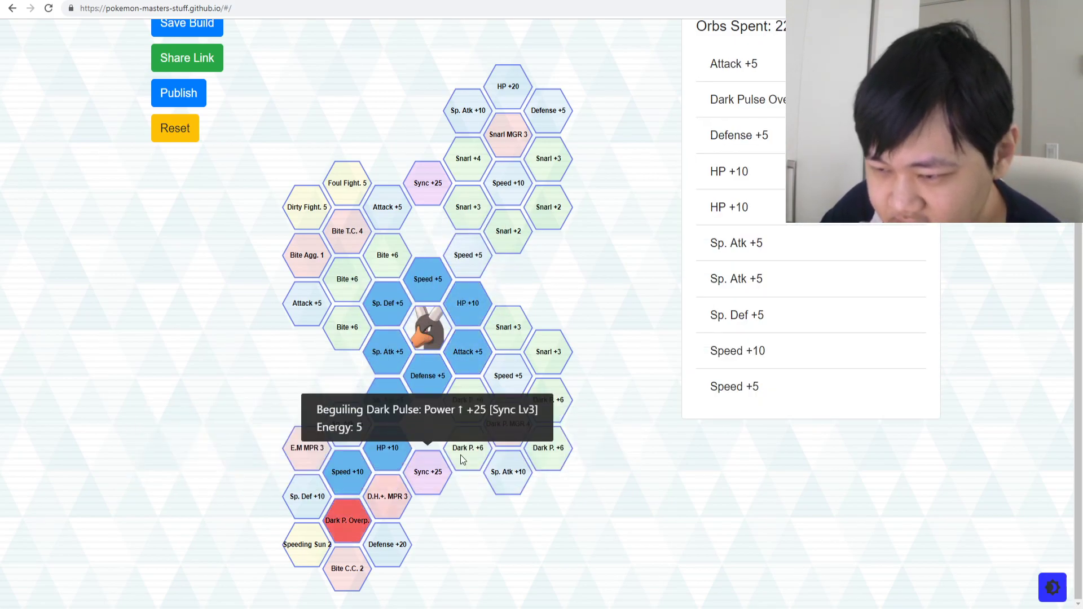
# Step: Activate Houndoom's upper path of Bite Power +6, Attack +5, Foul Fighting 5 and Dirty Fighting 5
pyautogui.click(388, 256)
pyautogui.click(382, 212)
pyautogui.click(345, 195)
pyautogui.click(309, 203)
# Step: Activate three of Houndoom's Dark Pulse Power +6 tiles and the Dark Pulse Move Gauge Refresh 4 tile between them
pyautogui.scroll(1, 478, 214)
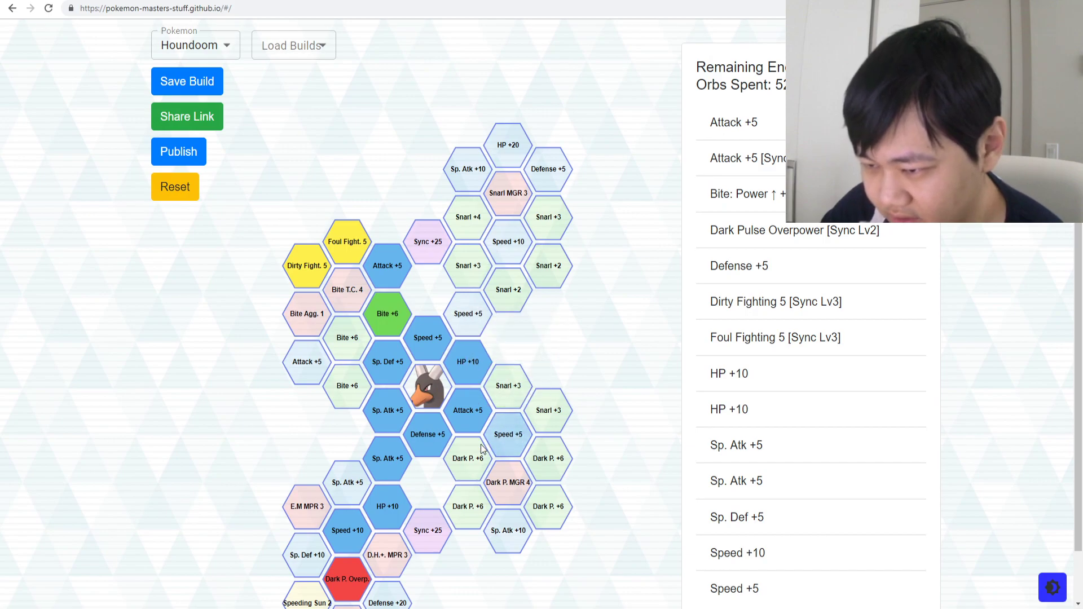
pyautogui.click(468, 458)
pyautogui.click(468, 506)
pyautogui.click(510, 482)
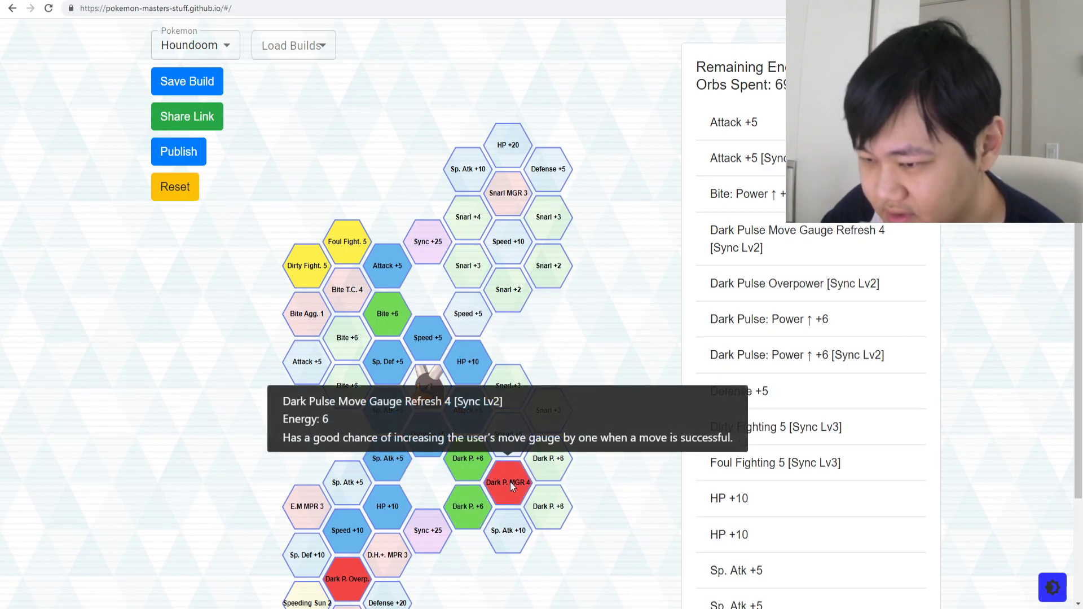
pyautogui.click(559, 451)
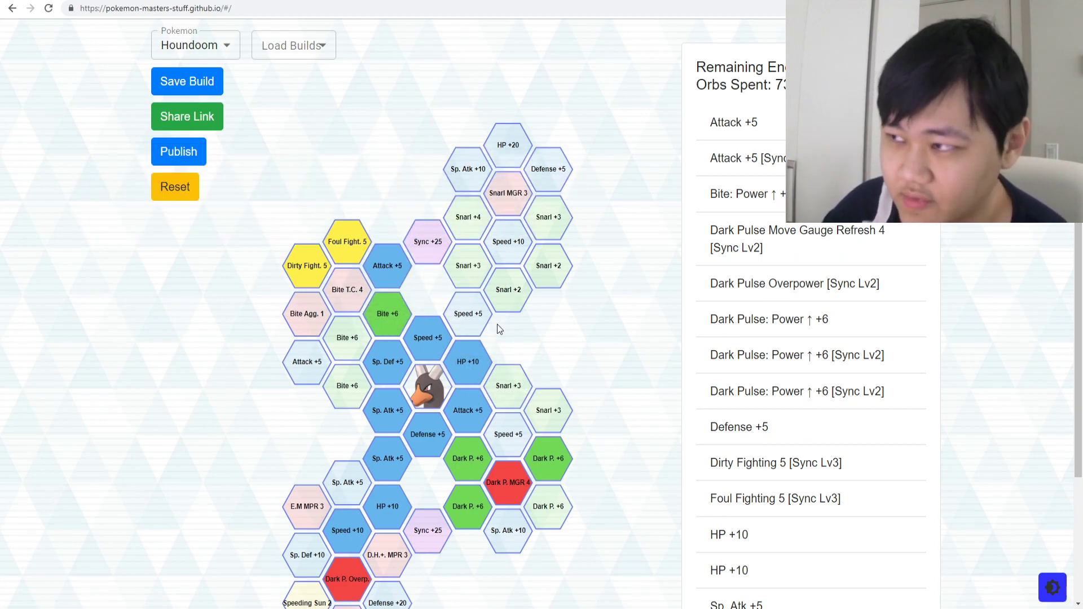
# Step: Switch to Infernape, try the Sp. Def +5 and Speedy Entry 2 tiles, and remove them again
pyautogui.click(201, 57)
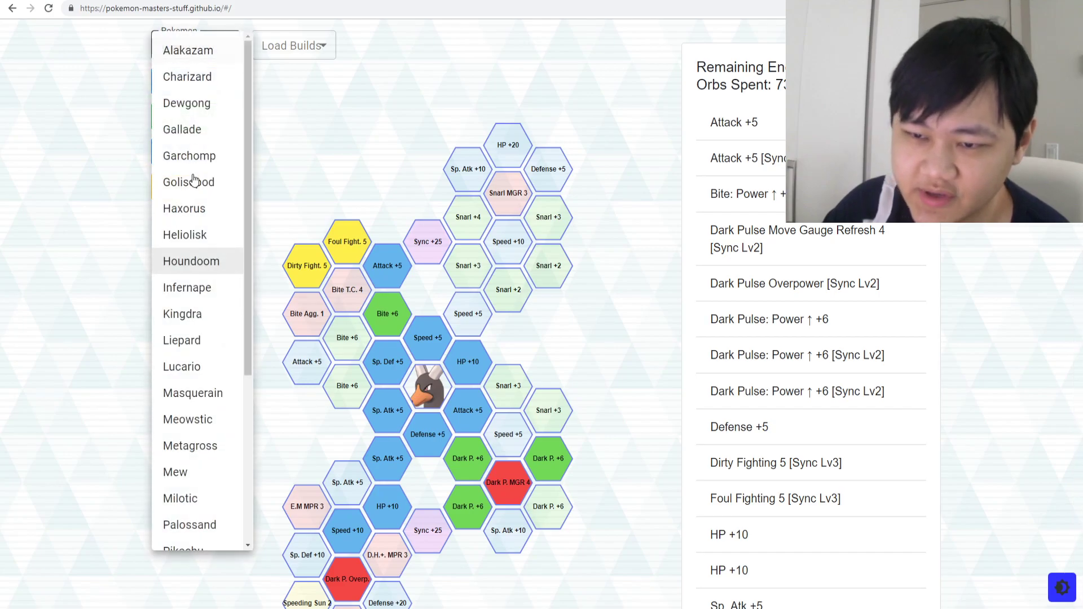
pyautogui.click(200, 297)
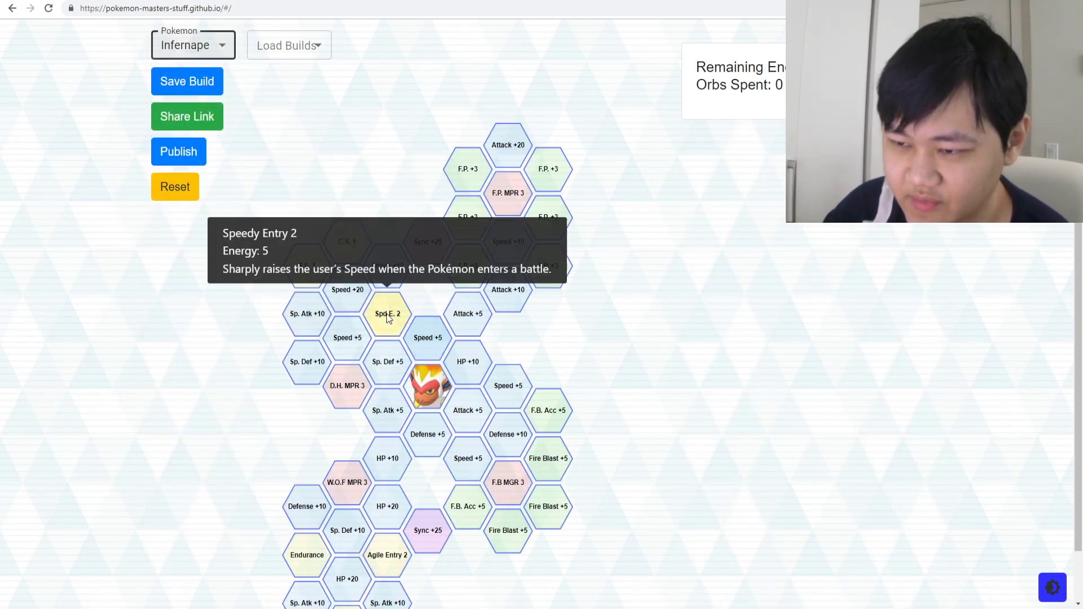
pyautogui.click(394, 362)
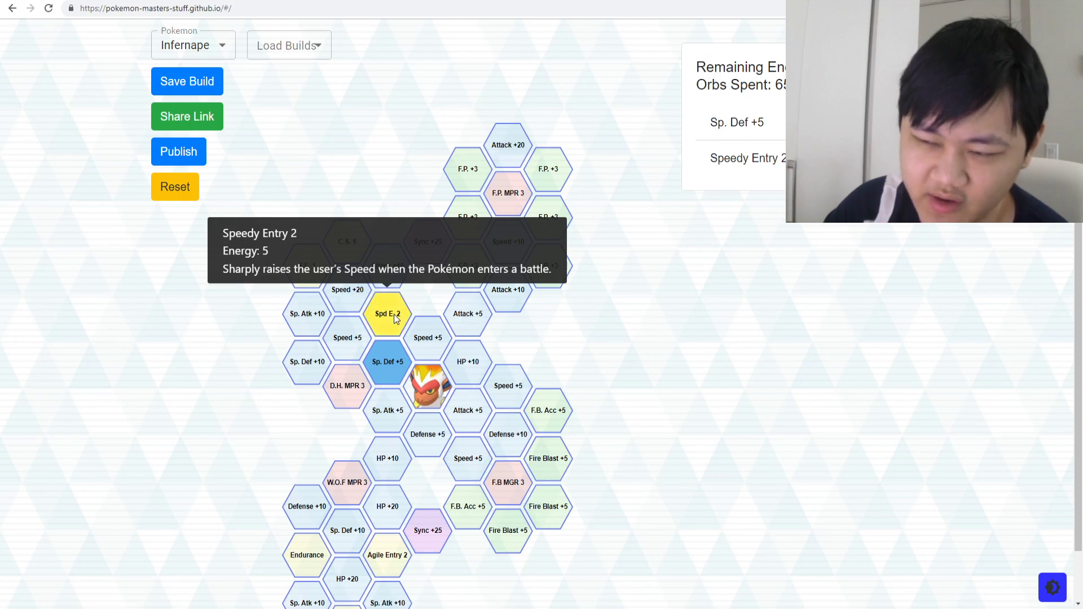
pyautogui.click(393, 314)
pyautogui.click(388, 349)
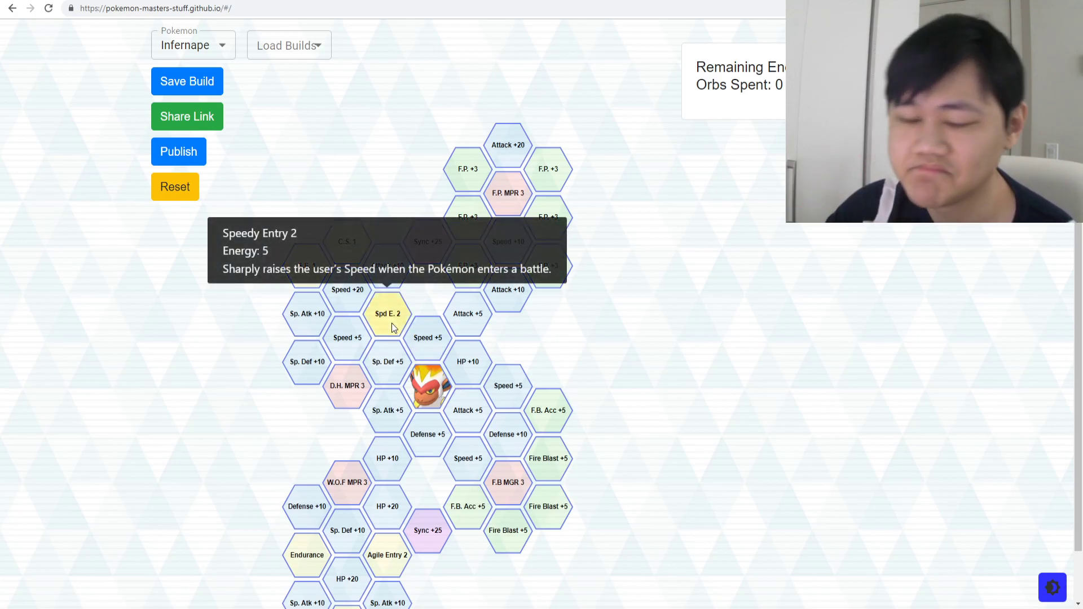
pyautogui.scroll(-1, 219, 27)
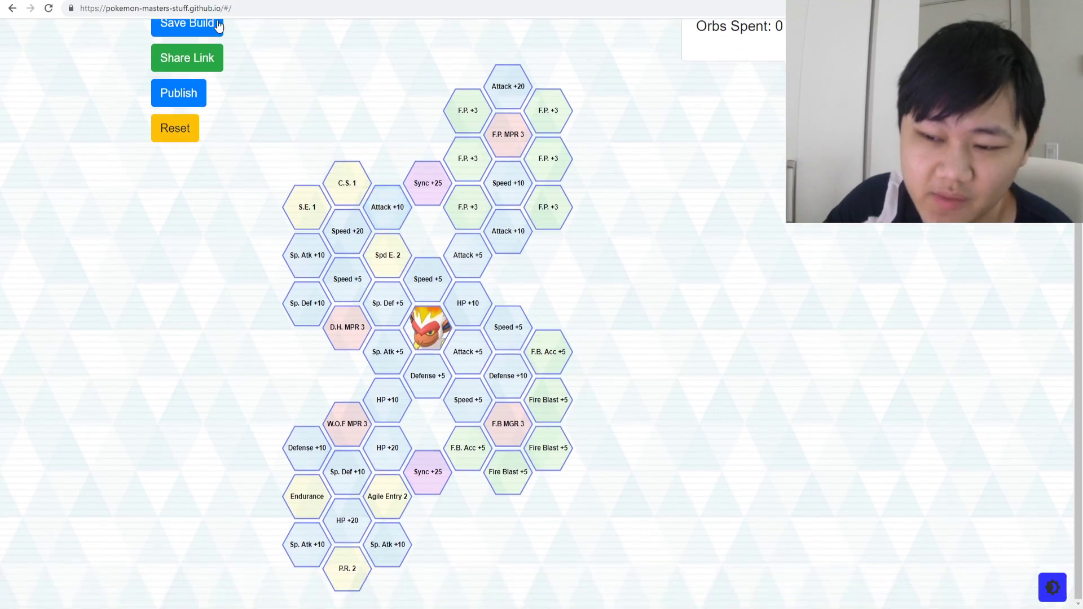
# Step: Switch to Kingdra and activate the two inner Draco Meteor Power +4 tiles, Draco Meteor Accuracy +10 and Draco Meteor Move Gauge Refresh 4
pyautogui.scroll(2, 196, 59)
pyautogui.click(208, 100)
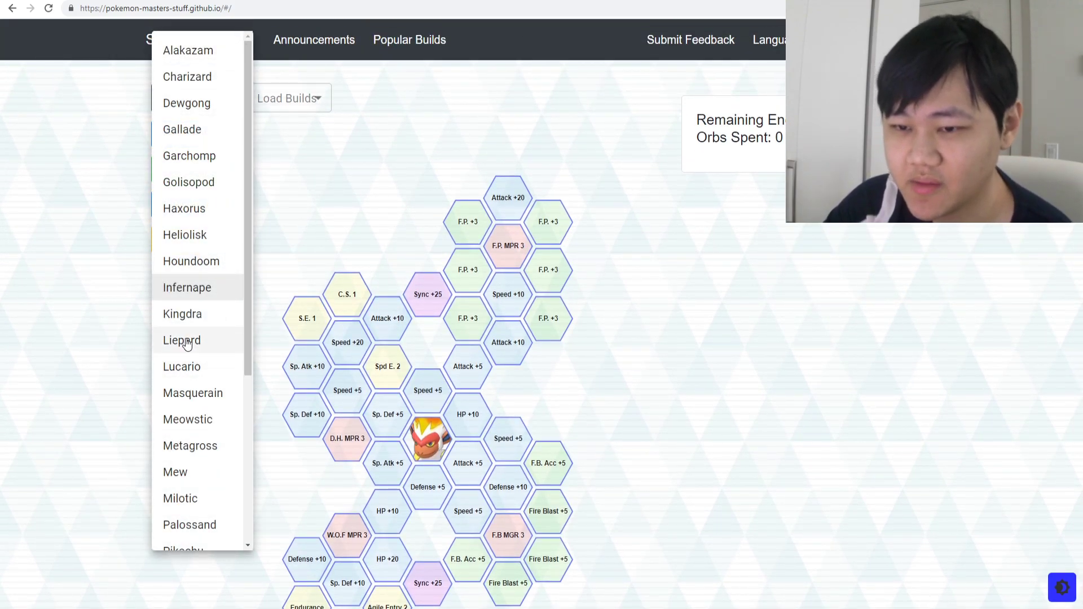
pyautogui.click(187, 316)
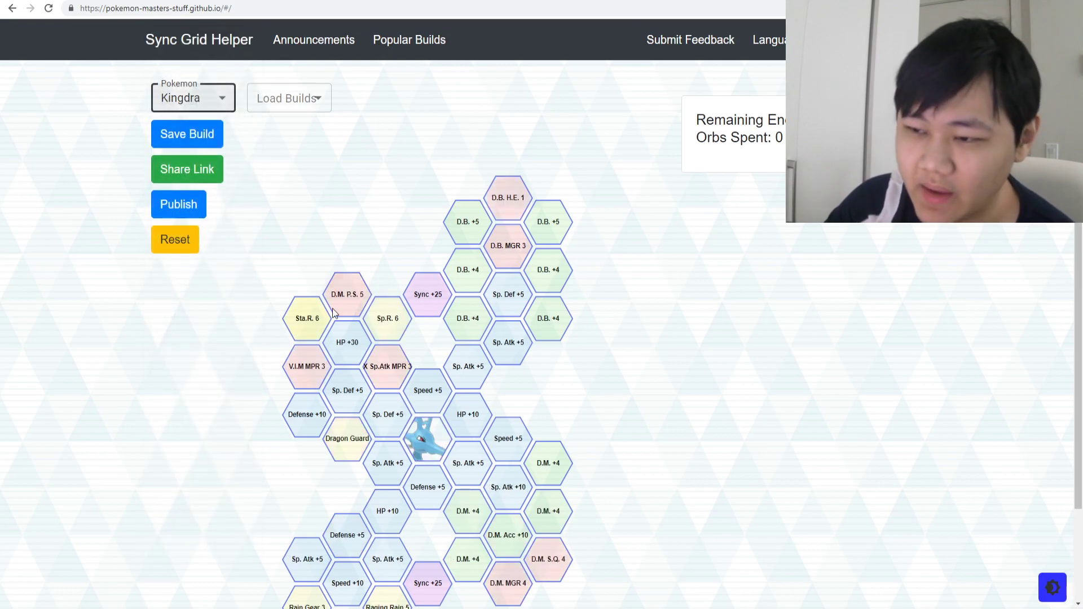
pyautogui.click(387, 414)
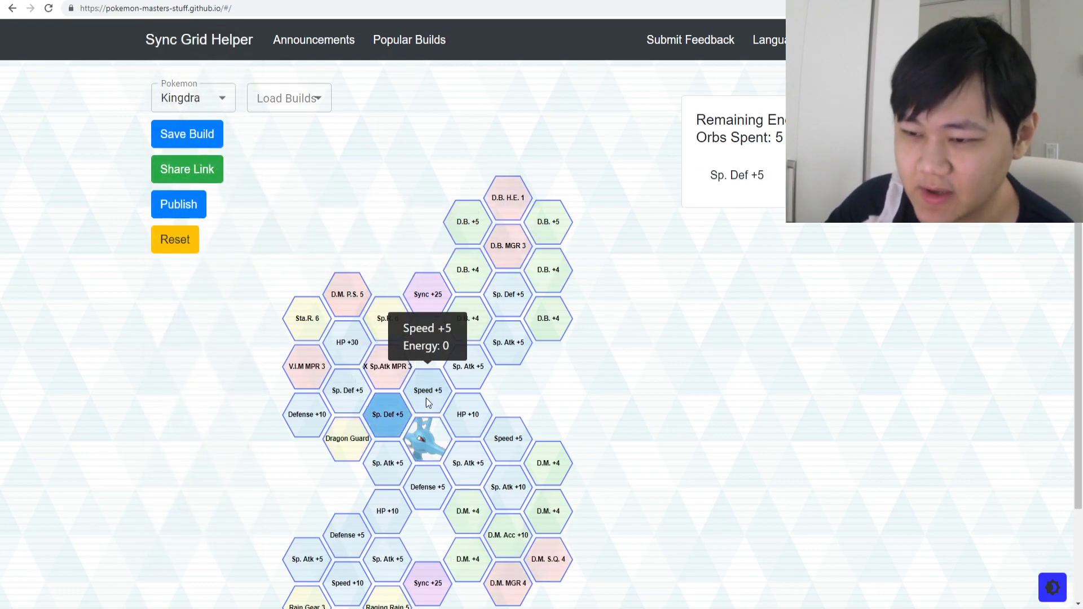
pyautogui.click(387, 414)
pyautogui.scroll(-2, 507, 399)
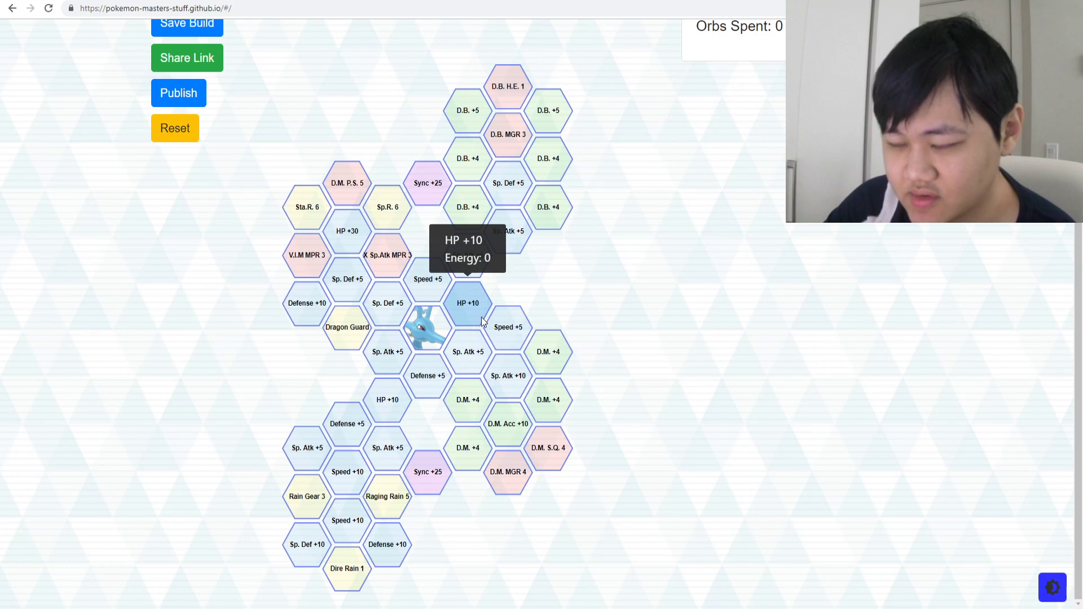
pyautogui.click(468, 402)
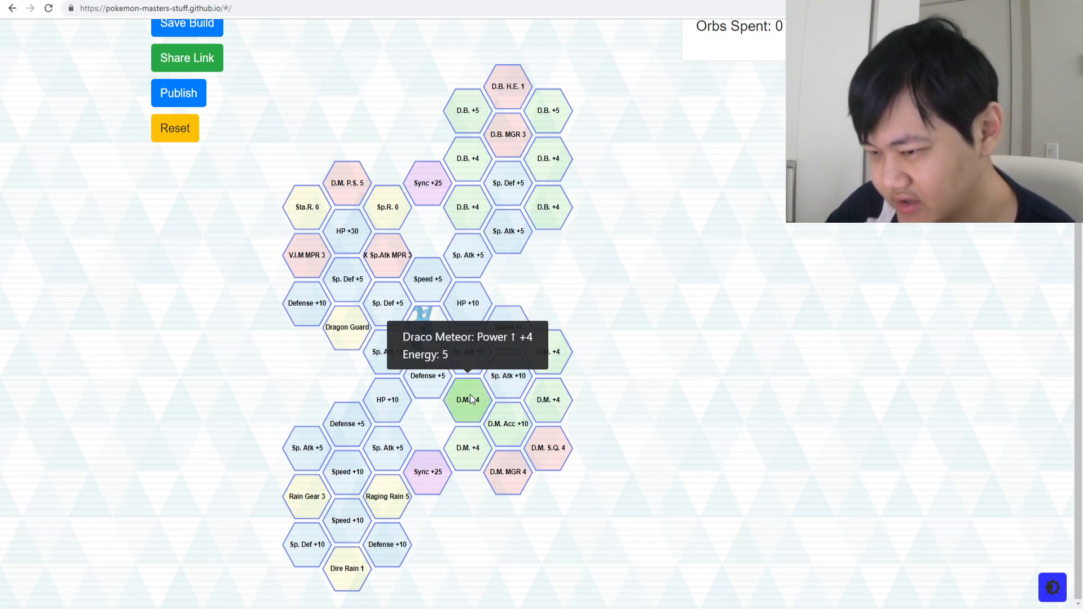
pyautogui.click(487, 447)
pyautogui.click(506, 427)
pyautogui.click(510, 489)
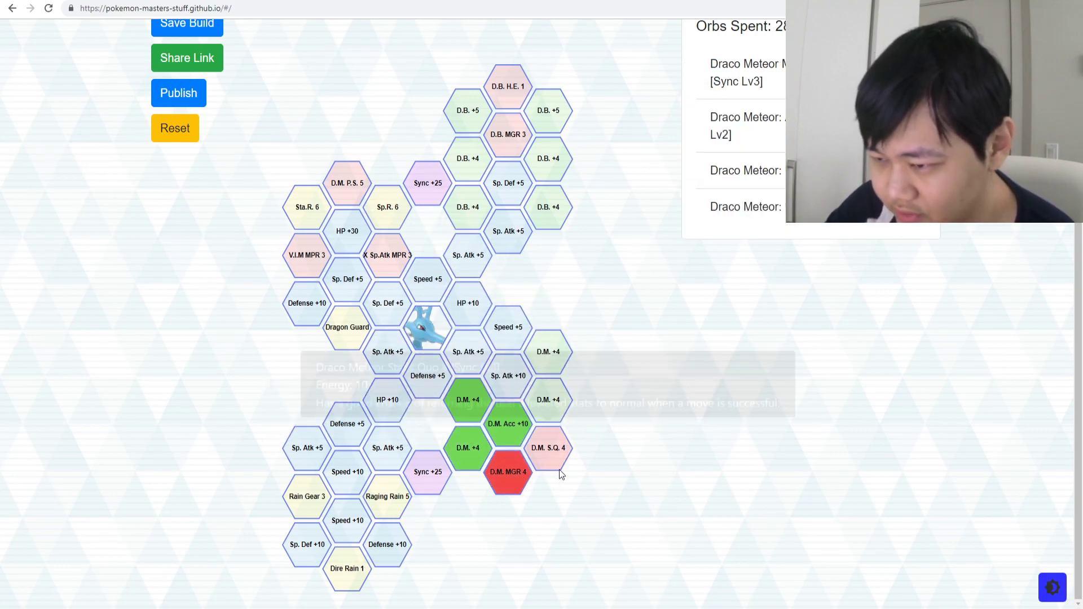
# Step: Activate Kingdra's Draco Meteor Stat's Quo 4 and the two outer Draco Meteor Power +4 tiles above it
pyautogui.click(539, 445)
pyautogui.click(547, 399)
pyautogui.click(548, 351)
# Step: Activate Kingdra's two Sp. Def +5 tiles, HP +30 and Draco Meteor Paralysis Synergy 5, and remove the two outer Draco Meteor Power +4 tiles
pyautogui.scroll(1, 630, 302)
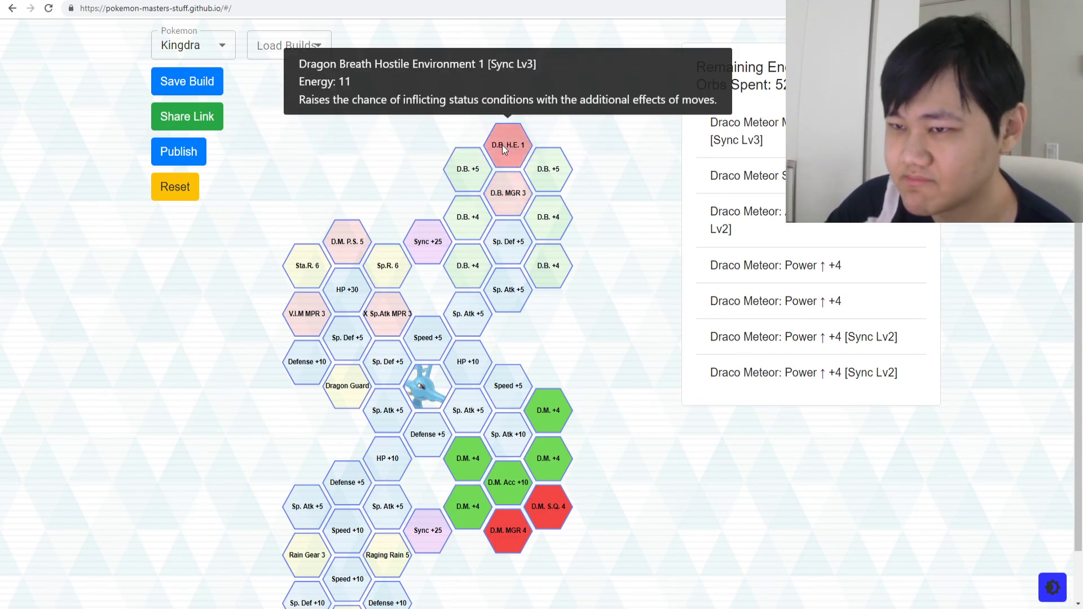
pyautogui.click(385, 347)
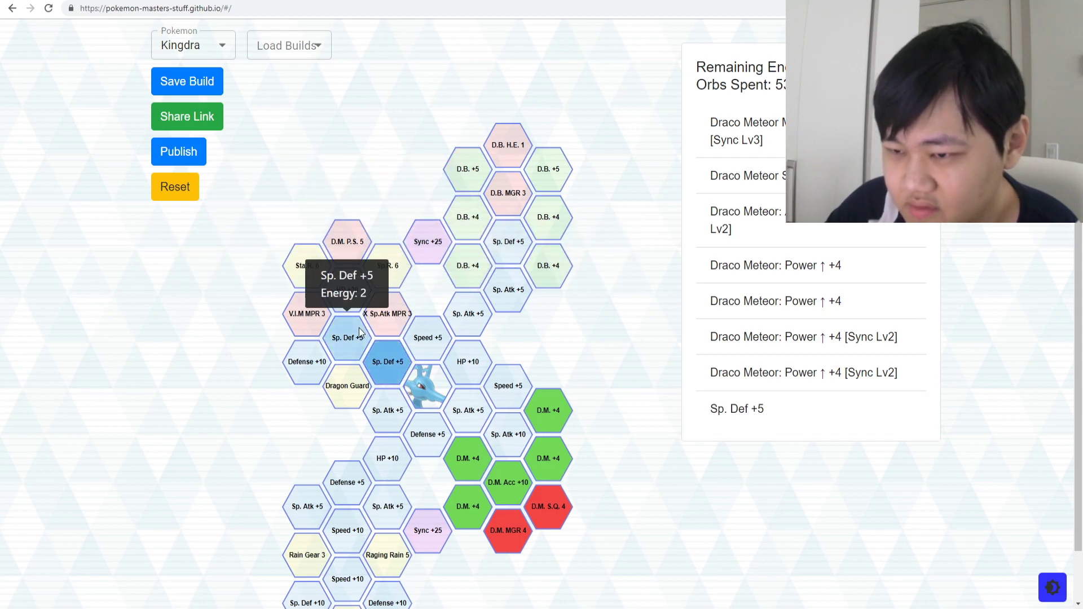
pyautogui.click(359, 331)
pyautogui.click(350, 222)
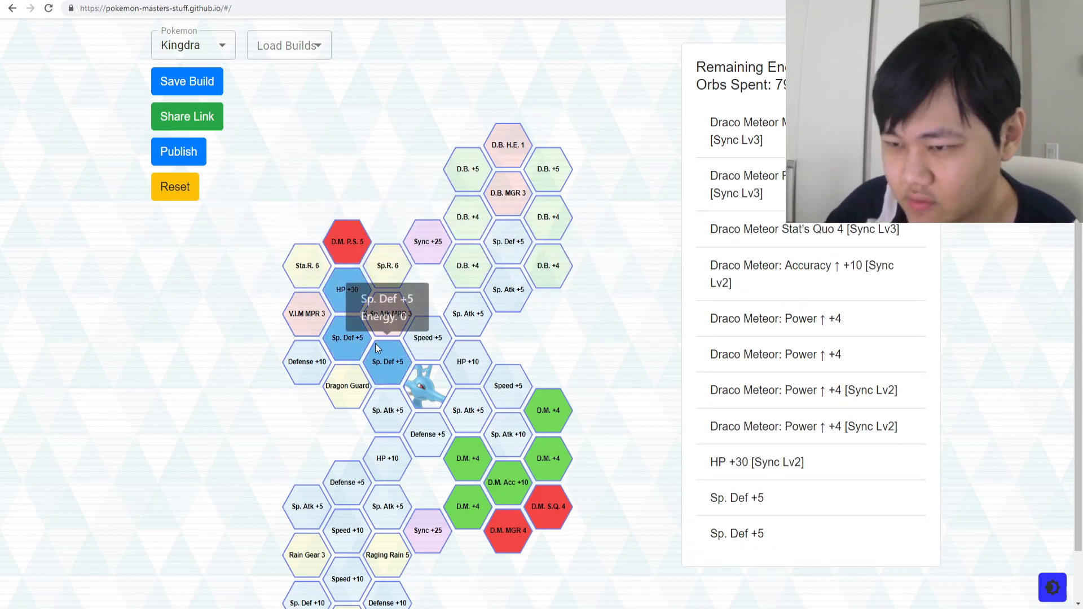
pyautogui.click(551, 409)
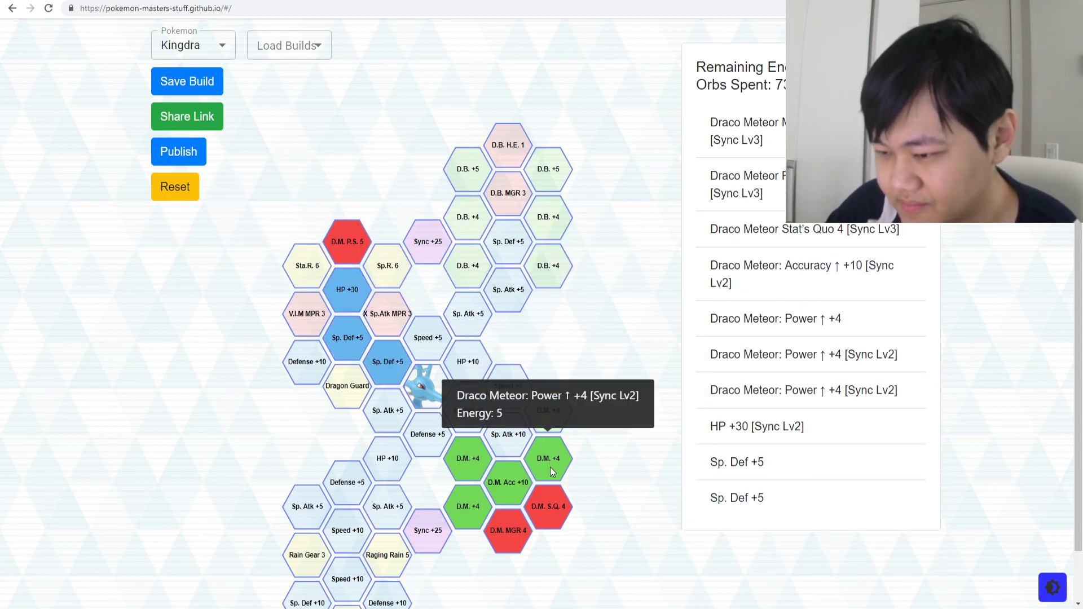
pyautogui.click(550, 467)
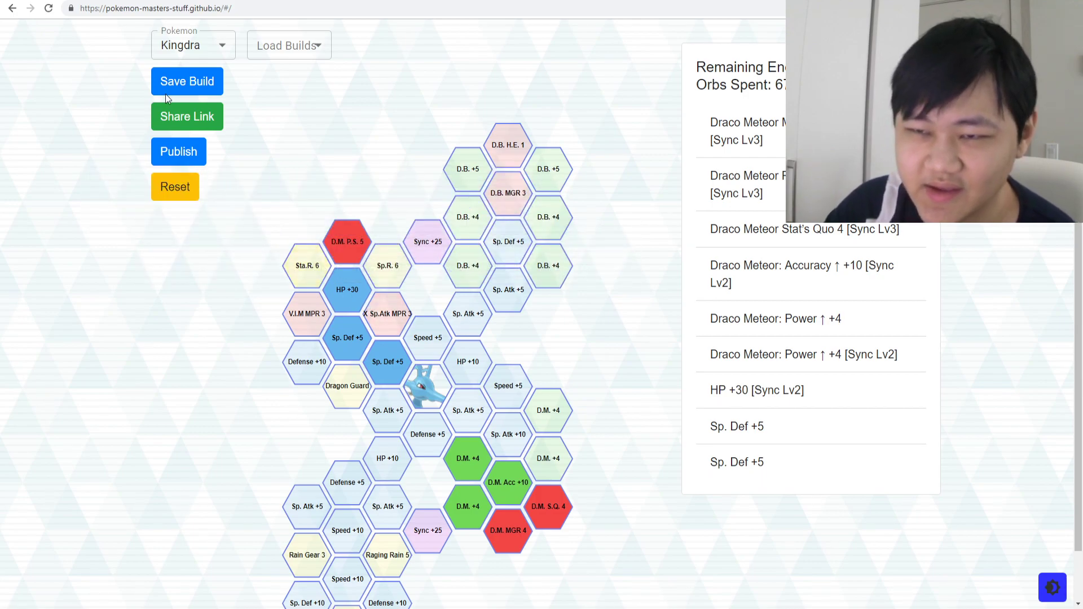
# Step: Switch to Liepard and activate the upper path of HP +10, Sp. Atk +5 and Ridicure 2
pyautogui.scroll(1, 203, 97)
pyautogui.click(212, 97)
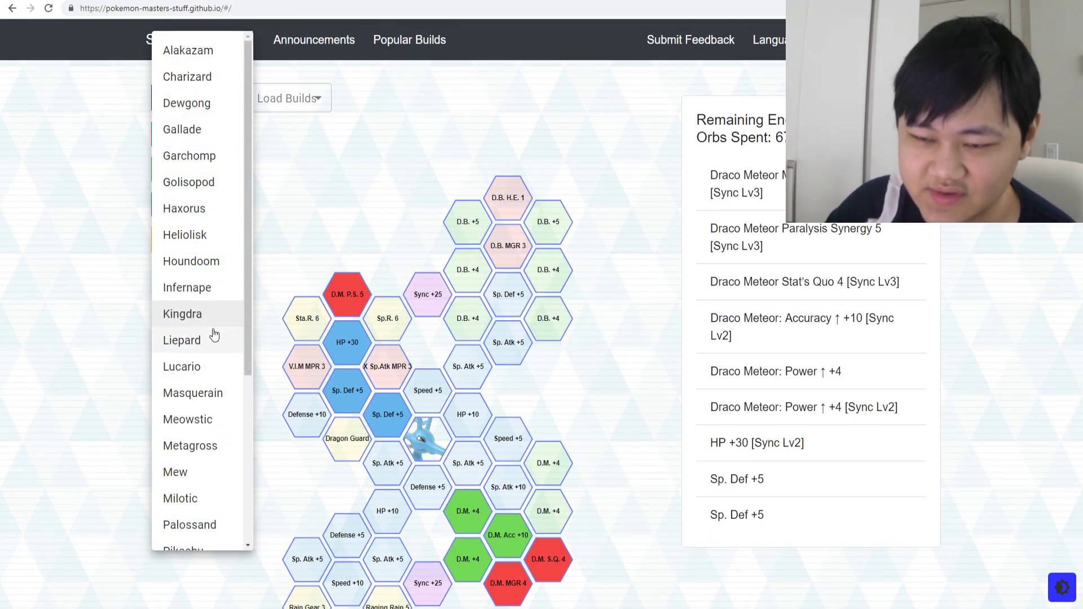
pyautogui.click(203, 342)
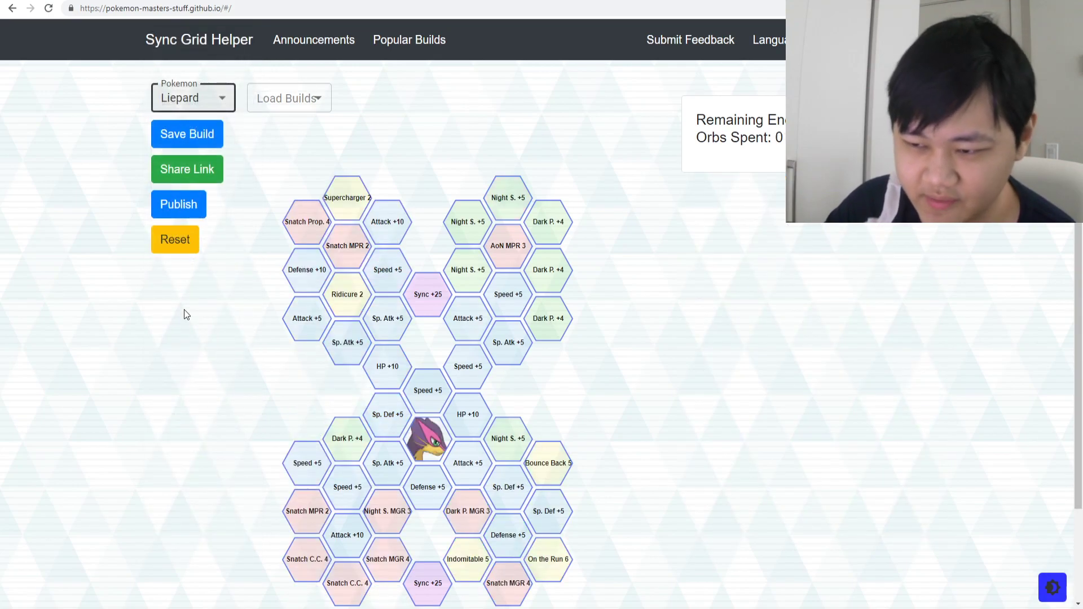
pyautogui.scroll(-2, 325, 179)
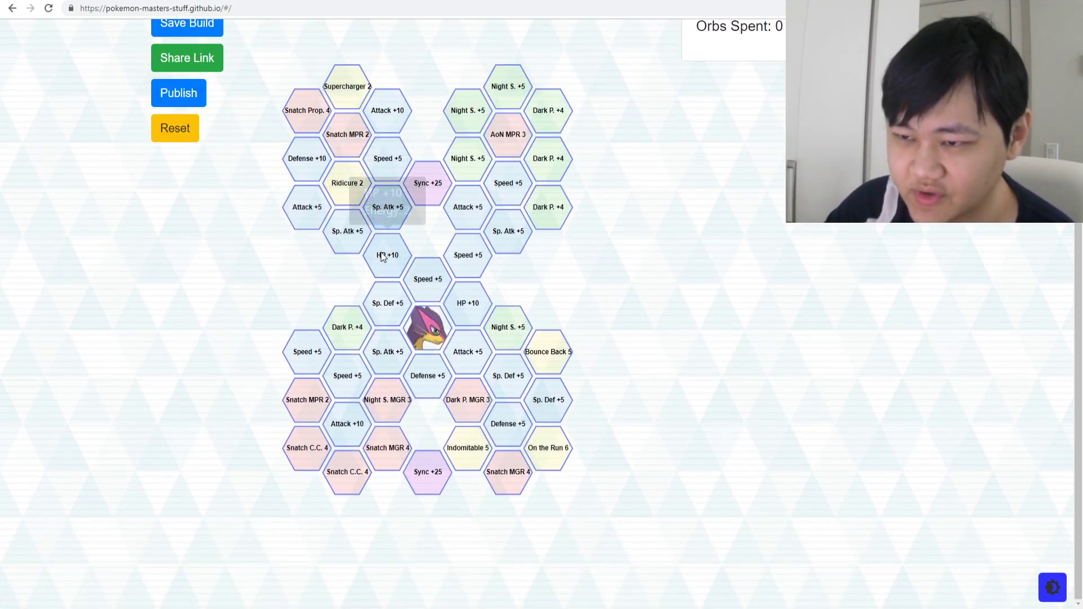
pyautogui.click(388, 254)
pyautogui.click(379, 203)
pyautogui.click(350, 183)
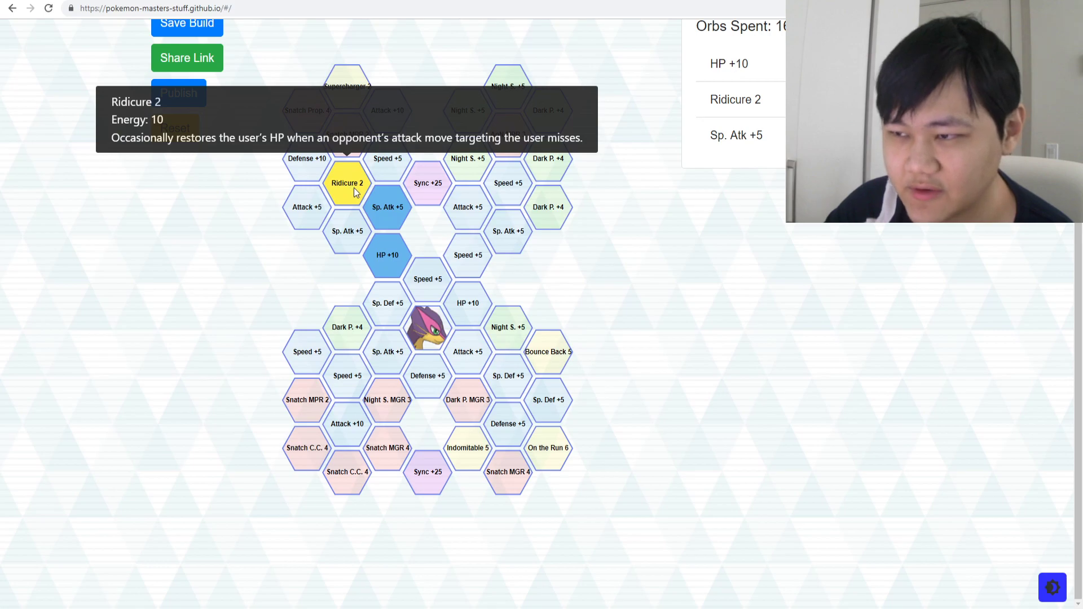
pyautogui.scroll(1, 350, 188)
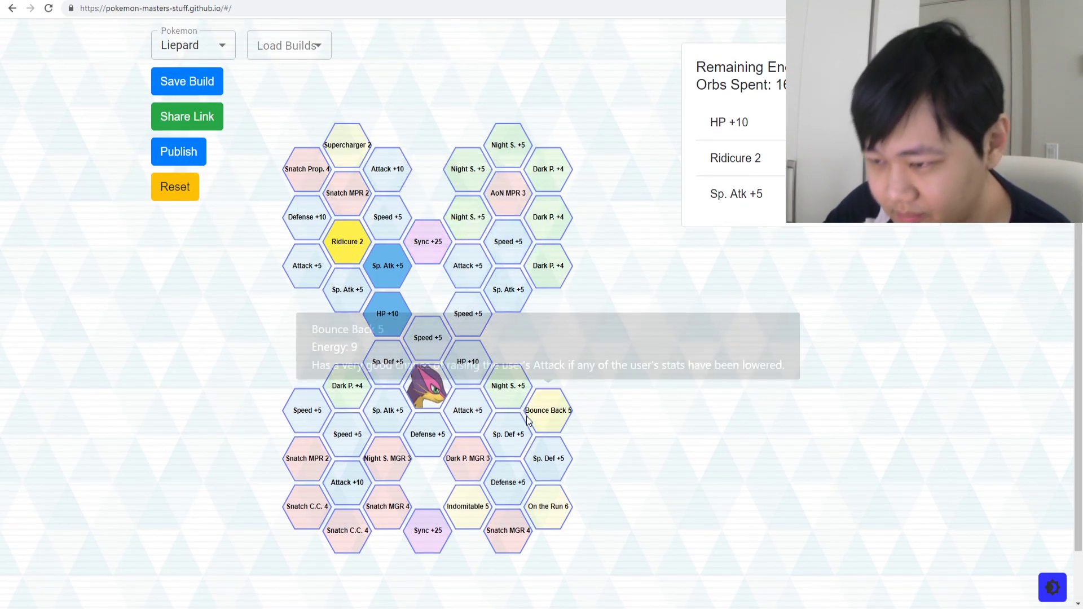
# Step: Activate Liepard's Attack +5, Sp. Def +5, lower Defense +5 and On the Run 6 tiles
pyautogui.click(465, 420)
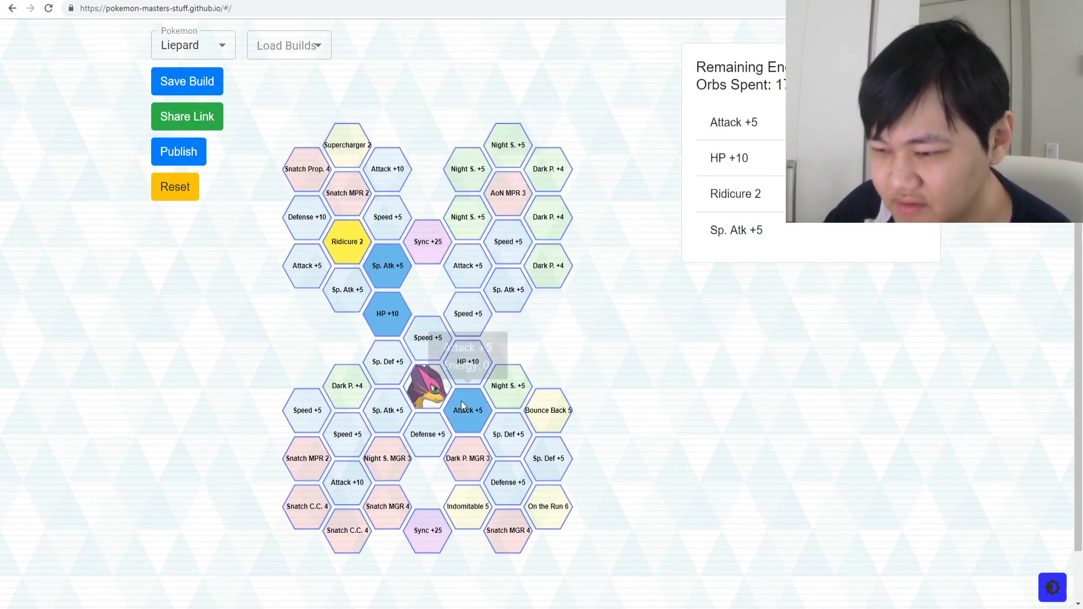
pyautogui.click(507, 438)
pyautogui.click(508, 481)
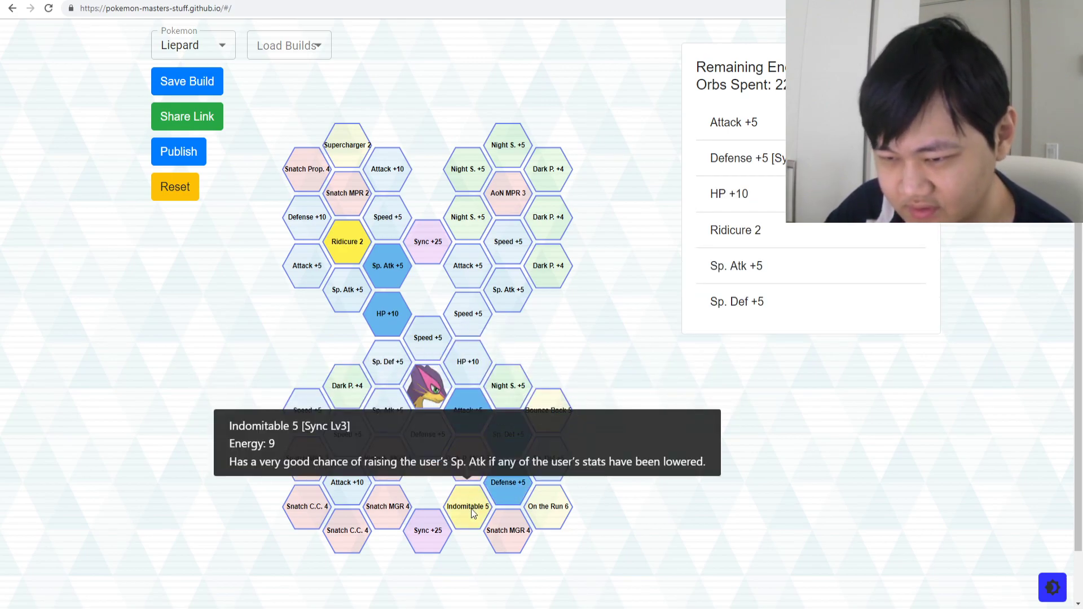
pyautogui.click(547, 509)
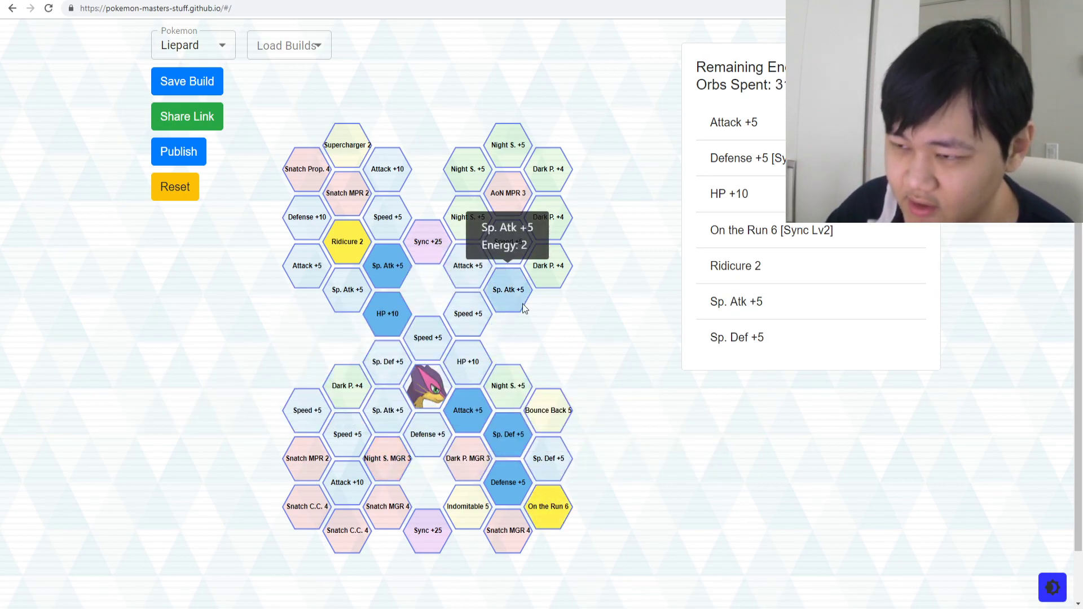
# Step: Remove On the Run 6, the lower Defense +5 and the adjoining Sp. Def +5 from Liepard's build
pyautogui.click(539, 500)
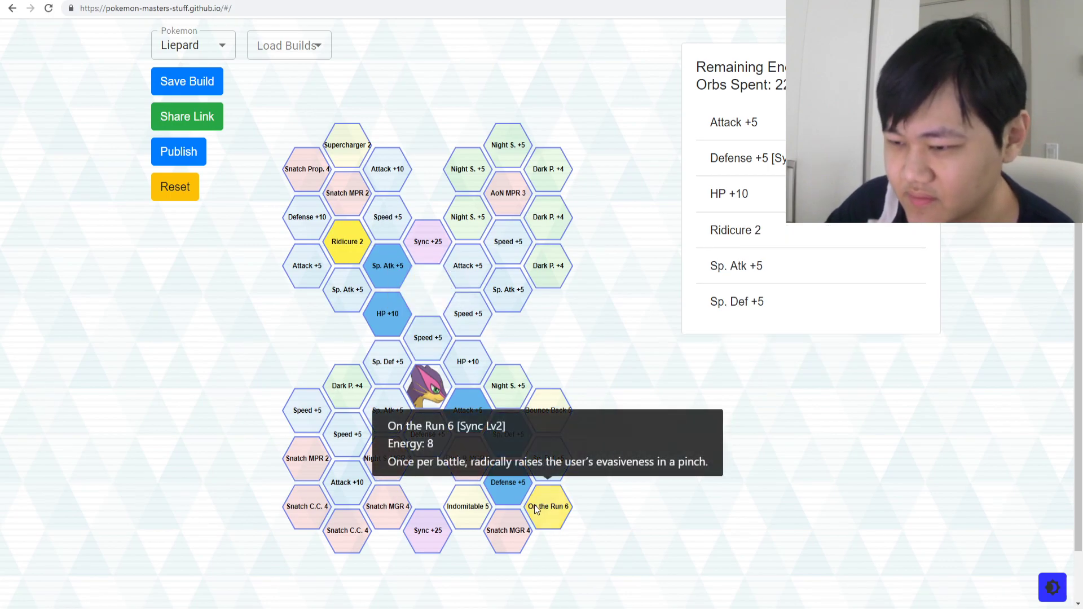
pyautogui.click(515, 473)
pyautogui.click(520, 454)
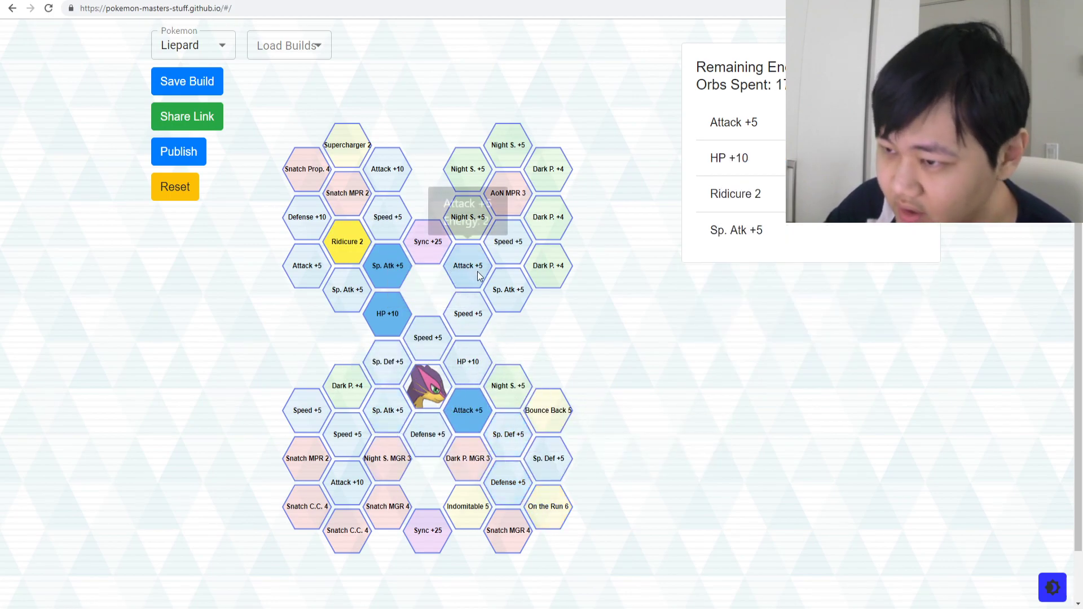
# Step: Activate Liepard's upper Snatch MP Refresh 2 and the Speed +5, Attack +5, Speed +5 path to All or Nothing! MP Refresh 3
pyautogui.click(353, 186)
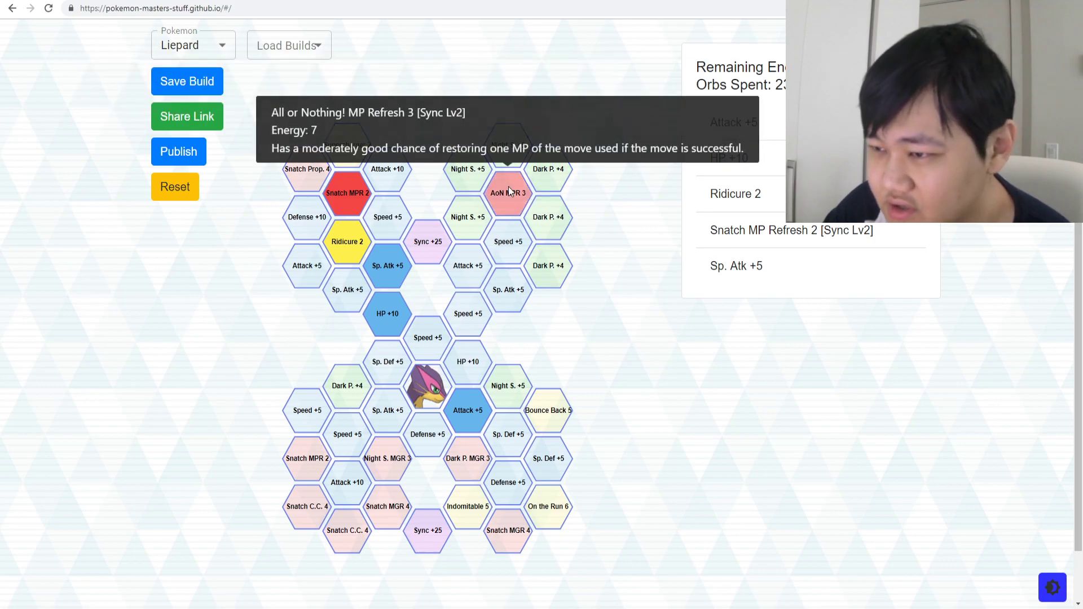
pyautogui.click(475, 314)
pyautogui.click(487, 260)
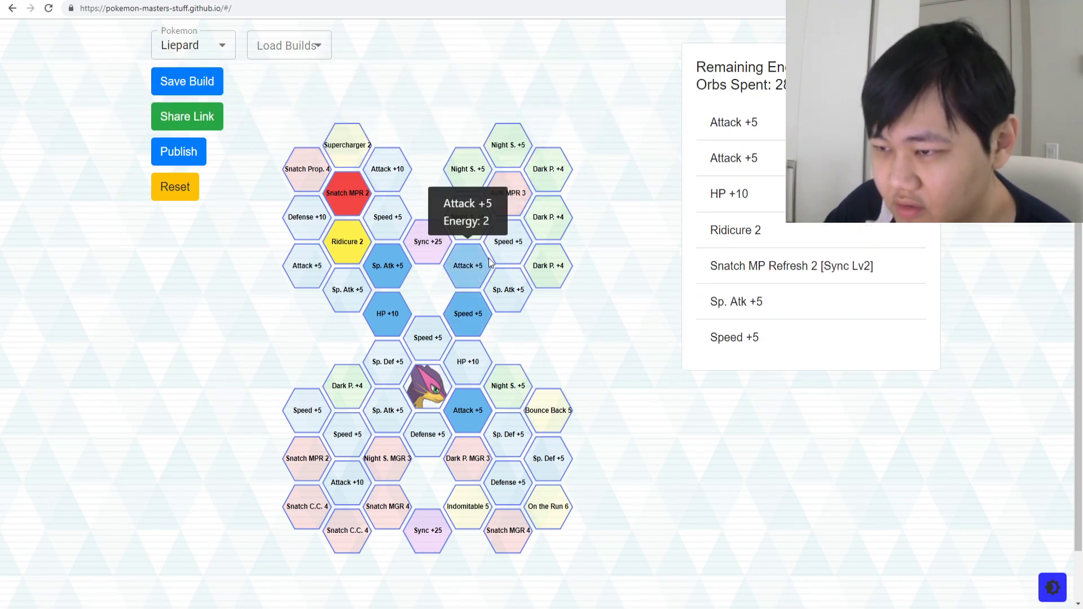
pyautogui.click(499, 239)
pyautogui.click(502, 211)
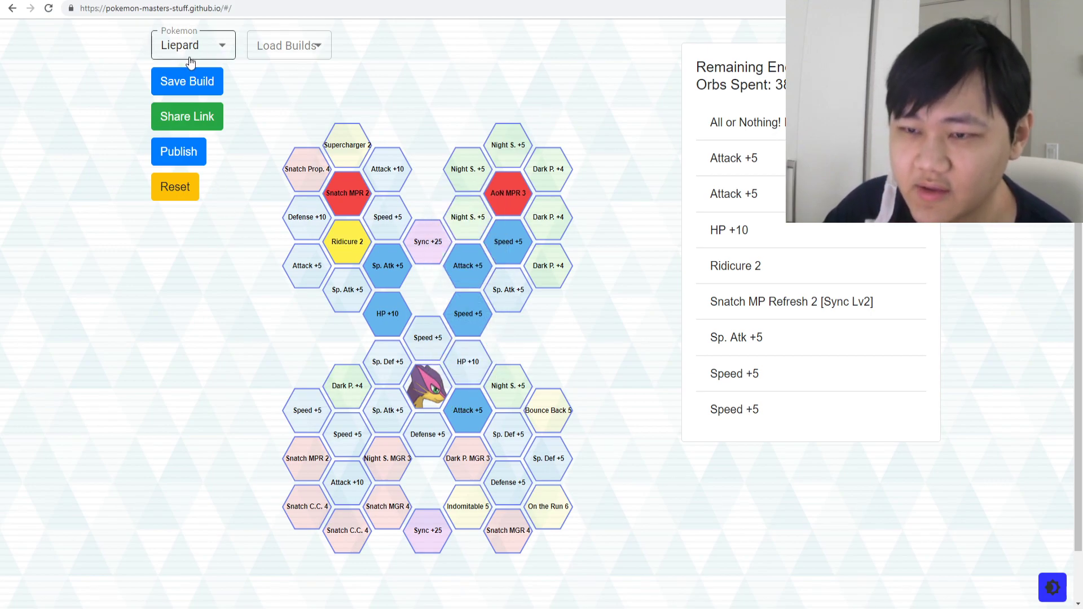
# Step: Activate Liepard's lower Sp. Atk +5, Speed +5, Attack +10, both Snatch Catalytic Cure 4 tiles and the lower Snatch MP Refresh 2
pyautogui.click(375, 412)
pyautogui.click(361, 449)
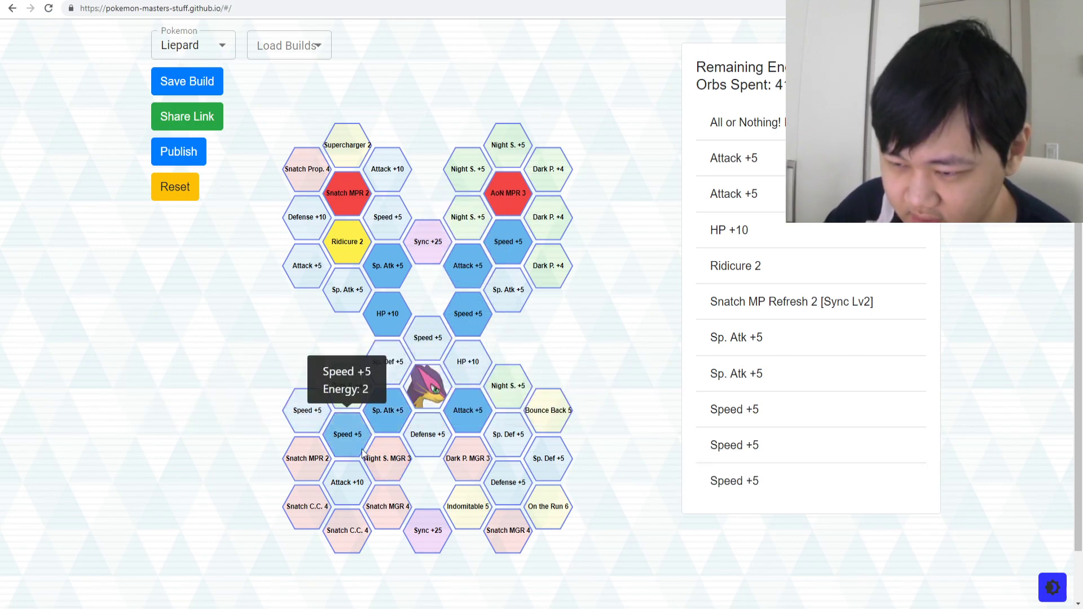
pyautogui.click(345, 485)
pyautogui.click(353, 540)
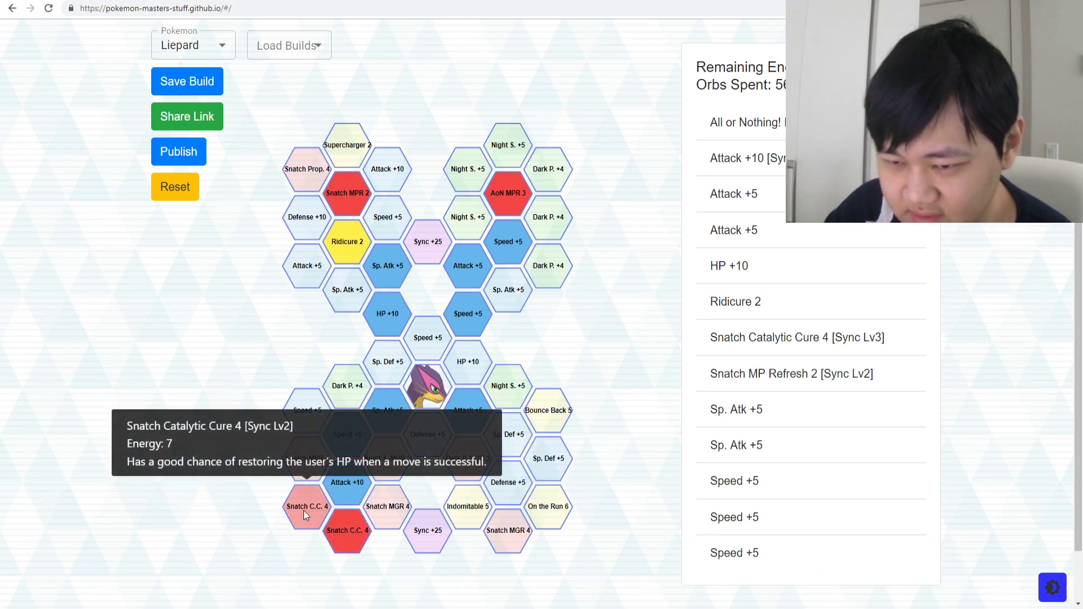
pyautogui.click(304, 510)
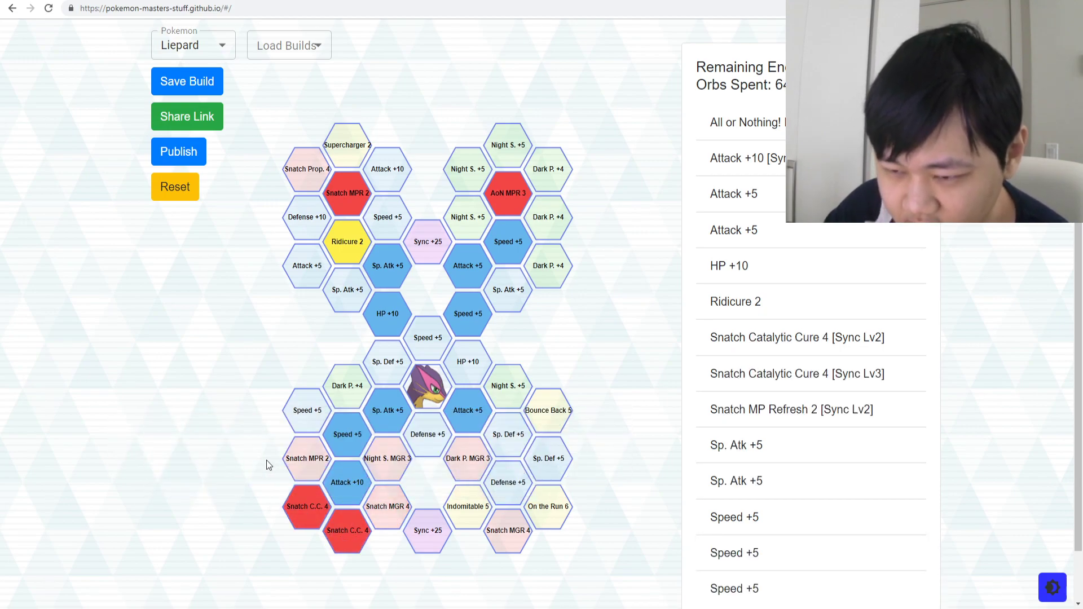
pyautogui.click(325, 457)
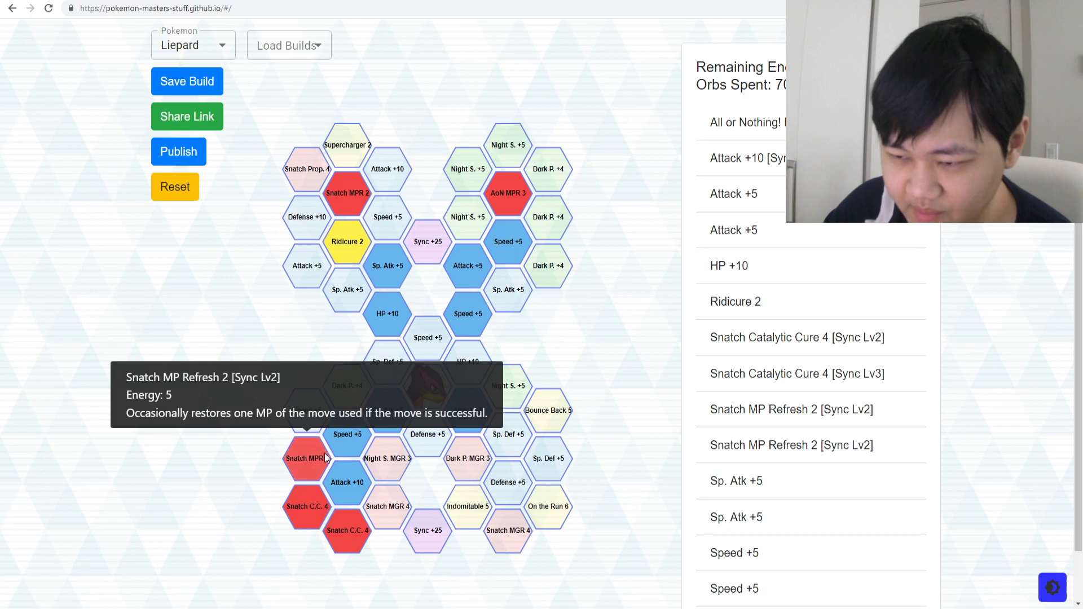
# Step: Switch to Lucario and activate the surrounding ring of Speed +5, Sp. Def +5, Sp. Atk +5, Defense +5, Attack +5 and HP +10
pyautogui.scroll(1, 440, 311)
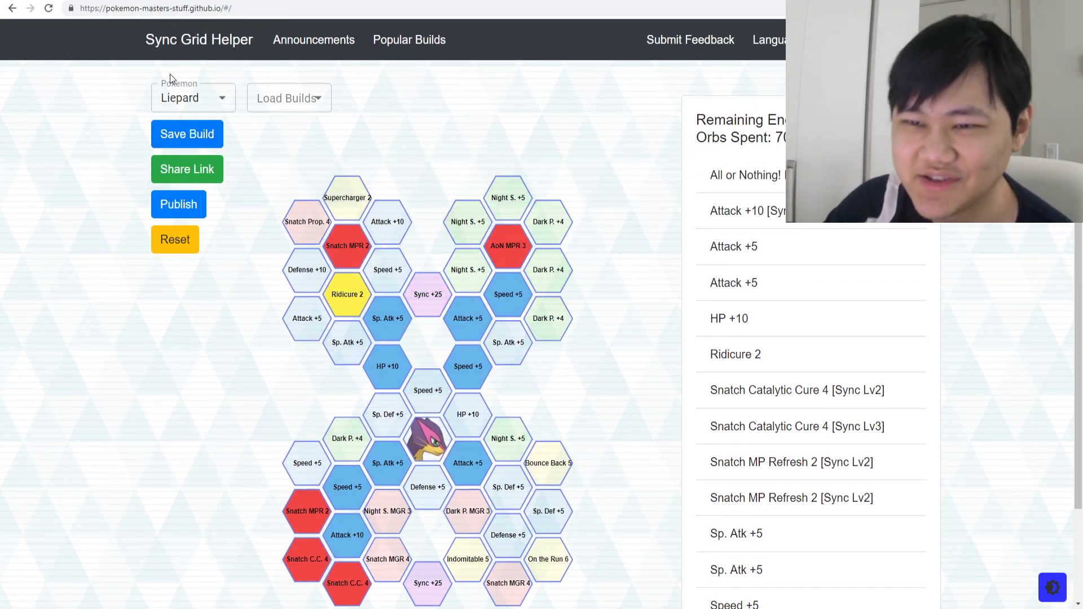
pyautogui.click(189, 101)
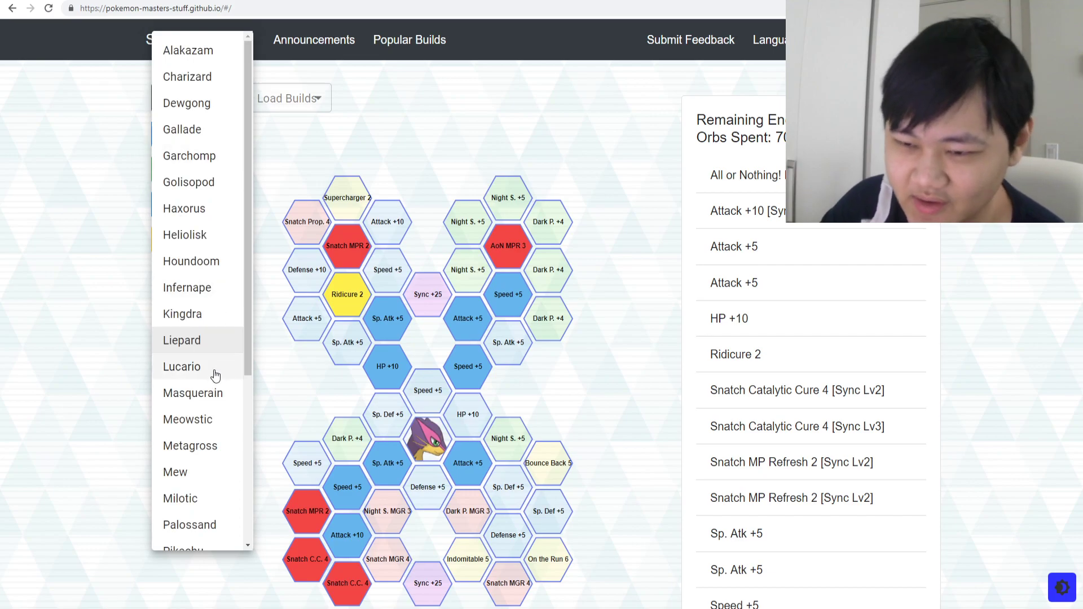
pyautogui.scroll(-2, 195, 282)
pyautogui.click(188, 246)
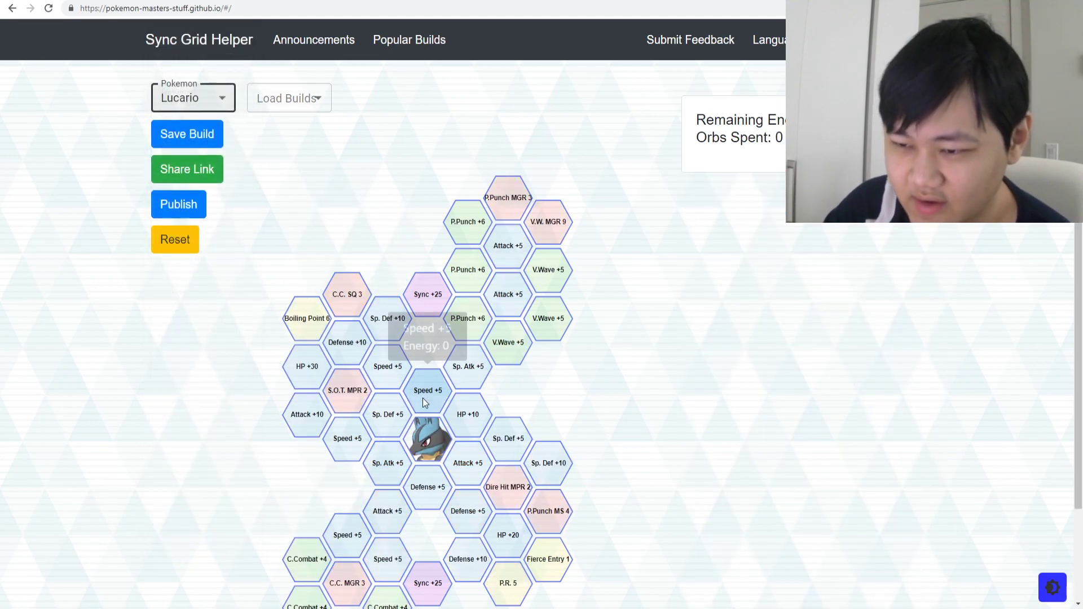
pyautogui.scroll(-1, 423, 367)
pyautogui.click(426, 332)
pyautogui.click(385, 361)
pyautogui.click(405, 409)
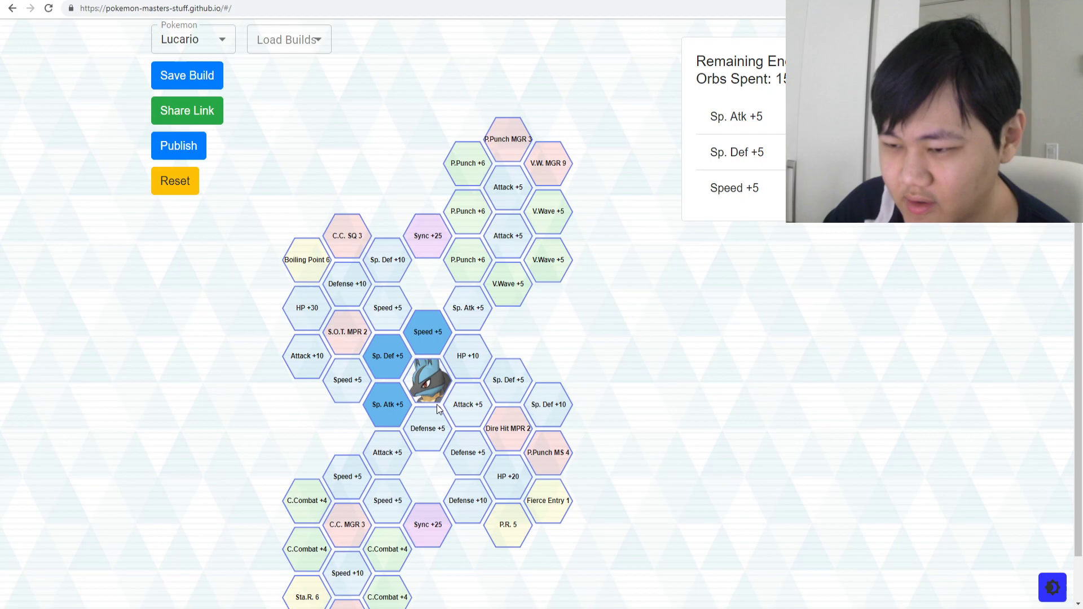
pyautogui.click(451, 424)
pyautogui.click(466, 404)
pyautogui.click(462, 364)
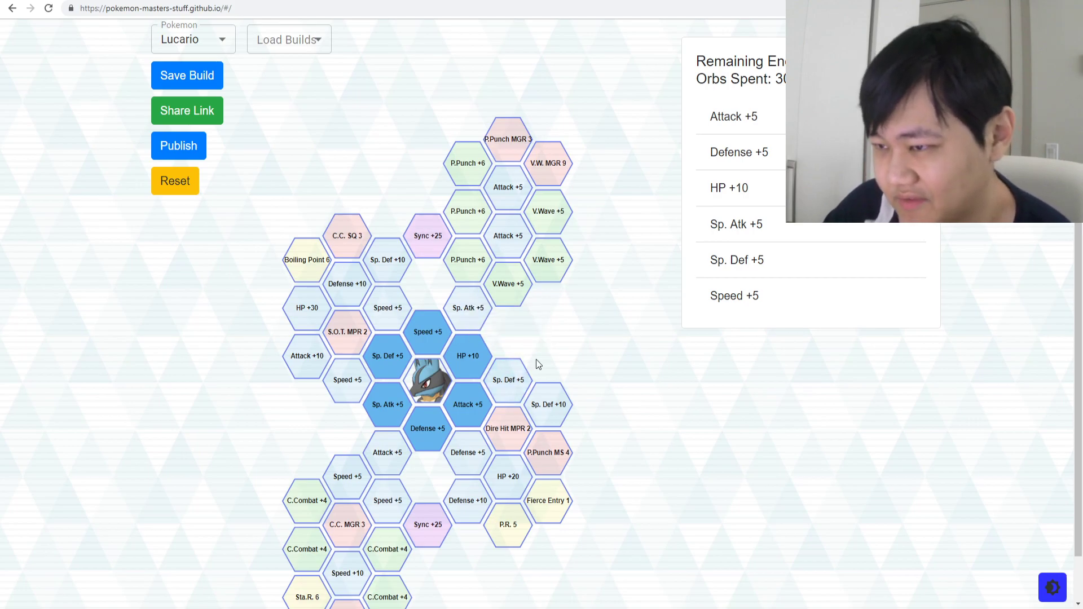
# Step: Activate Lucario's upper path of Speed +5, Sp. Def +10 and Close Combat Stat's Quo 3
pyautogui.click(388, 327)
pyautogui.click(384, 260)
pyautogui.click(346, 242)
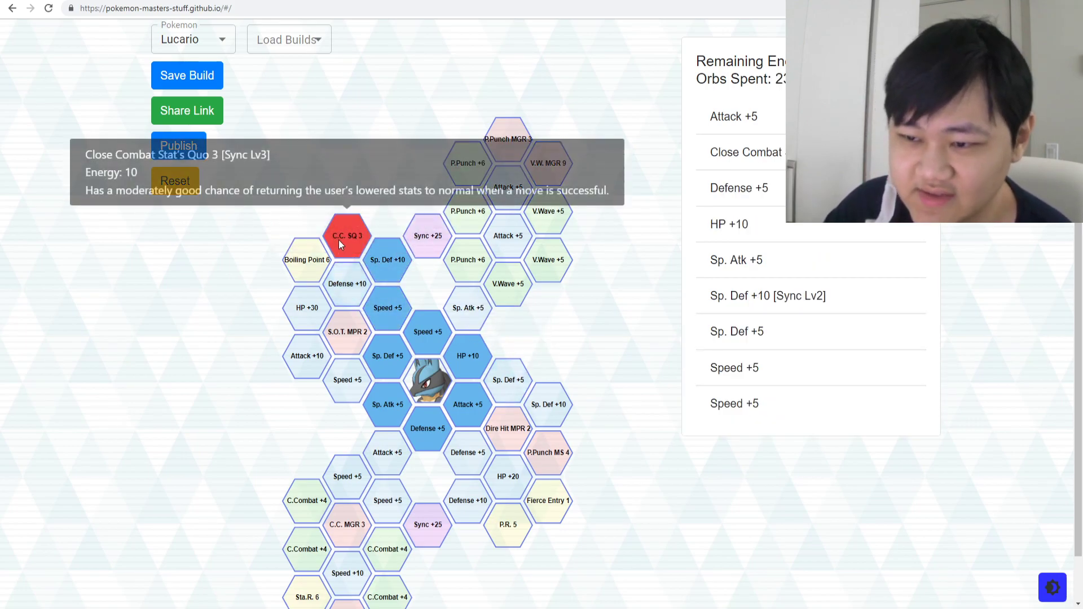
# Step: Activate Lucario's lower Attack +5, Speed +5, Close Combat Move Gauge Refresh 3, all four Close Combat Power +4 tiles and Dire Hit MP Refresh 2
pyautogui.scroll(-1, 390, 380)
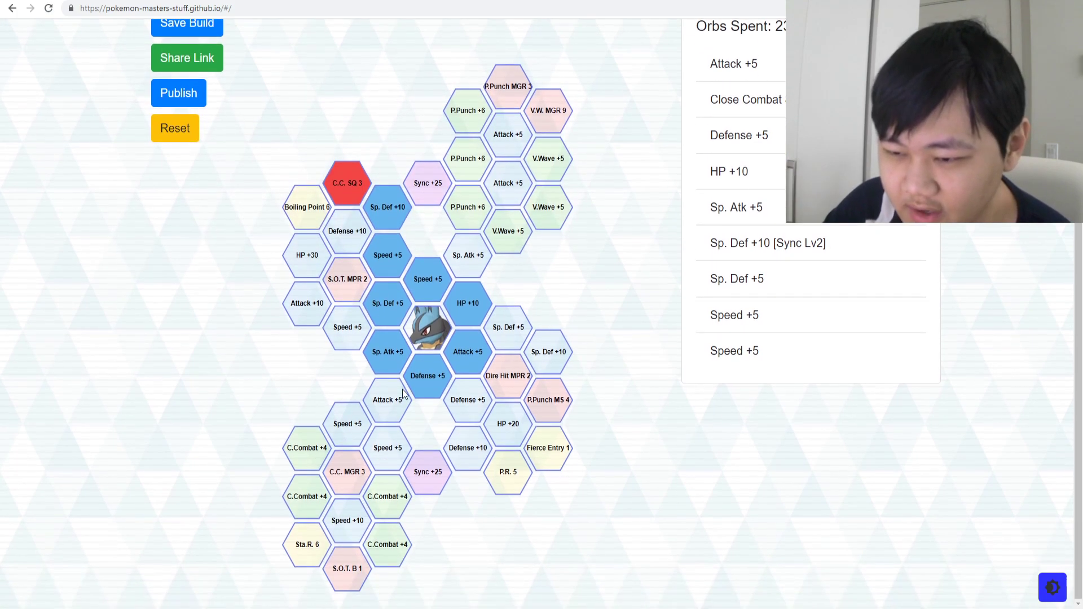
pyautogui.click(391, 403)
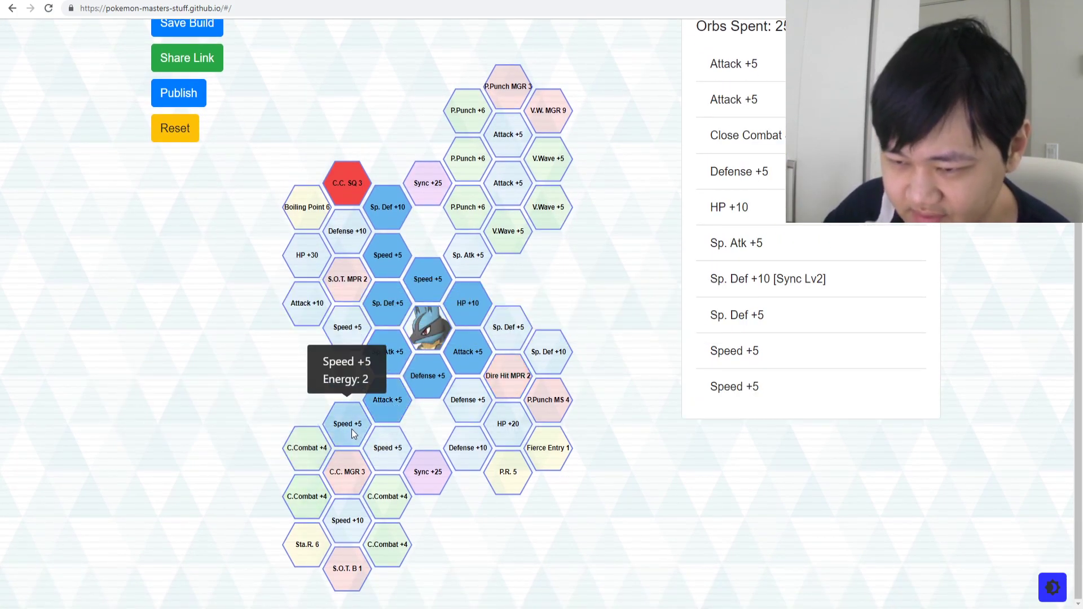
pyautogui.click(350, 428)
pyautogui.click(343, 475)
pyautogui.click(307, 452)
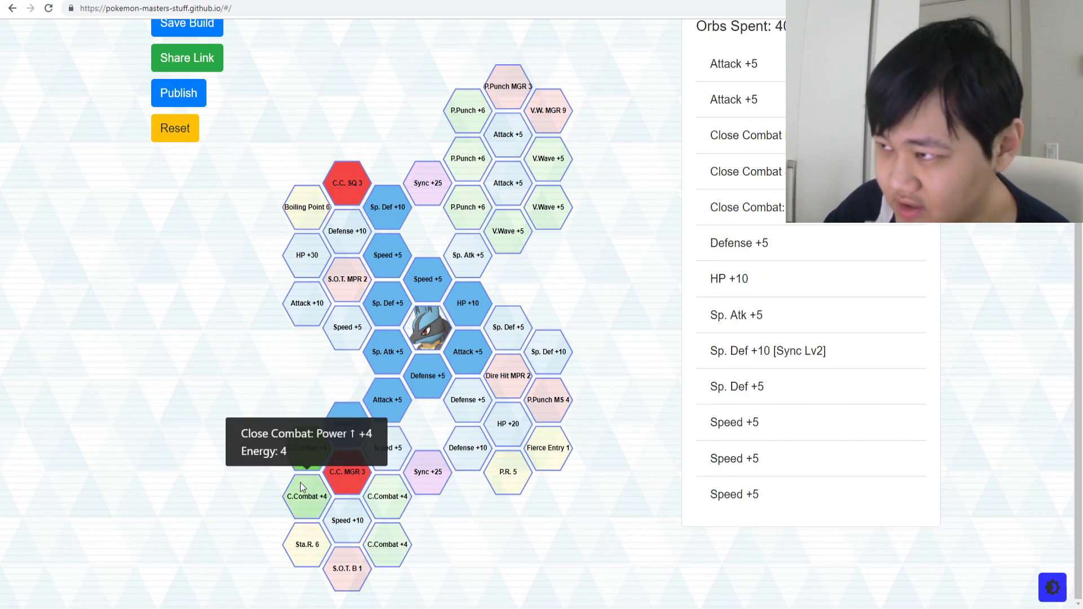
pyautogui.click(300, 484)
pyautogui.click(381, 489)
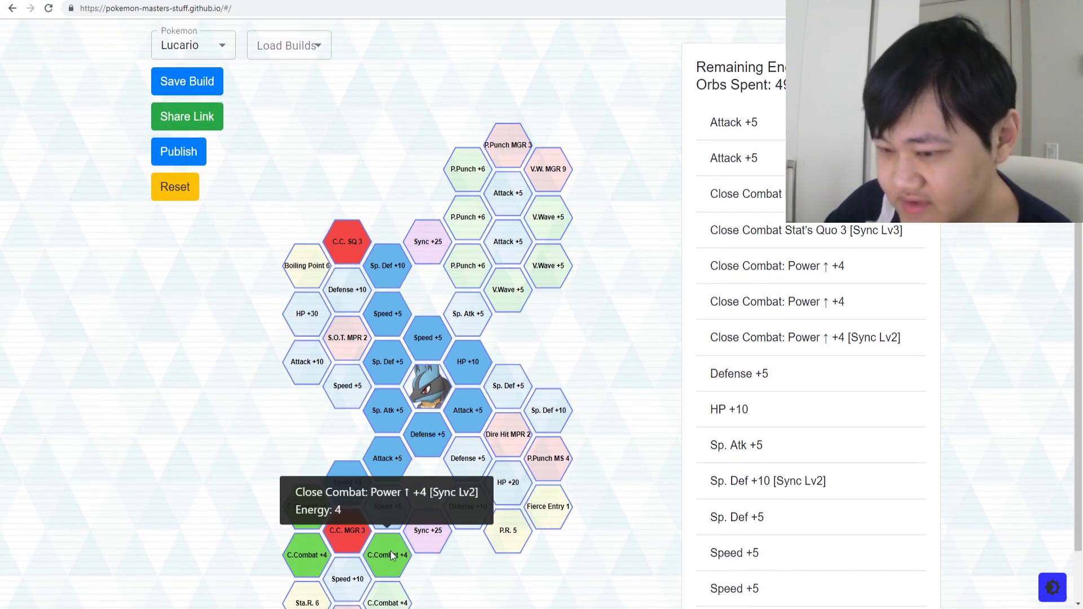
pyautogui.click(374, 552)
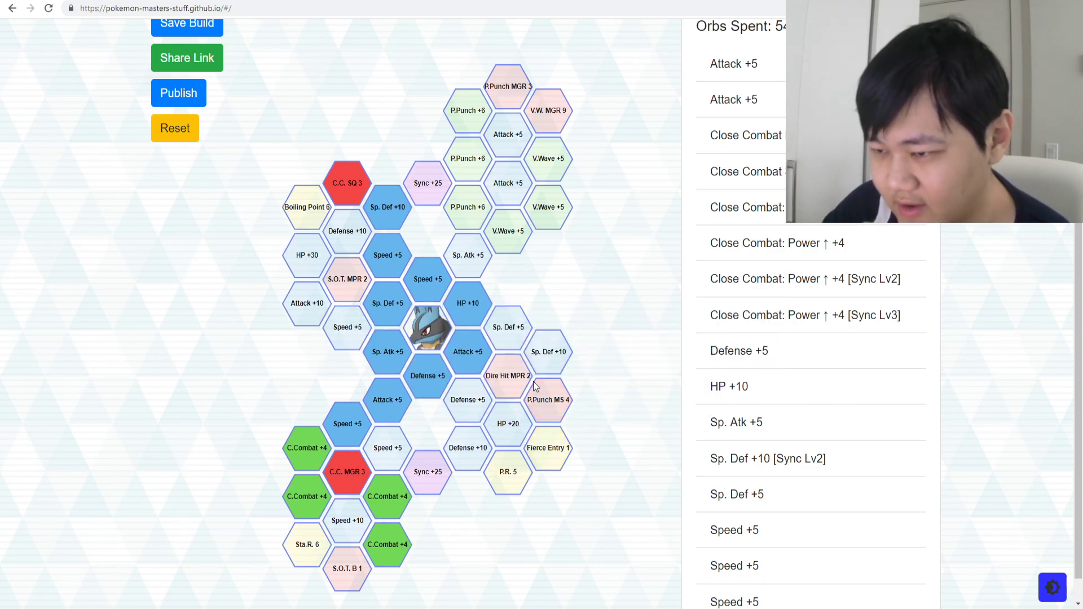
pyautogui.click(516, 375)
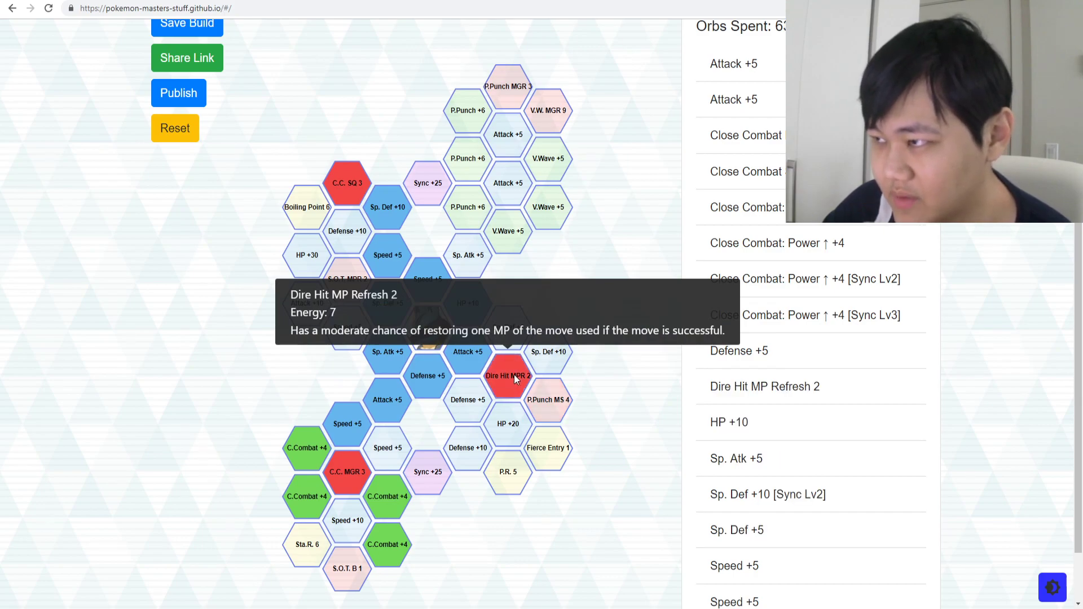
# Step: Switch to Masquerain and activate HP +10, three Struggle Bug Power +5 tiles leading up to First Aid 4, and Struggle Bug Move Gauge Refresh 3
pyautogui.scroll(2, 510, 375)
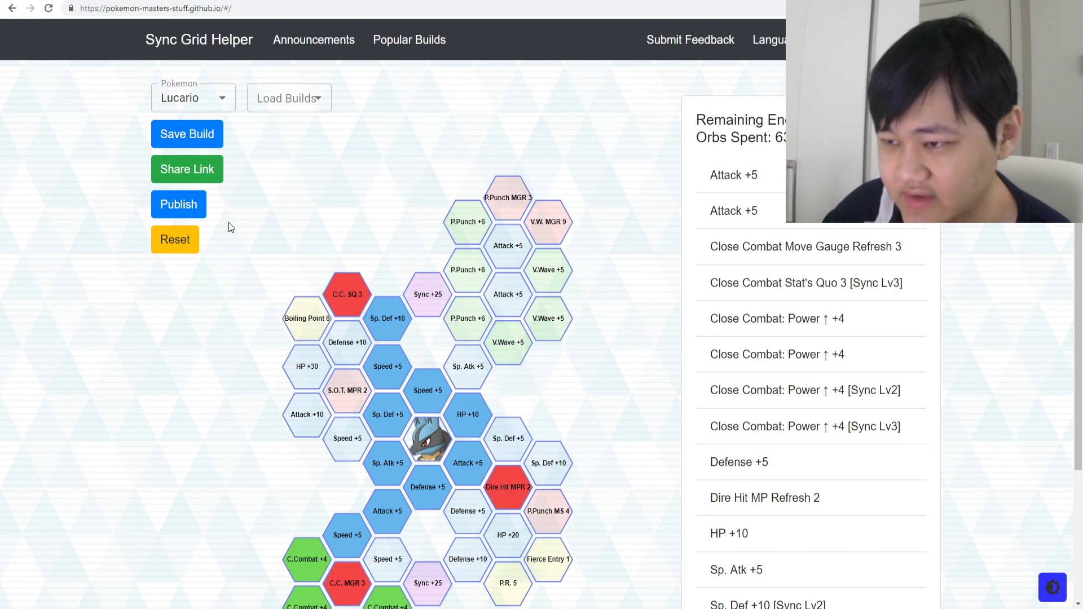
pyautogui.click(218, 99)
pyautogui.click(187, 402)
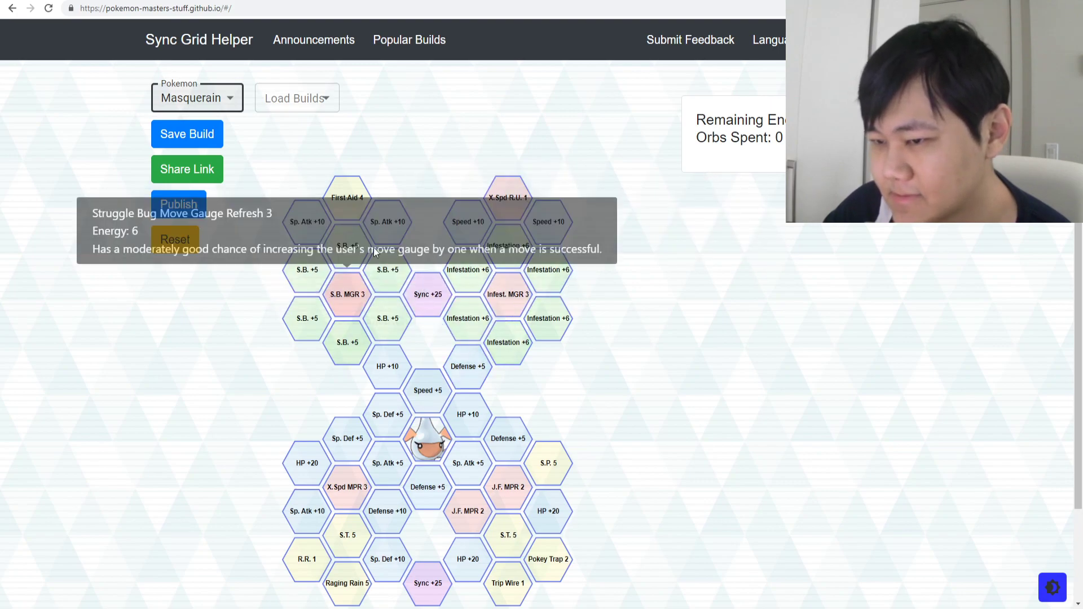
pyautogui.moveTo(361, 203)
pyautogui.click(387, 366)
pyautogui.click(388, 318)
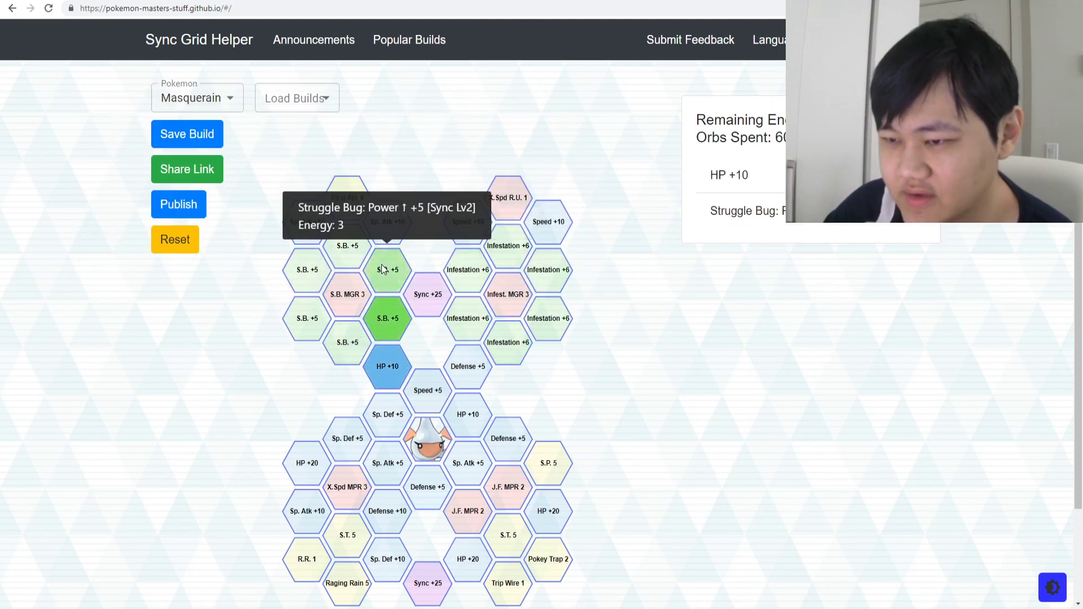
pyautogui.click(388, 270)
pyautogui.click(347, 245)
pyautogui.click(338, 194)
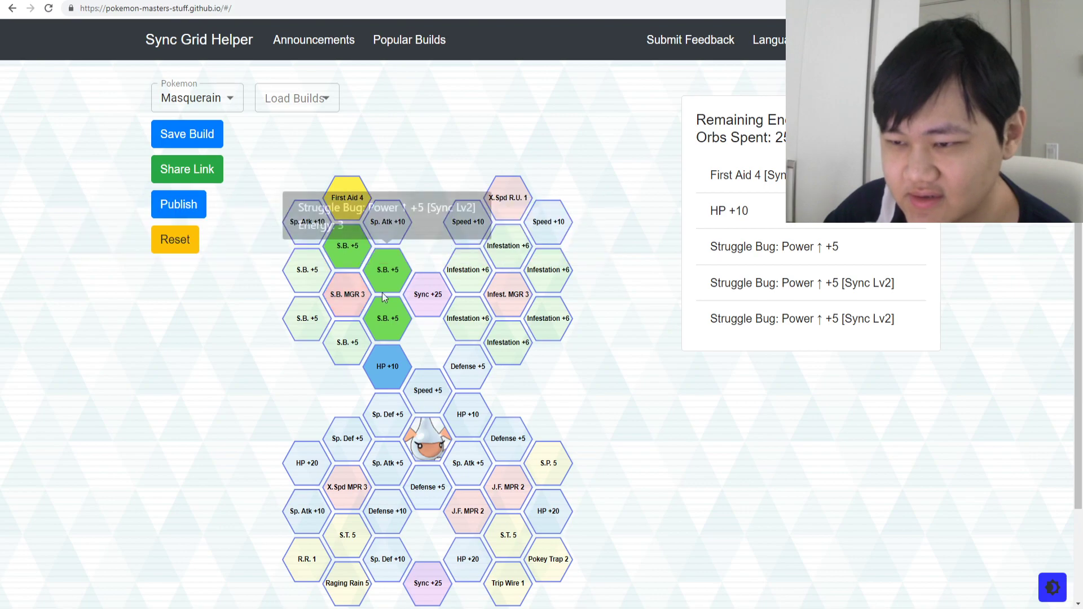
pyautogui.click(343, 298)
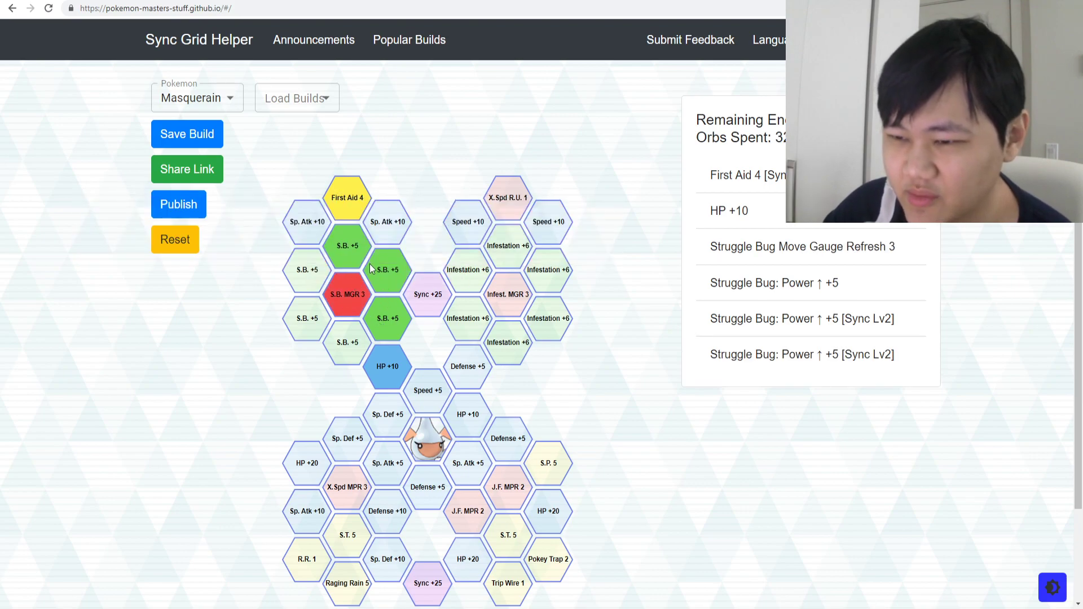
# Step: Remove First Aid 4 and the two upper Struggle Bug Power +5 tiles from Masquerain's build
pyautogui.click(390, 270)
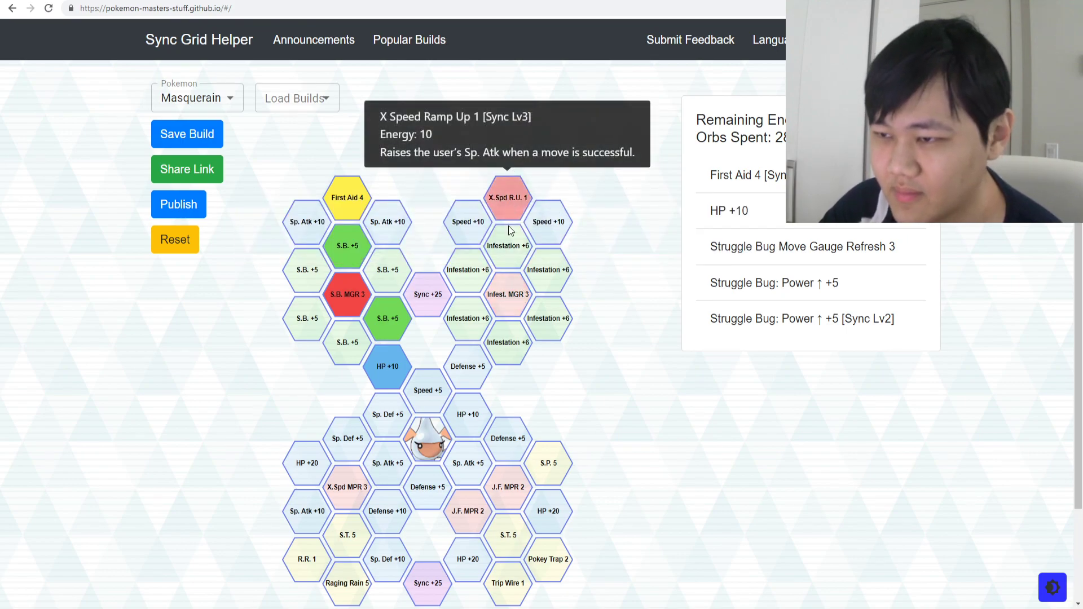
pyautogui.scroll(-2, 509, 306)
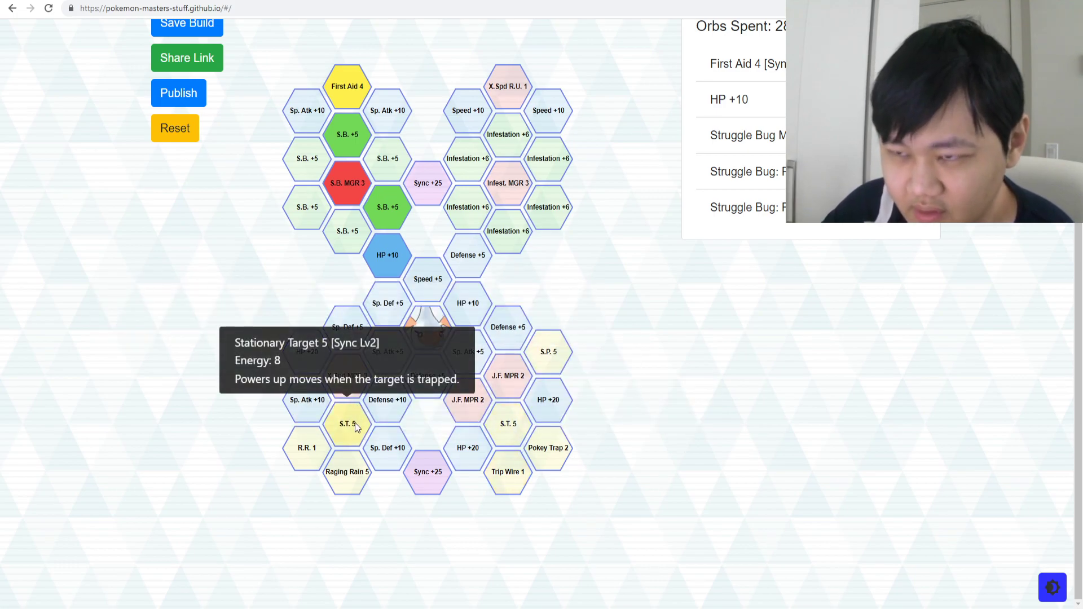
pyautogui.scroll(1, 346, 186)
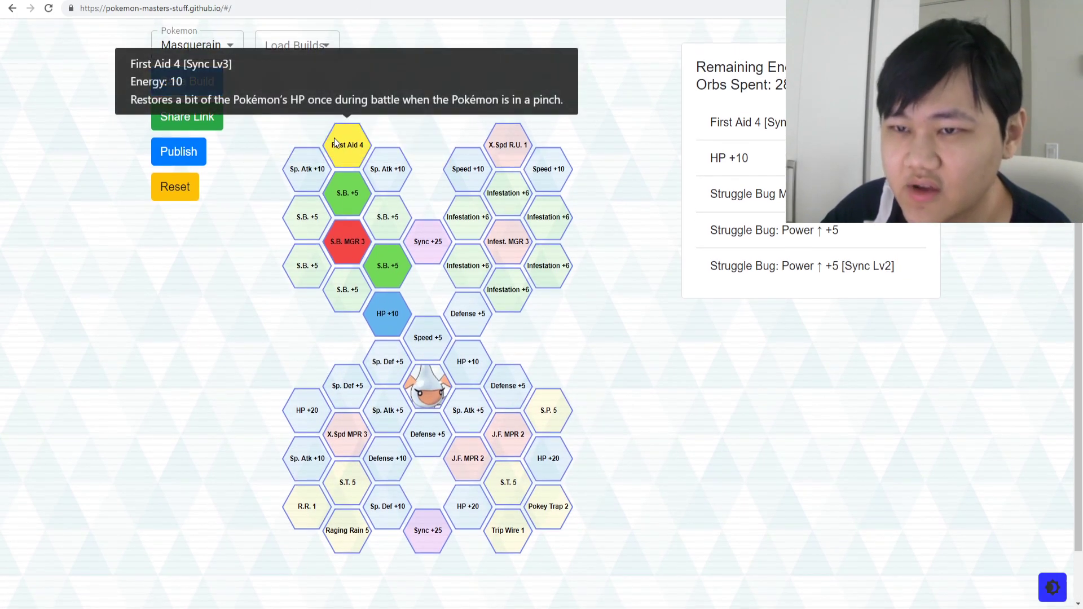
pyautogui.click(338, 152)
pyautogui.click(346, 192)
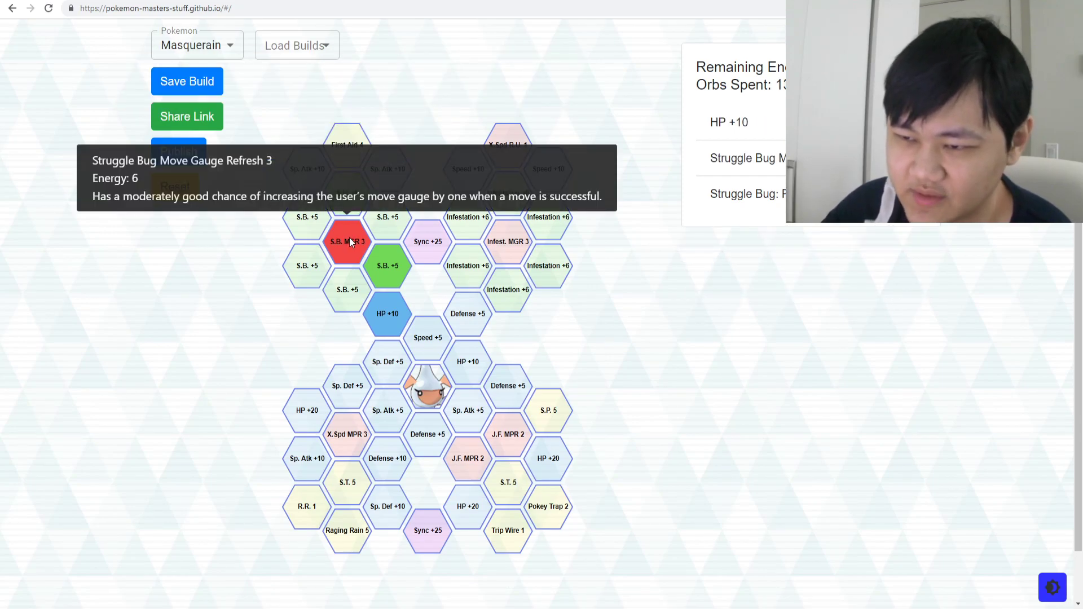
# Step: Deactivate and reactivate Masquerain's Struggle Bug Move Gauge Refresh 3 and the Struggle Bug Power +5 tile beside HP +10
pyautogui.click(350, 238)
pyautogui.click(382, 273)
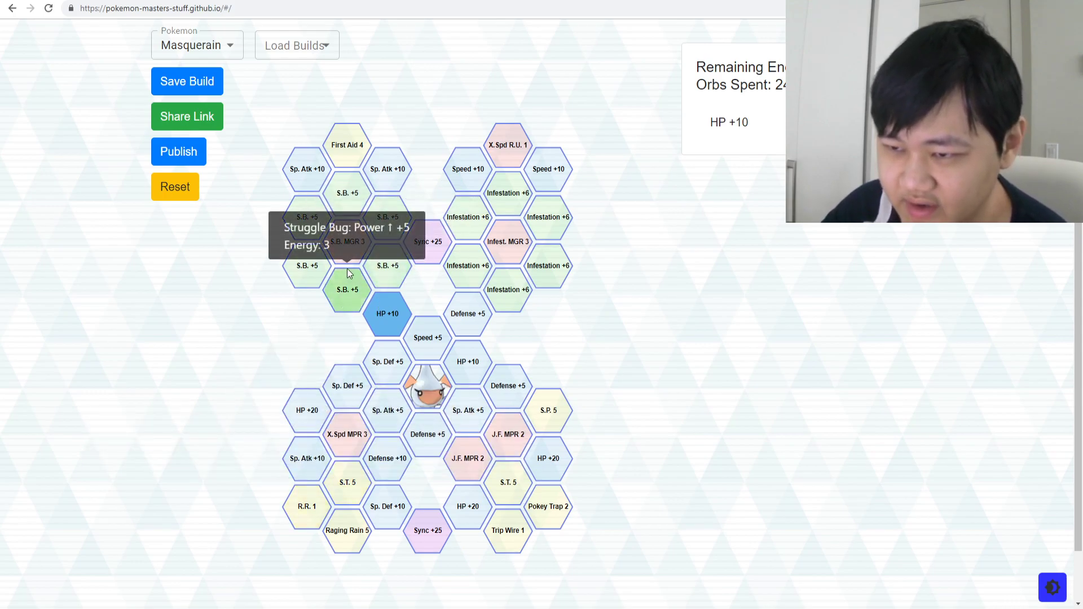
pyautogui.click(387, 266)
pyautogui.click(347, 236)
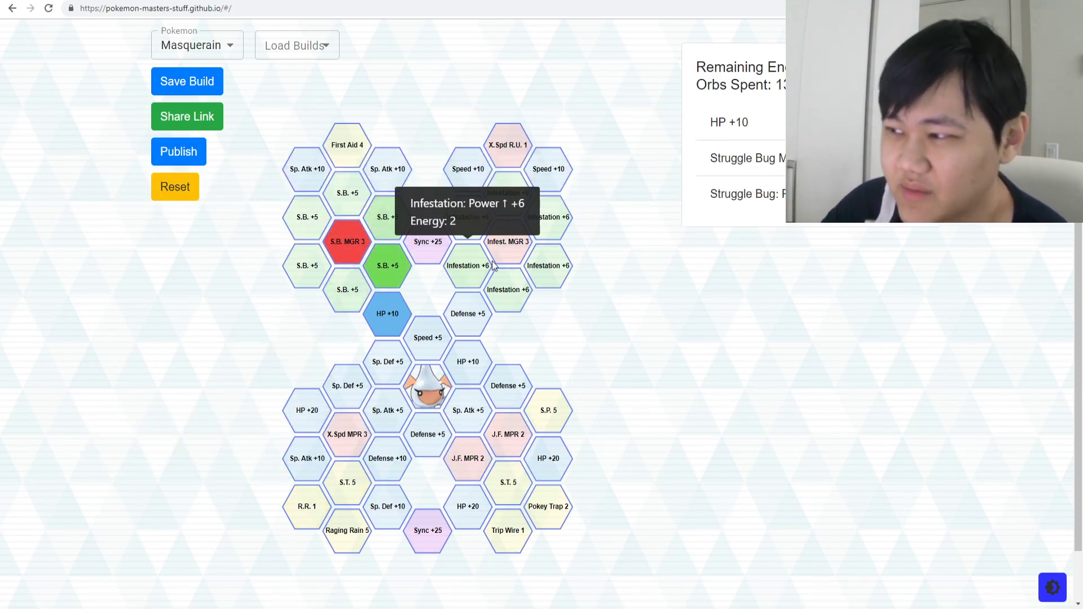
# Step: Try Masquerain's lower Sp. Atk +5 and X.Spd MPR 3 tiles, and deactivate both again
pyautogui.scroll(1, 524, 289)
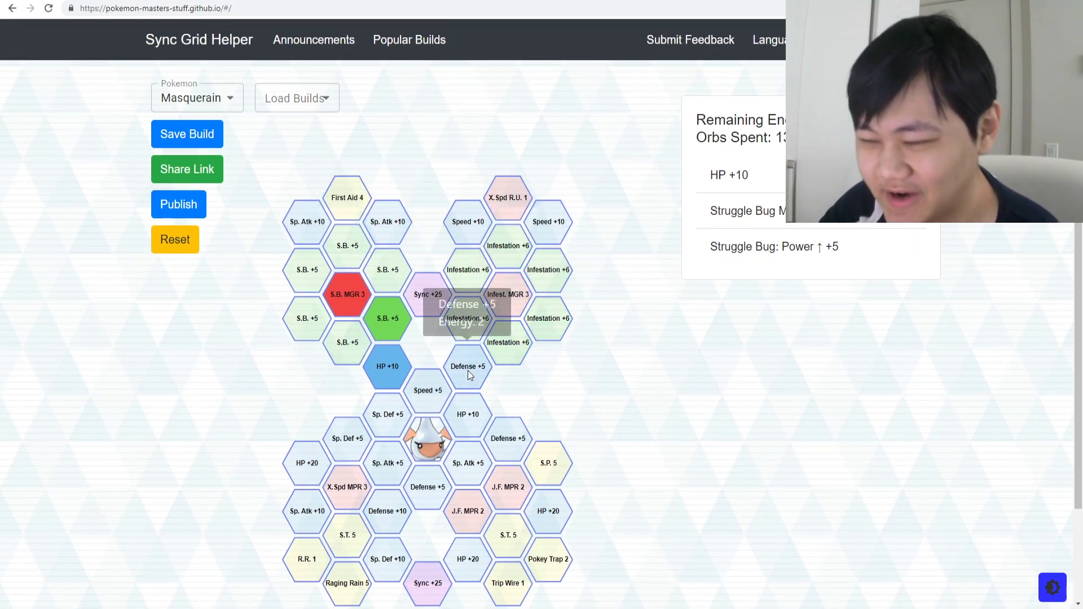
pyautogui.scroll(-1, 469, 371)
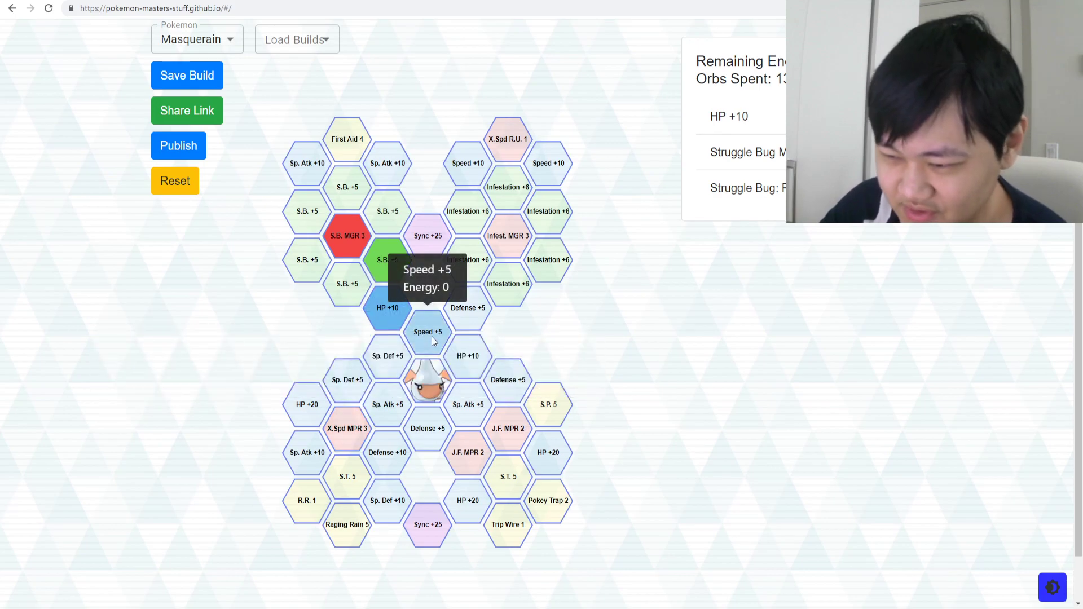
pyautogui.click(377, 415)
pyautogui.click(374, 410)
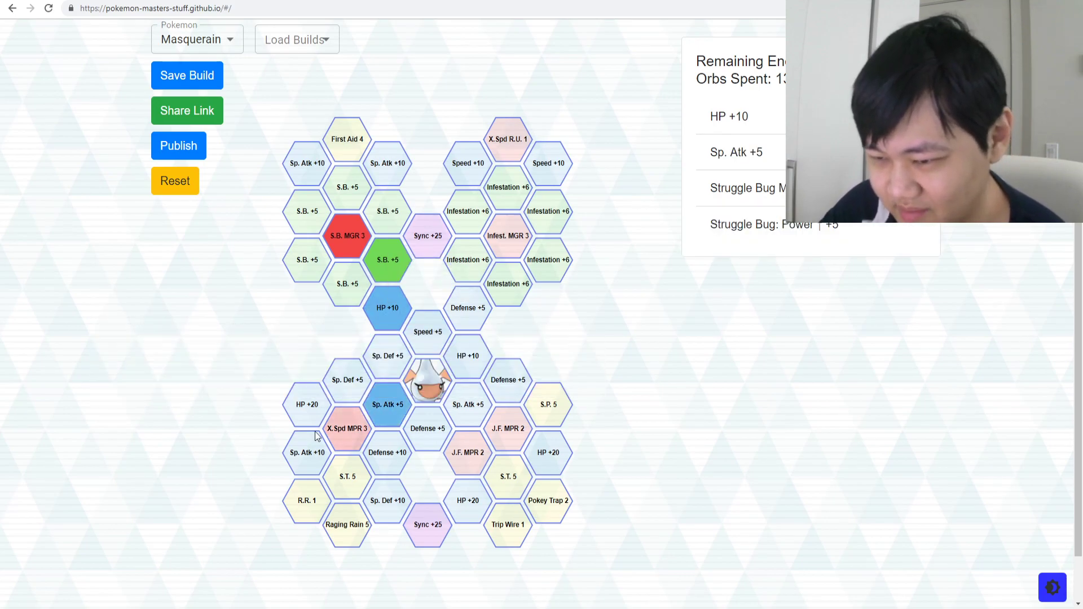
pyautogui.click(345, 428)
pyautogui.click(344, 429)
pyautogui.click(344, 429)
pyautogui.click(343, 428)
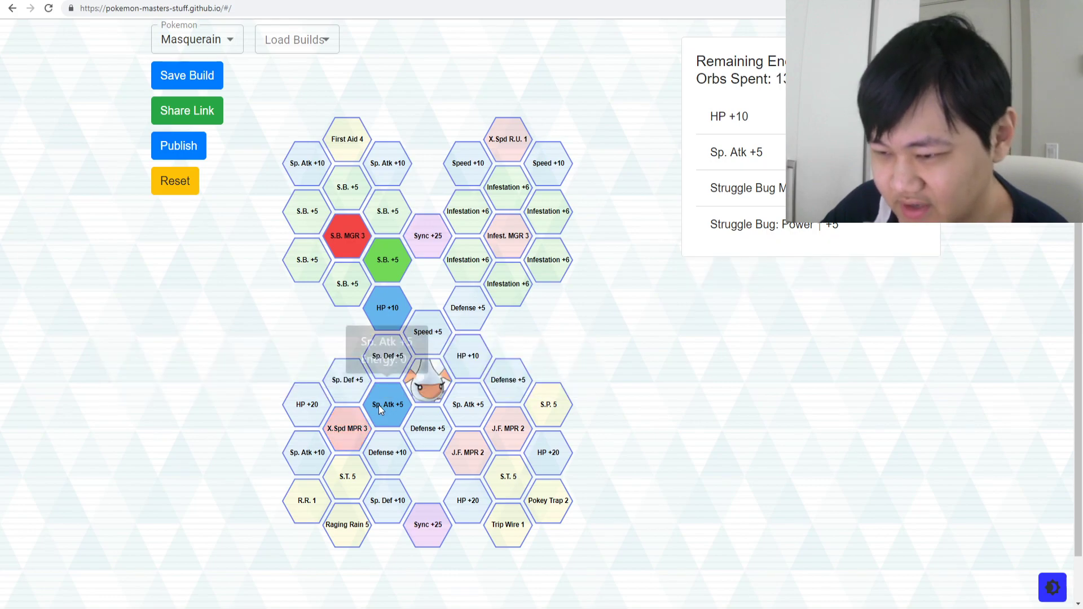
pyautogui.click(378, 406)
# Step: Try Masquerain's two Just Fantastic! MP Refresh 2 tiles and remove them from the build again
pyautogui.click(474, 448)
pyautogui.click(493, 434)
pyautogui.click(494, 436)
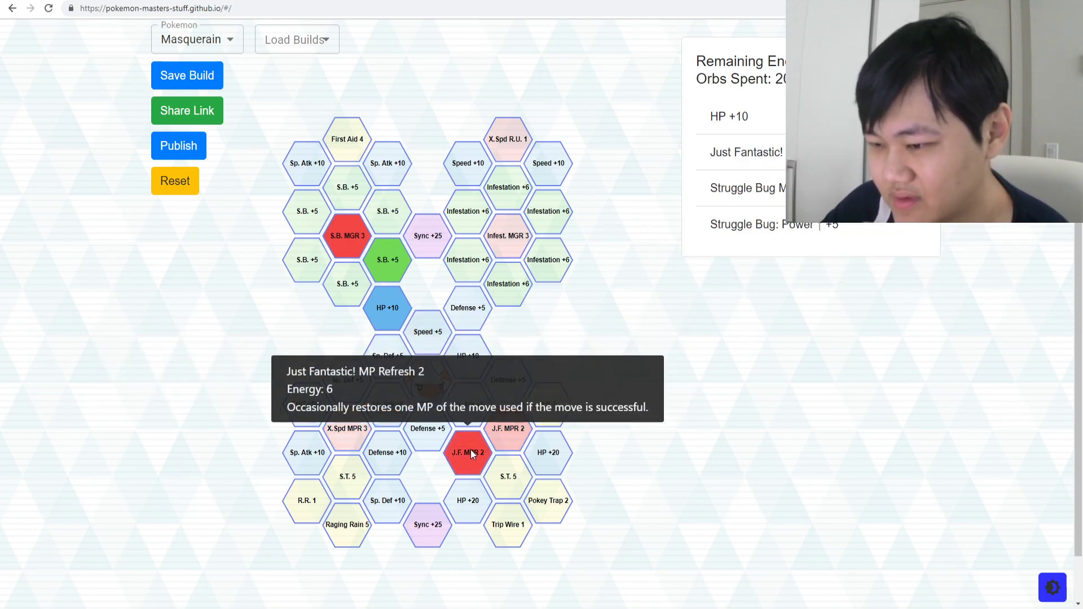
pyautogui.click(468, 452)
pyautogui.click(197, 44)
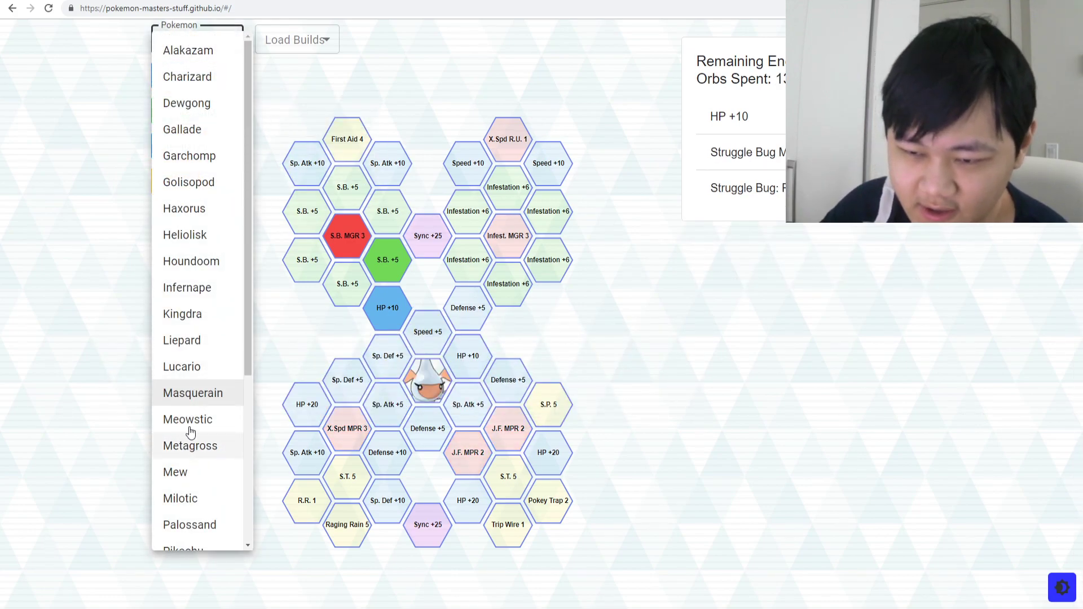
pyautogui.click(511, 433)
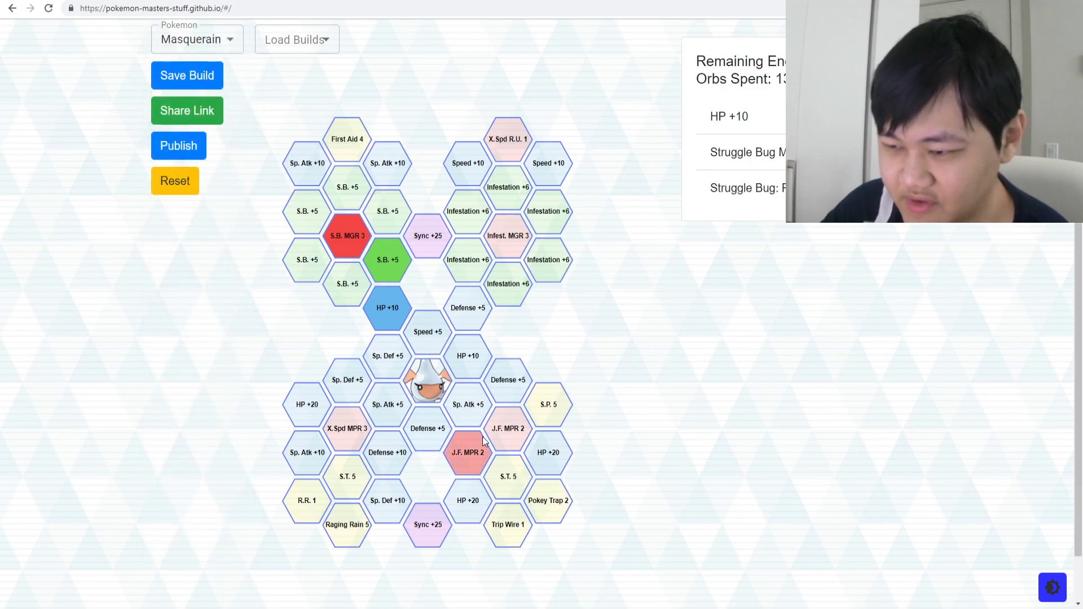
# Step: Activate both Just Fantastic! MP Refresh 2 tiles on Masquerain's grid and switch to Meowstic
pyautogui.click(482, 437)
pyautogui.click(495, 432)
pyautogui.scroll(1, 186, 282)
pyautogui.click(204, 102)
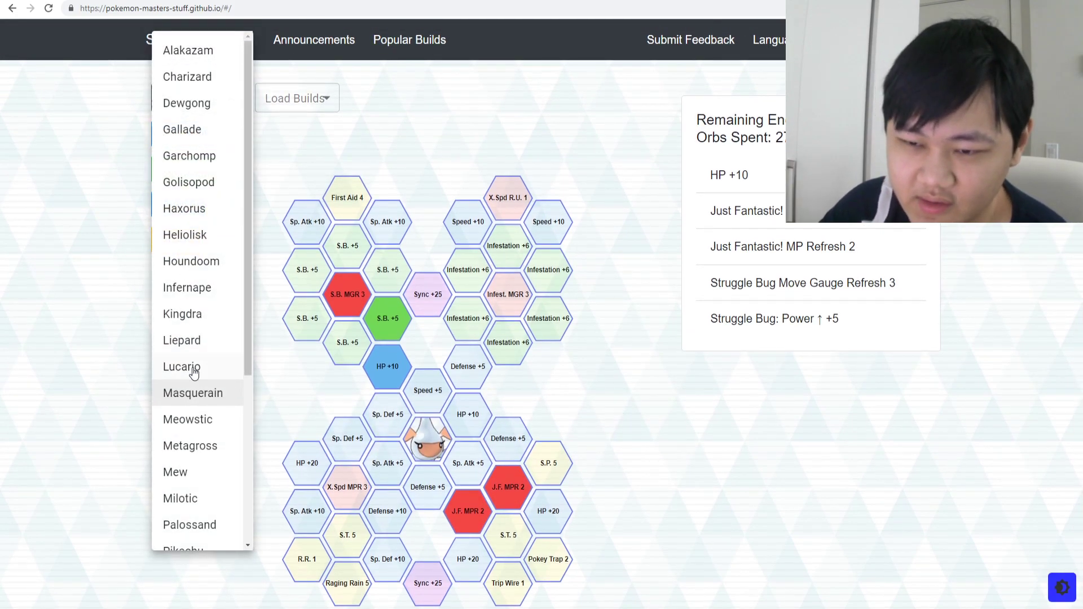
pyautogui.click(194, 431)
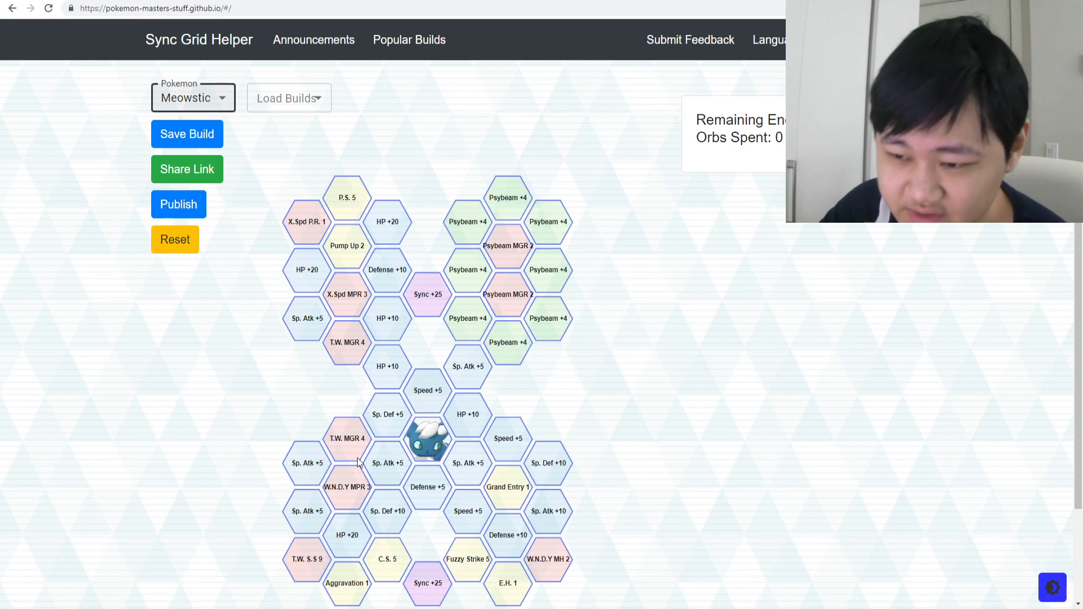
# Step: Switch to Metagross and activate the upper Sp. Def +5, Defense +5, Recuperation 2 and B.P. E.E. 9
pyautogui.scroll(-1, 357, 462)
pyautogui.click(209, 51)
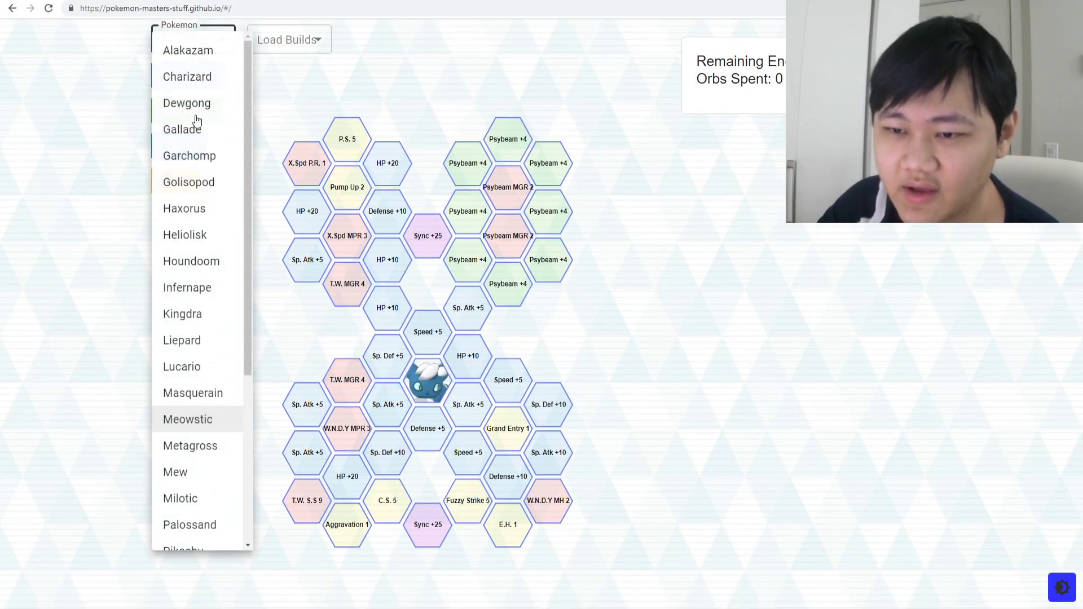
pyautogui.click(202, 447)
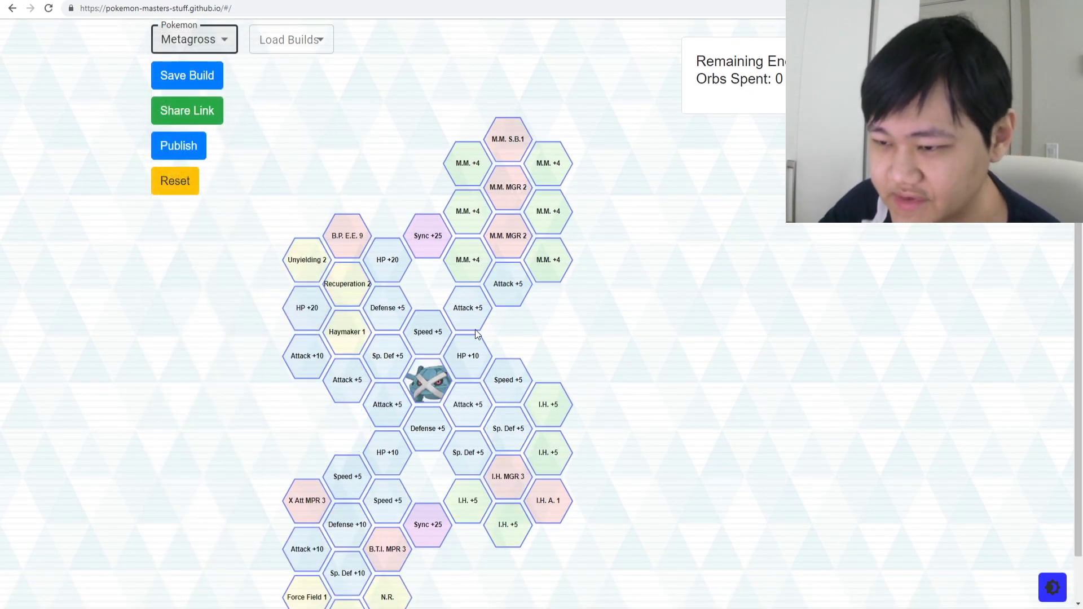
pyautogui.scroll(-1, 477, 335)
pyautogui.click(374, 299)
pyautogui.click(390, 260)
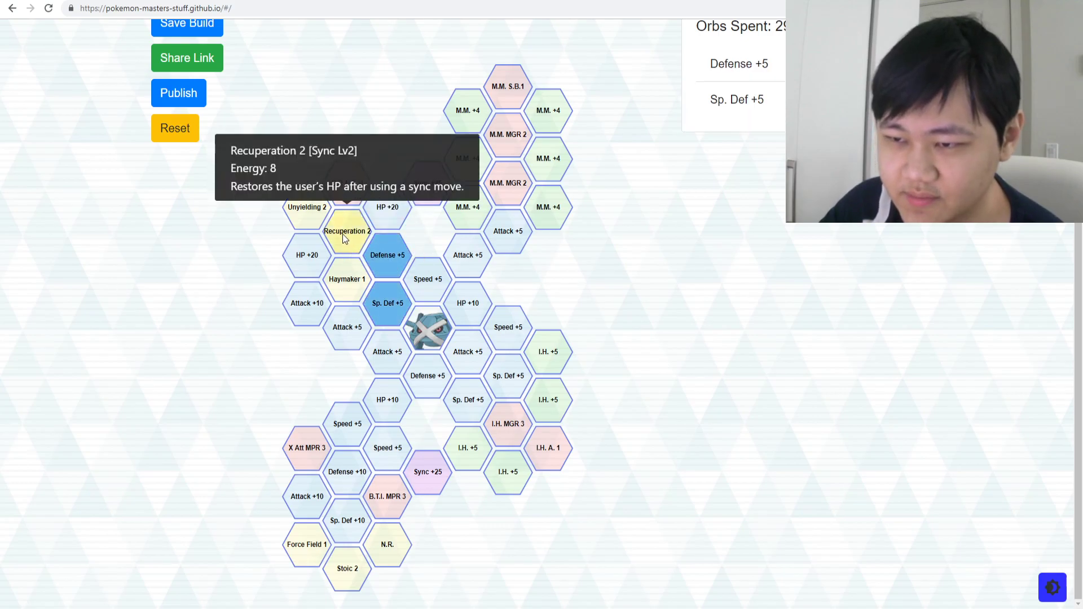
pyautogui.click(345, 239)
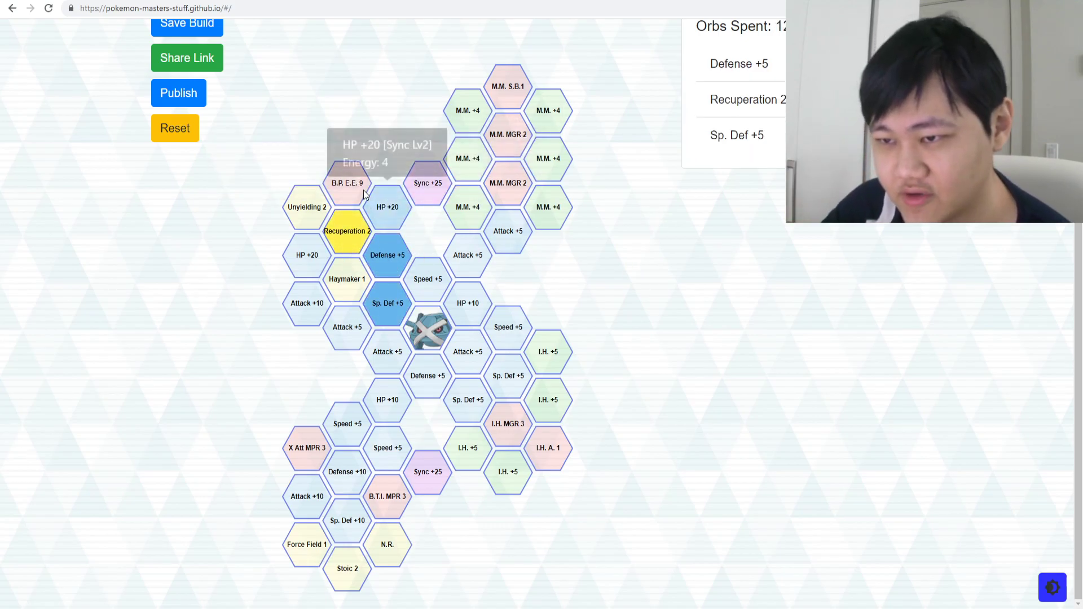
pyautogui.click(347, 183)
# Step: Activate Metagross's Attack +5 and Sp. Def +5 leading to Iron Head, all four Iron Head Power +5 tiles, Iron Head Move Gauge Refresh 3 and Aggravation 1
pyautogui.scroll(1, 457, 228)
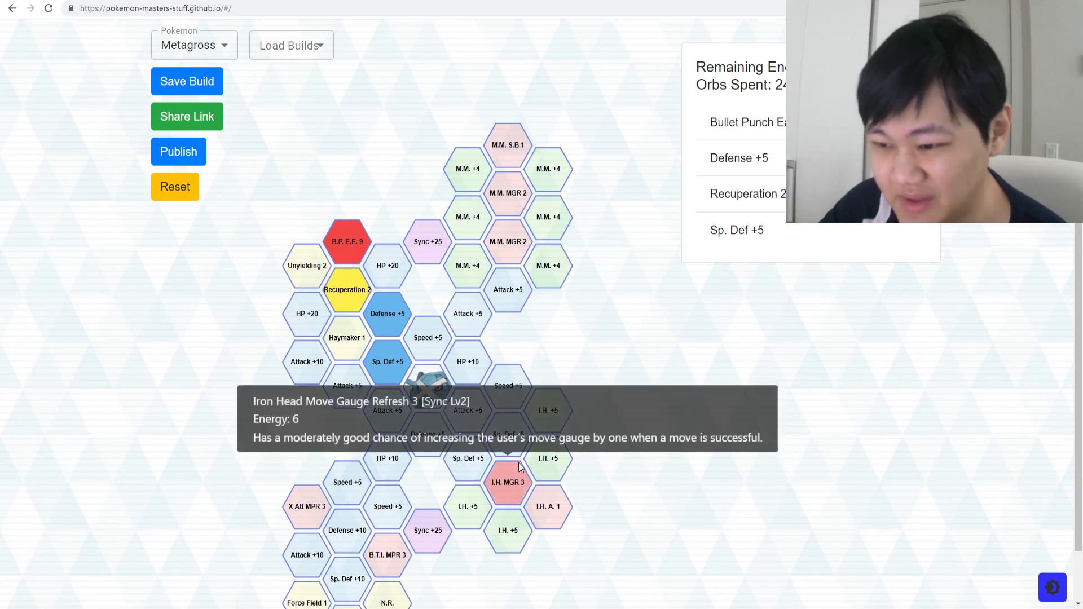
pyautogui.click(466, 412)
pyautogui.click(507, 435)
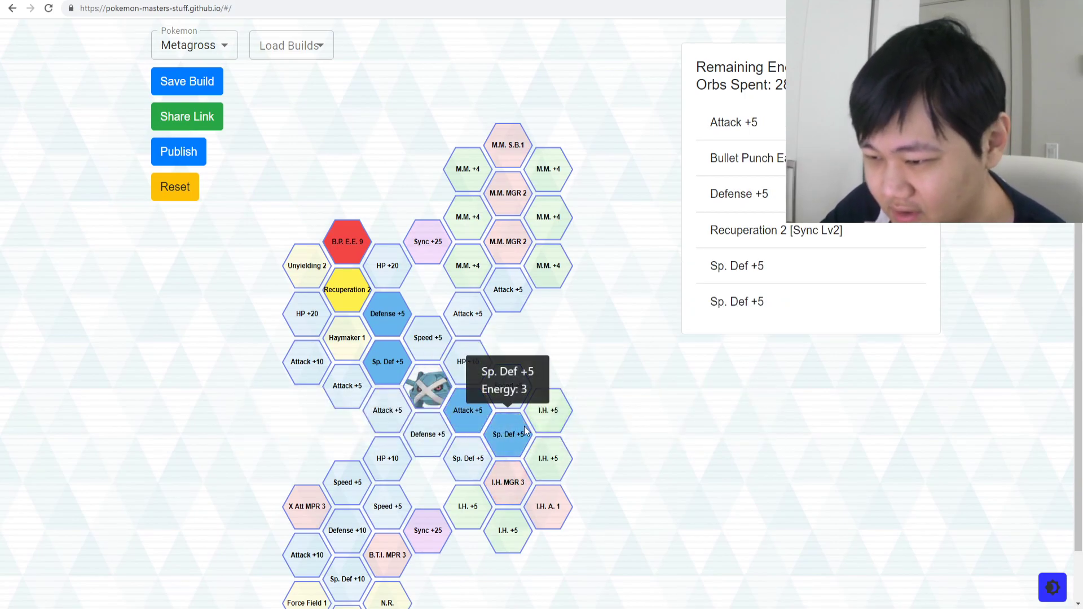
pyautogui.click(548, 410)
pyautogui.click(548, 458)
pyautogui.click(509, 482)
pyautogui.click(547, 508)
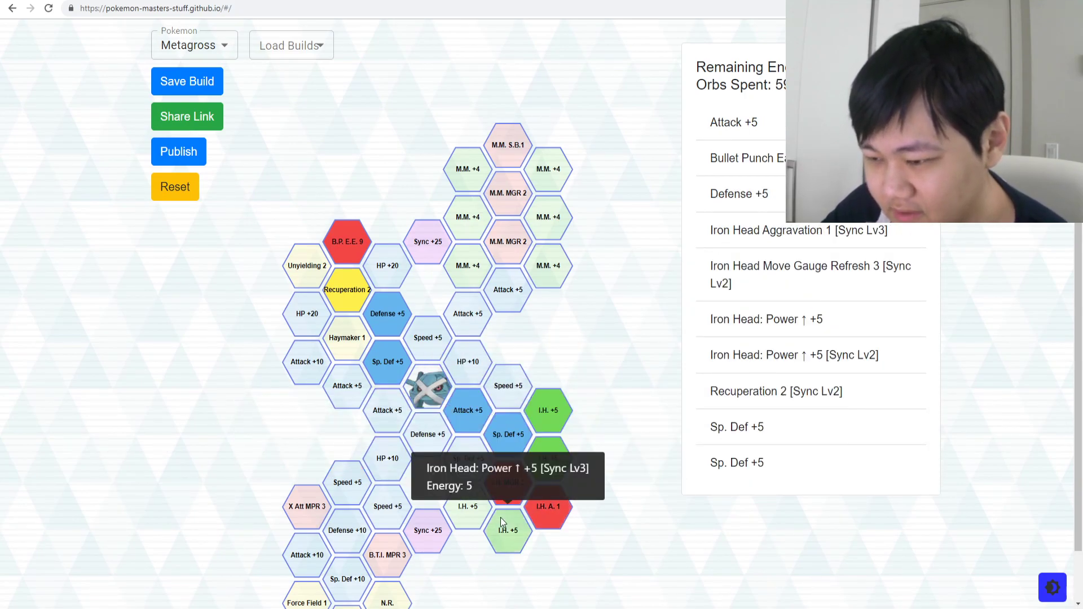
pyautogui.click(498, 534)
pyautogui.click(476, 517)
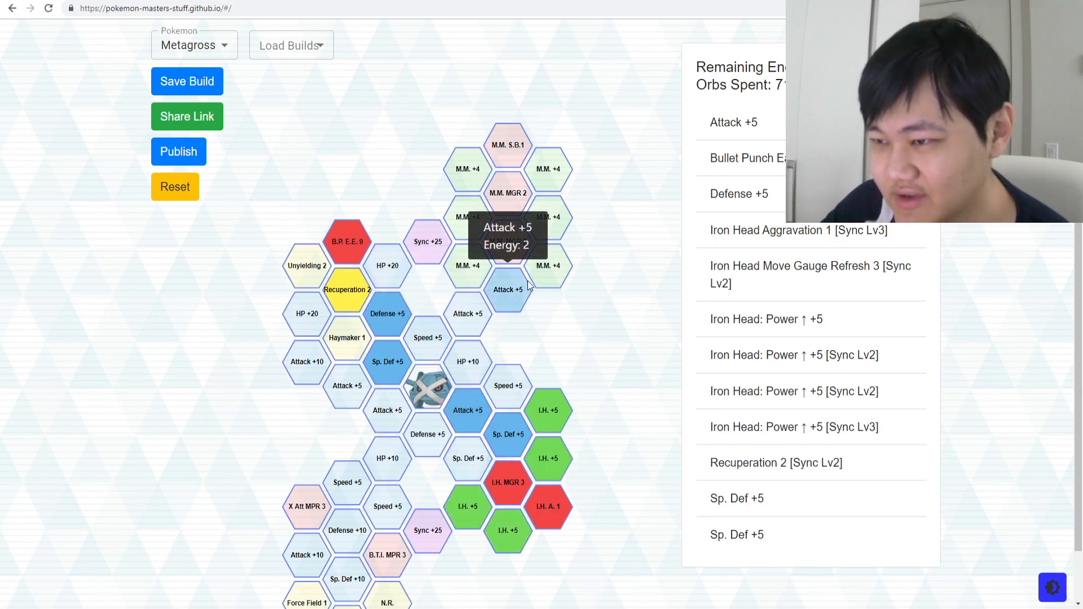
# Step: Replace Metagross's B.P. E.E. 9 with the lower HP +10, Speed +5 and Best There Is! MP Refresh 3
pyautogui.click(347, 241)
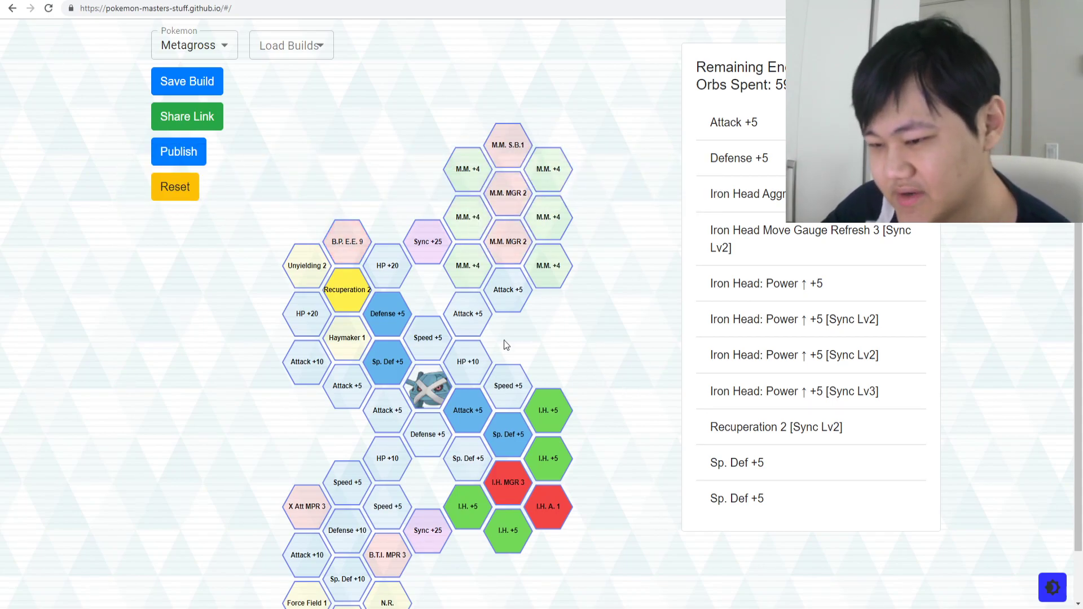
pyautogui.click(387, 465)
pyautogui.click(388, 505)
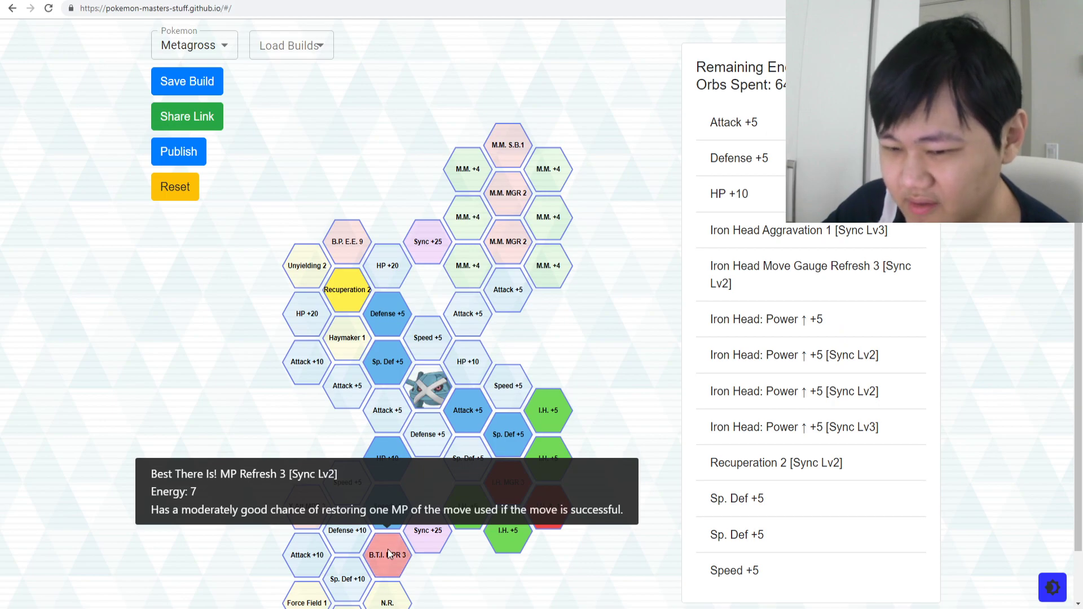
pyautogui.click(387, 549)
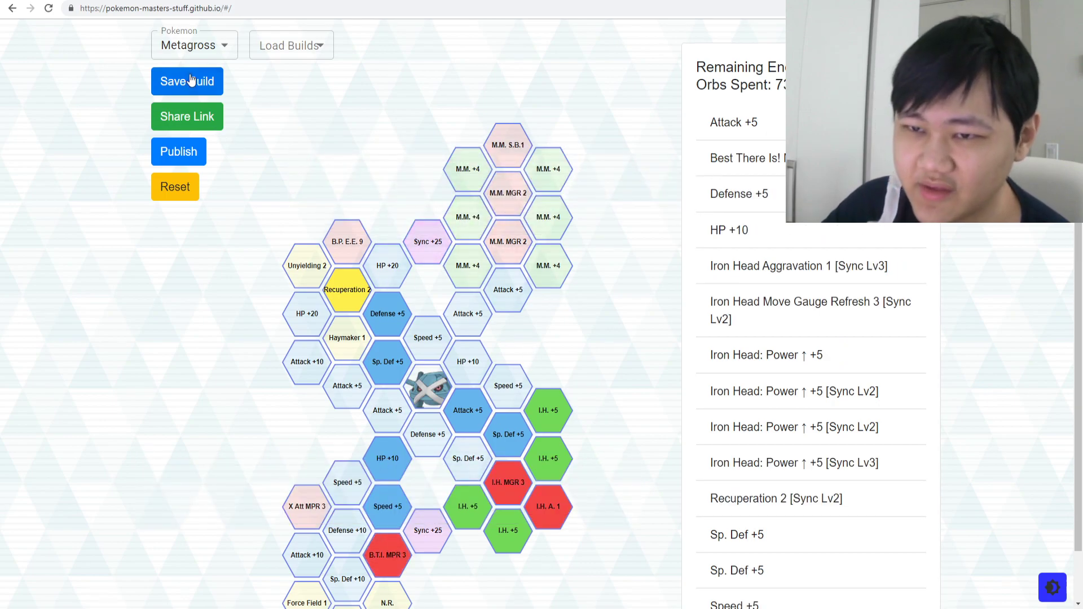
# Step: Switch to Mew and activate the six tiles around its portrait: Sp. Def +5, both Sp. Atk +5, Defense +5, Speed +5 and HP +10
pyautogui.click(192, 45)
pyautogui.click(176, 480)
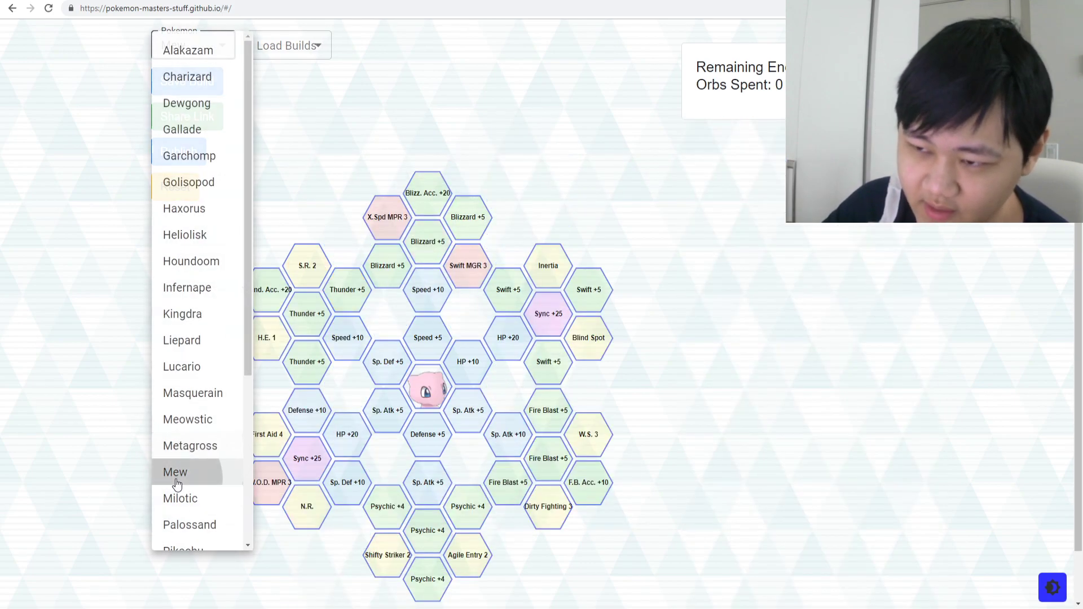
pyautogui.click(387, 361)
pyautogui.click(388, 410)
pyautogui.click(428, 435)
pyautogui.click(458, 412)
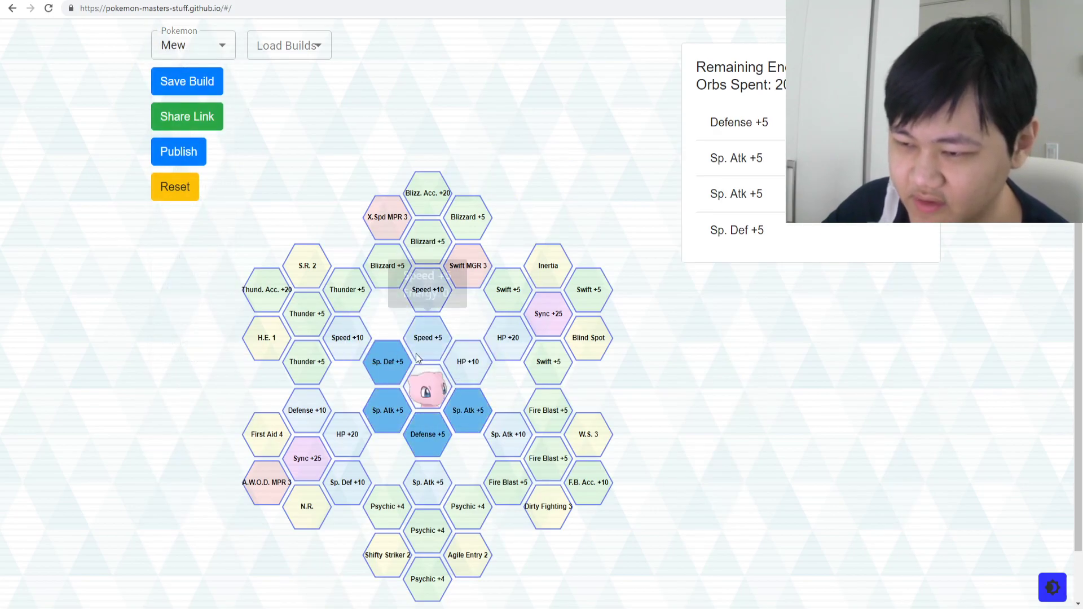
pyautogui.click(430, 341)
pyautogui.click(468, 364)
# Step: Activate Mew's HP +20, Defense +10, First Aid 4 and A.W.O.D. MPR 3
pyautogui.click(334, 444)
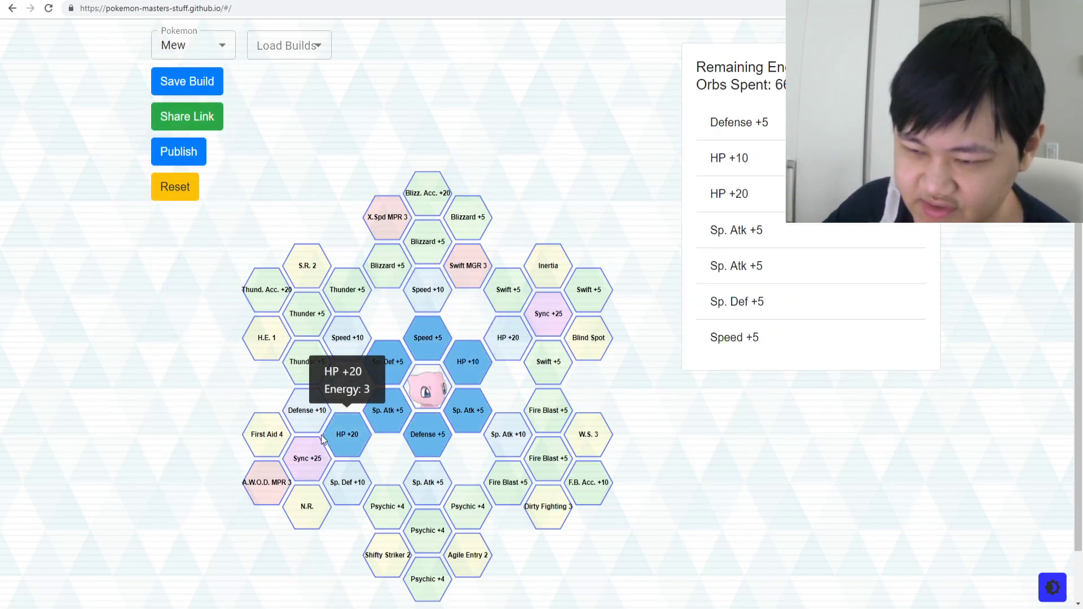
pyautogui.click(307, 415)
pyautogui.click(265, 440)
pyautogui.click(307, 464)
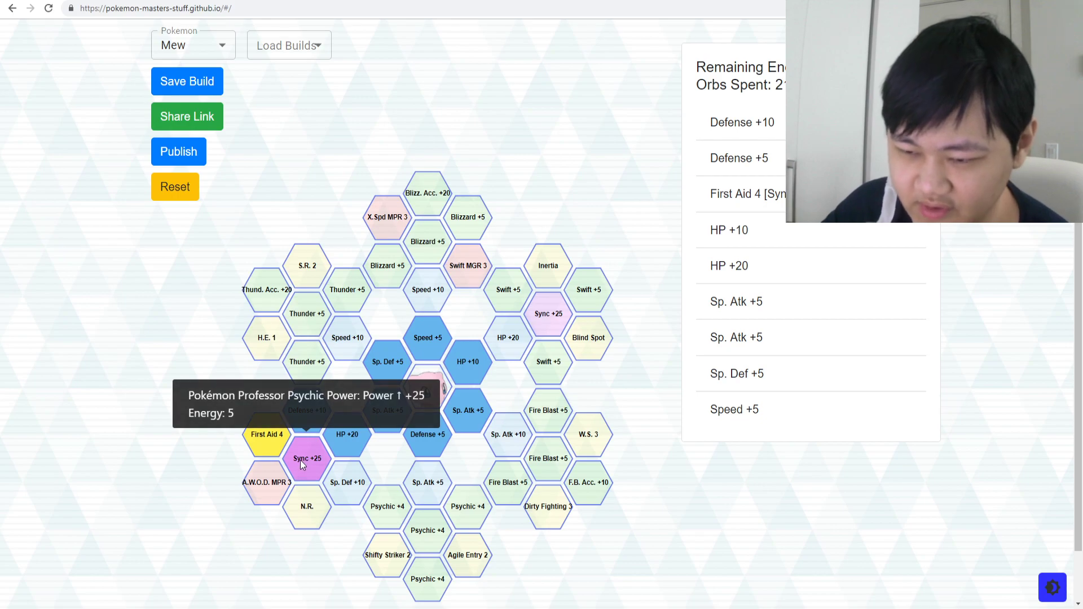
pyautogui.click(270, 479)
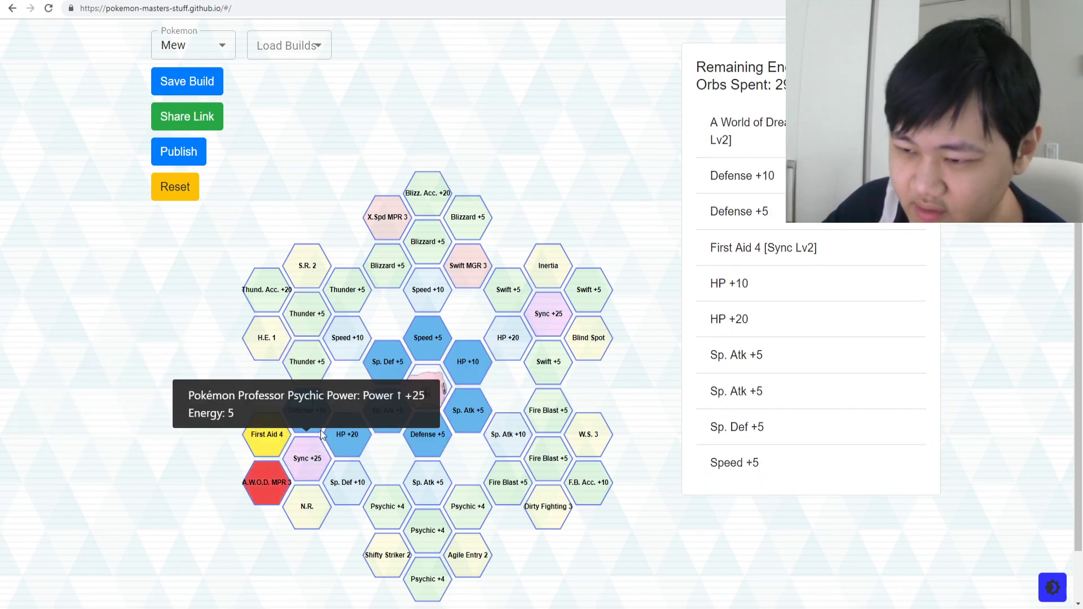
# Step: Add Speed +10, Swift Move Gauge Refresh 3 and Natural Remedy to Mew's build
pyautogui.click(436, 294)
pyautogui.click(468, 266)
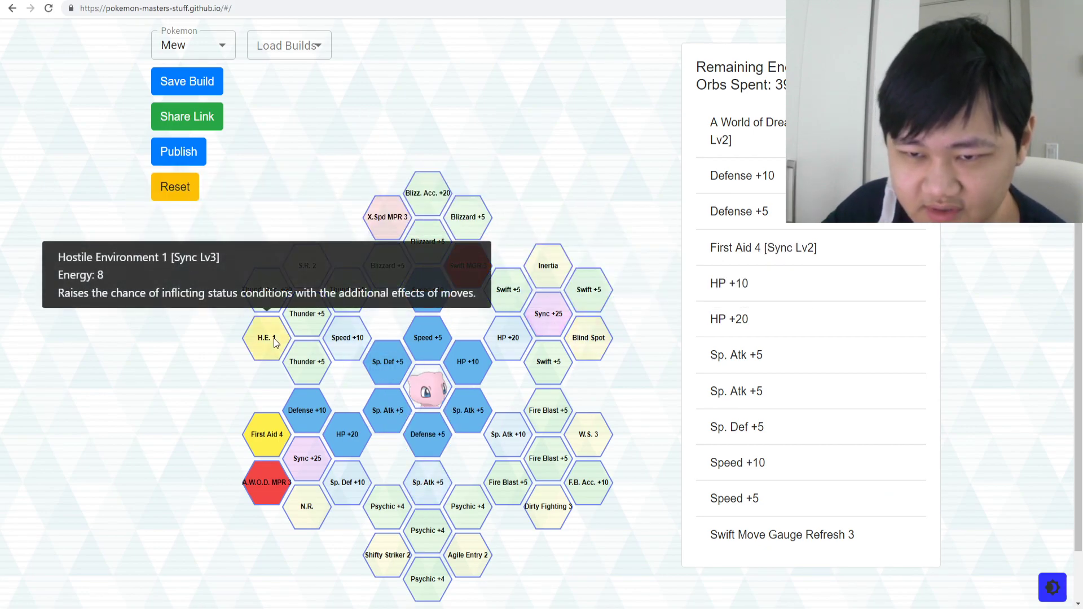
pyautogui.click(310, 524)
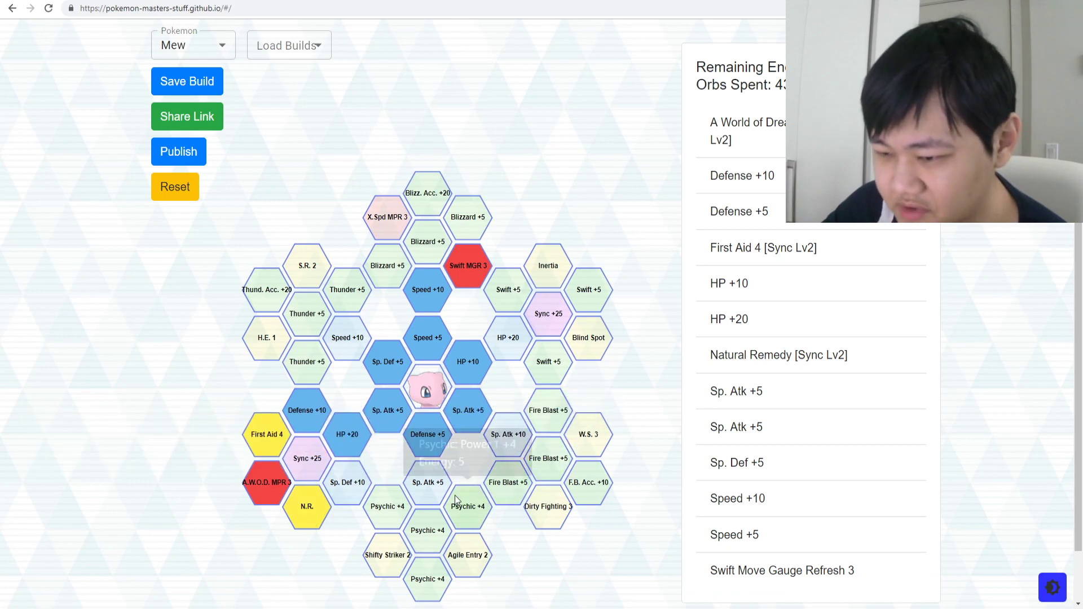
# Step: Activate Mew's lower Sp. Atk +5, the central Psychic Power +4, Shifty Striker 2 and Agile Entry 2
pyautogui.click(433, 484)
pyautogui.click(423, 533)
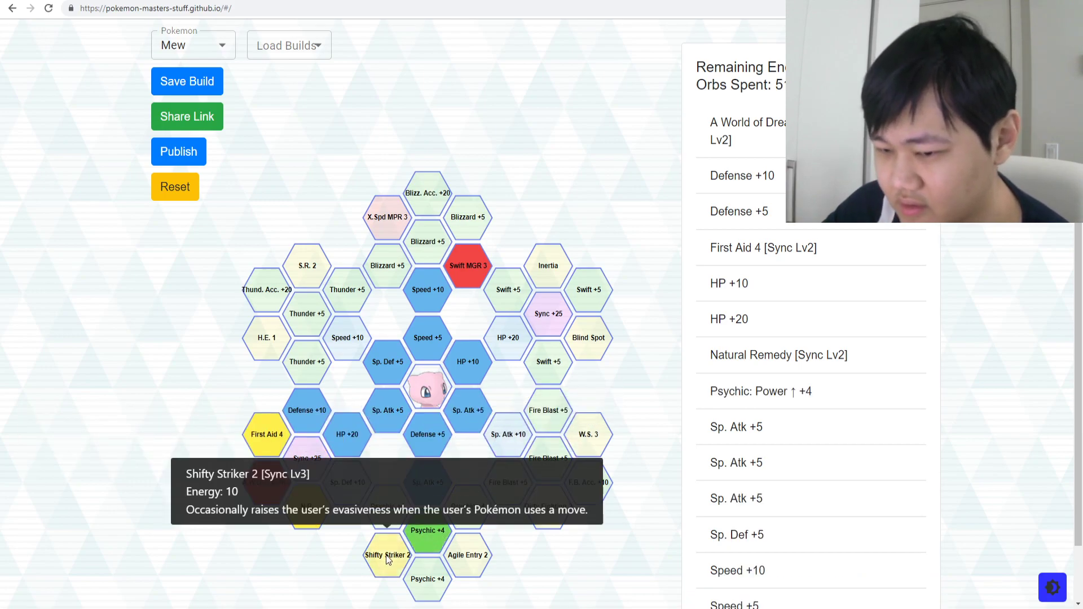
pyautogui.click(388, 559)
pyautogui.click(456, 547)
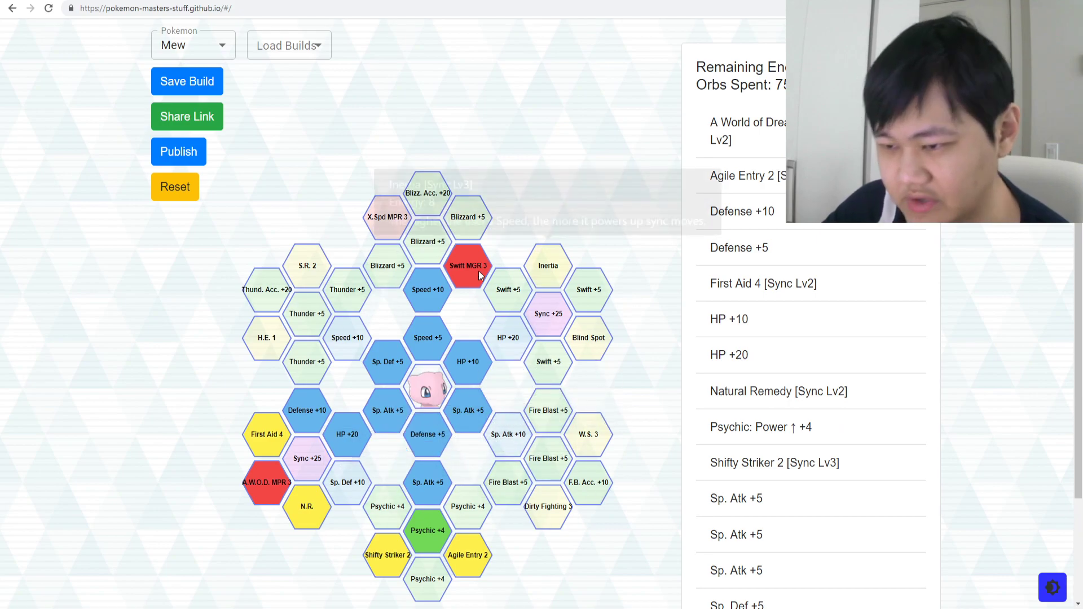
# Step: Switch to Milotic and activate the six tiles around its portrait: Sp. Def +5, Speed +5, HP +10, both Sp. Atk +5 and Defense +5
pyautogui.click(193, 46)
pyautogui.scroll(-2, 189, 423)
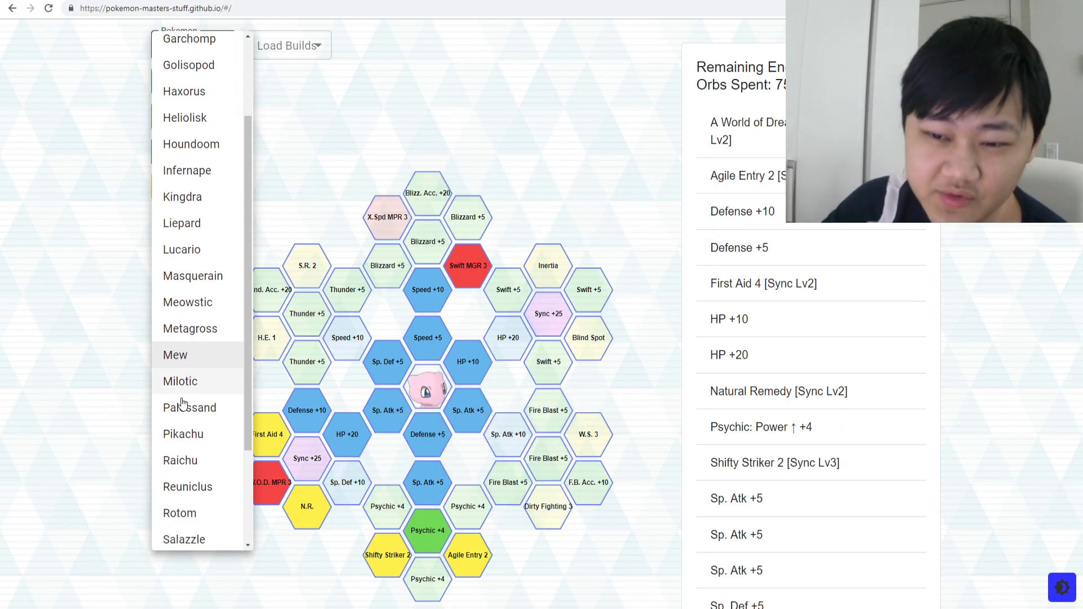
pyautogui.click(194, 394)
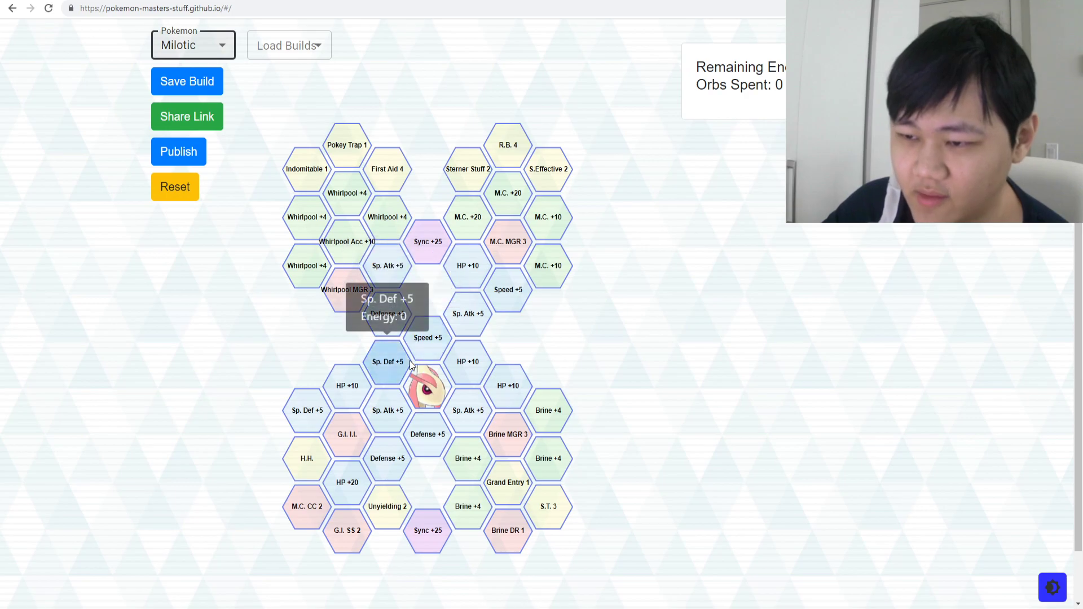
pyautogui.click(387, 362)
pyautogui.click(427, 337)
pyautogui.click(468, 362)
pyautogui.click(468, 410)
pyautogui.click(428, 434)
pyautogui.click(388, 411)
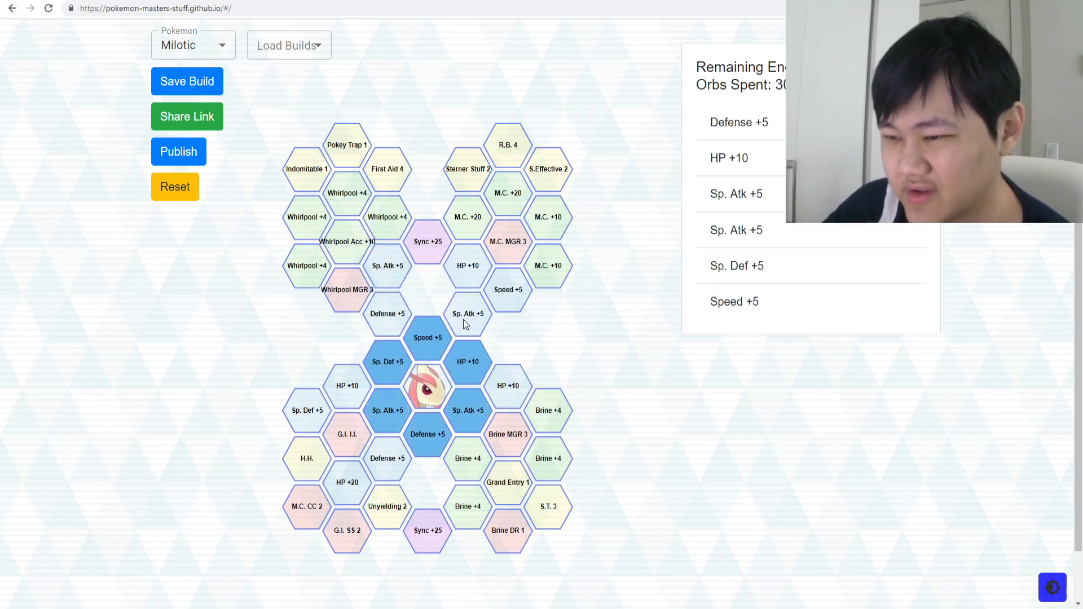
# Step: Activate Milotic's upper Sp. Atk +5, HP +10, Mirror Coat Power +20, Sterner Stuff 2 and Revenge Boost 4
pyautogui.click(468, 314)
pyautogui.click(479, 275)
pyautogui.click(468, 217)
pyautogui.click(470, 175)
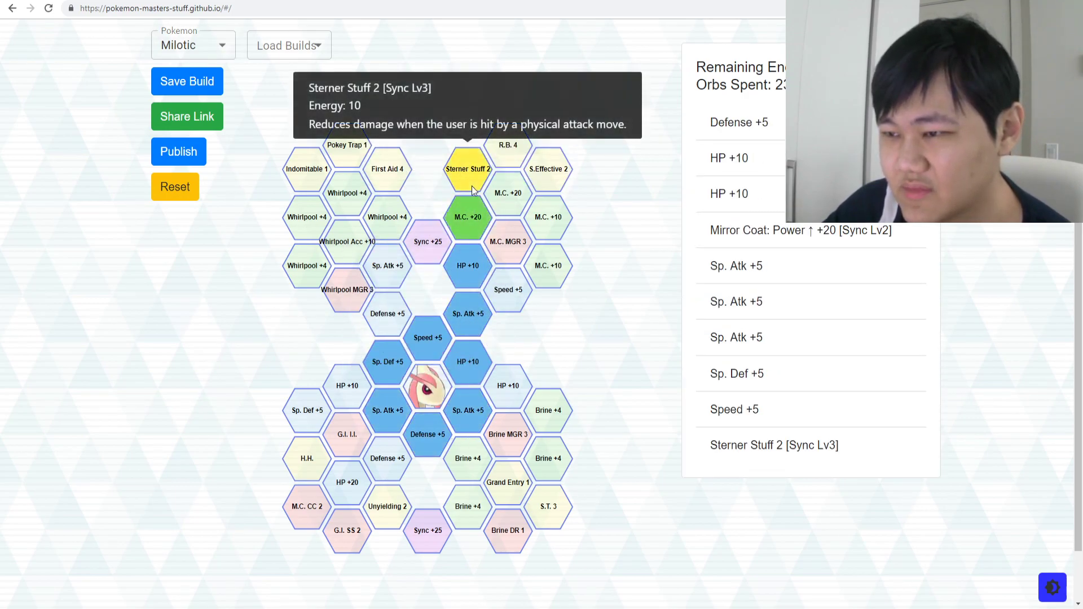
pyautogui.click(496, 166)
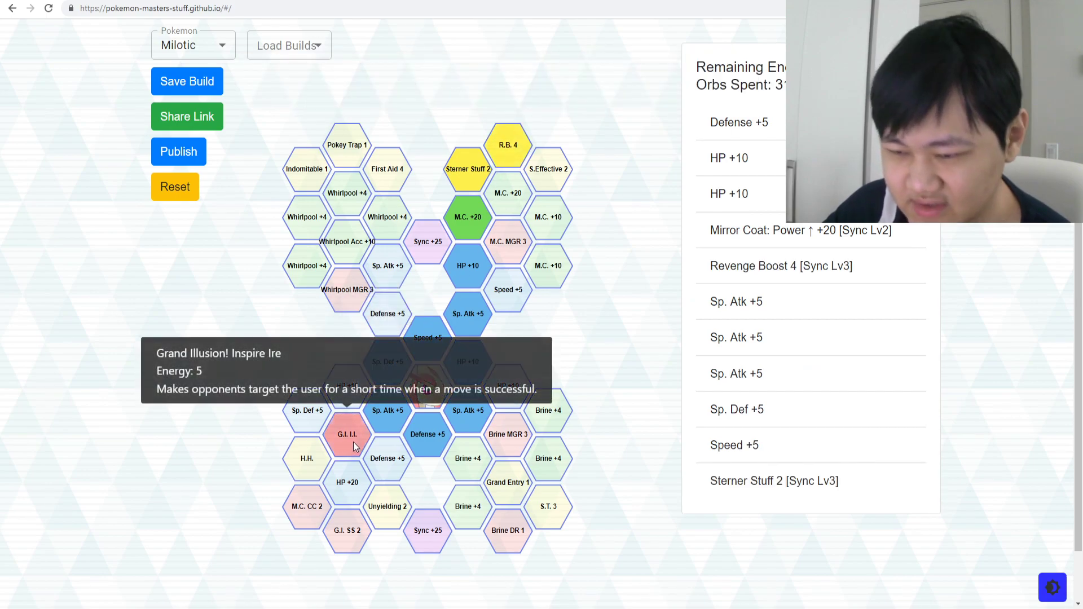
# Step: Add the lower Defense +5, HP +20 and Healthy Healing to Milotic's build
pyautogui.click(374, 463)
pyautogui.click(347, 482)
pyautogui.click(313, 454)
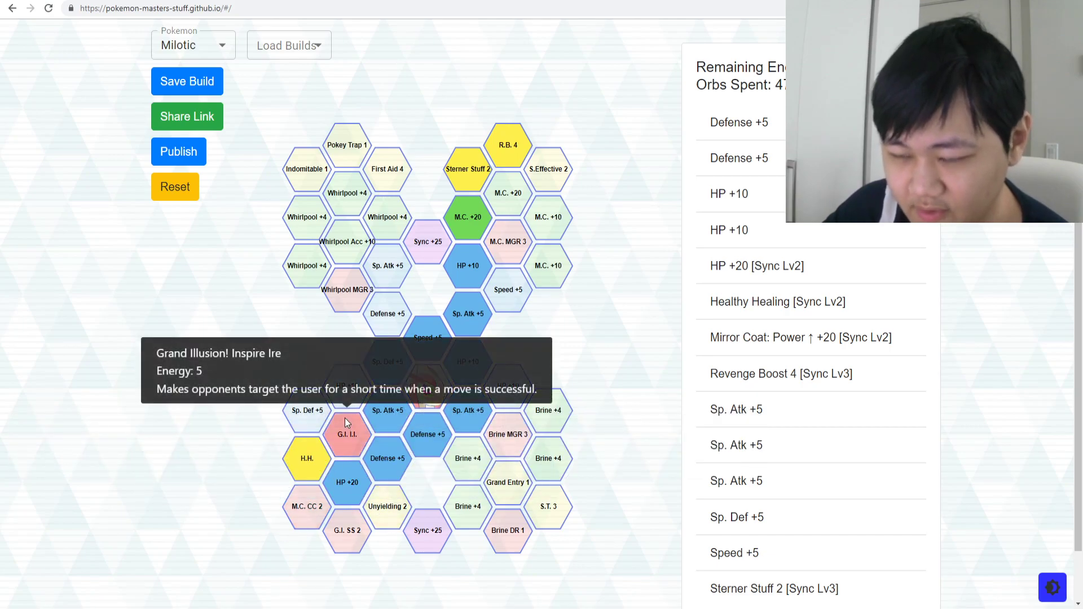
# Step: Activate Milotic's Grand Illusion! Shielded Squad 2, upper Defense +5, Sp. Atk +5, Whirlpool +4 and First Aid 4, and deactivate Revenge Boost 4
pyautogui.click(347, 543)
pyautogui.click(347, 543)
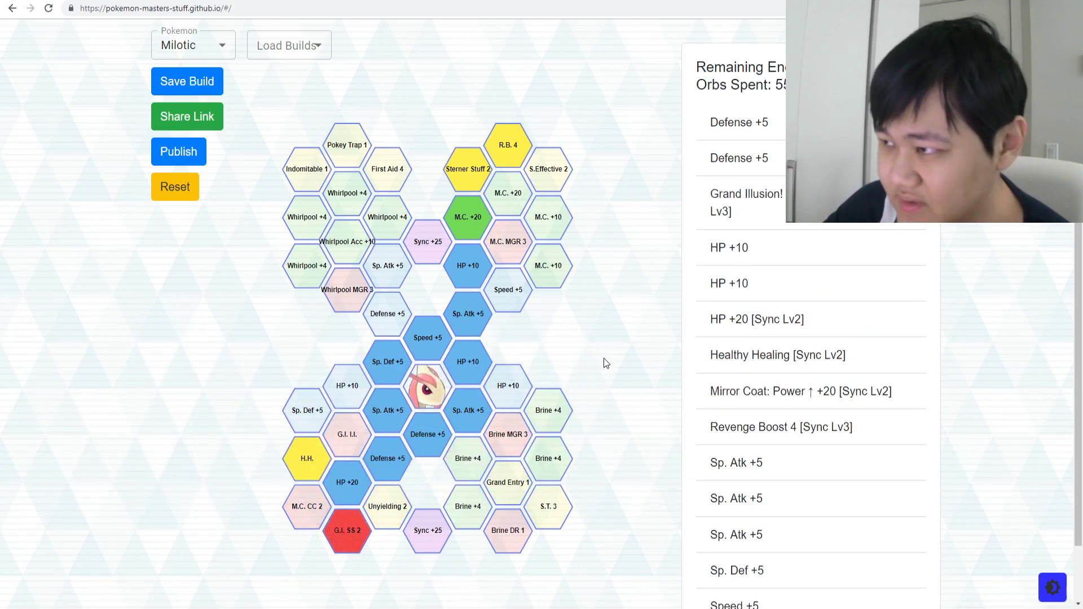
pyautogui.click(373, 314)
pyautogui.click(382, 264)
pyautogui.click(383, 217)
pyautogui.click(378, 172)
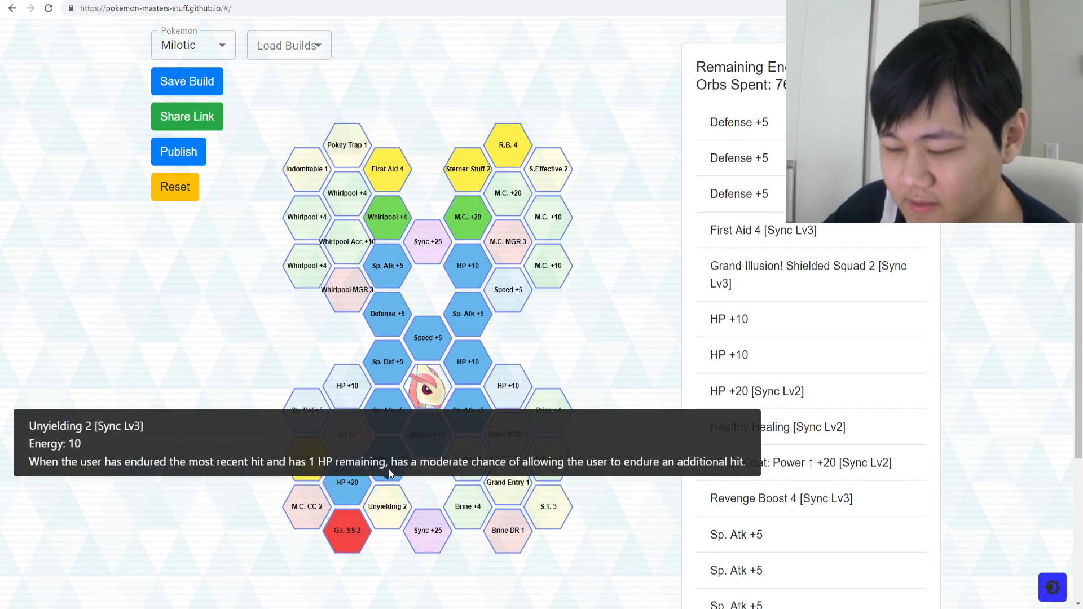
pyautogui.click(499, 150)
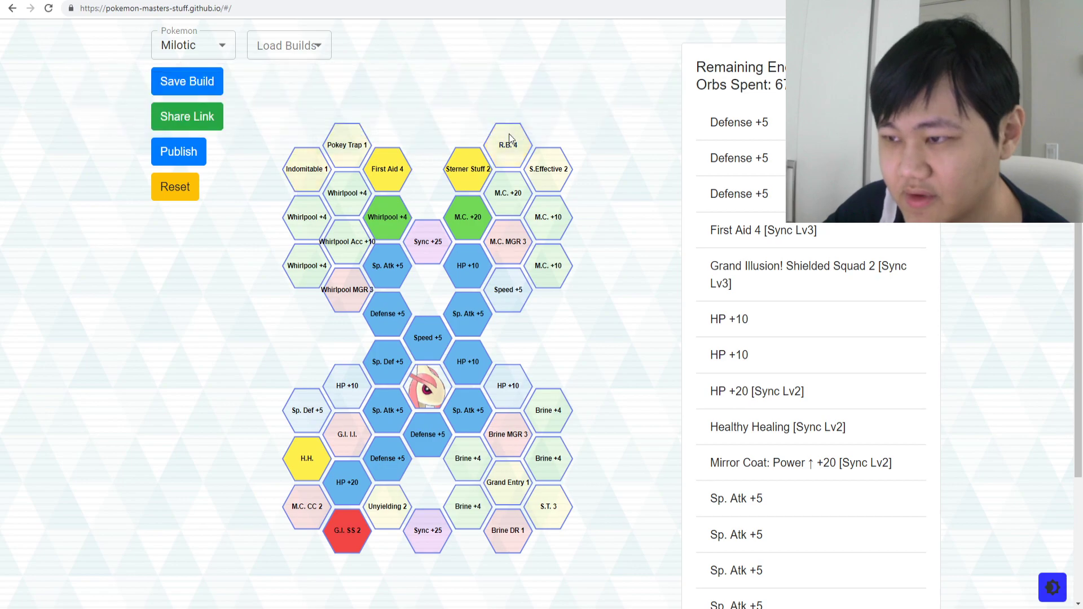
# Step: Switch to Pikachu and activate Sp. Def +5, Potion MP Refresh 3, HP +20 and both Potion Master Healer 1 tiles
pyautogui.scroll(1, 250, 170)
pyautogui.click(218, 96)
pyautogui.scroll(-2, 213, 451)
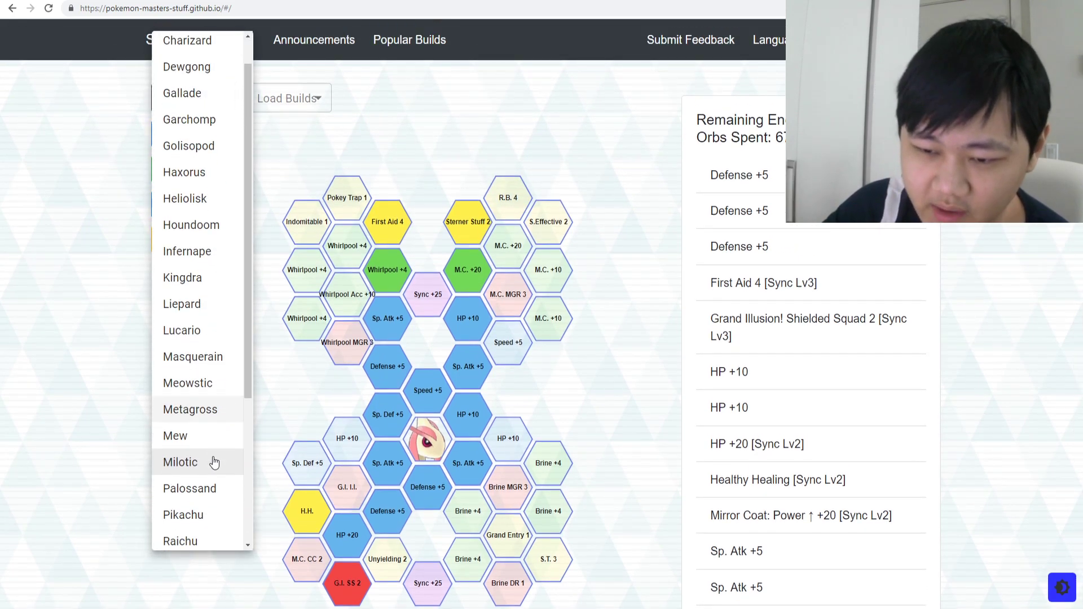
pyautogui.click(206, 379)
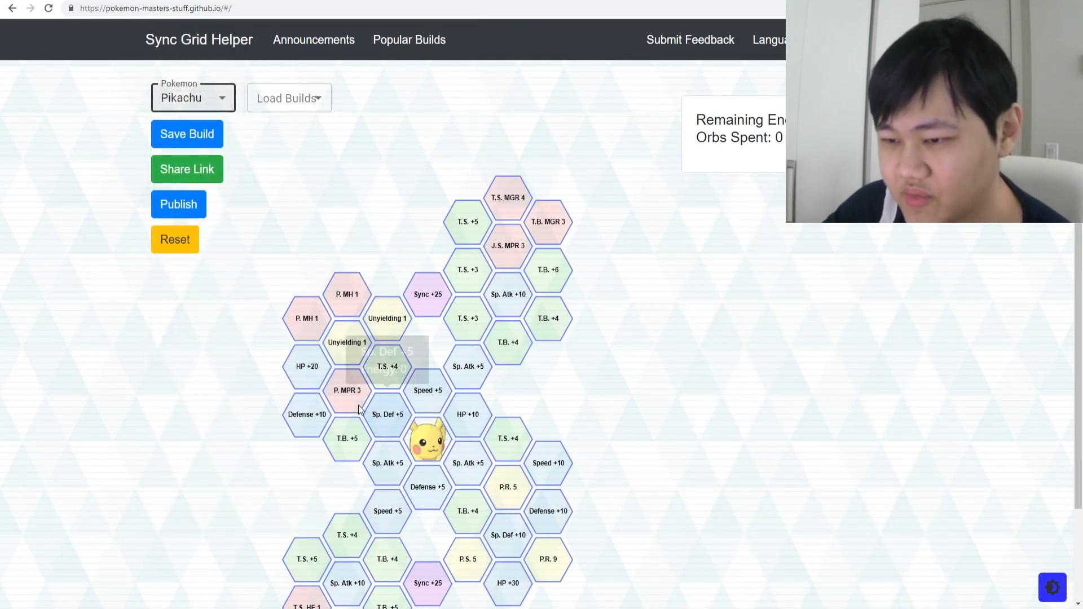
pyautogui.click(377, 420)
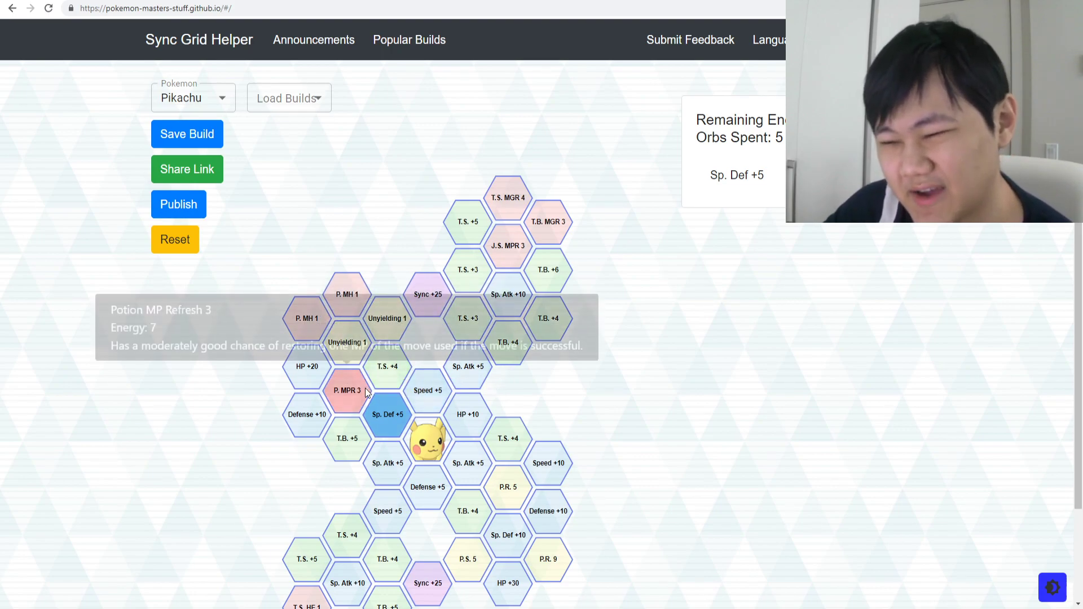
pyautogui.click(347, 390)
pyautogui.click(303, 367)
pyautogui.click(303, 321)
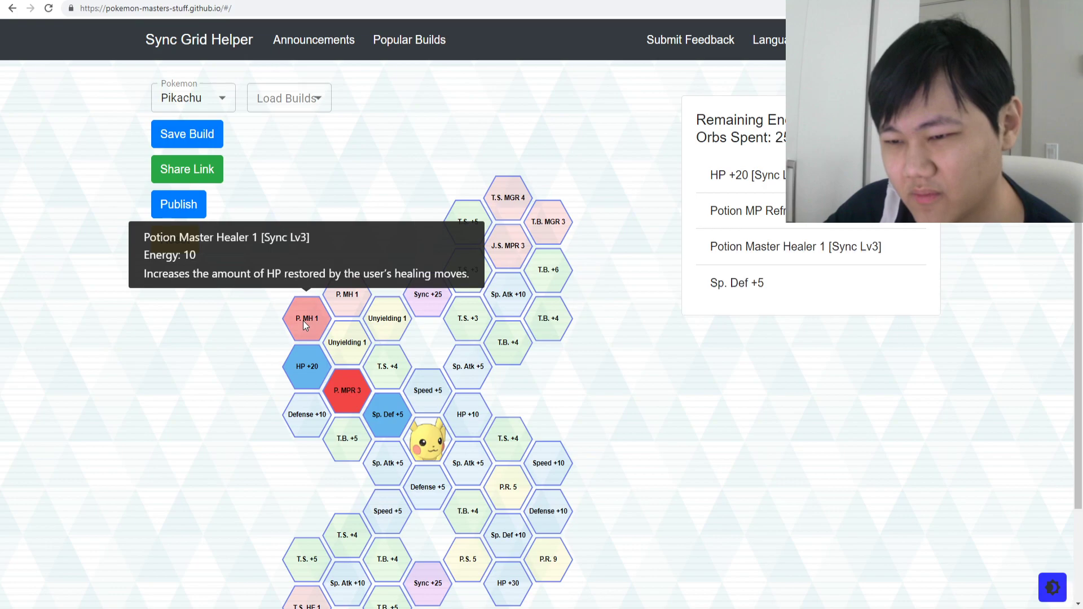
pyautogui.click(343, 309)
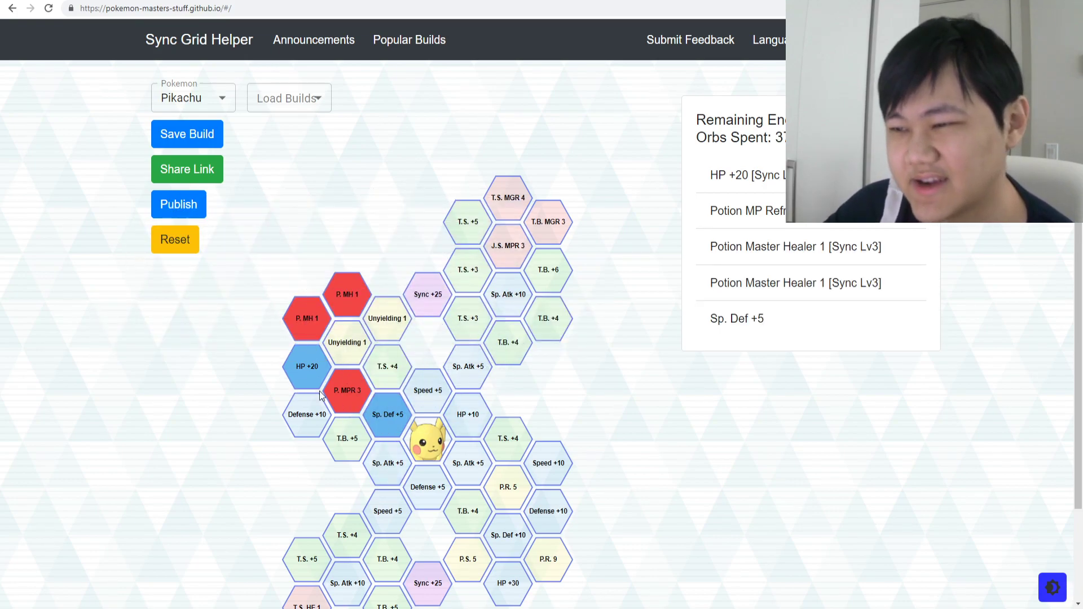
# Step: Activate Pikachu's Speed +5, upper Sp. Atk +5, Thunder Shock Power +3, +3 and +5, and Thunder Shock Move Gauge Refresh 4
pyautogui.click(468, 318)
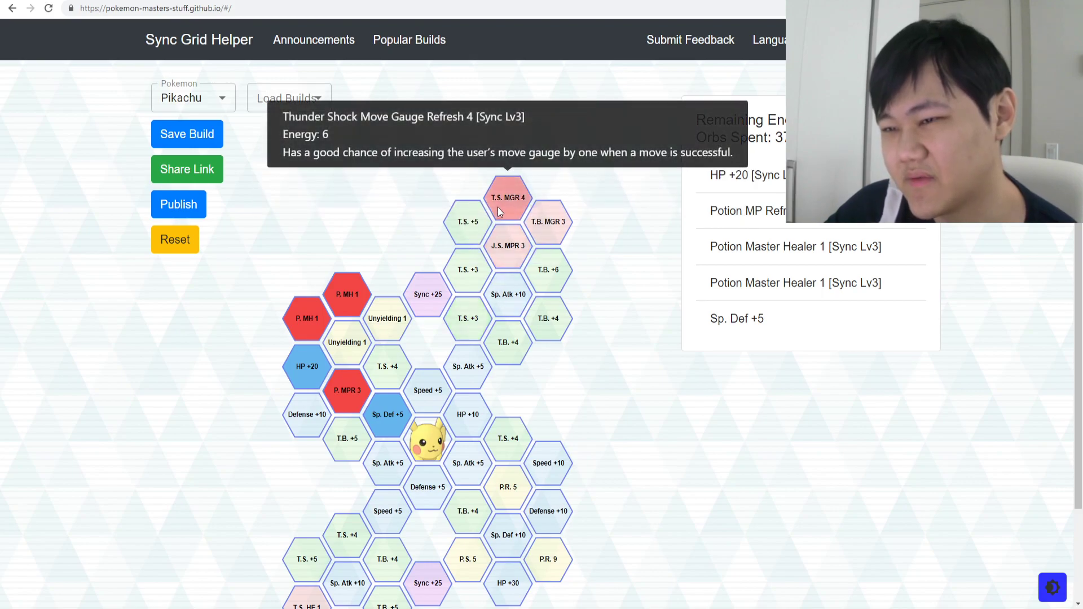
pyautogui.scroll(-2, 497, 207)
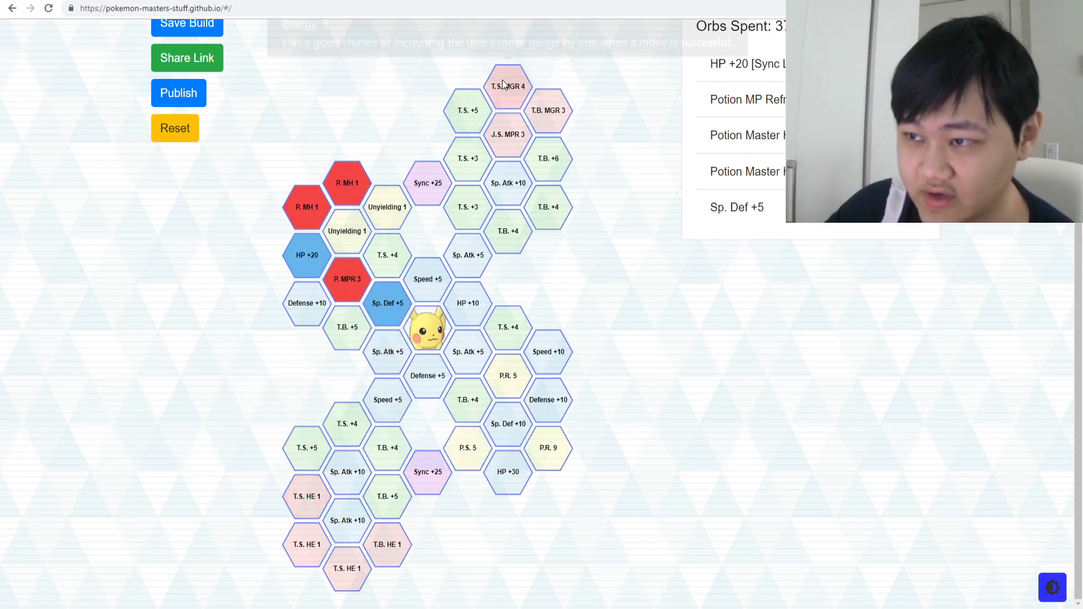
pyautogui.click(426, 279)
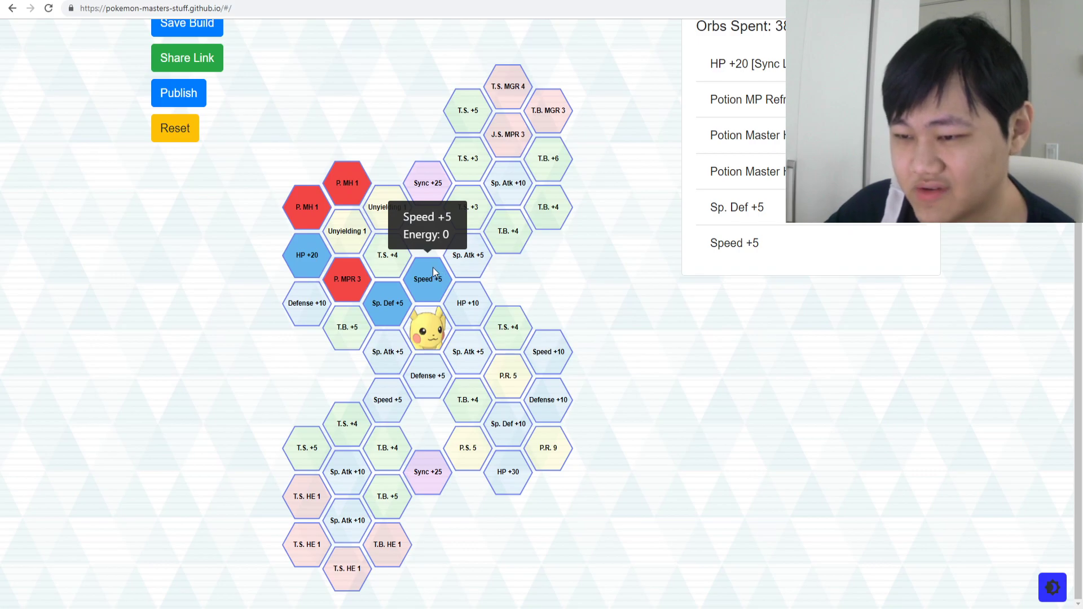
pyautogui.click(468, 255)
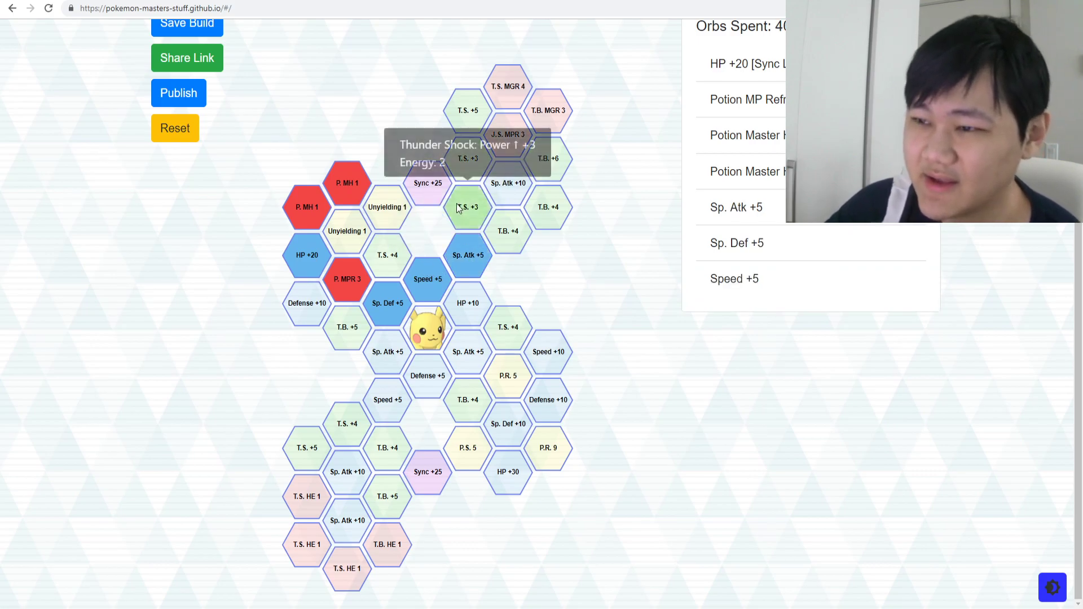
pyautogui.click(468, 208)
pyautogui.click(468, 159)
pyautogui.click(467, 111)
pyautogui.click(505, 72)
pyautogui.scroll(2, 500, 76)
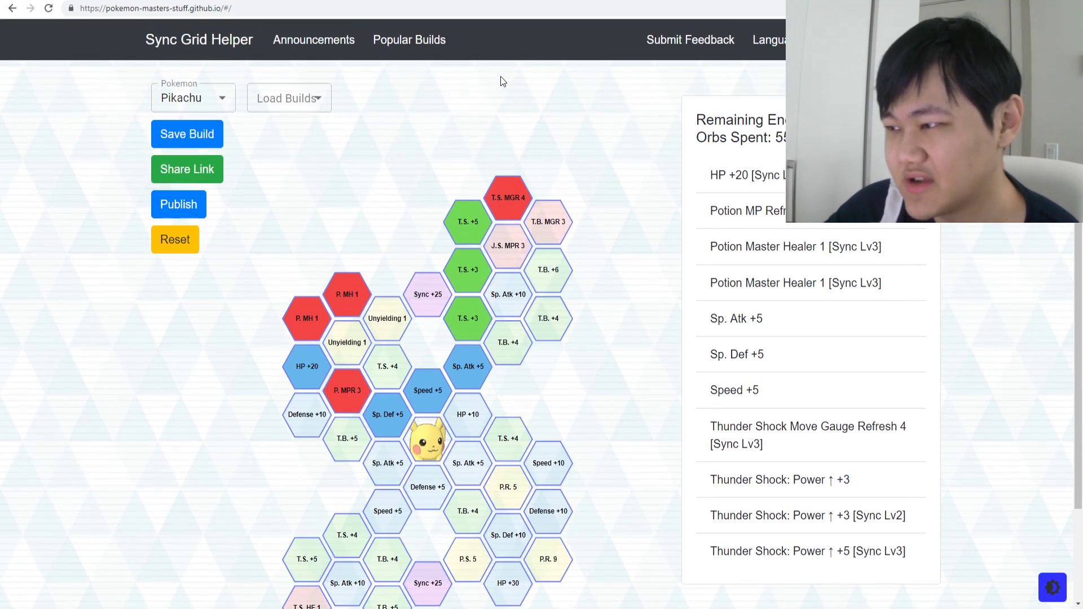
pyautogui.scroll(-2, 443, 228)
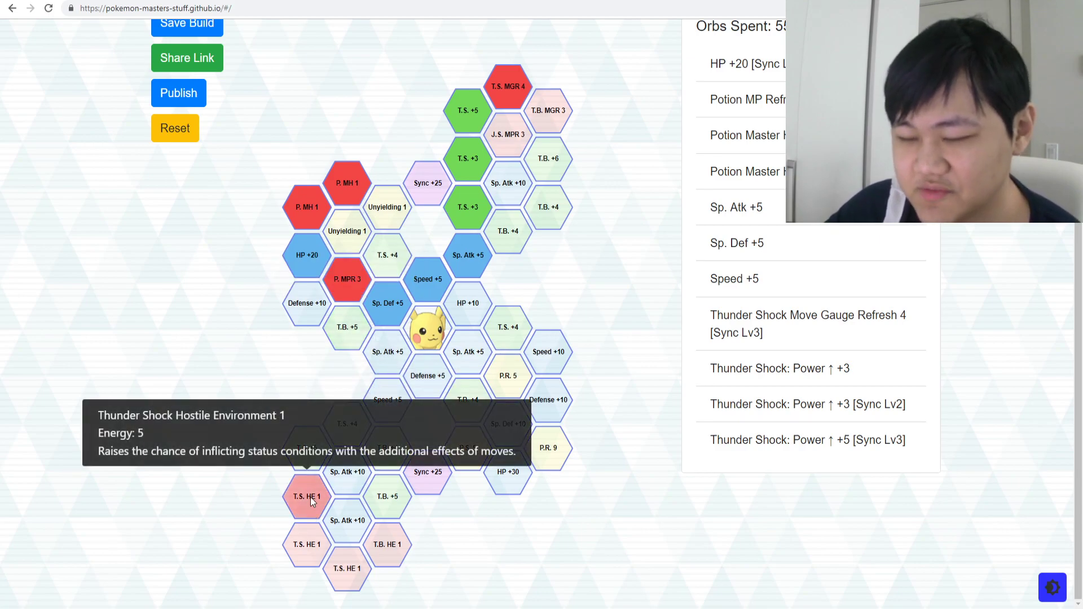
# Step: Switch to Raichu's sync grid
pyautogui.scroll(1, 231, 145)
pyautogui.scroll(2, 232, 145)
pyautogui.click(192, 44)
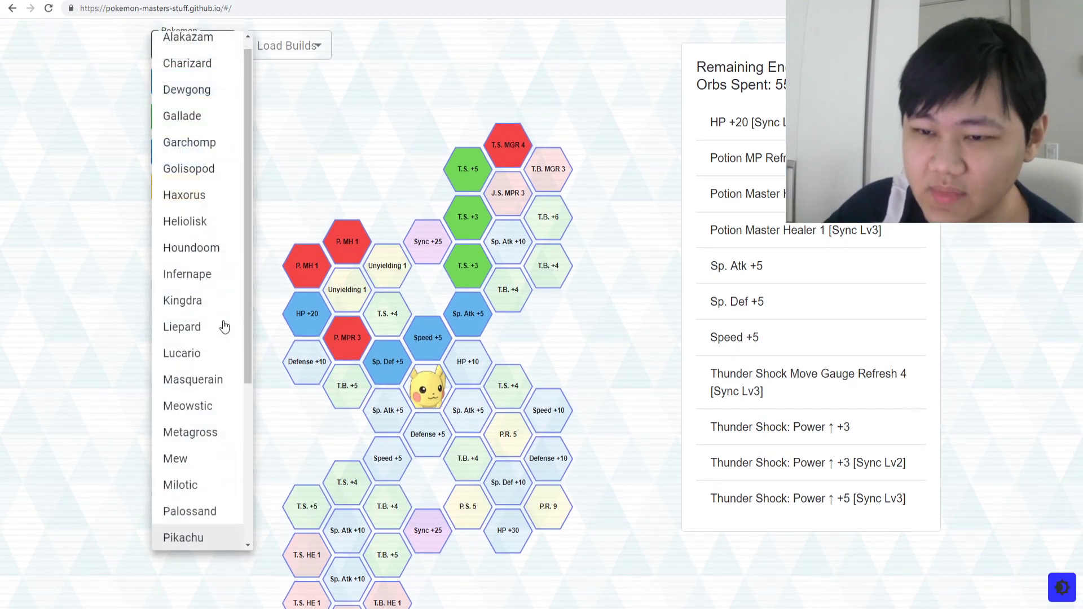
pyautogui.scroll(-5, 169, 406)
pyautogui.click(186, 388)
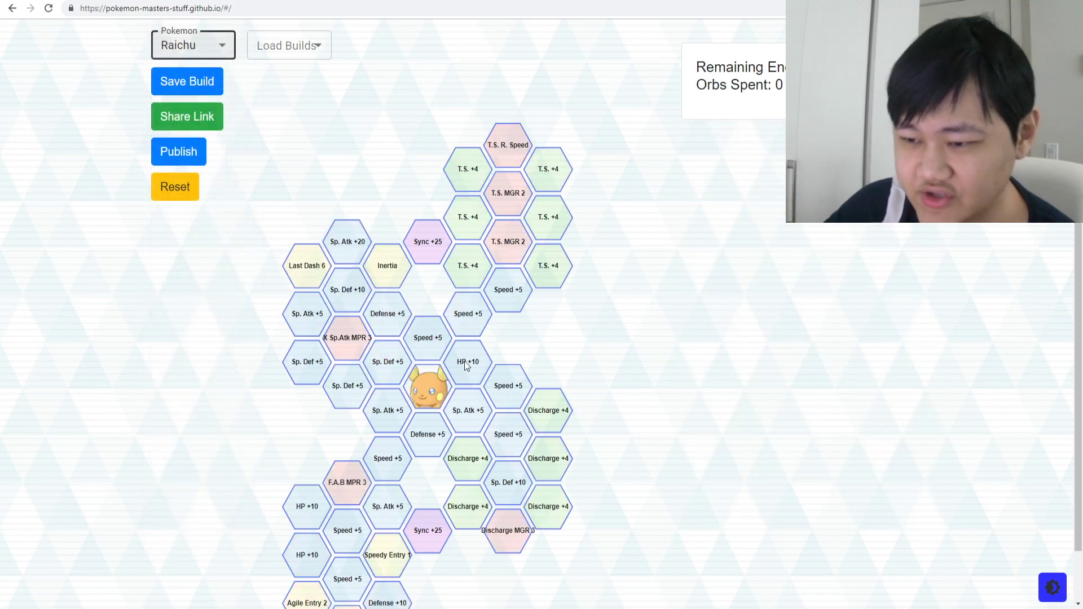
# Step: Switch to Reuniclus and activate Sp. Def +5, the upper Defense +10 and the Sp. Def +10 above it
pyautogui.click(197, 54)
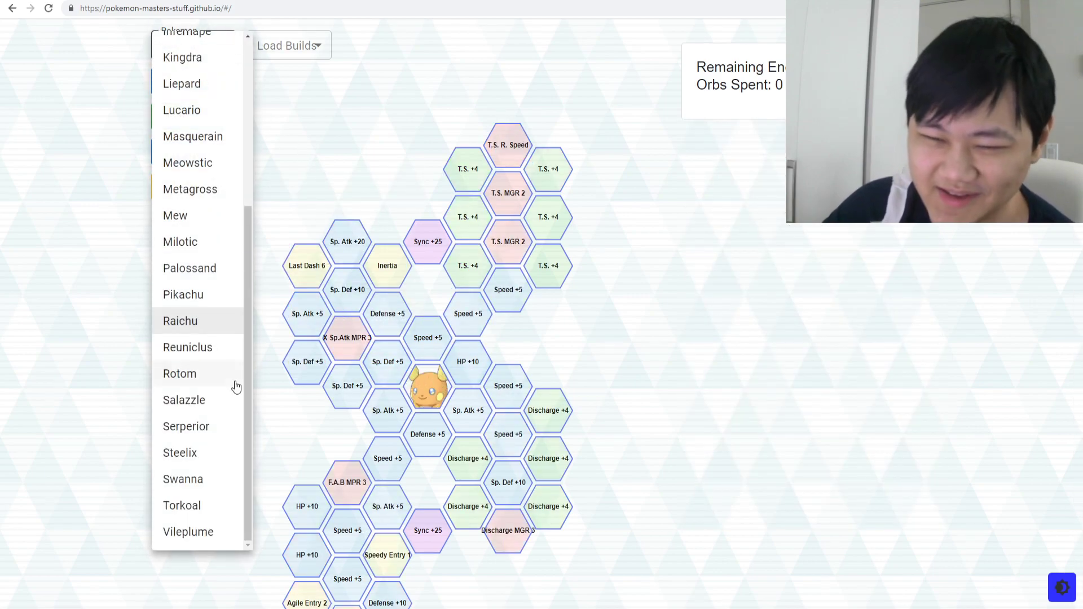
pyautogui.click(201, 349)
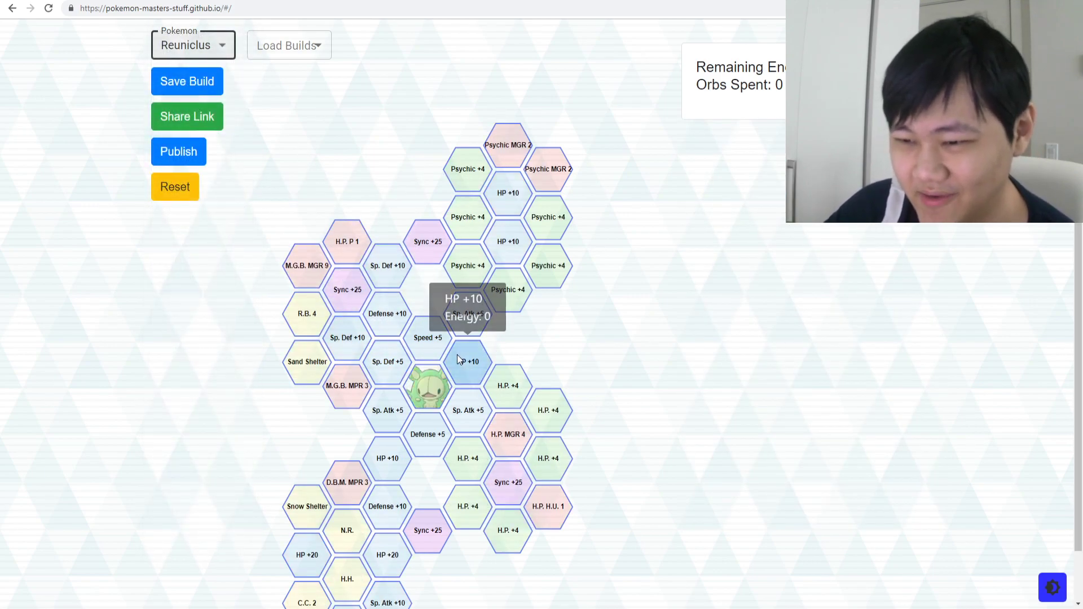
pyautogui.click(395, 360)
pyautogui.click(390, 305)
pyautogui.click(381, 272)
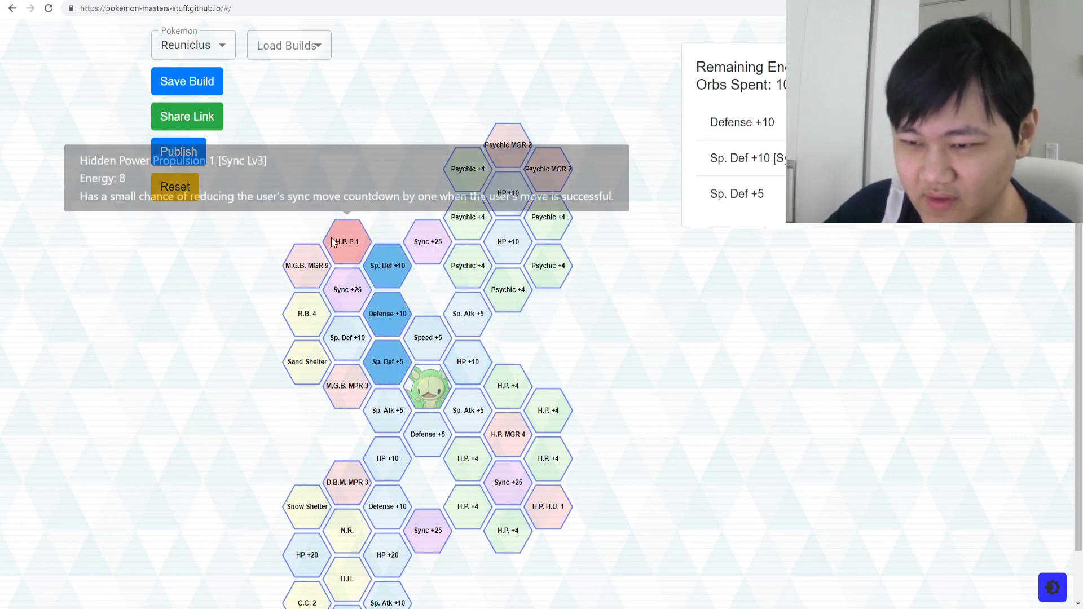
# Step: Activate Reuniclus's Hidden Power Propulsion 1, Move Gauge Boost Move Gauge Refresh 9, Revenge Boost 4 and Move Gauge Boost MP Refresh 3
pyautogui.click(347, 248)
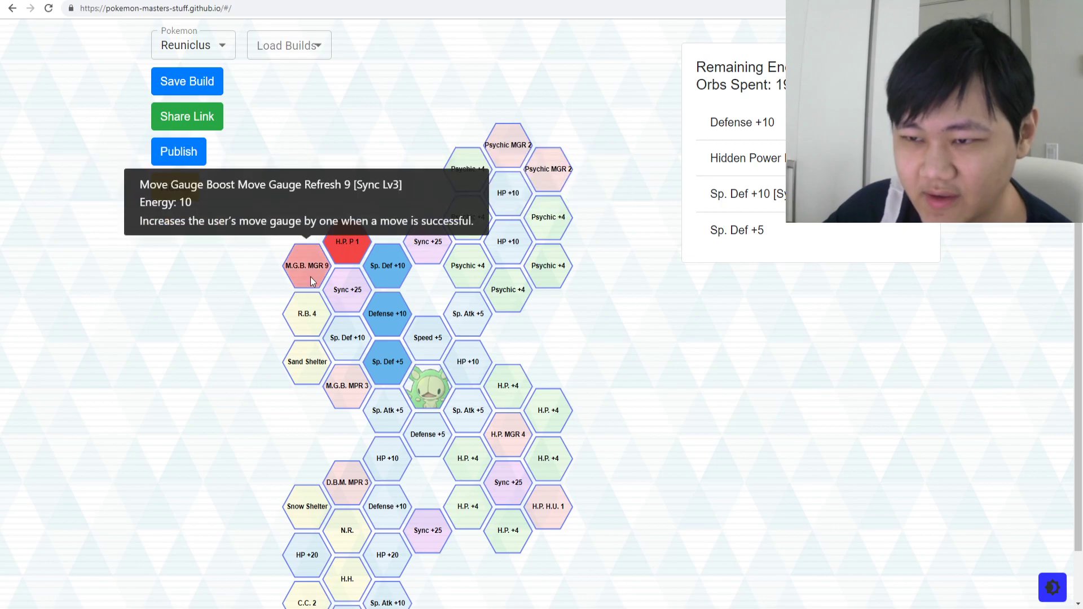
pyautogui.click(302, 272)
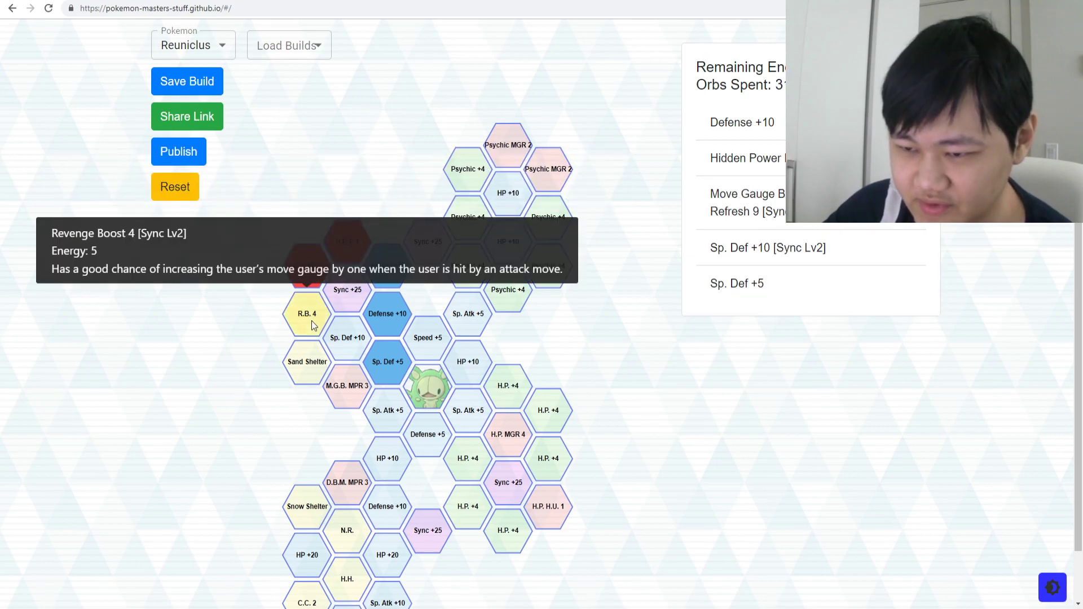
pyautogui.click(311, 321)
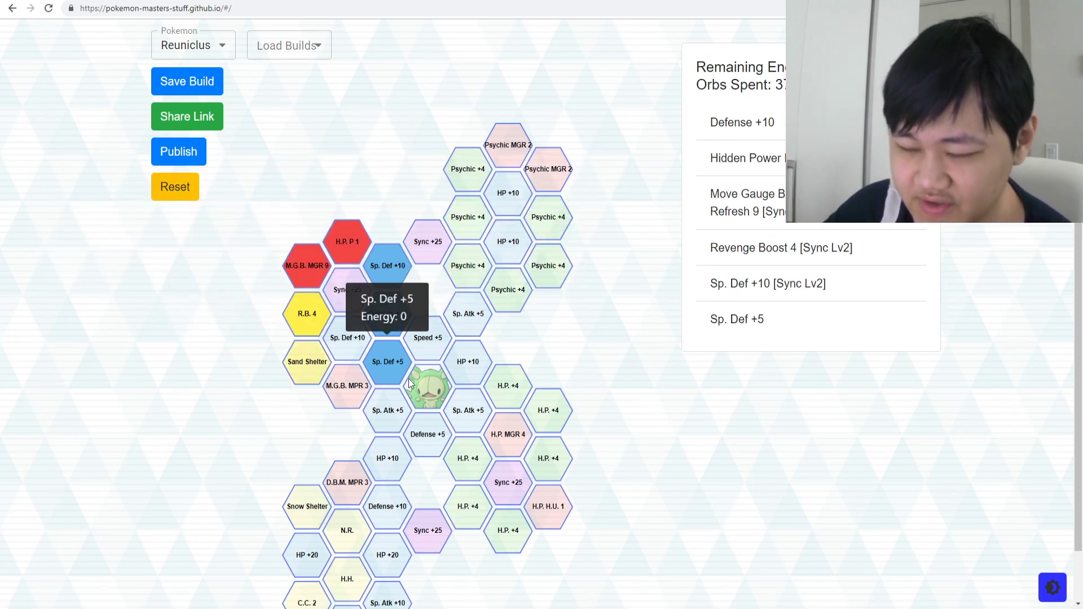
pyautogui.click(350, 390)
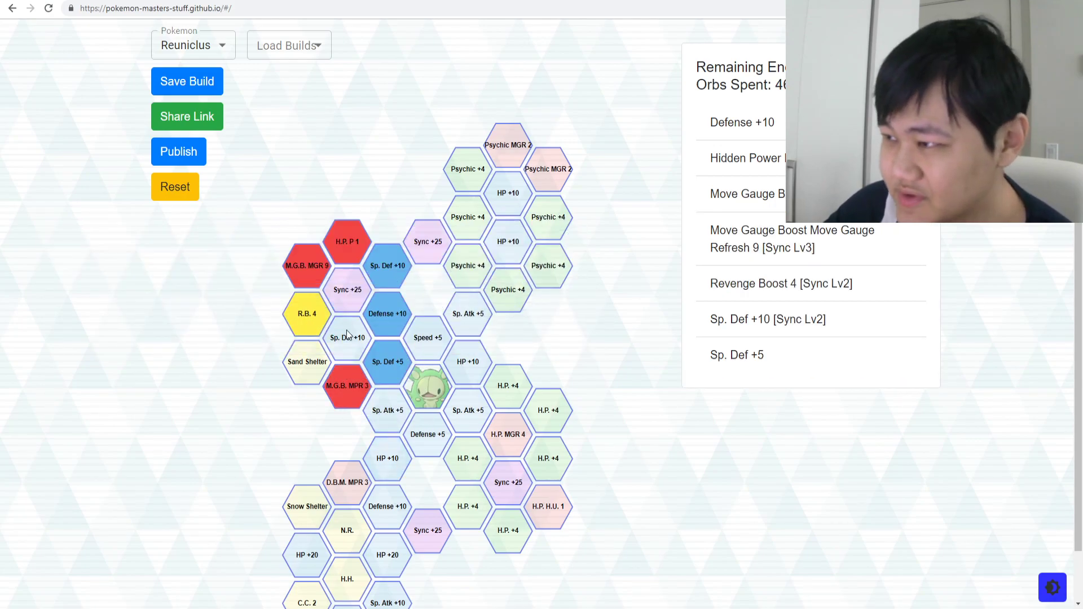
# Step: Add the lower HP +10, Defense +10, HP +20 and Healthy Healing to Reuniclus's build
pyautogui.scroll(-1, 348, 335)
pyautogui.click(392, 406)
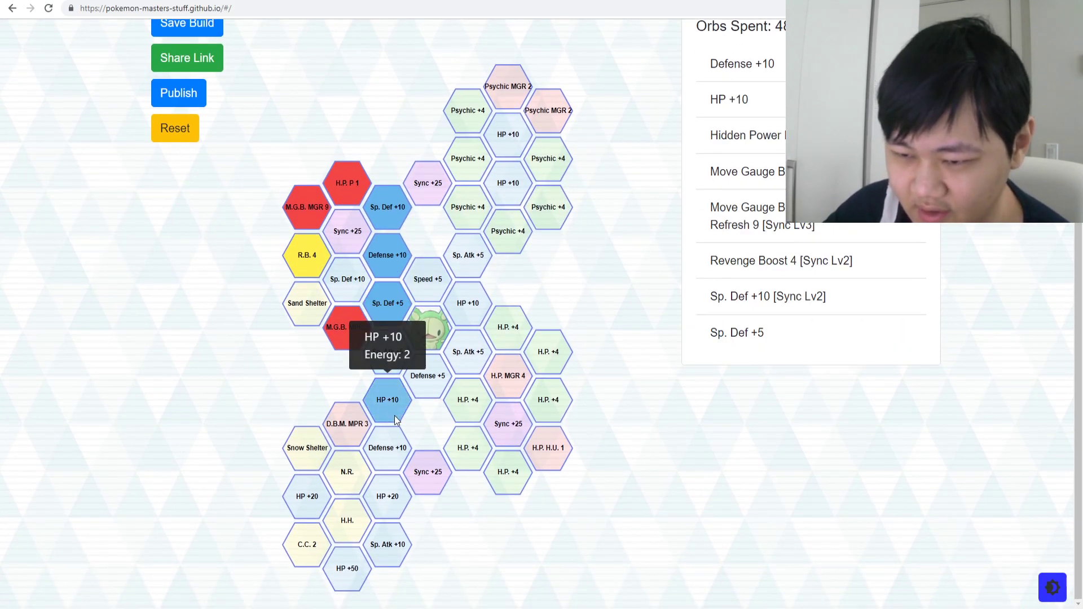
pyautogui.click(390, 451)
pyautogui.click(384, 502)
pyautogui.click(360, 510)
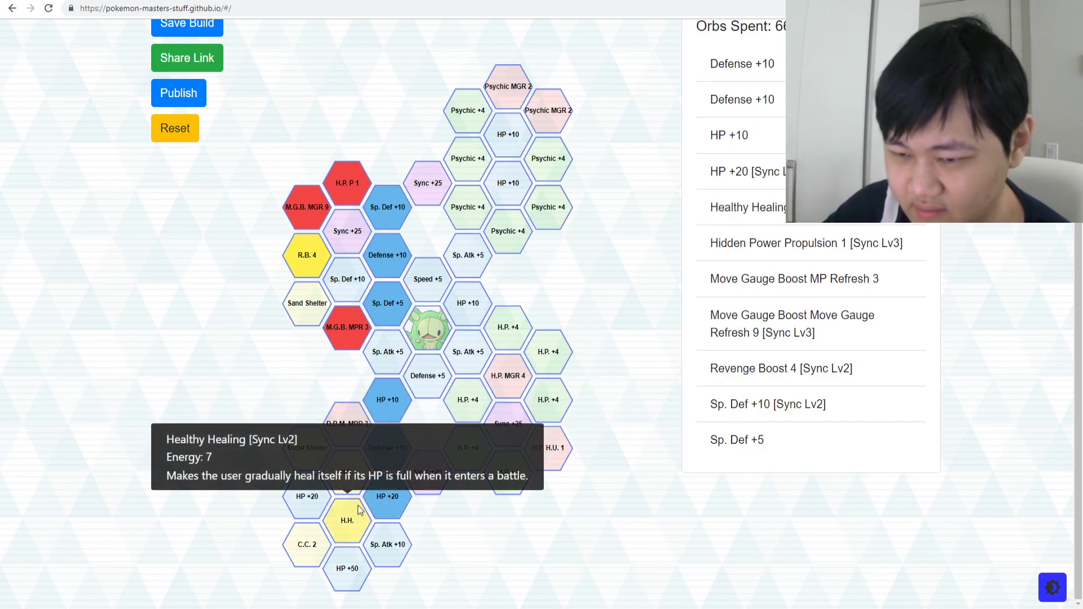
pyautogui.scroll(1, 359, 510)
pyautogui.scroll(-1, 338, 565)
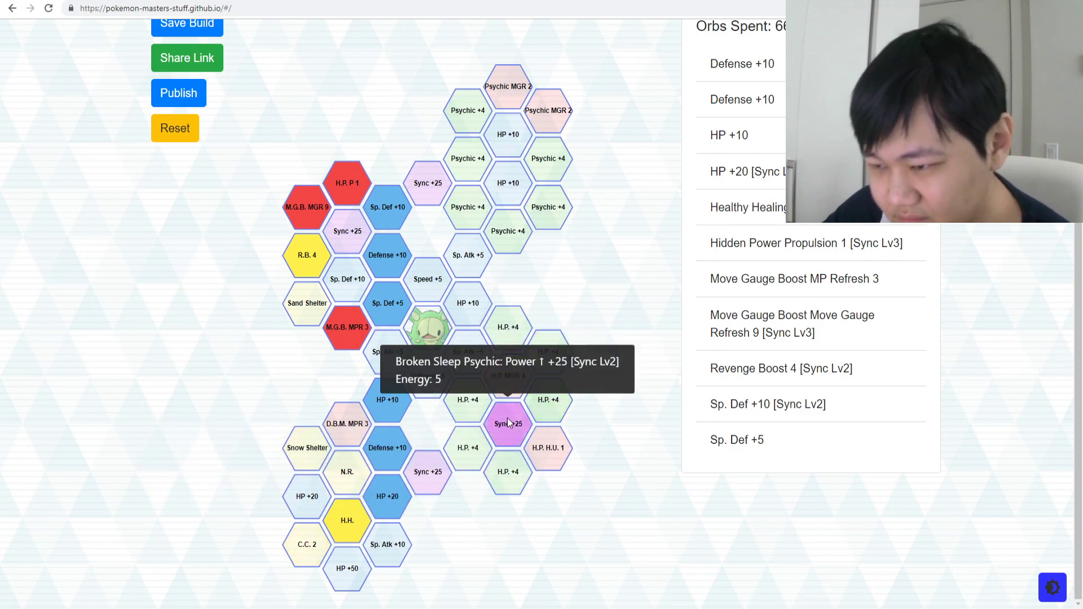
# Step: Activate Reuniclus's Hidden Power Move Gauge Refresh 4 and deactivate Move Gauge Boost MP Refresh 3
pyautogui.click(514, 378)
pyautogui.scroll(2, 476, 370)
pyautogui.scroll(-1, 486, 455)
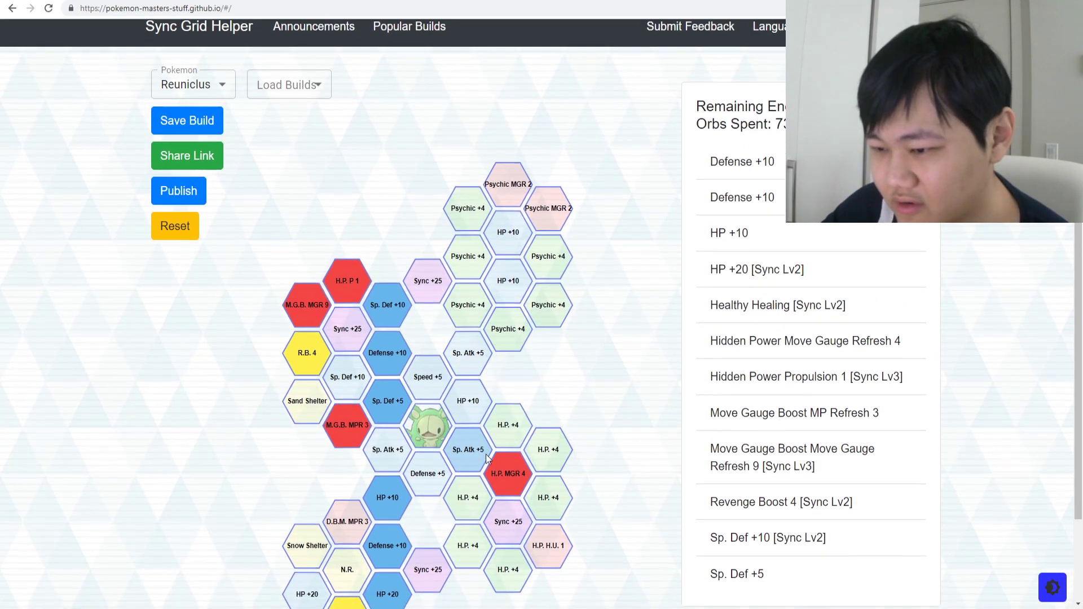
pyautogui.click(345, 377)
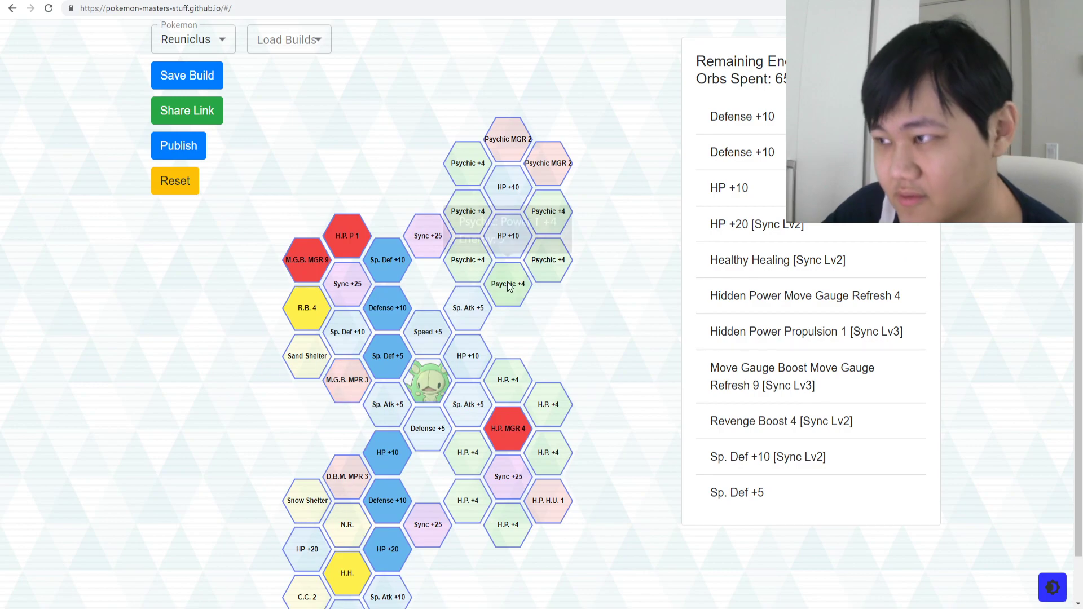
# Step: Switch to Rotom and activate Speed +5, the upper Sp. Atk +5, the Defense +5 above it and Breath. MPR 3
pyautogui.scroll(1, 197, 135)
pyautogui.click(206, 93)
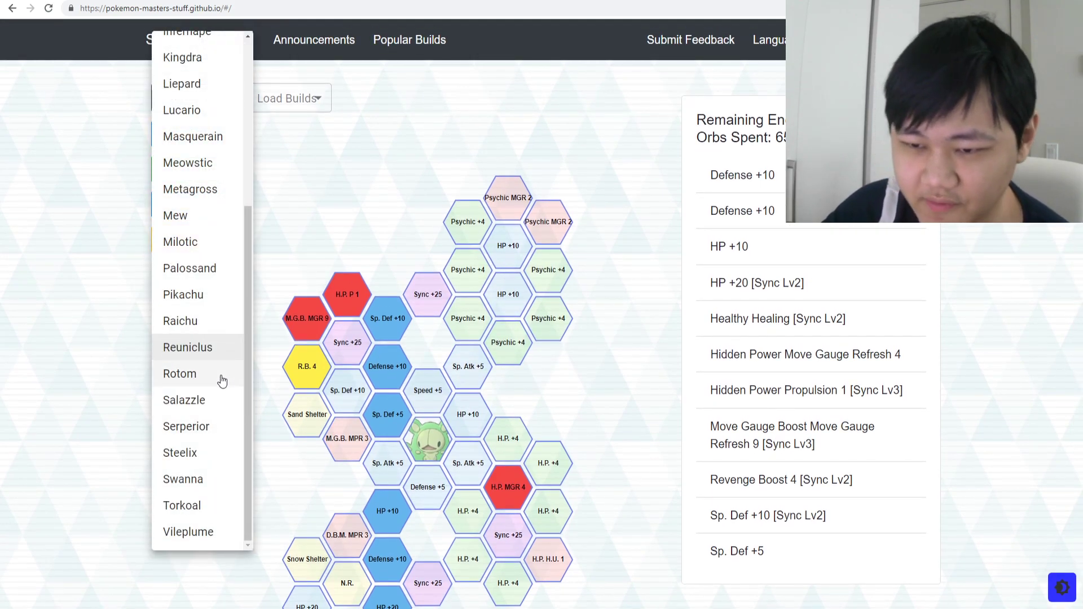
pyautogui.click(243, 377)
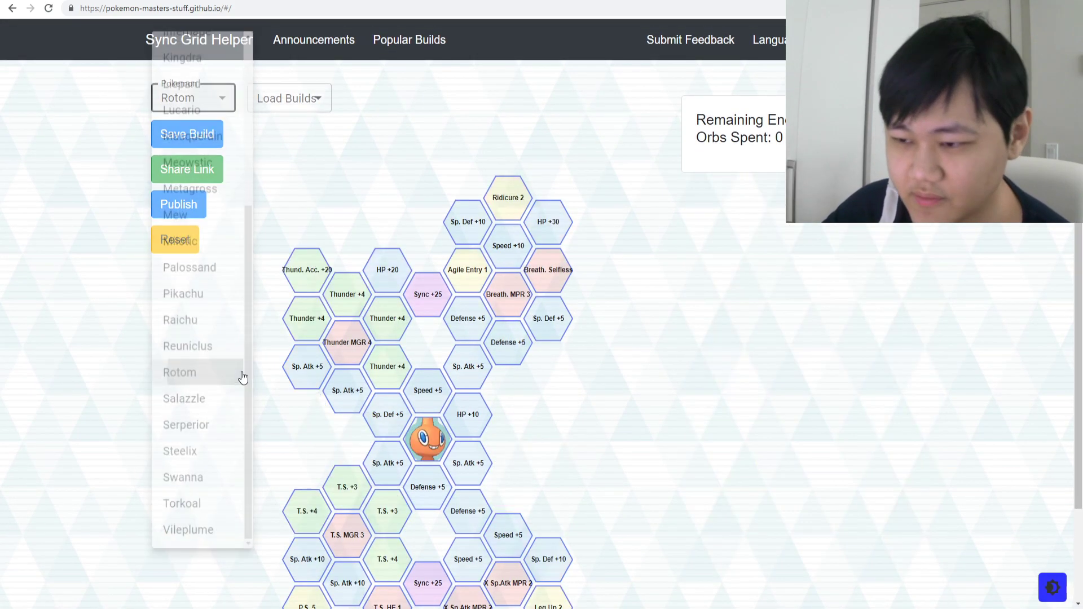
pyautogui.click(417, 394)
pyautogui.click(473, 366)
pyautogui.click(475, 317)
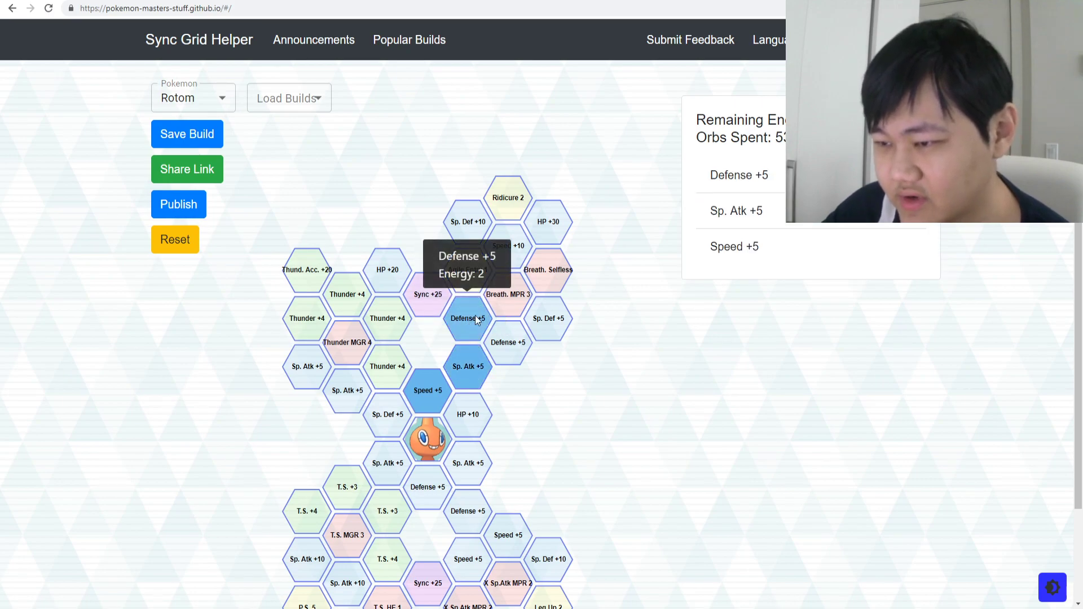
pyautogui.click(491, 291)
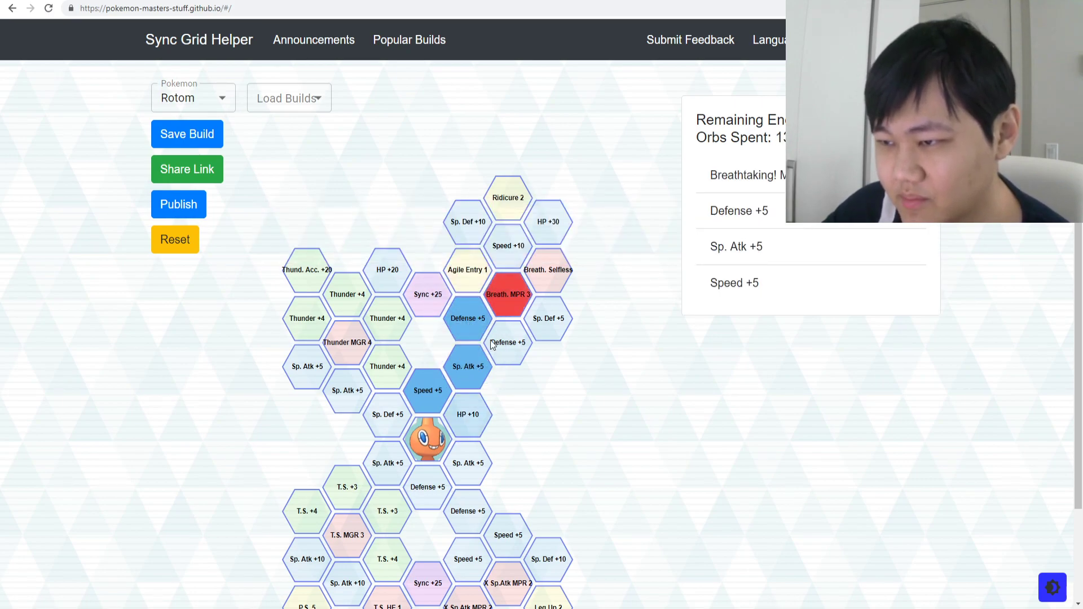
# Step: Activate Rotom's Speed +10 and Ridicure 2, and try out Agile Entry 1 before deactivating it
pyautogui.click(504, 240)
pyautogui.click(499, 181)
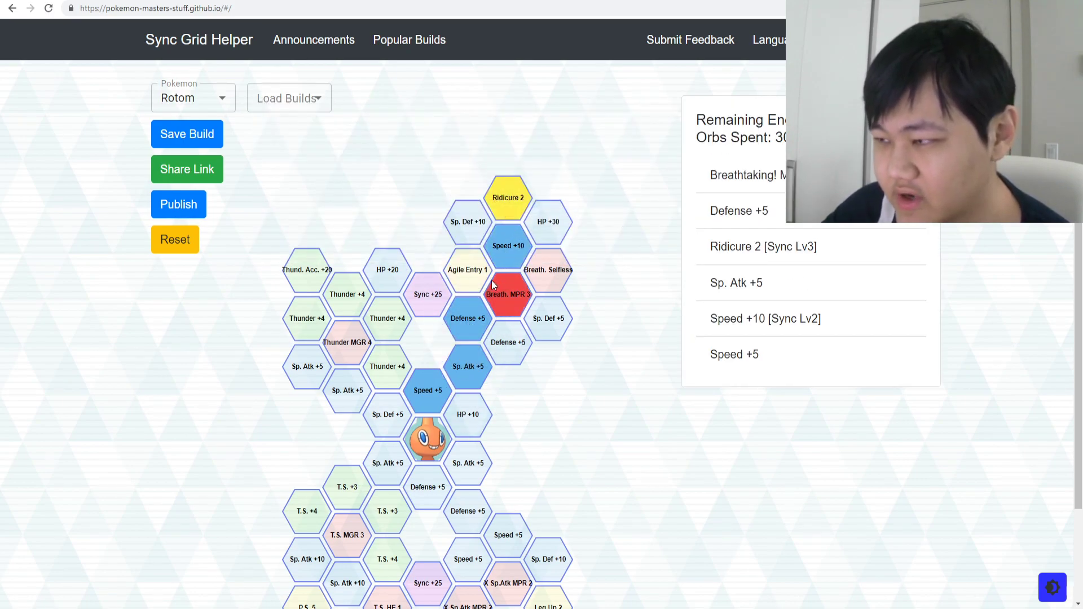
pyautogui.click(464, 272)
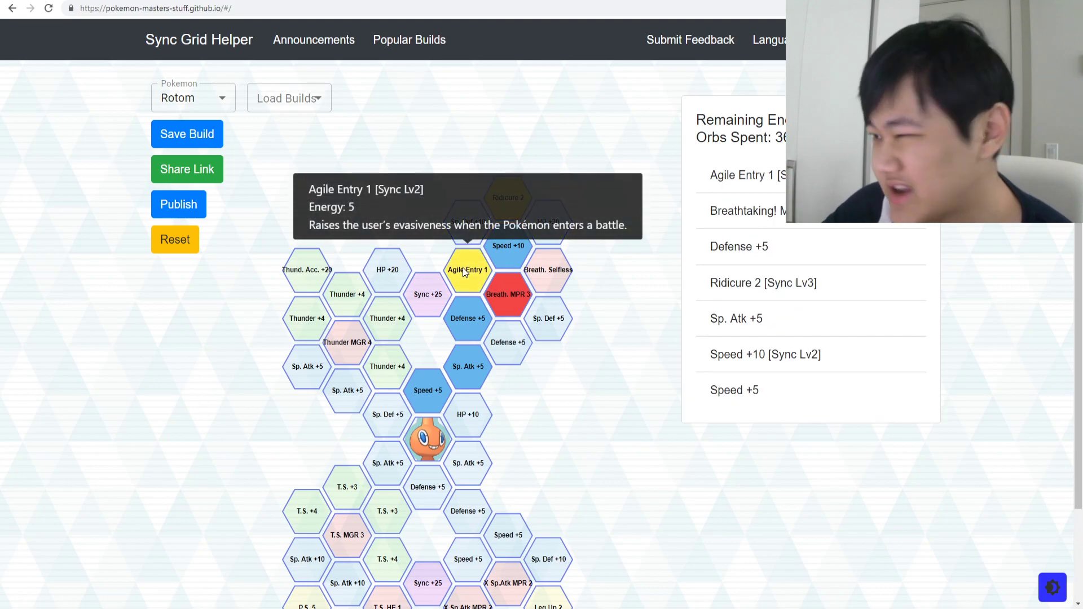
pyautogui.click(463, 267)
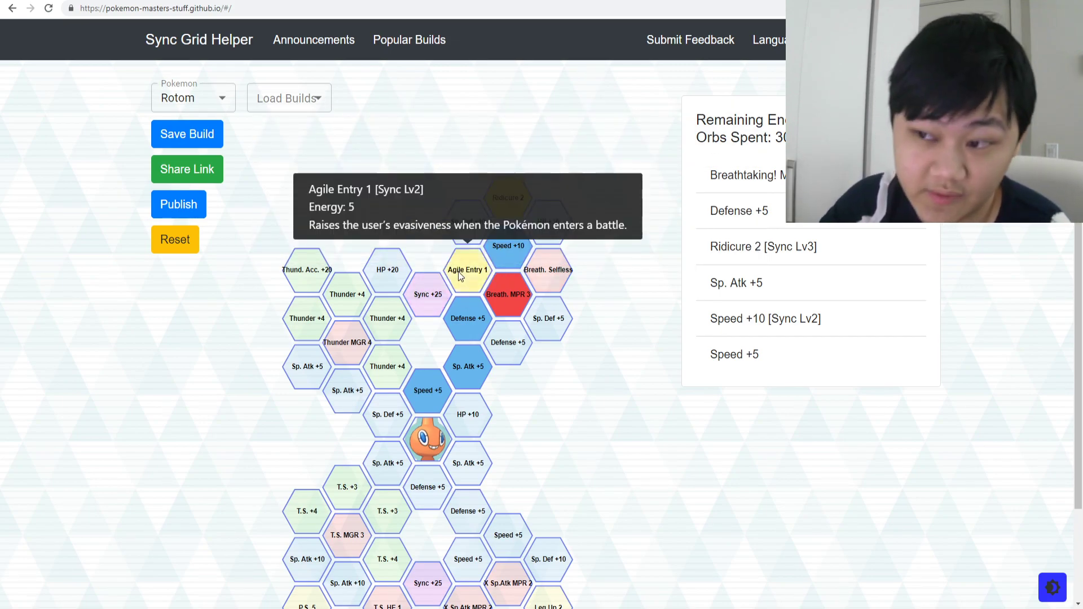
# Step: Add the lower Defense +5, the Speed +5 beneath it and both X Sp. Atk MPR 2 tiles to Rotom's build
pyautogui.scroll(-1, 460, 259)
pyautogui.scroll(-1, 463, 252)
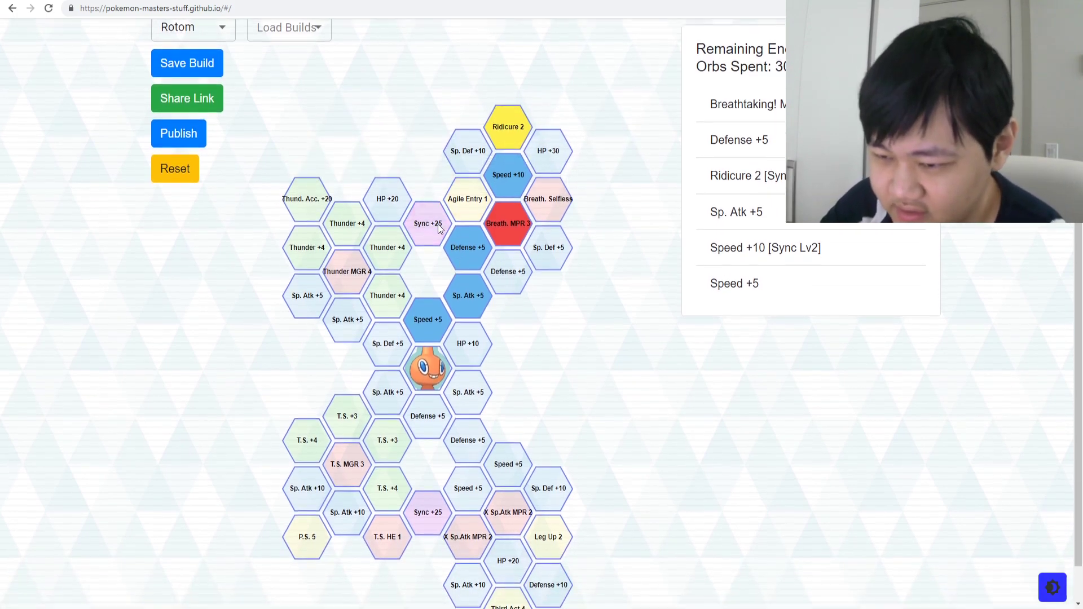
pyautogui.scroll(1, 601, 182)
pyautogui.scroll(1, 601, 181)
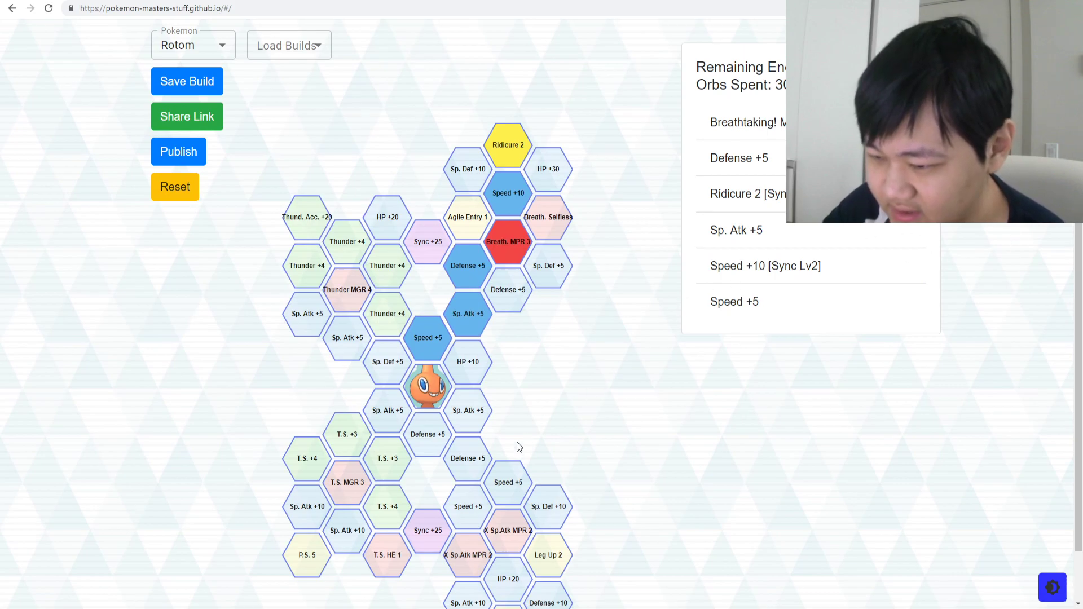
pyautogui.click(468, 458)
pyautogui.click(468, 506)
pyautogui.click(468, 555)
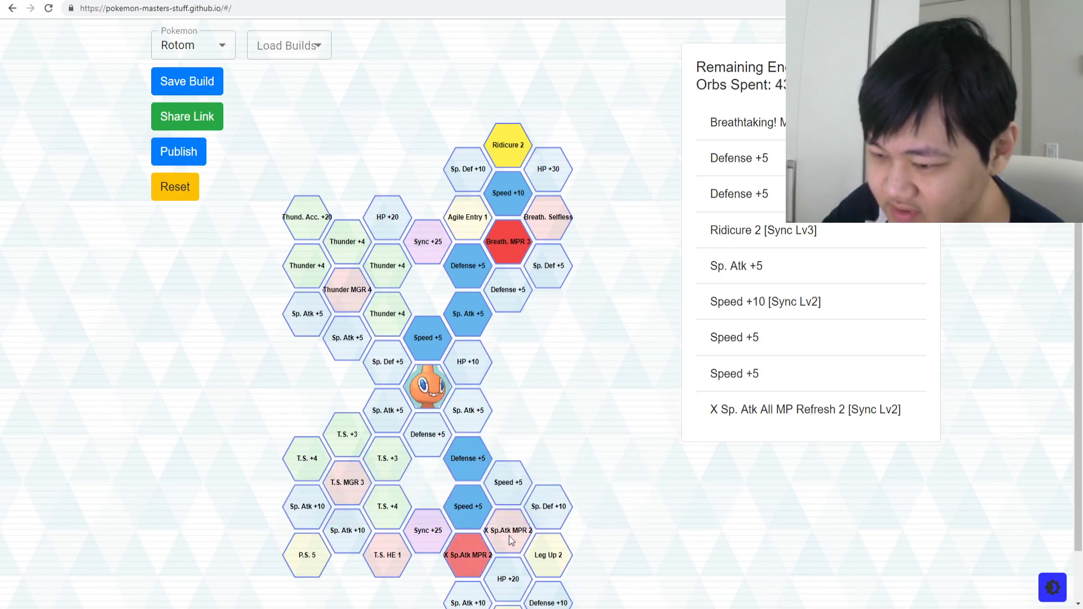
pyautogui.click(514, 533)
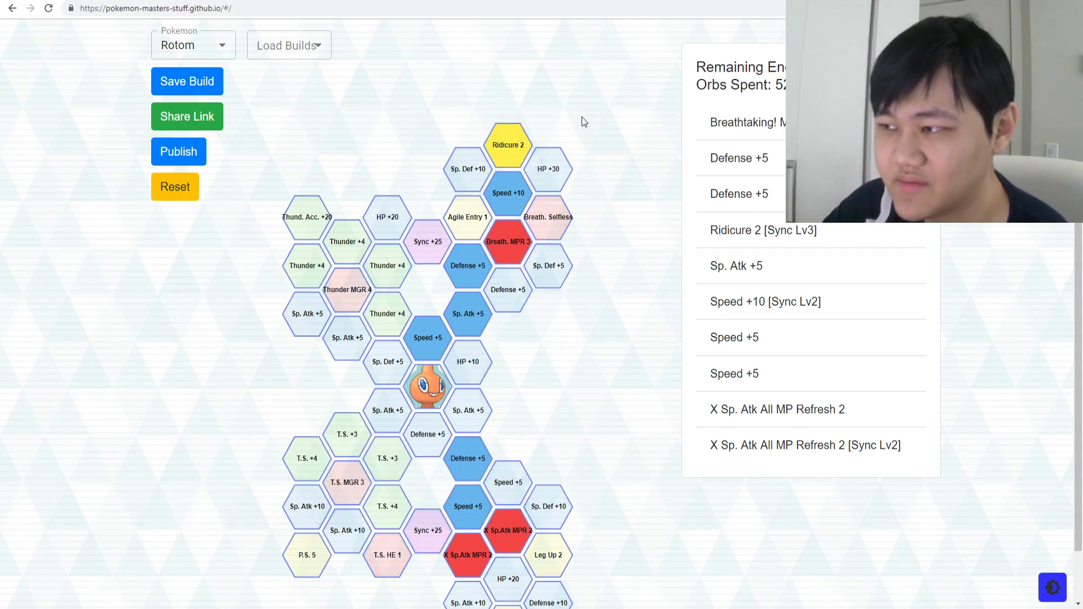
# Step: Switch to Salazzle and activate the six inner tiles: Speed +5, HP +10, both Sp. Atk +5, Defense +5 and Sp. Def +5
pyautogui.click(216, 44)
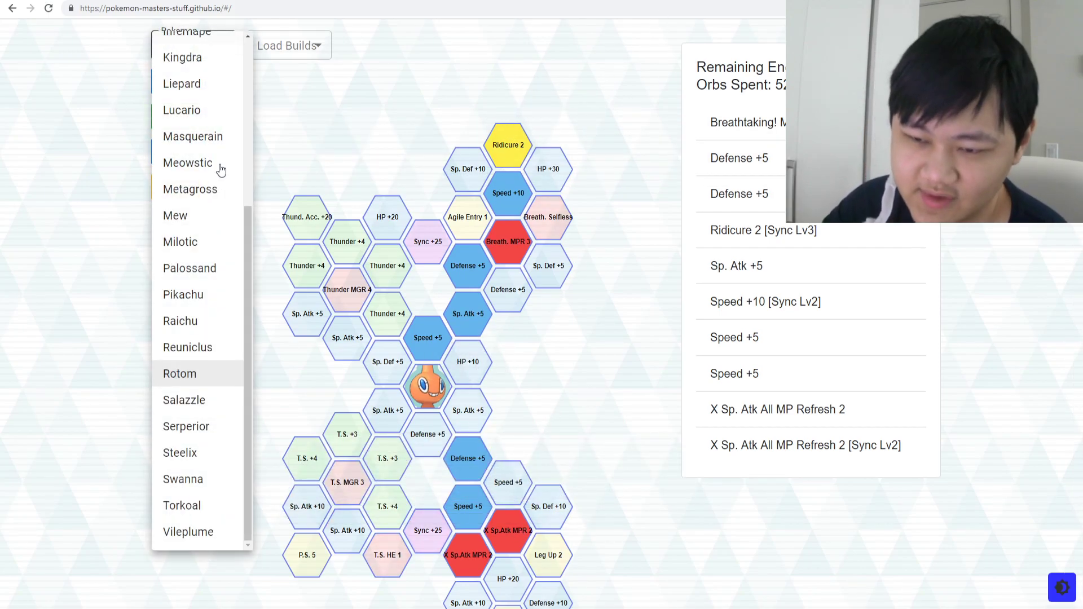
pyautogui.click(194, 399)
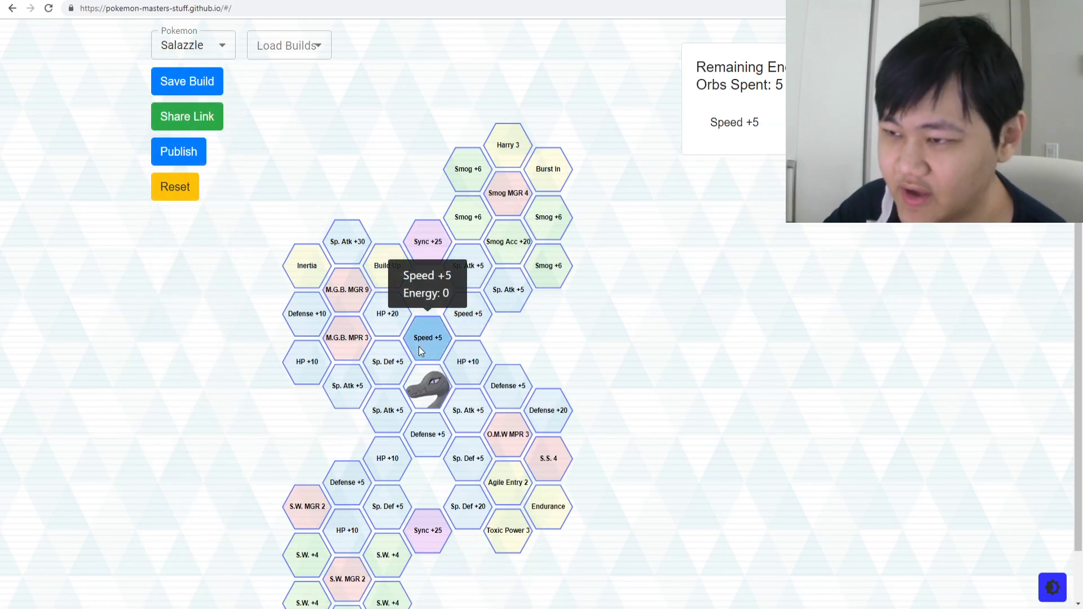
pyautogui.click(468, 362)
pyautogui.click(468, 410)
pyautogui.click(427, 435)
pyautogui.click(388, 410)
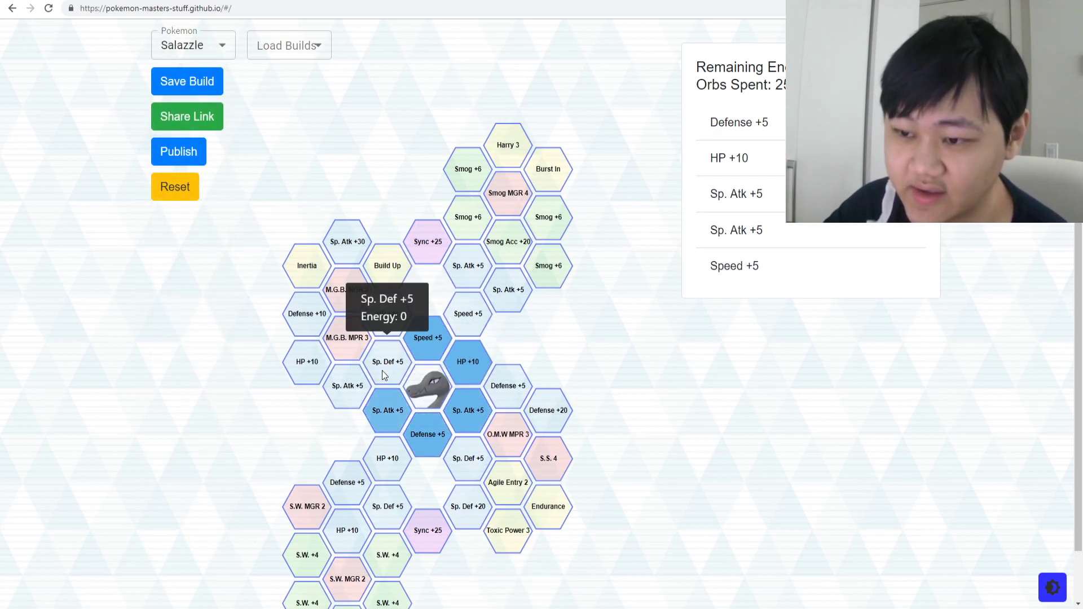
pyautogui.click(383, 370)
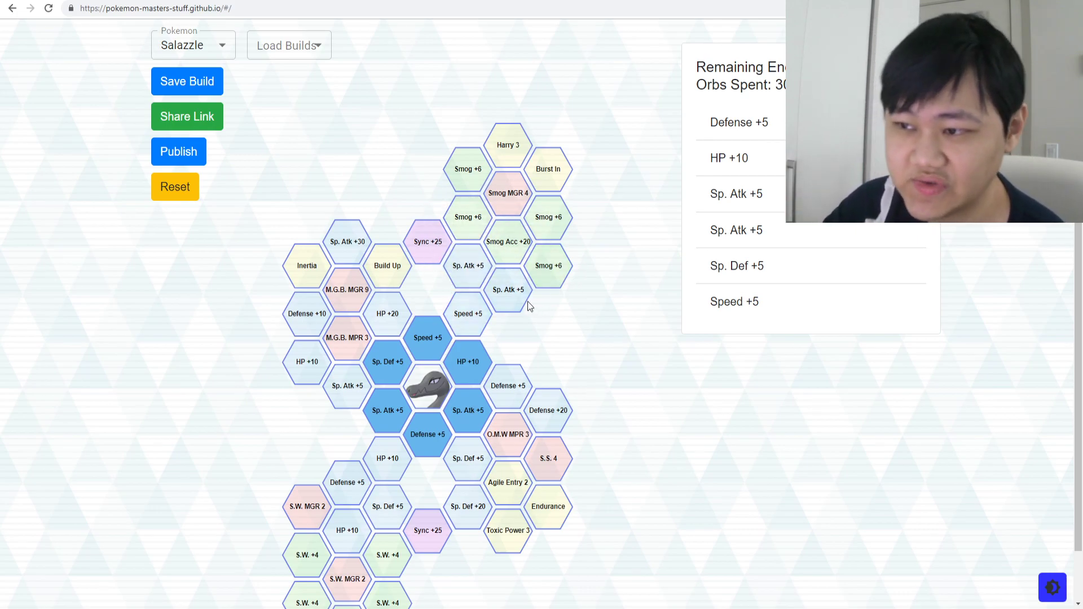
# Step: Switch to Swanna and activate the six inner tiles: Sp. Def +5, Sp. Atk +5, Defense +5, Attack +5, HP +10 and Speed +5
pyautogui.click(190, 45)
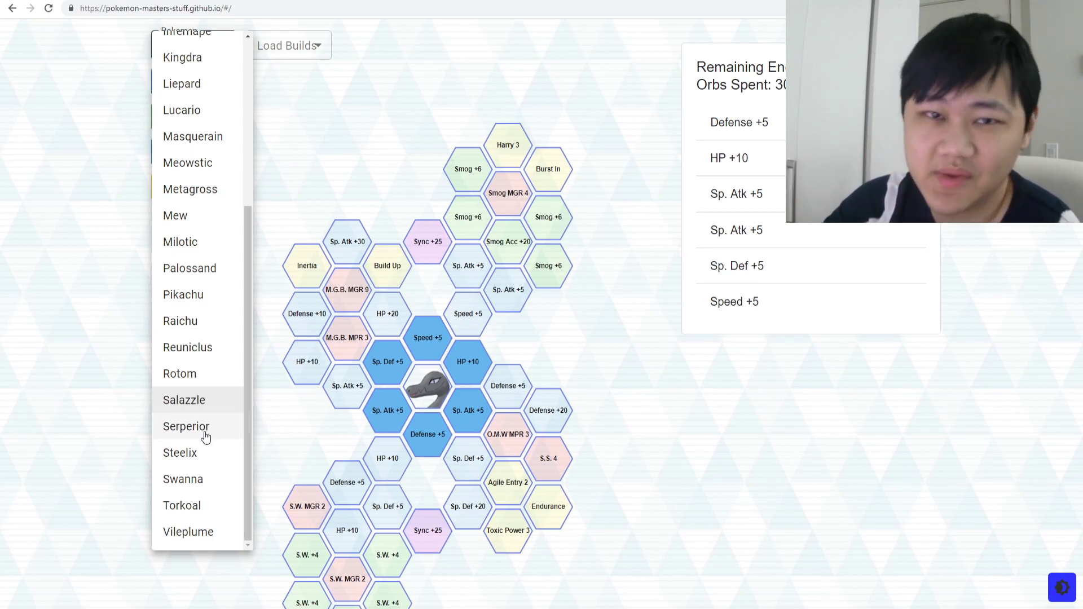
pyautogui.click(188, 487)
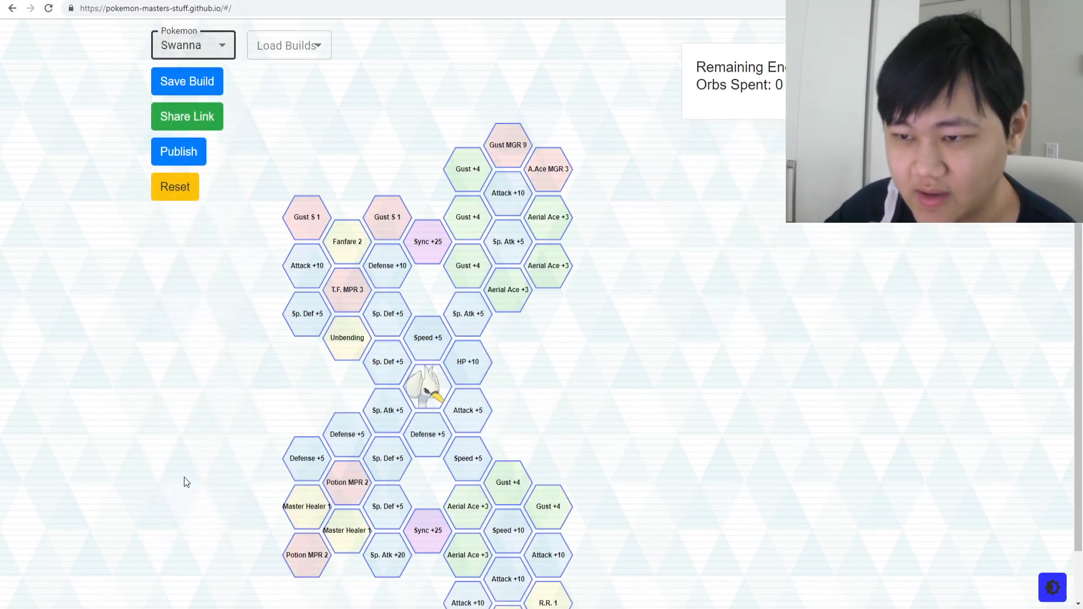
pyautogui.click(388, 364)
pyautogui.click(389, 411)
pyautogui.click(417, 431)
pyautogui.click(466, 409)
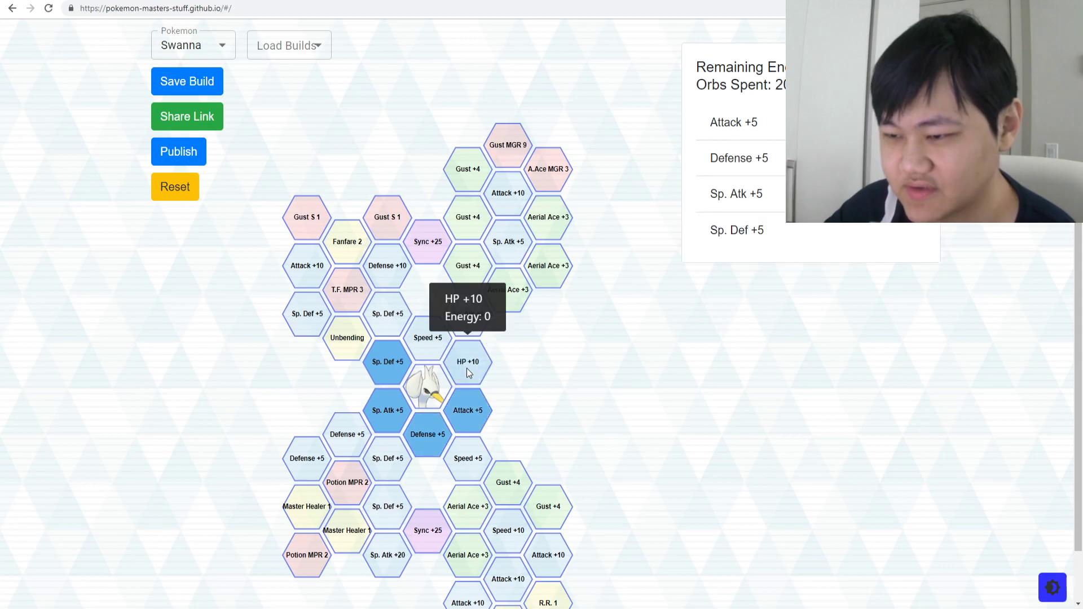
pyautogui.click(466, 368)
pyautogui.click(417, 340)
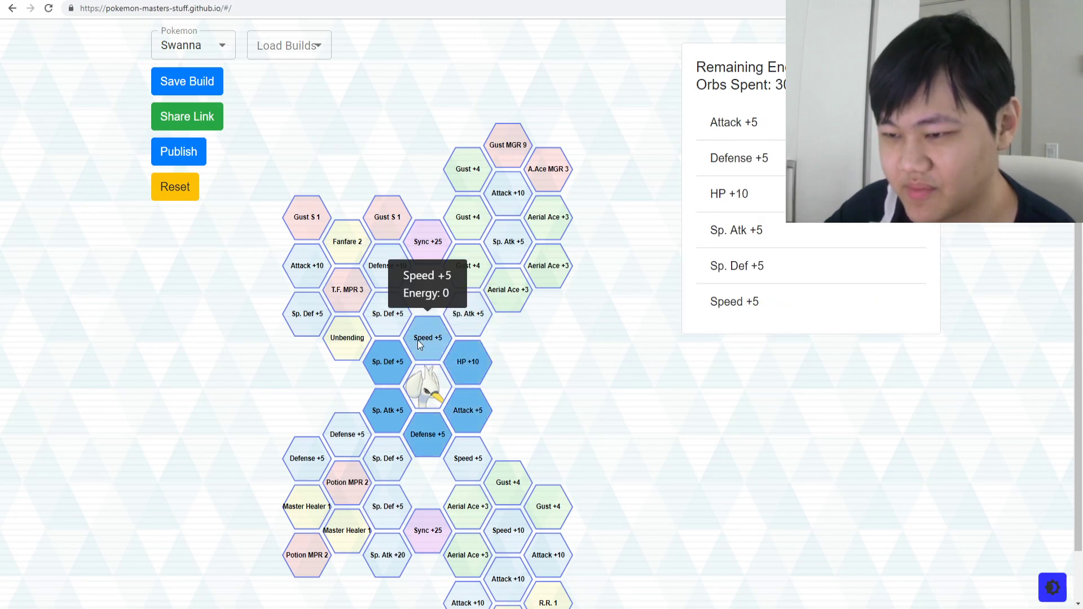
# Step: Add Sp. Def +5 below the inner Sp. Atk +5, the adjacent Potion MPR 2 and both Master Healer 1 tiles to Swanna's build
pyautogui.click(387, 454)
pyautogui.click(344, 485)
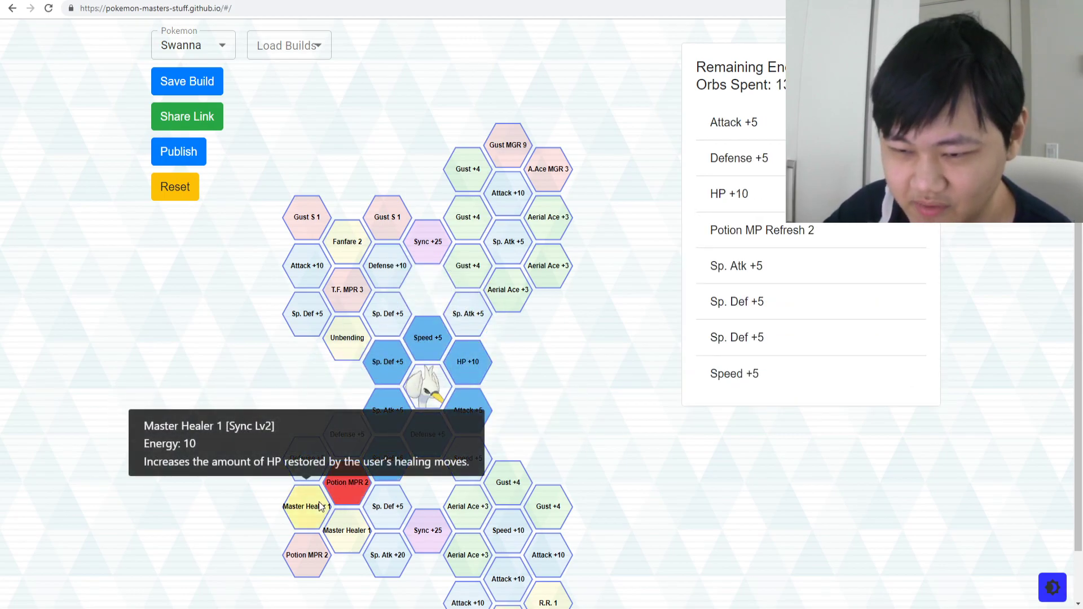
pyautogui.click(319, 502)
pyautogui.click(340, 533)
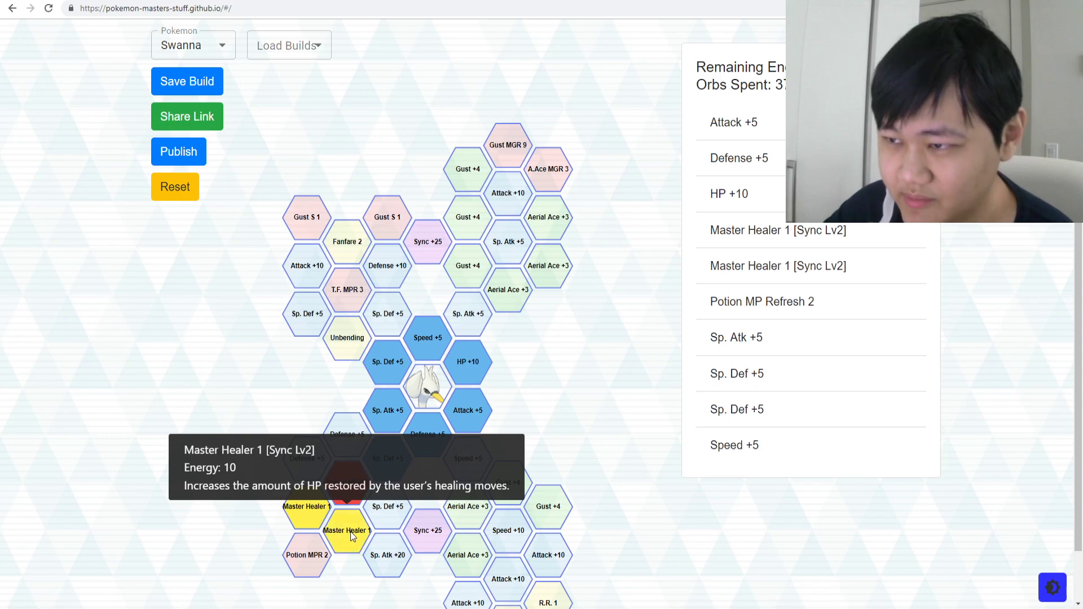
# Step: Try out Swanna's Gust route with the Sp. Atk +5 above HP +10, three Gust +4 tiles and Gust MGR 9
pyautogui.click(466, 328)
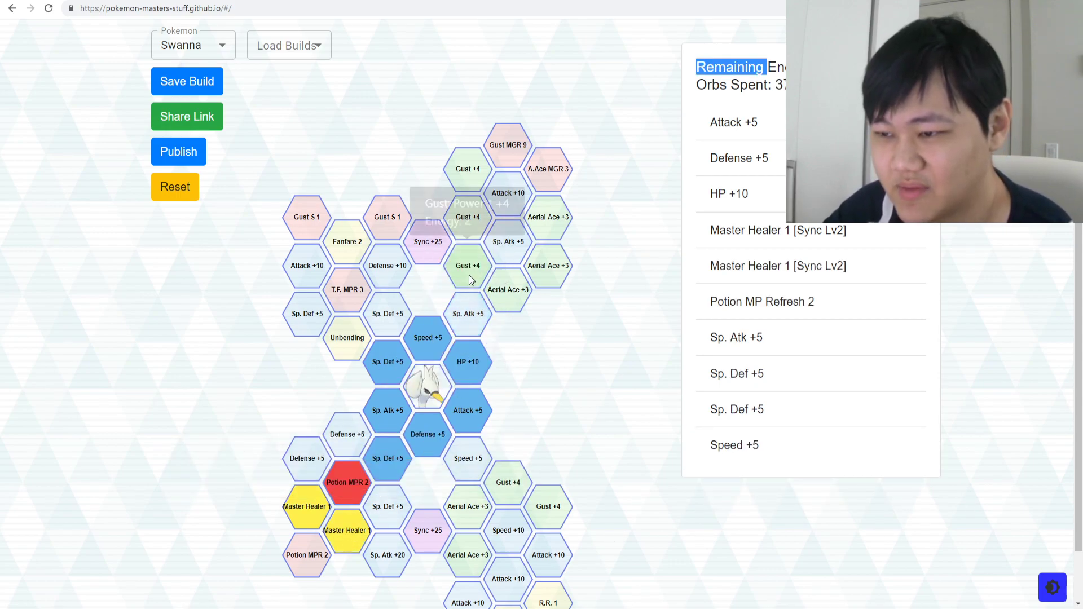
pyautogui.click(470, 264)
pyautogui.click(467, 217)
pyautogui.click(463, 157)
pyautogui.click(499, 137)
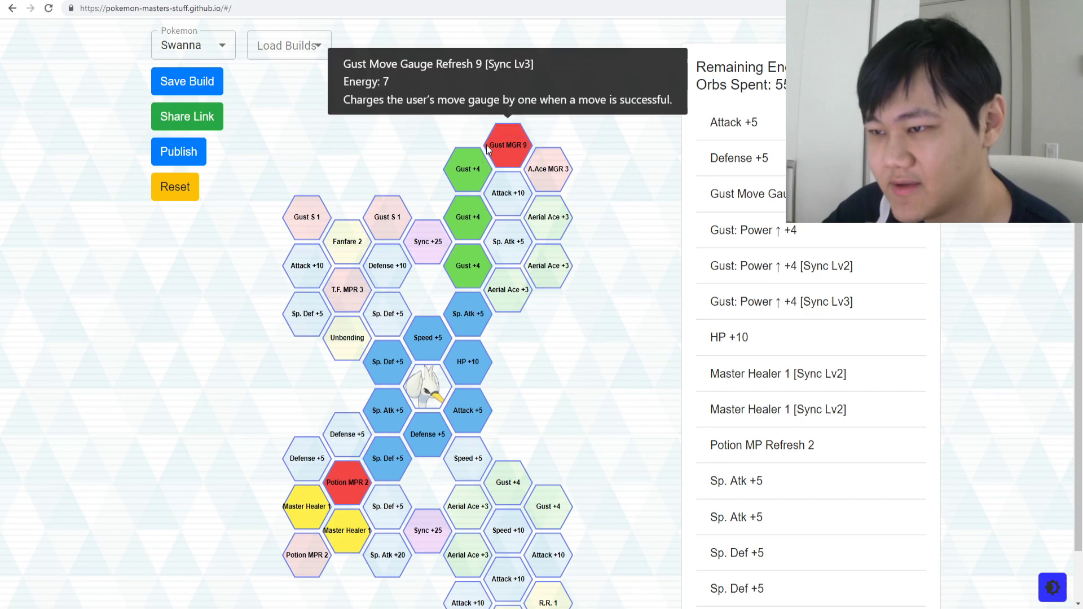
# Step: Deactivate Swanna's Gust MGR 9, the three Gust +4 tiles and the Sp. Atk +5 leading to them
pyautogui.click(498, 136)
pyautogui.click(482, 168)
pyautogui.click(468, 230)
pyautogui.click(468, 266)
pyautogui.click(466, 314)
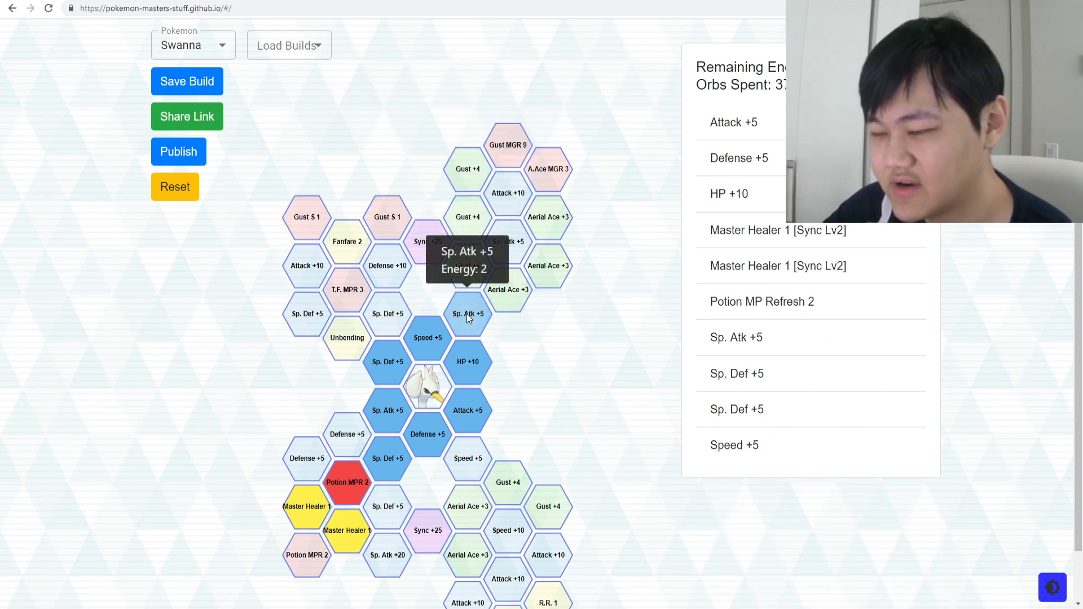
# Step: Switch to Torkoal and activate the six inner tiles: Sp. Def +5, Speed +5, HP +10, both Sp. Atk +5 and Defense +5
pyautogui.click(210, 45)
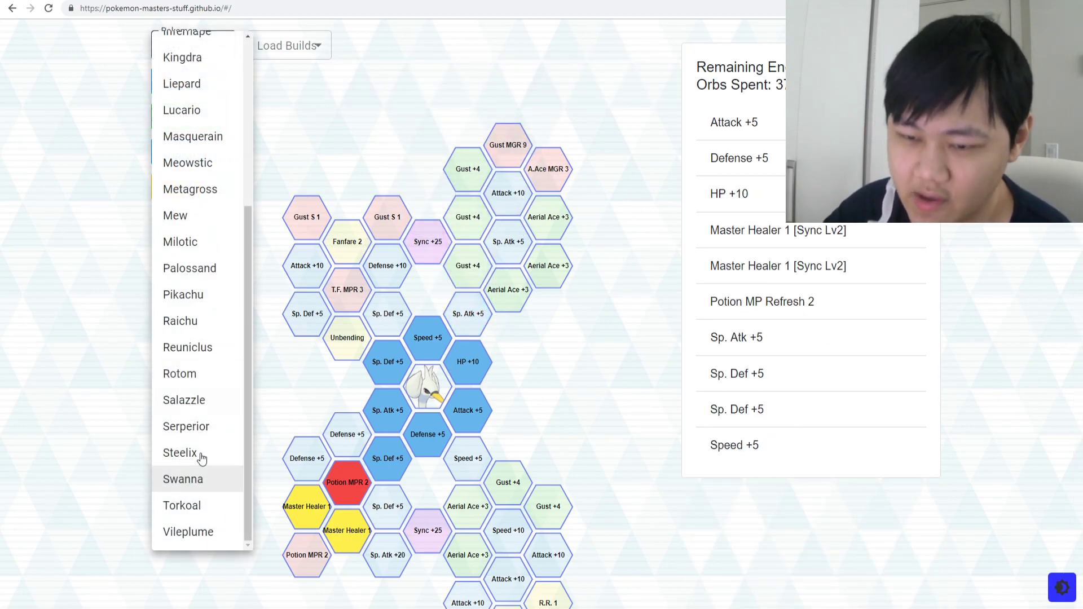
pyautogui.click(217, 511)
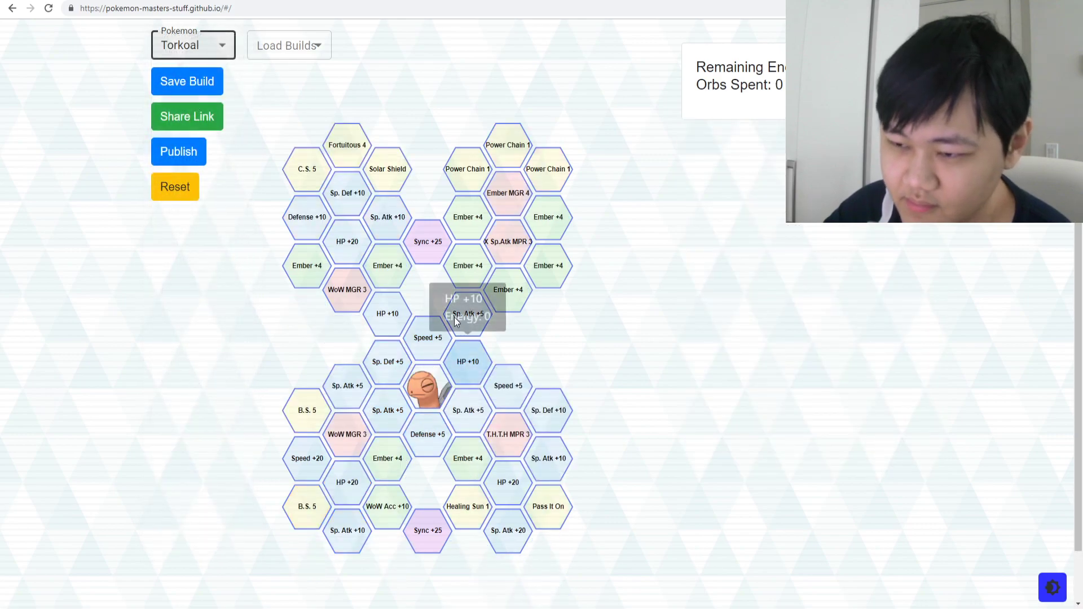
pyautogui.click(389, 356)
pyautogui.click(429, 338)
pyautogui.click(466, 362)
pyautogui.click(459, 415)
pyautogui.click(428, 434)
pyautogui.click(388, 410)
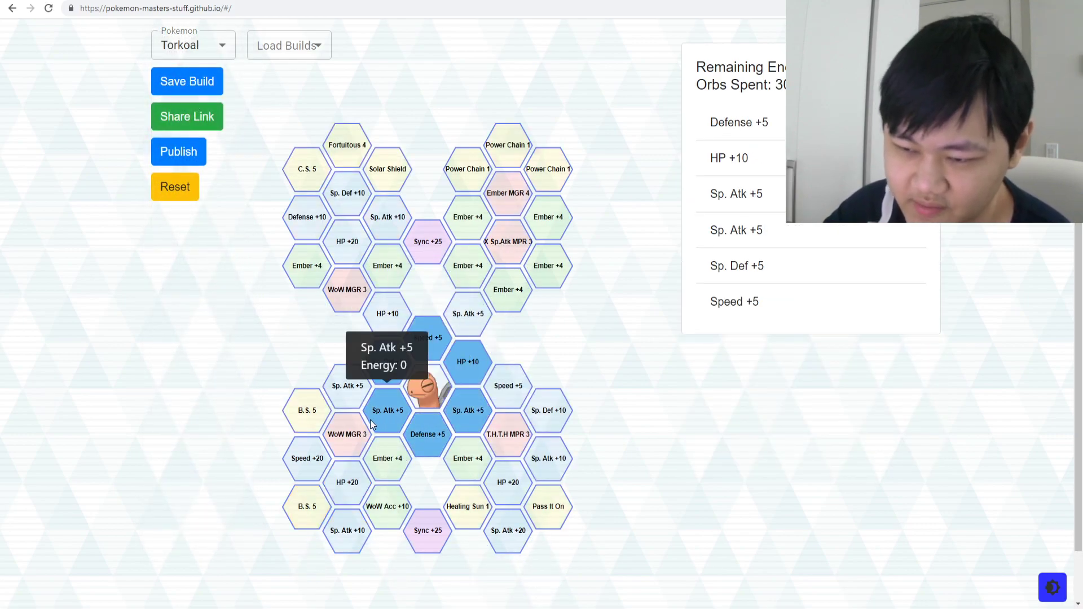
# Step: Add the outer Sp. Atk +5, Speed +20 and both Burn Synergy 5 tiles to Torkoal's build
pyautogui.click(364, 395)
pyautogui.click(309, 416)
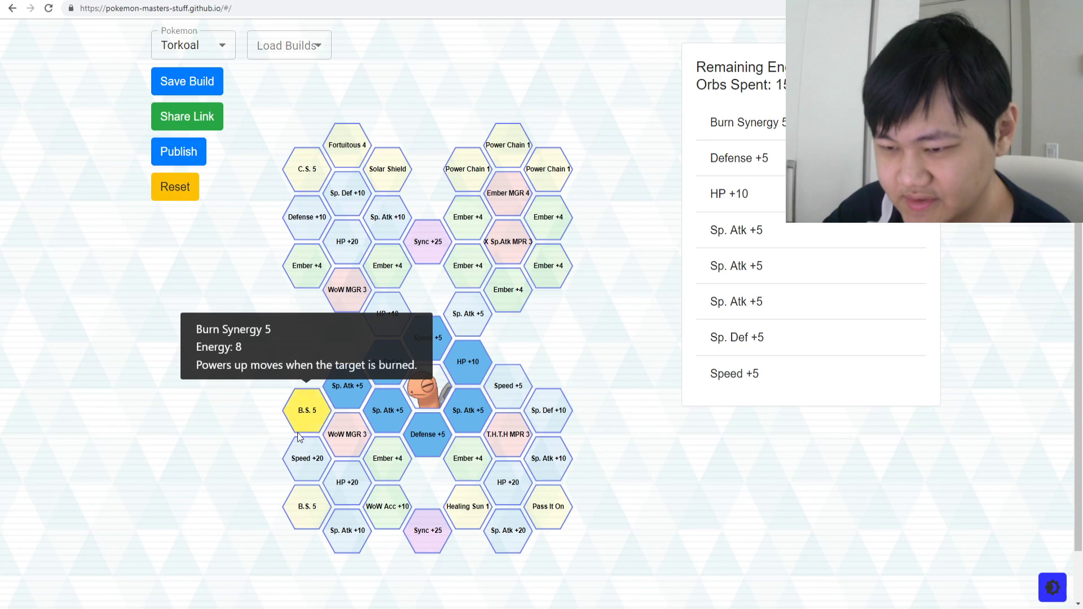
pyautogui.click(307, 458)
pyautogui.click(306, 516)
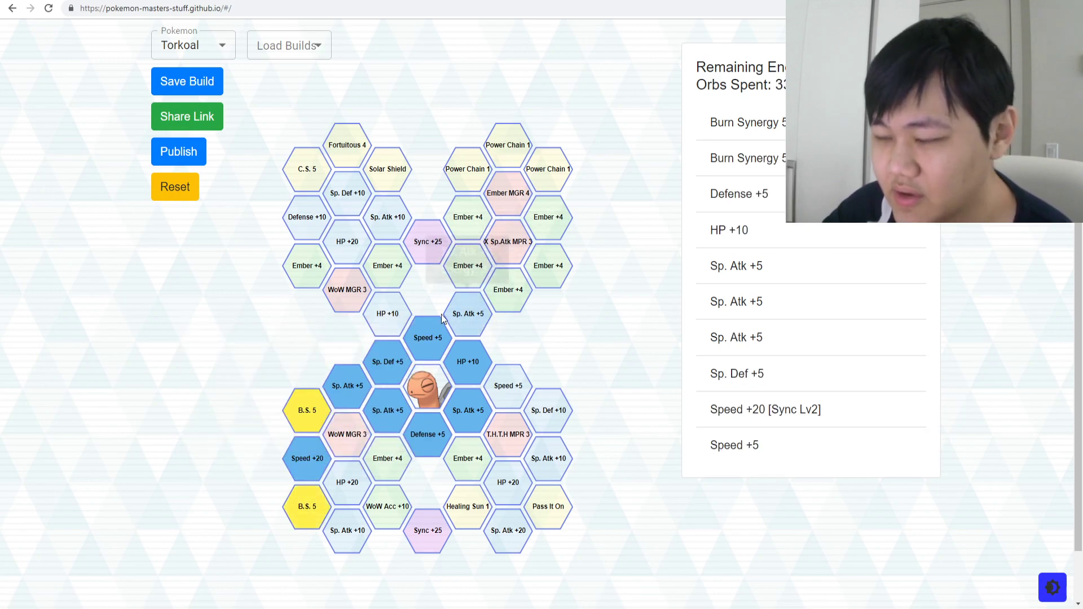
# Step: Activate Torkoal's Sp. Atk +5 above HP +10, the five Ember +4 tiles around X Sp. Atk MPR 3, and Ember MGR 4
pyautogui.click(470, 316)
pyautogui.click(468, 267)
pyautogui.click(458, 222)
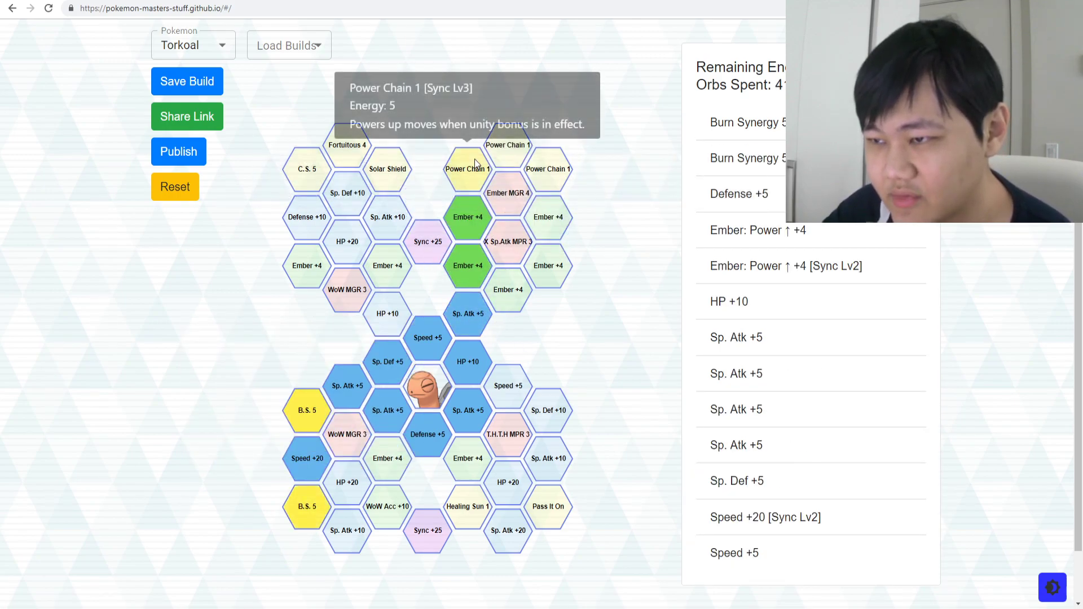
pyautogui.click(544, 229)
pyautogui.click(542, 263)
pyautogui.click(500, 279)
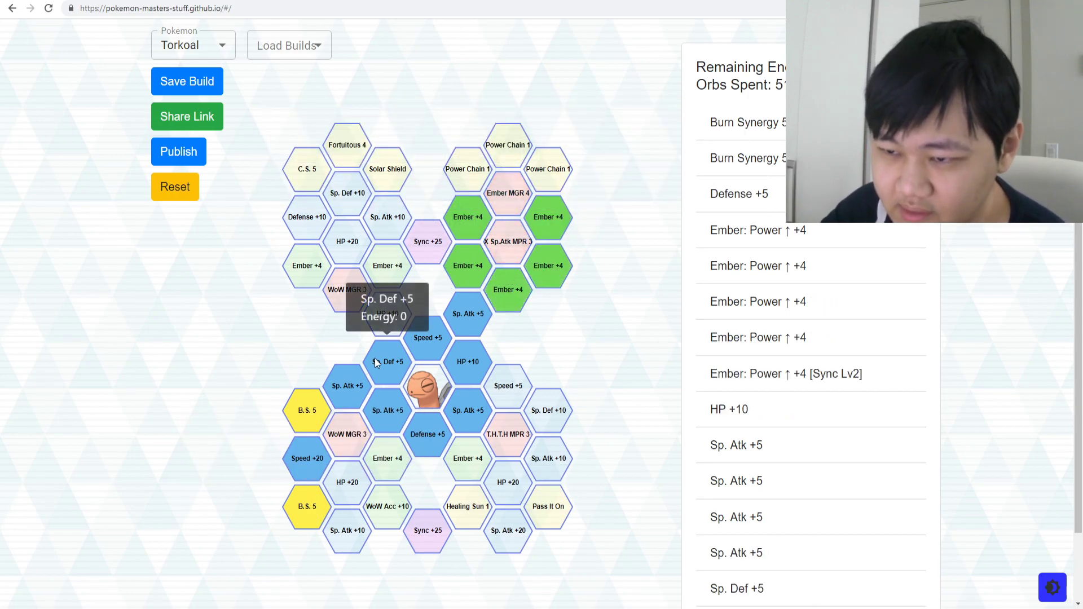
pyautogui.click(484, 198)
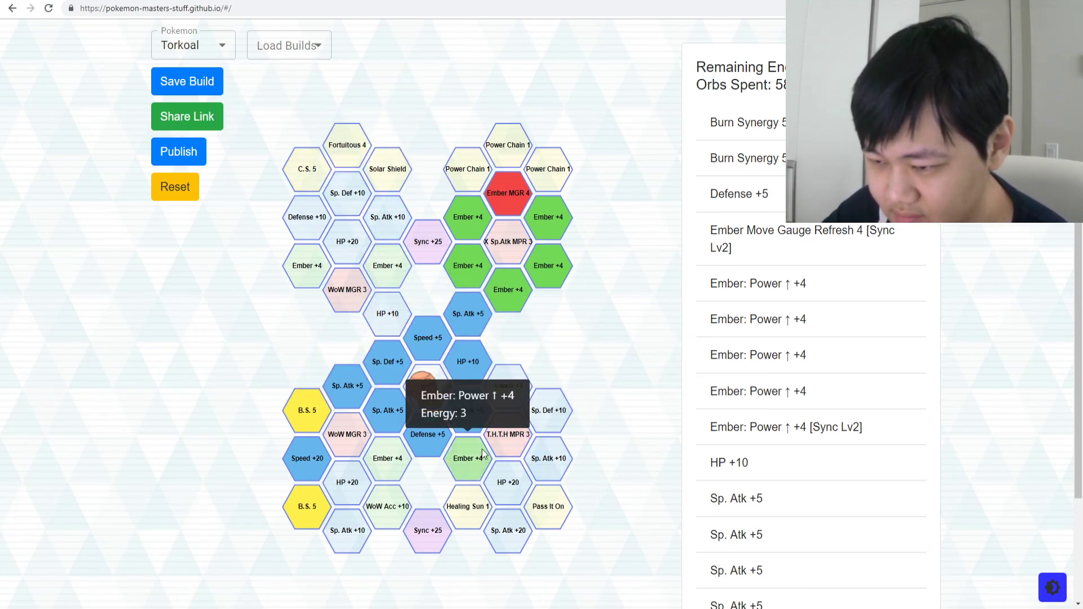
# Step: Add Too Hot to Handle! MP Refresh 3 and the two lower Ember +4 tiles to Torkoal's build
pyautogui.click(513, 426)
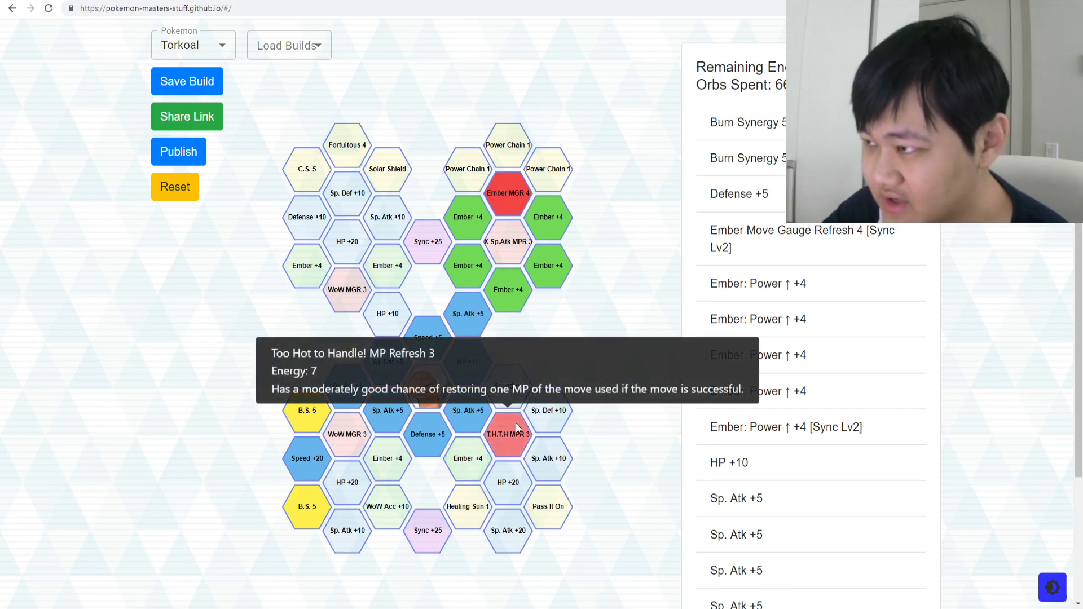
pyautogui.click(467, 460)
pyautogui.click(382, 449)
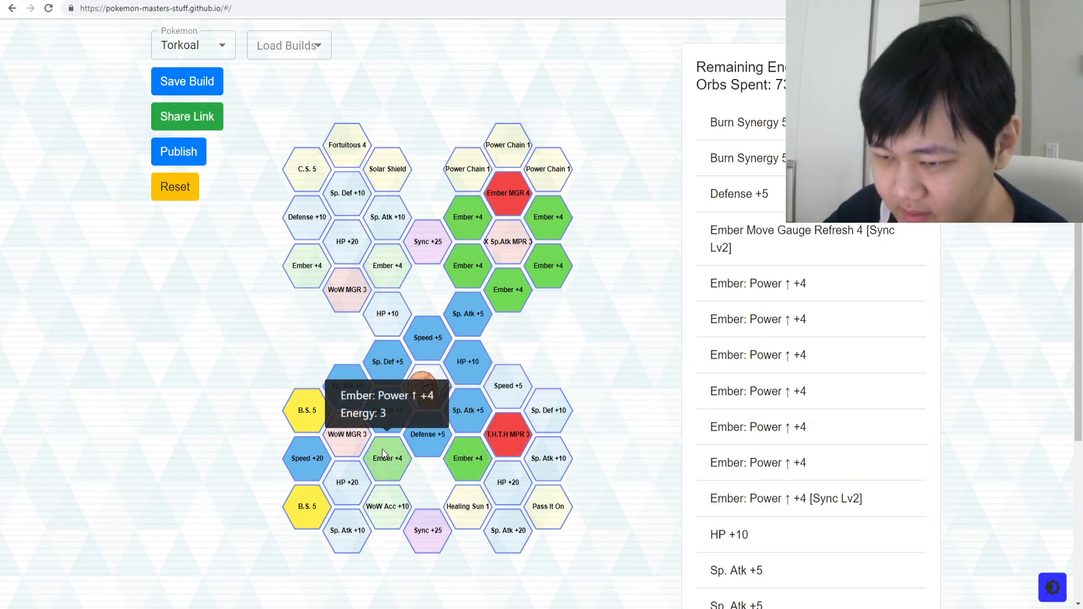
# Step: Switch to Vileplume and activate Healing Sun 2
pyautogui.scroll(2, 456, 429)
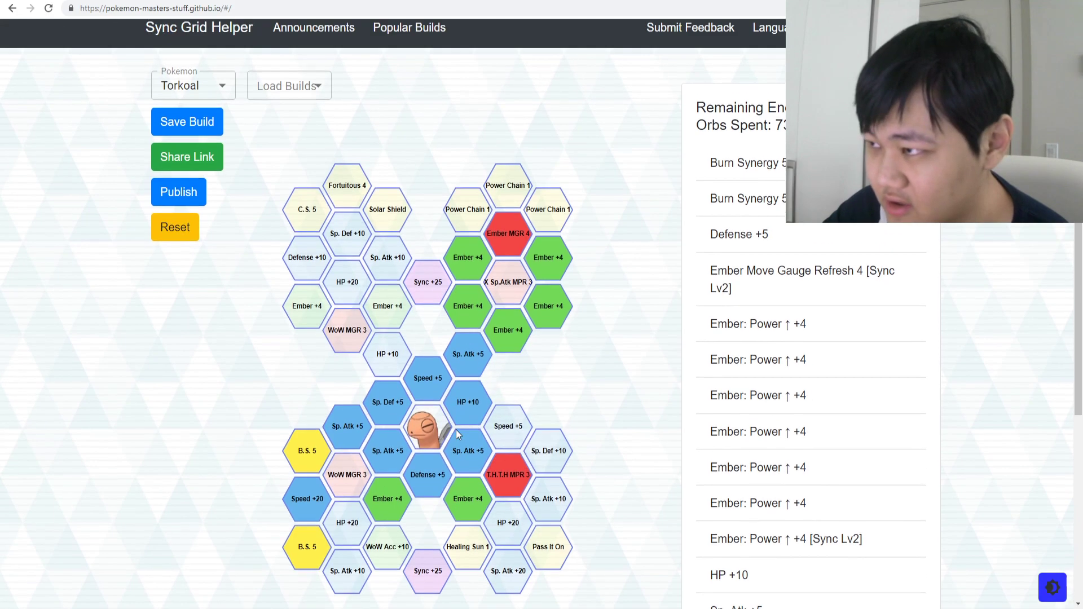
pyautogui.click(194, 98)
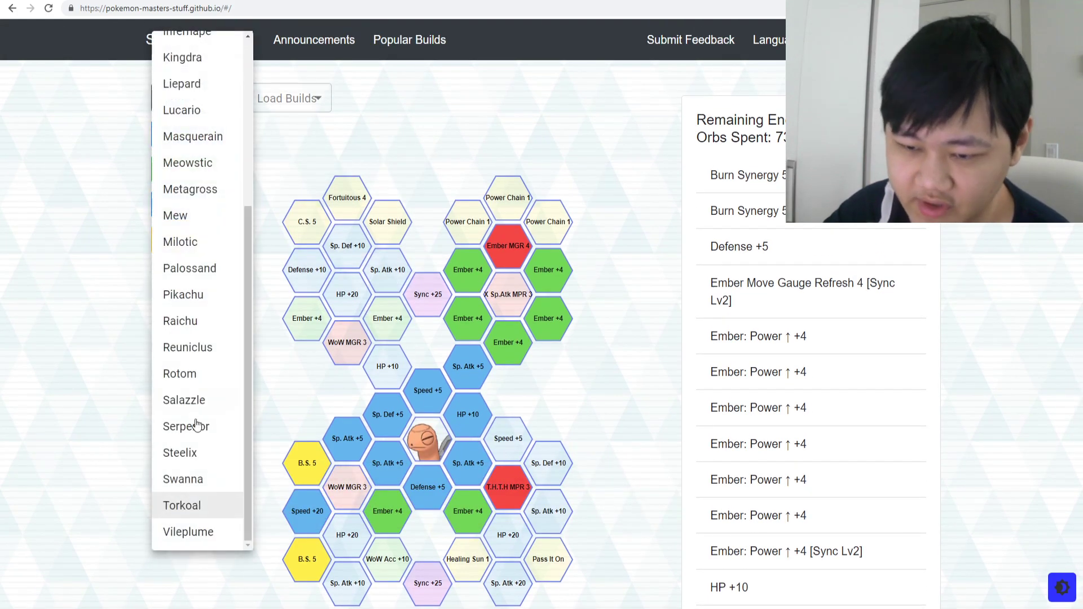
pyautogui.click(193, 530)
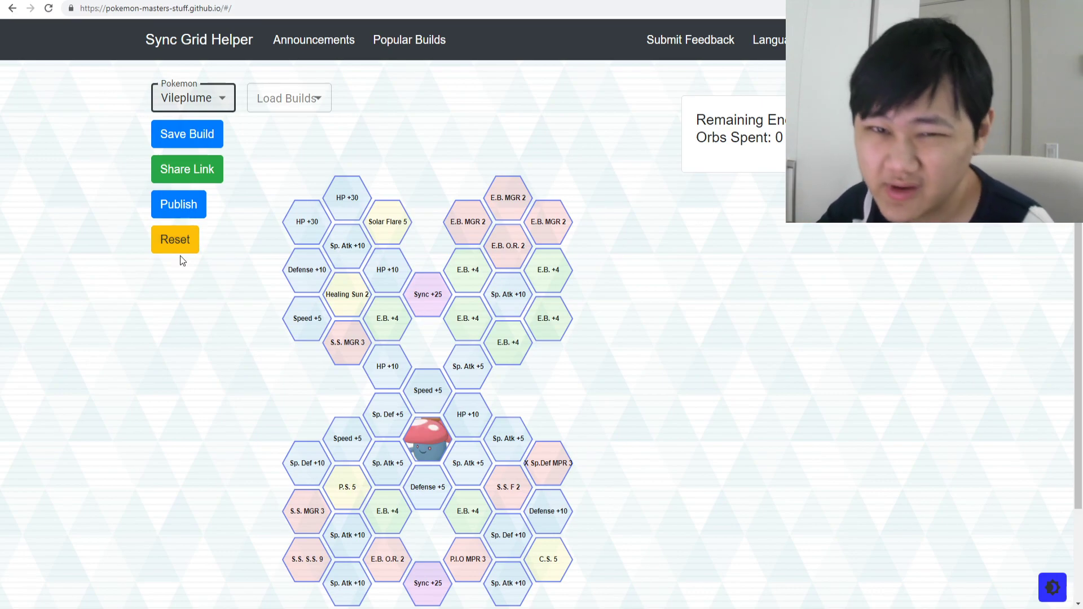
pyautogui.click(428, 294)
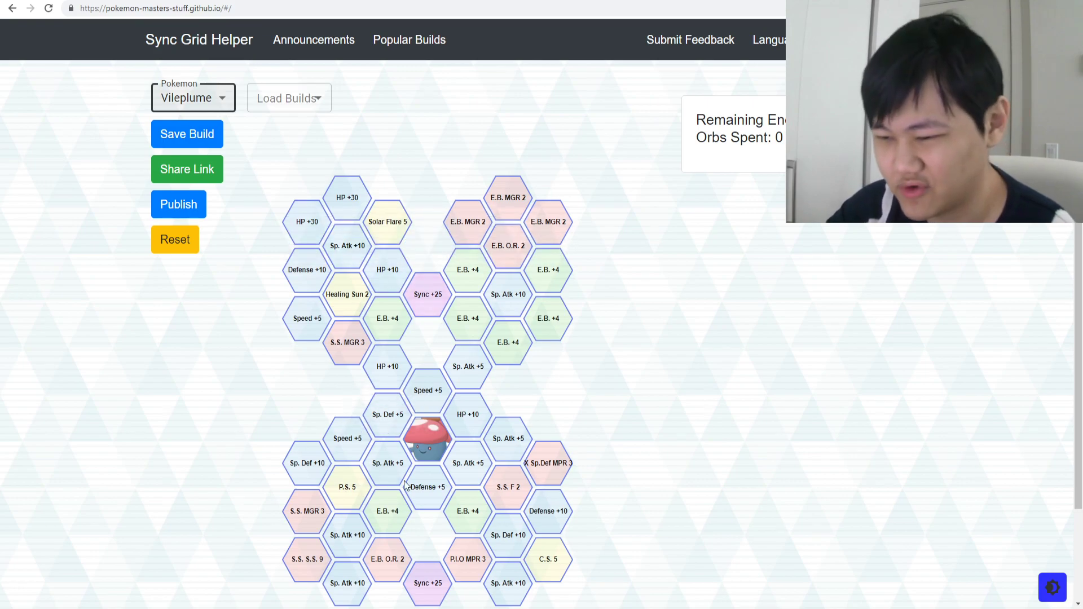
pyautogui.click(355, 289)
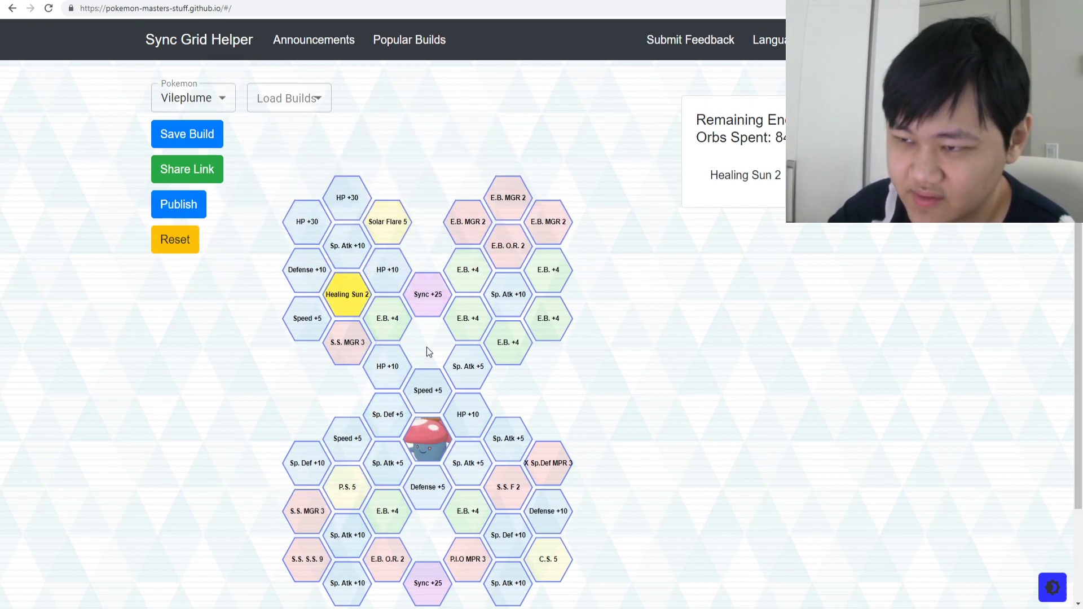
# Step: Activate the HP +10 above Vileplume's Sp. Def +5 and the adjacent upper S.S. MGR 3
pyautogui.scroll(-2, 378, 384)
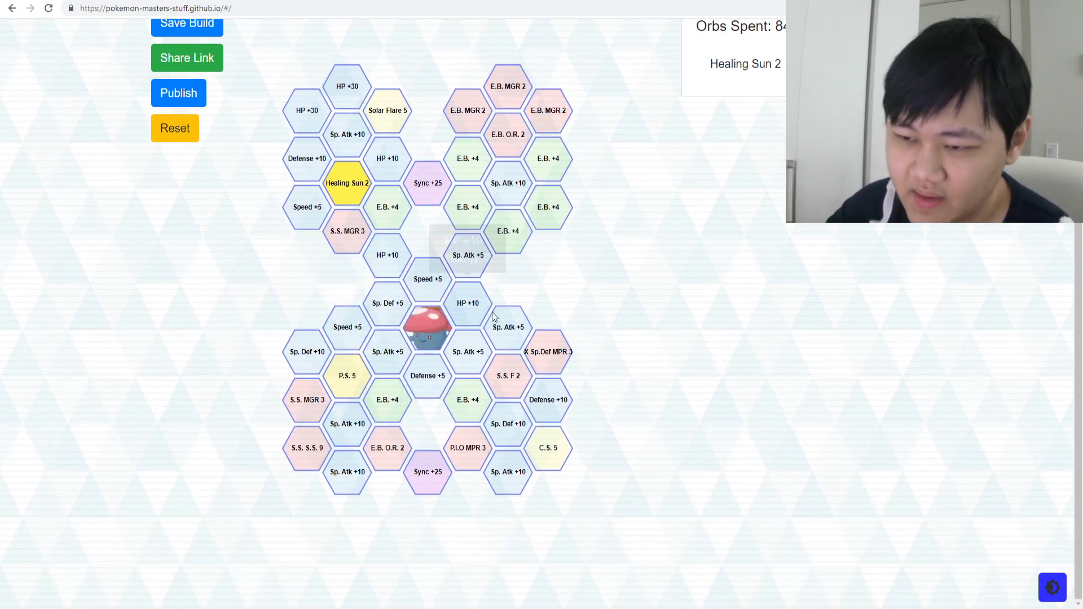
pyautogui.scroll(1, 393, 325)
pyautogui.click(386, 313)
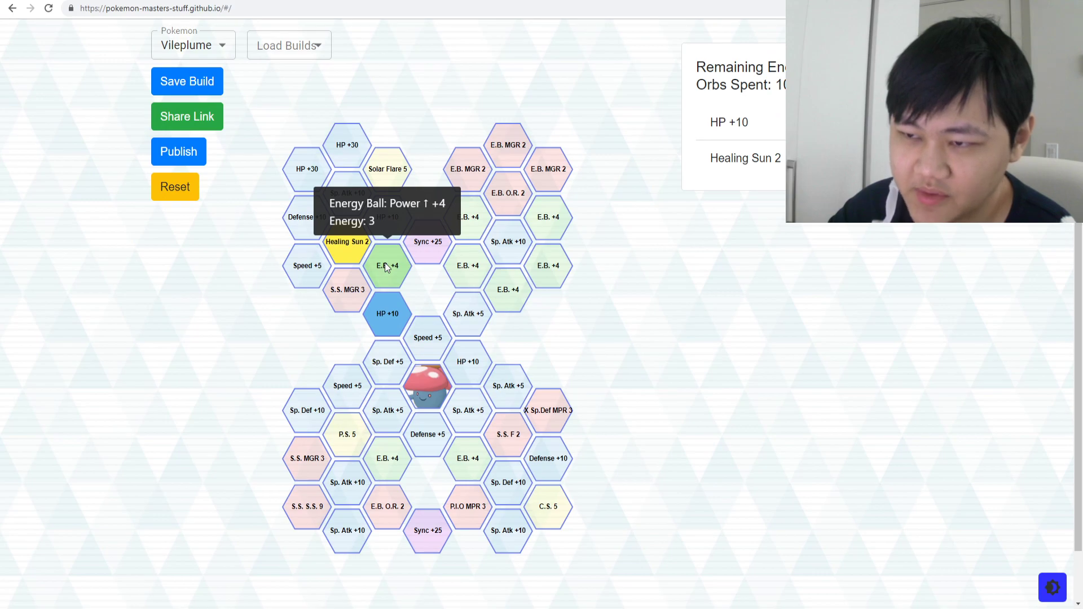
pyautogui.click(347, 292)
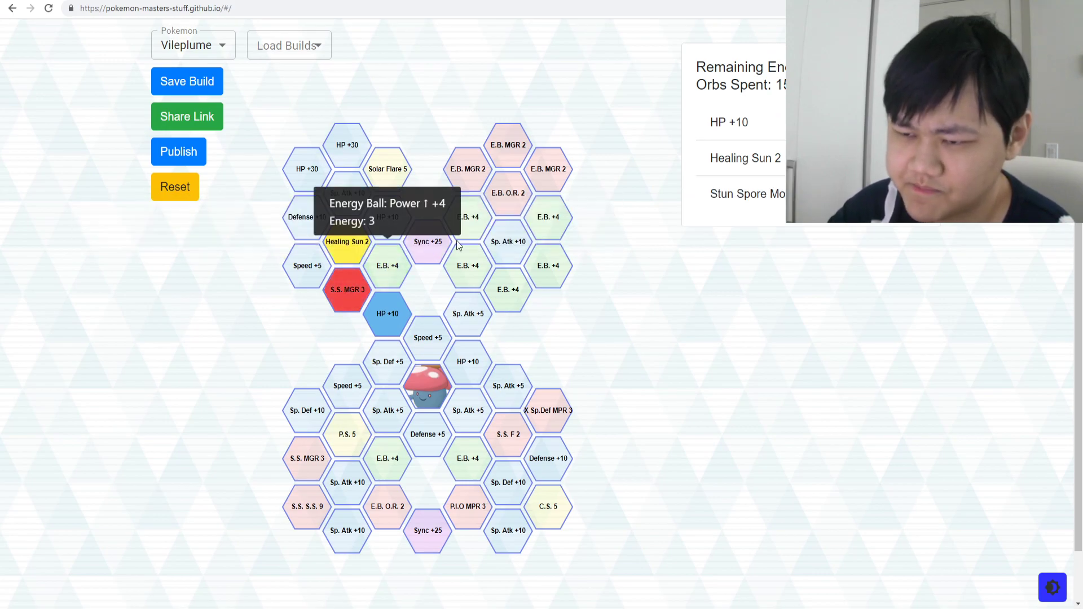